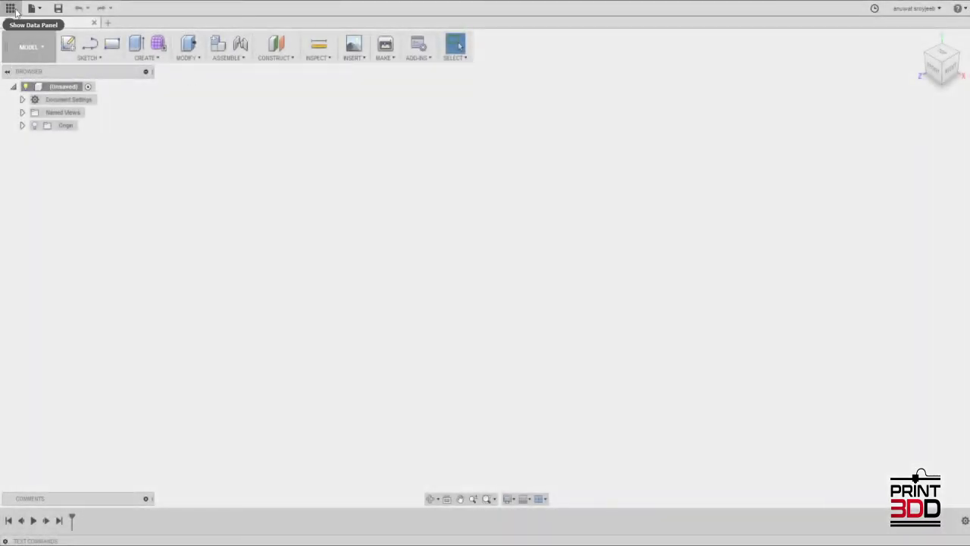
Step: Start a new blank untitled design and activate the sketch Line tool
{"action": "left_click", "coordinate": [35, 9]}
{"action": "left_click", "coordinate": [46, 24]}
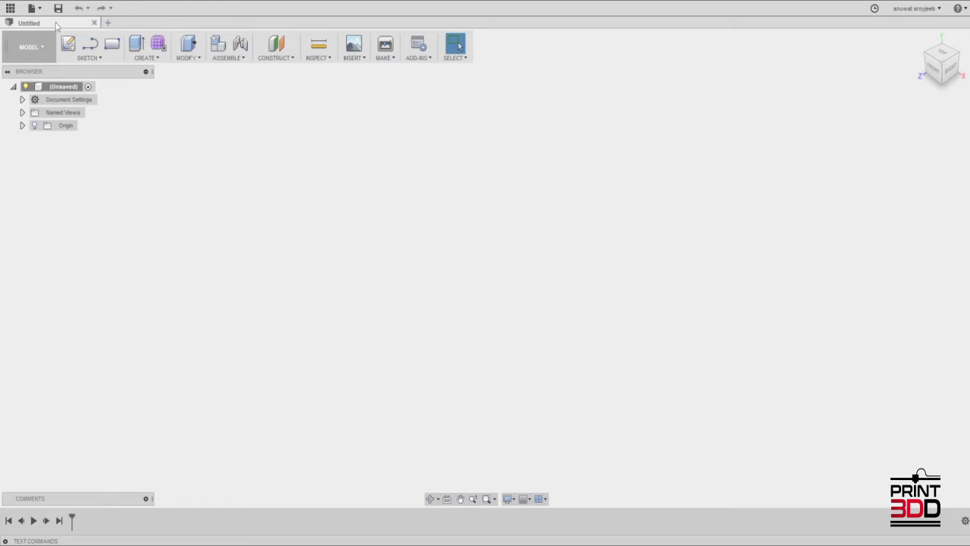
{"action": "right_click", "coordinate": [421, 270]}
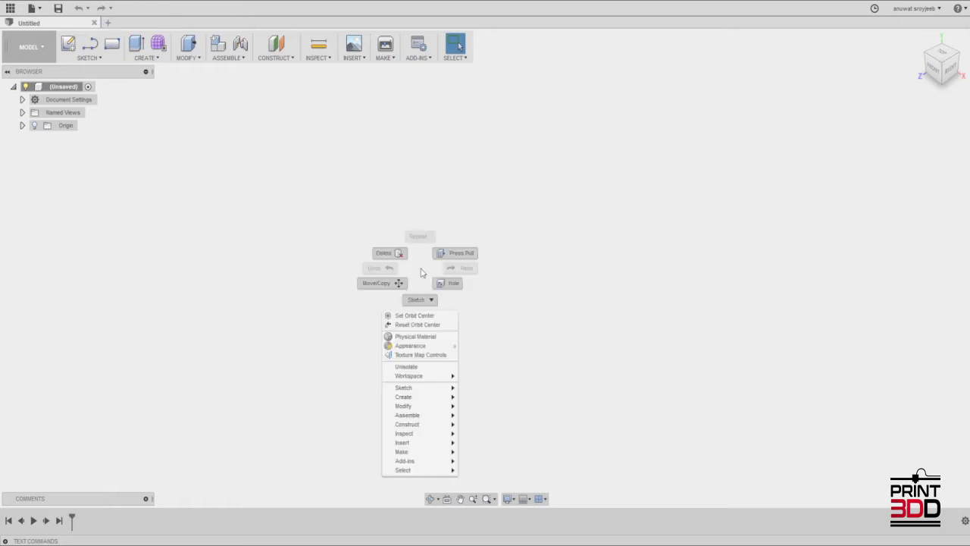
{"action": "left_click", "coordinate": [383, 254]}
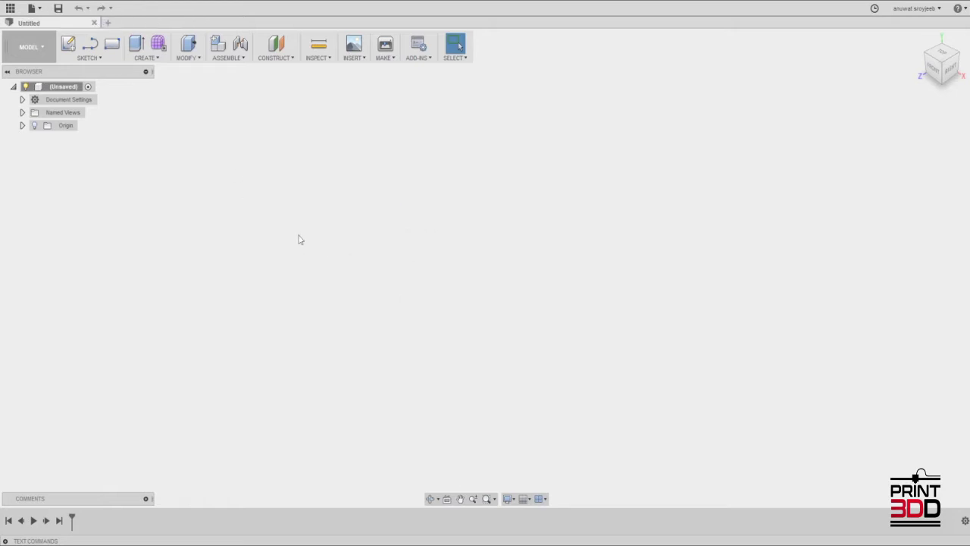
{"action": "left_click", "coordinate": [88, 47]}
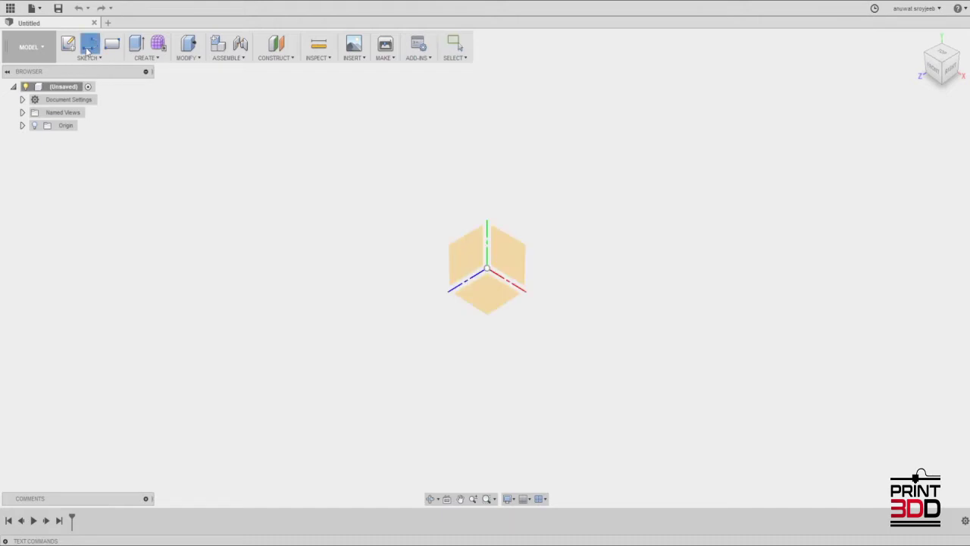
Step: On the XZ ground plane, draw a closed four-line rectangle starting at the origin
{"action": "left_click", "coordinate": [482, 294]}
{"action": "left_click", "coordinate": [430, 218]}
{"action": "left_click", "coordinate": [720, 217]}
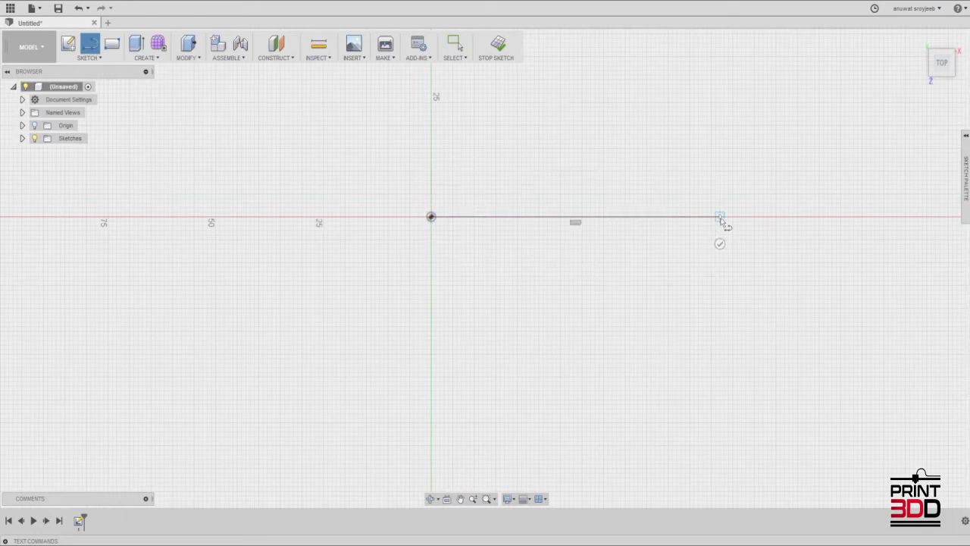
{"action": "left_click", "coordinate": [720, 167]}
{"action": "left_click", "coordinate": [432, 167]}
{"action": "left_click", "coordinate": [430, 216]}
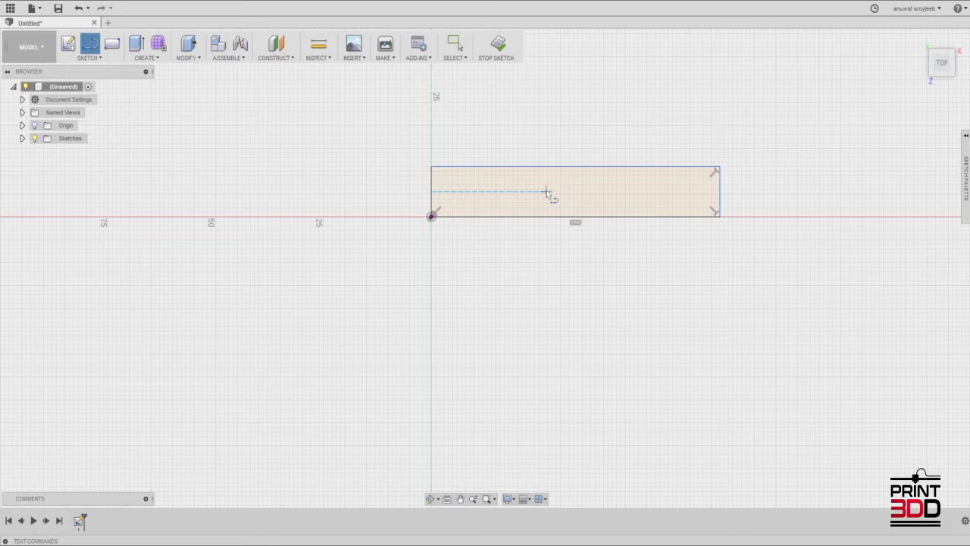
{"action": "left_click", "coordinate": [89, 57]}
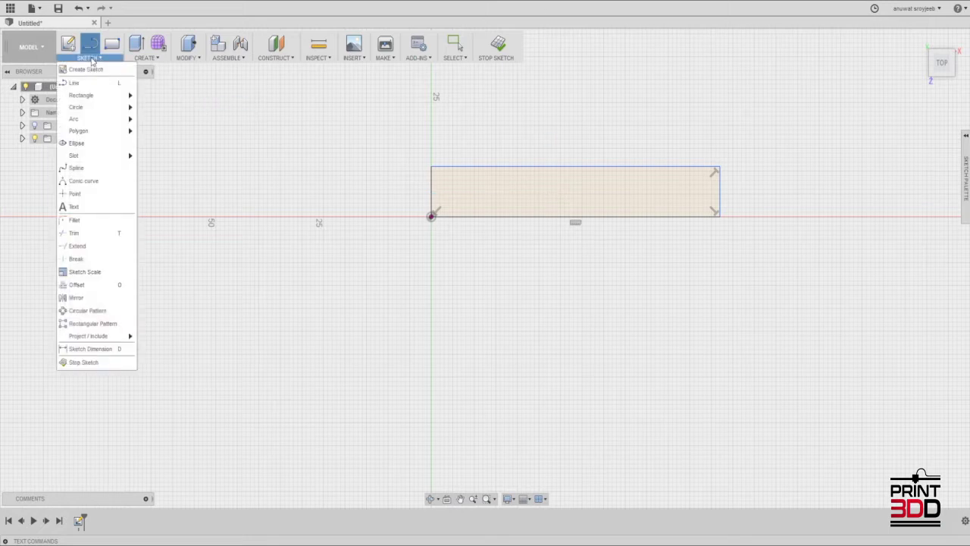
Step: Dimension the rectangle's top edge to 100 mm
{"action": "left_click", "coordinate": [89, 349]}
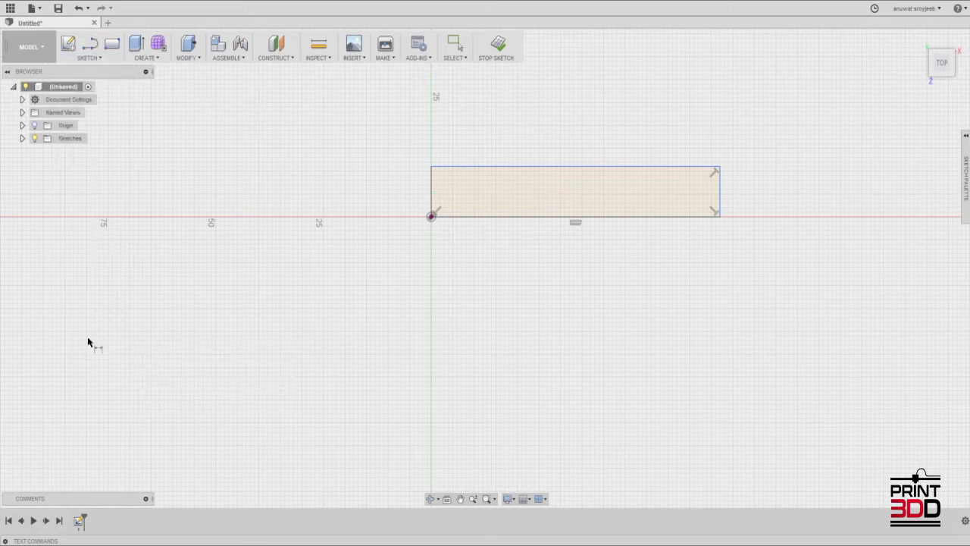
{"action": "left_click", "coordinate": [481, 166]}
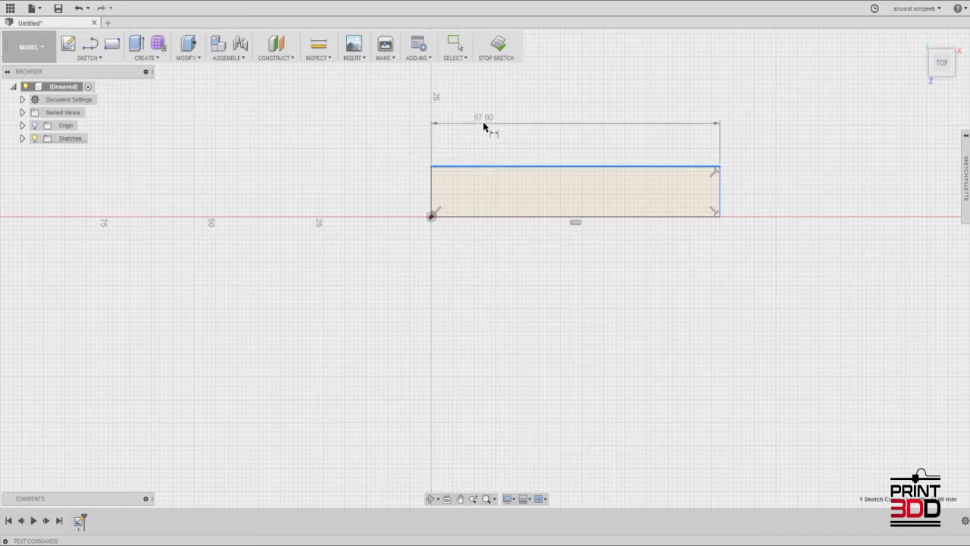
{"action": "left_click", "coordinate": [575, 121]}
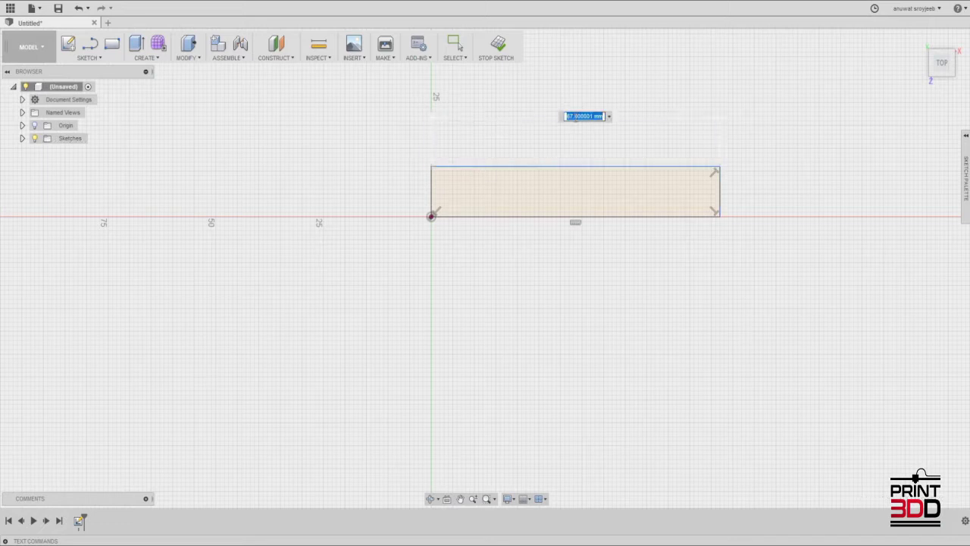
{"action": "type", "text": "100"}
{"action": "key", "text": "Return"}
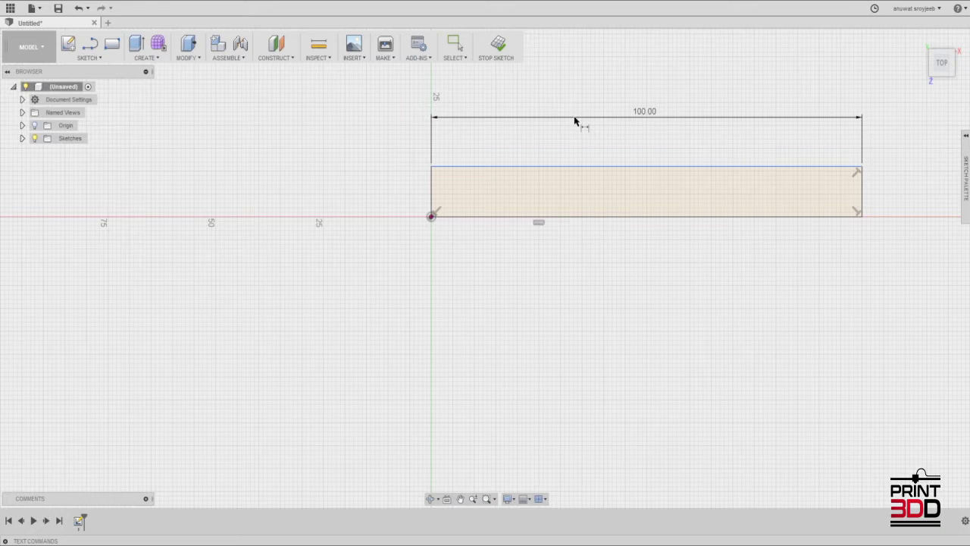
Step: Dimension the rectangle's left edge to a 14 mm height
{"action": "left_click", "coordinate": [433, 201]}
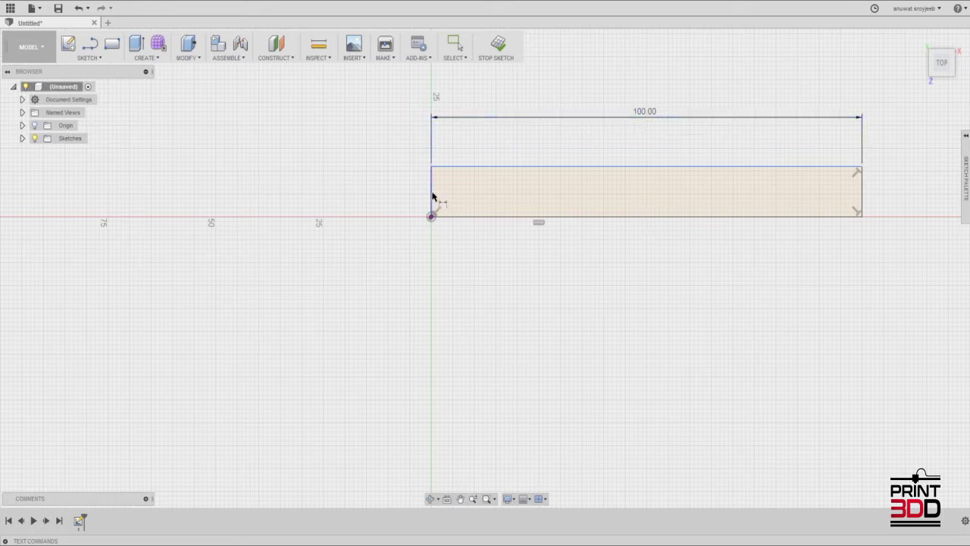
{"action": "left_click", "coordinate": [338, 198]}
{"action": "type", "text": "14"}
{"action": "key", "text": "Return"}
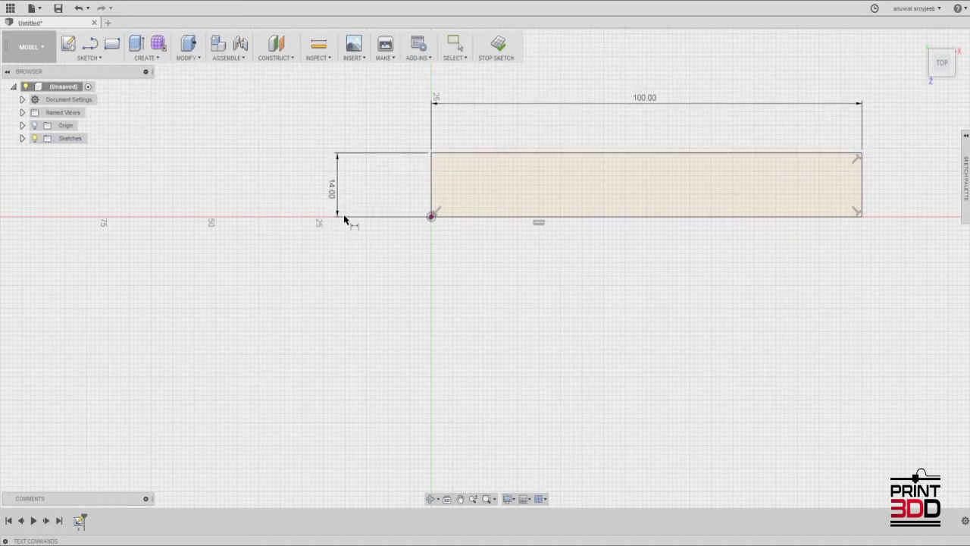
{"action": "mouse_move", "coordinate": [508, 271]}
{"action": "middle_mouse_down"}
{"action": "mouse_move", "coordinate": [447, 253]}
{"action": "mouse_move", "coordinate": [443, 302]}
{"action": "middle_mouse_up"}
{"action": "scroll", "coordinate": [446, 253], "scroll_direction": "up", "scroll_amount": 1}
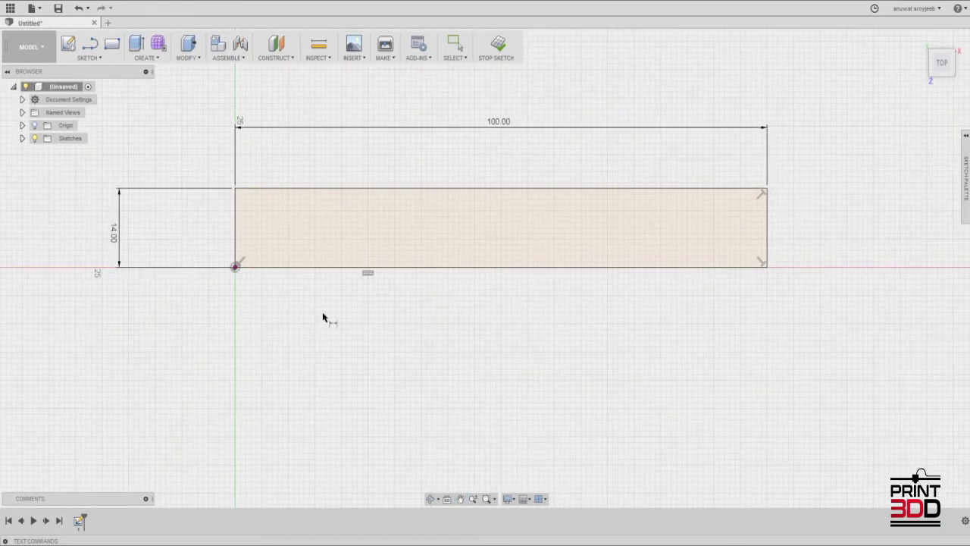
{"action": "scroll", "coordinate": [322, 318], "scroll_direction": "up", "scroll_amount": 1}
{"action": "scroll", "coordinate": [324, 318], "scroll_direction": "up", "scroll_amount": 1}
{"action": "middle_click_drag", "start_coordinate": [336, 311], "coordinate": [309, 327]}
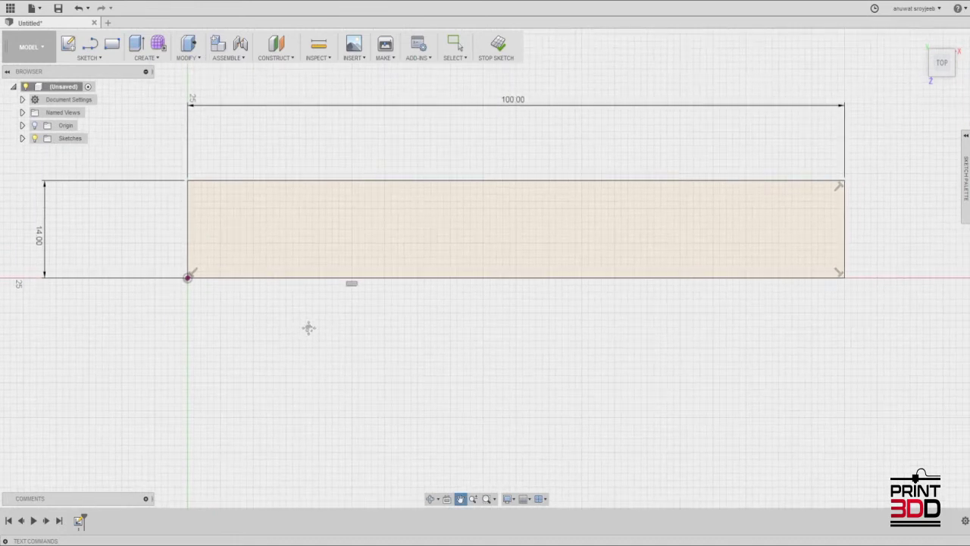
{"action": "left_click", "coordinate": [99, 60]}
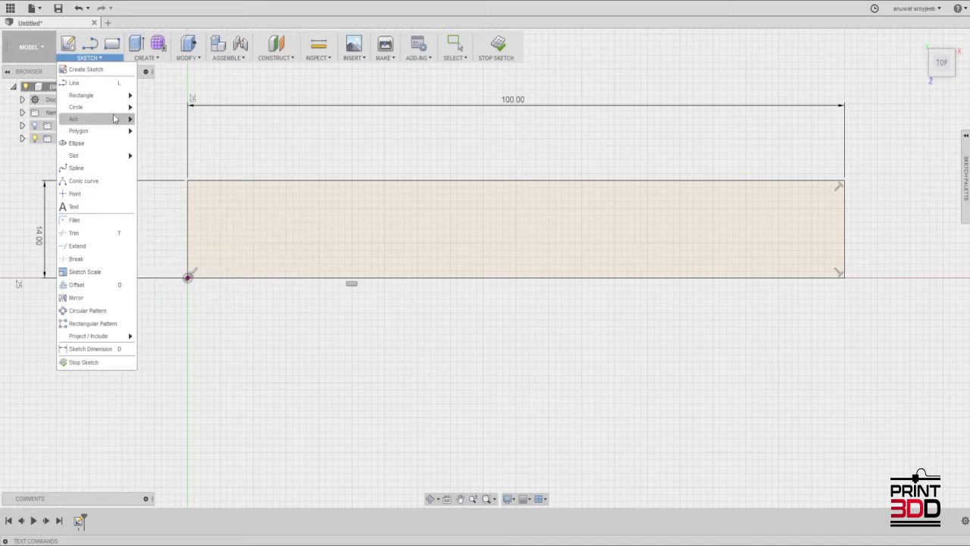
Step: Draw a short line extending right from the rectangle's bottom-right corner
{"action": "left_click", "coordinate": [83, 82]}
{"action": "scroll", "coordinate": [193, 219], "scroll_direction": "up", "scroll_amount": 2}
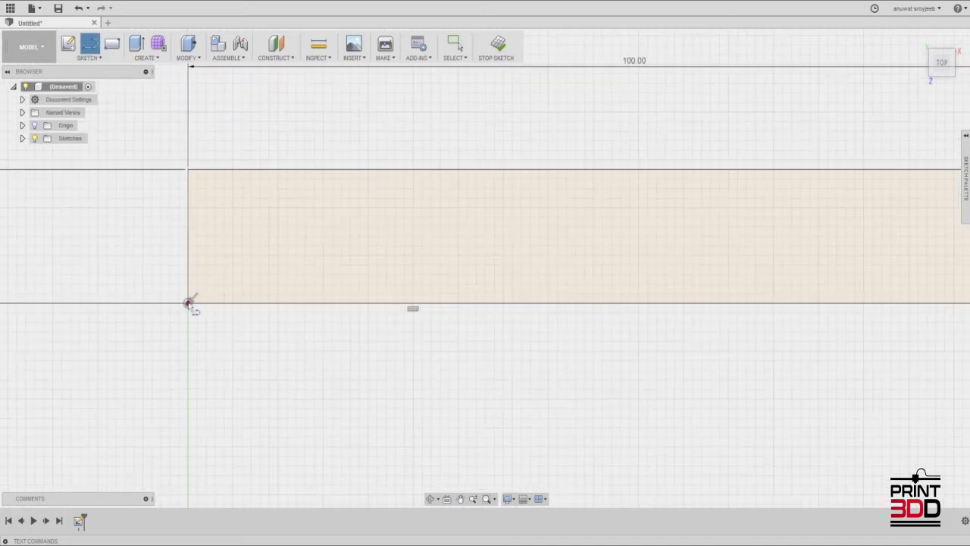
{"action": "middle_click_drag", "start_coordinate": [574, 304], "coordinate": [304, 295]}
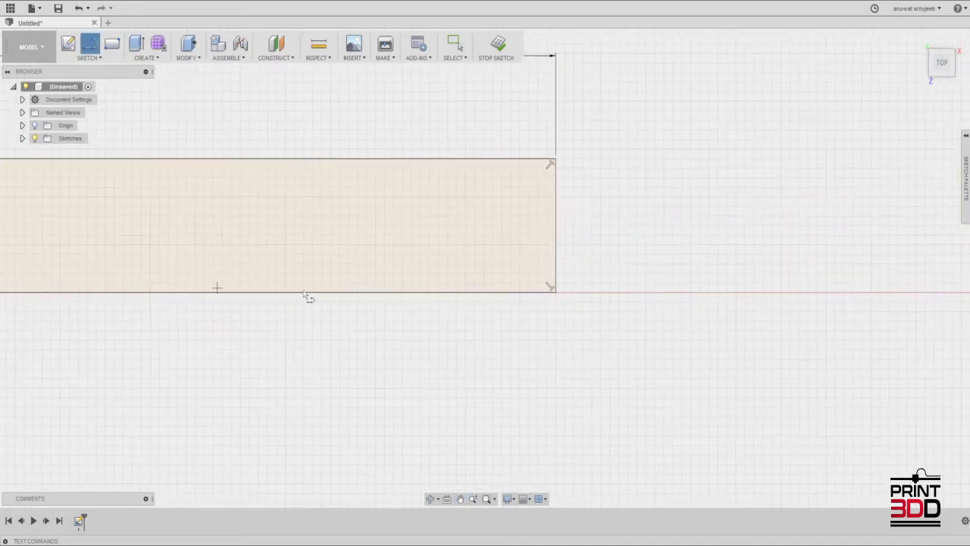
{"action": "left_click", "coordinate": [556, 293]}
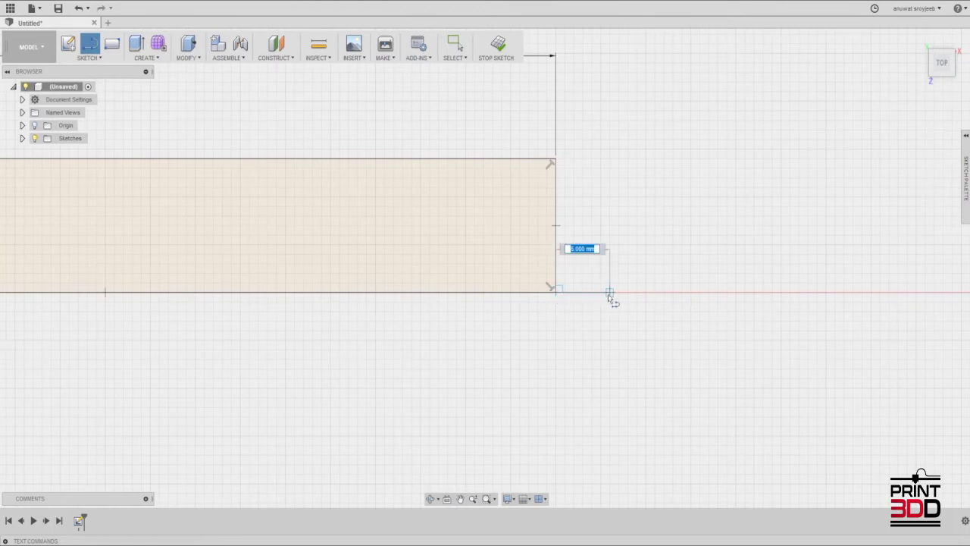
{"action": "left_click", "coordinate": [602, 293]}
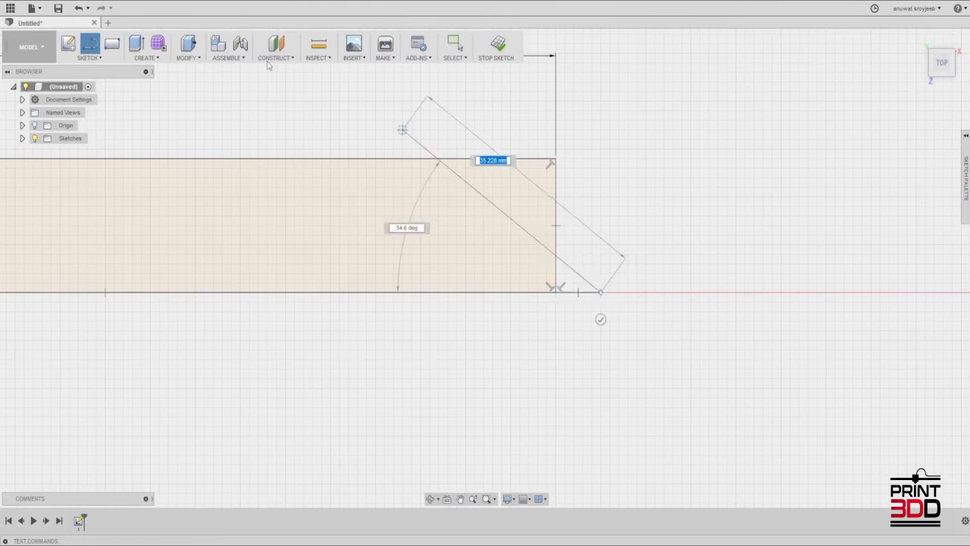
Step: Add an arc from the short line's end to the top-right corner, rounding the right end
{"action": "left_click", "coordinate": [89, 57]}
{"action": "mouse_move", "coordinate": [75, 107]}
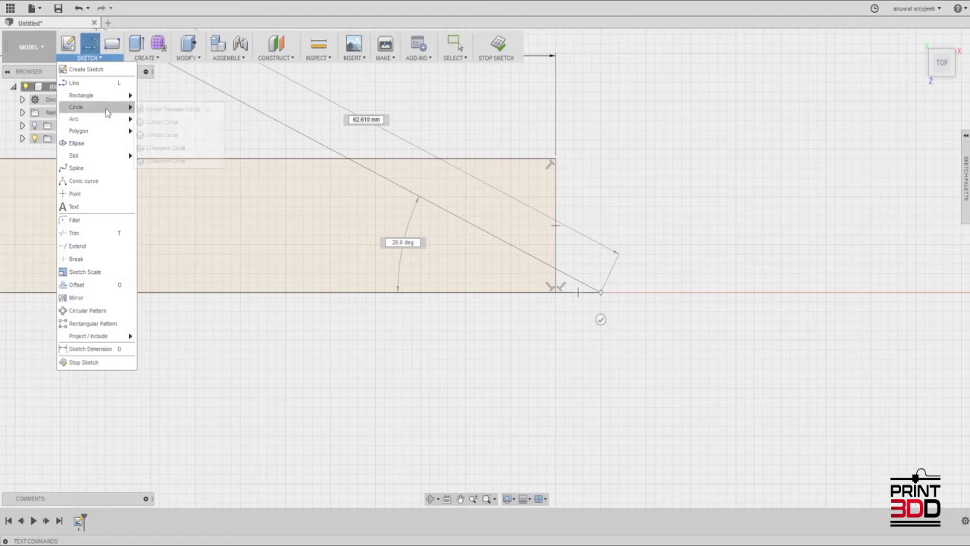
{"action": "left_click", "coordinate": [155, 119]}
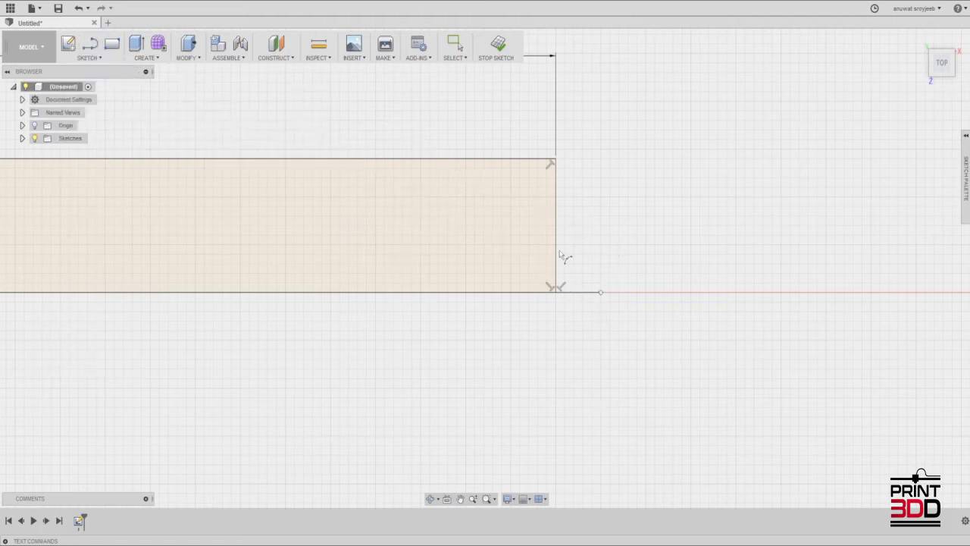
{"action": "left_click", "coordinate": [600, 292]}
{"action": "left_click", "coordinate": [555, 161]}
{"action": "left_click", "coordinate": [594, 240]}
{"action": "scroll", "coordinate": [411, 325], "scroll_direction": "up", "scroll_amount": 2}
{"action": "scroll", "coordinate": [412, 324], "scroll_direction": "down", "scroll_amount": 3}
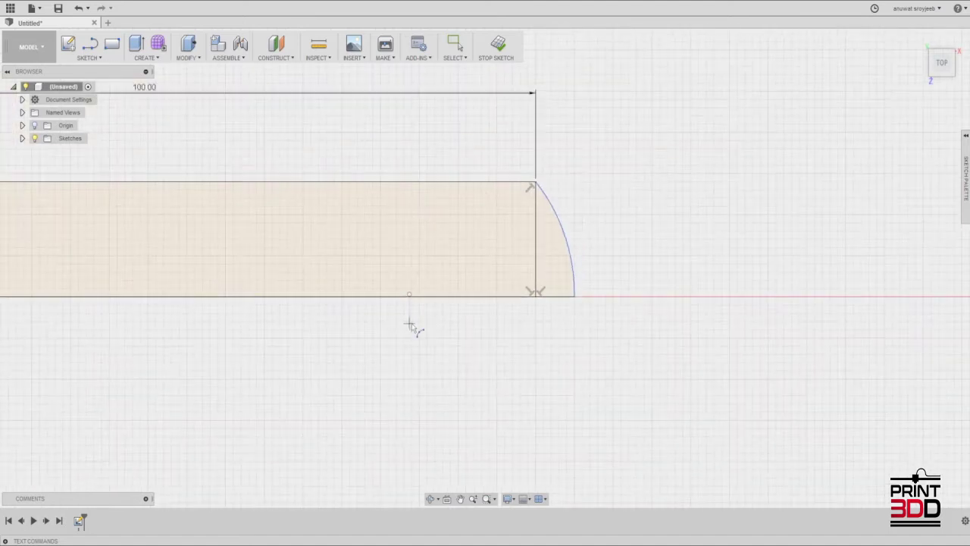
Step: Finish the sketch and view the profile straight from the top
{"action": "left_click", "coordinate": [498, 44]}
{"action": "left_click", "coordinate": [941, 53]}
{"action": "mouse_move", "coordinate": [617, 309]}
{"action": "middle_mouse_down"}
{"action": "mouse_move", "coordinate": [496, 374]}
{"action": "mouse_move", "coordinate": [372, 399]}
{"action": "mouse_move", "coordinate": [420, 332]}
{"action": "middle_mouse_up"}
{"action": "scroll", "coordinate": [357, 331], "scroll_direction": "up", "scroll_amount": 1}
{"action": "scroll", "coordinate": [362, 331], "scroll_direction": "up", "scroll_amount": 1}
Step: Draw a slanted chamfer line from the rectangle's left edge up to its top edge
{"action": "left_click", "coordinate": [89, 58]}
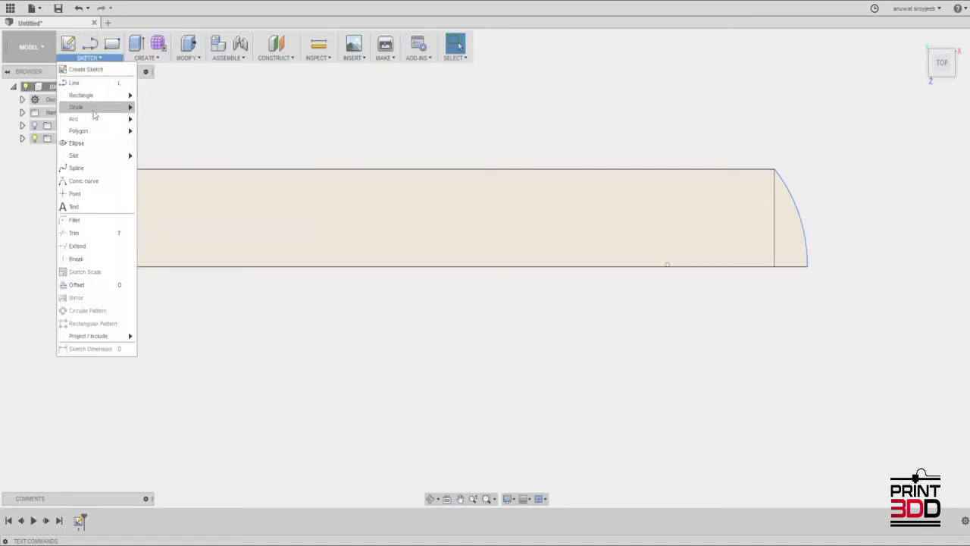
{"action": "left_click", "coordinate": [87, 91]}
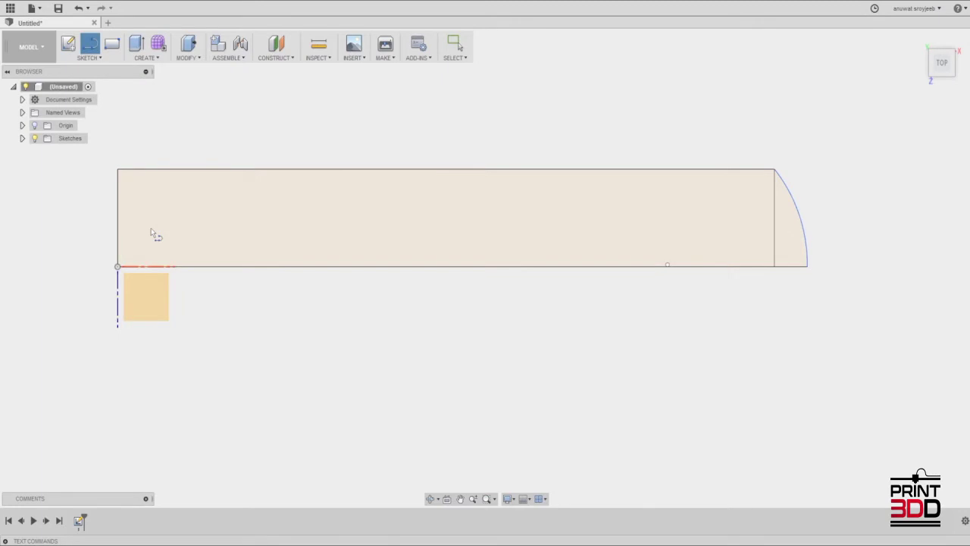
{"action": "middle_click_drag", "start_coordinate": [152, 234], "coordinate": [291, 238]}
{"action": "left_click", "coordinate": [150, 373]}
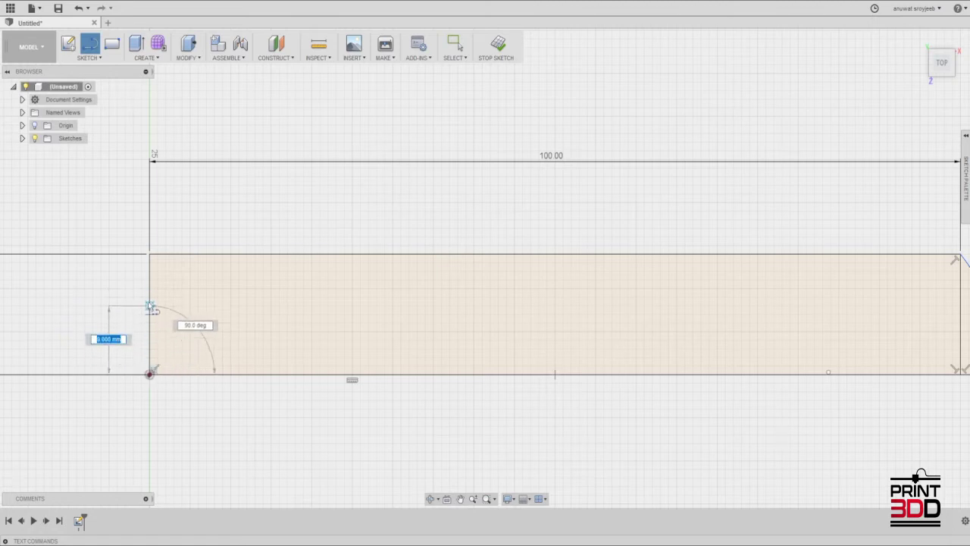
{"action": "key", "text": "Escape"}
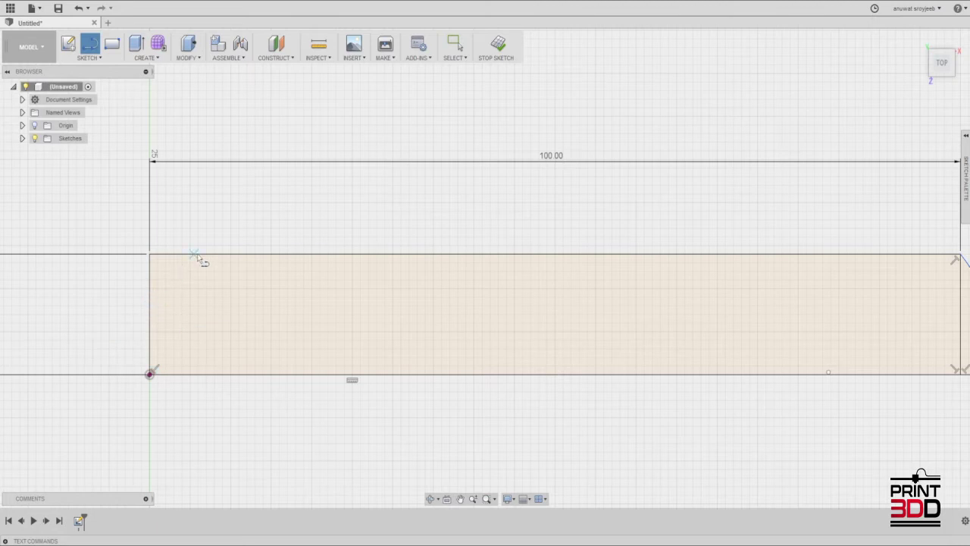
{"action": "left_click", "coordinate": [149, 376]}
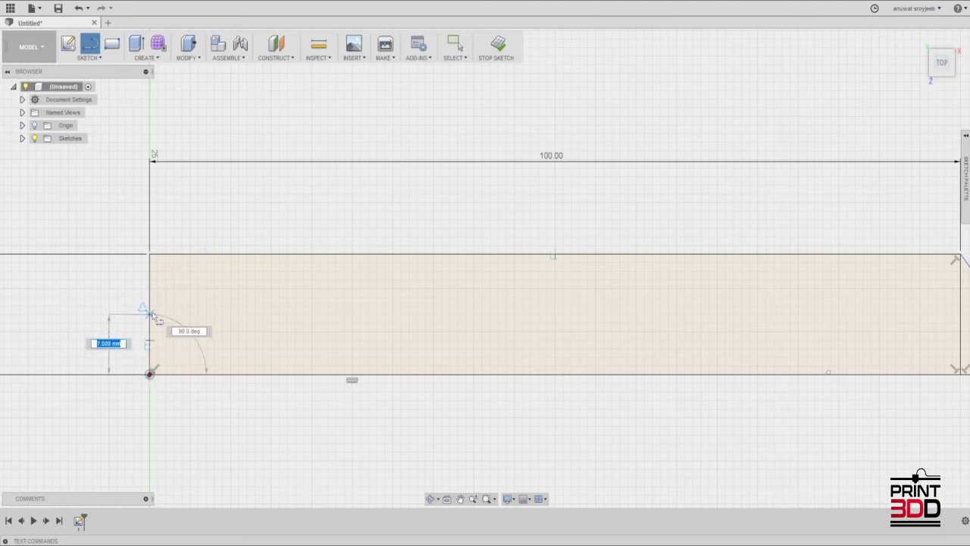
{"action": "key", "text": "Escape"}
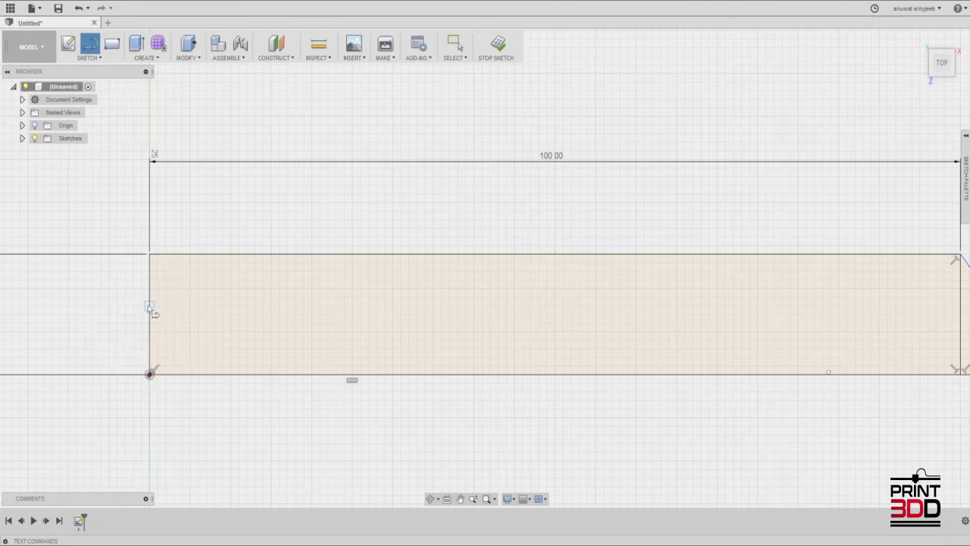
{"action": "left_click", "coordinate": [149, 306]}
{"action": "left_click", "coordinate": [189, 255]}
{"action": "key", "text": "Escape"}
Step: Draw a 5 mm flat top line from the chamfer's upper end
{"action": "key", "text": "l"}
{"action": "left_click", "coordinate": [135, 278]}
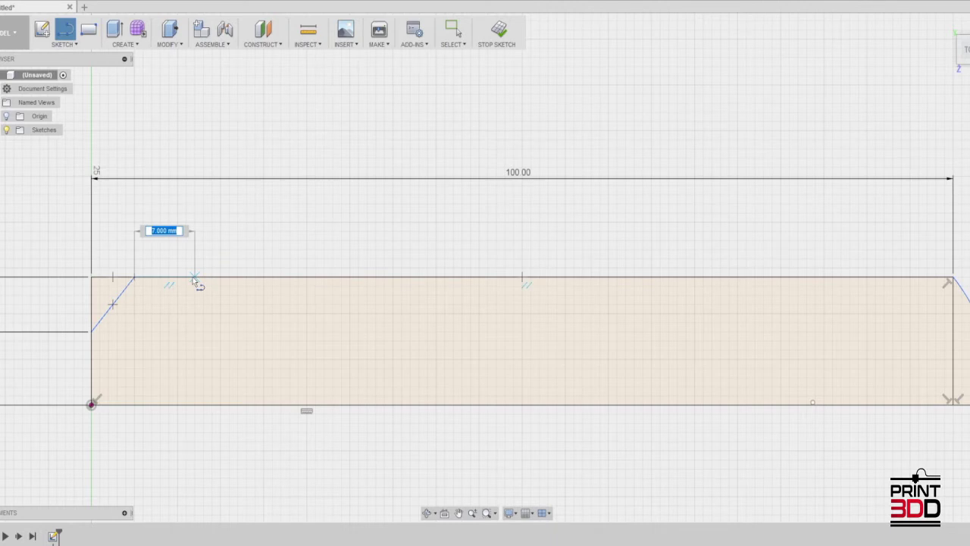
{"action": "type", "text": "5"}
{"action": "key", "text": "Tab"}
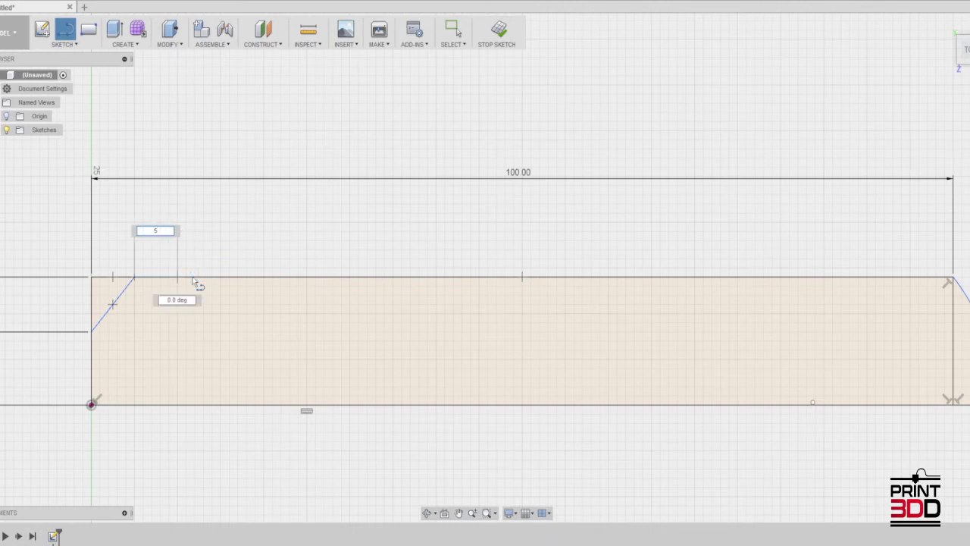
{"action": "key", "text": "Return"}
{"action": "key", "text": "Escape"}
Step: Draw a two-point rectangle above the profile's right part and set its width to 50 mm
{"action": "left_click", "coordinate": [87, 58]}
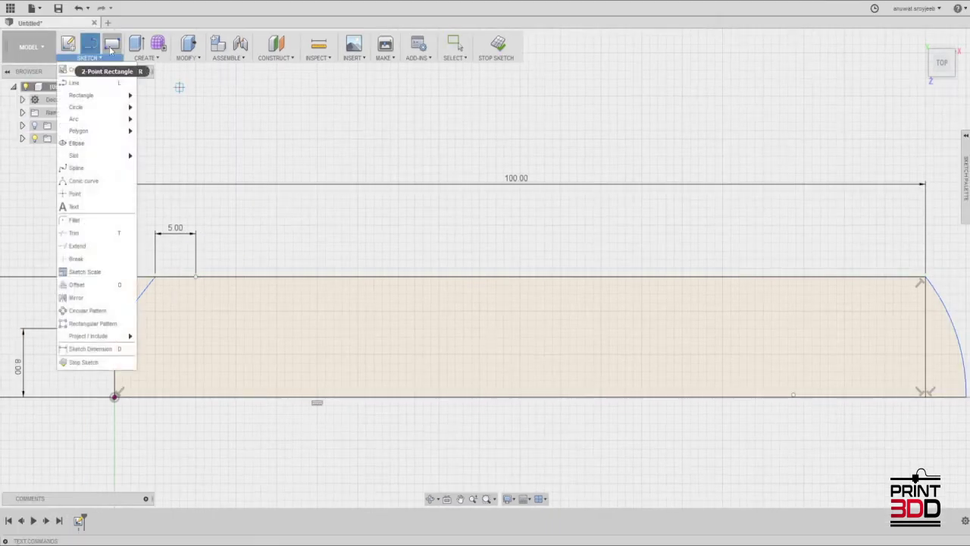
{"action": "left_click", "coordinate": [112, 49]}
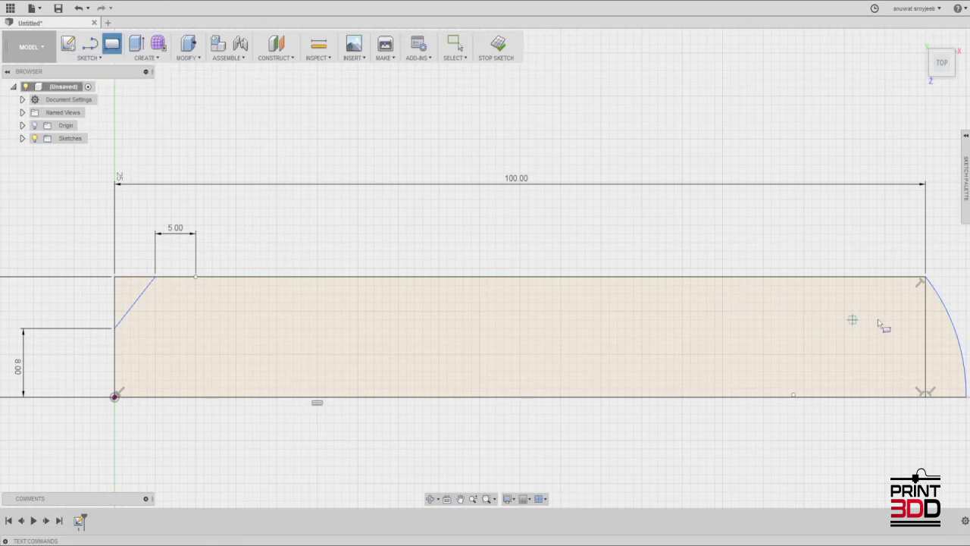
{"action": "left_click", "coordinate": [925, 278]}
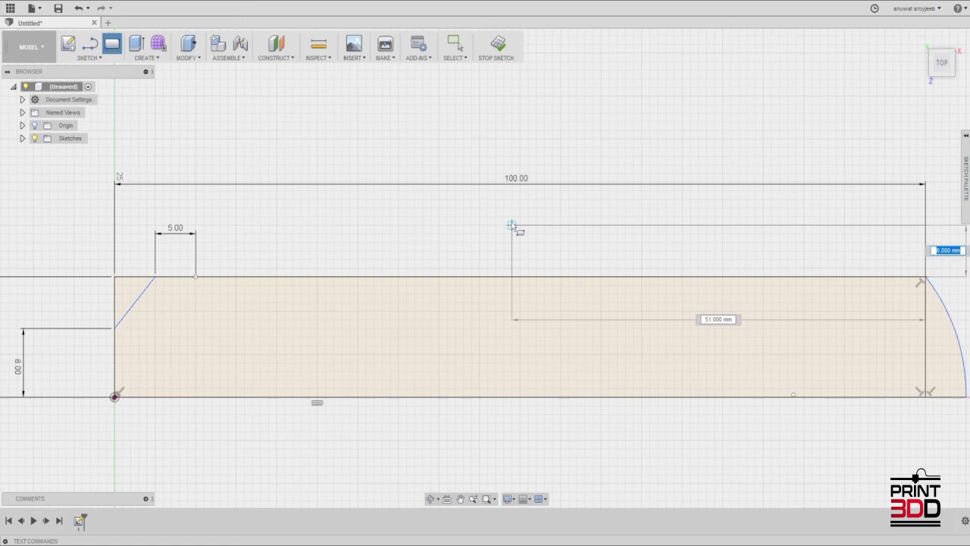
{"action": "left_click", "coordinate": [512, 226]}
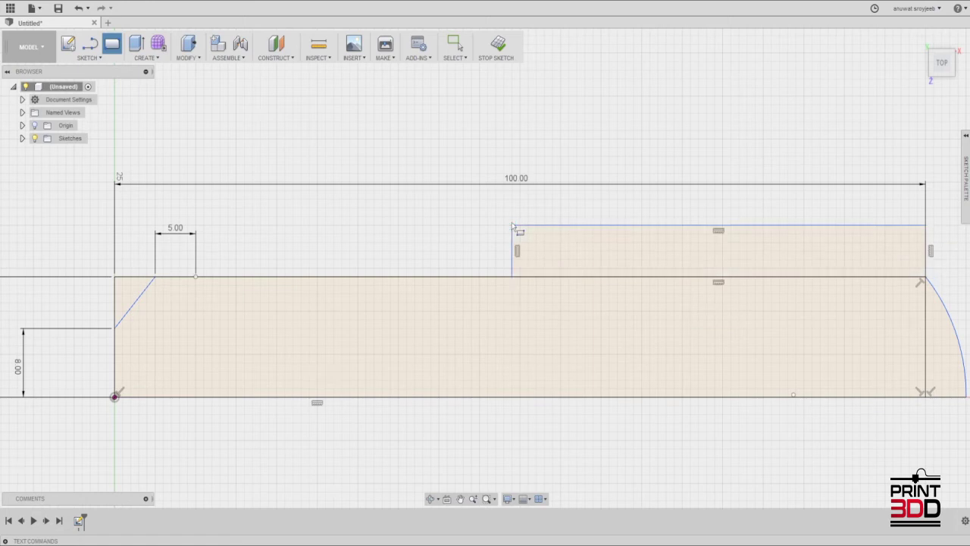
{"action": "left_click", "coordinate": [94, 59]}
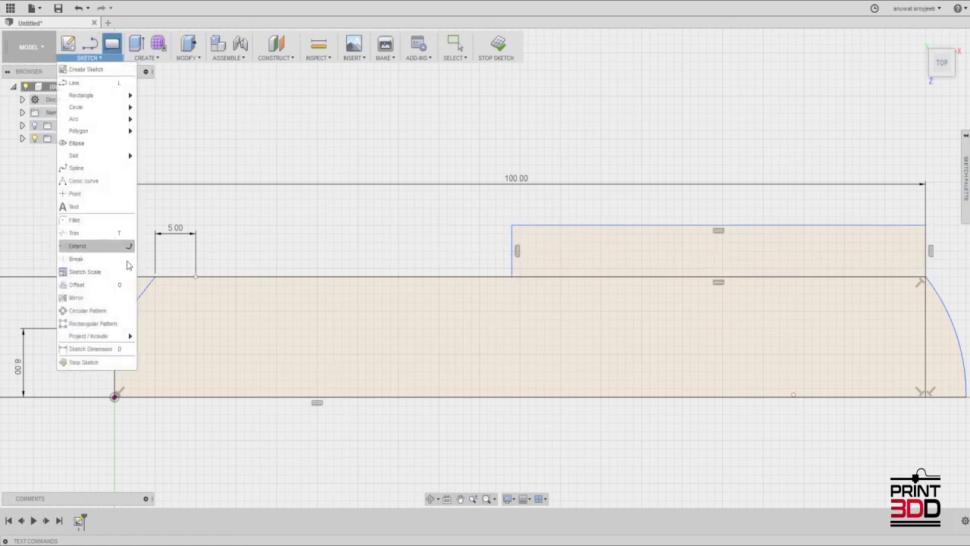
{"action": "left_click", "coordinate": [92, 350]}
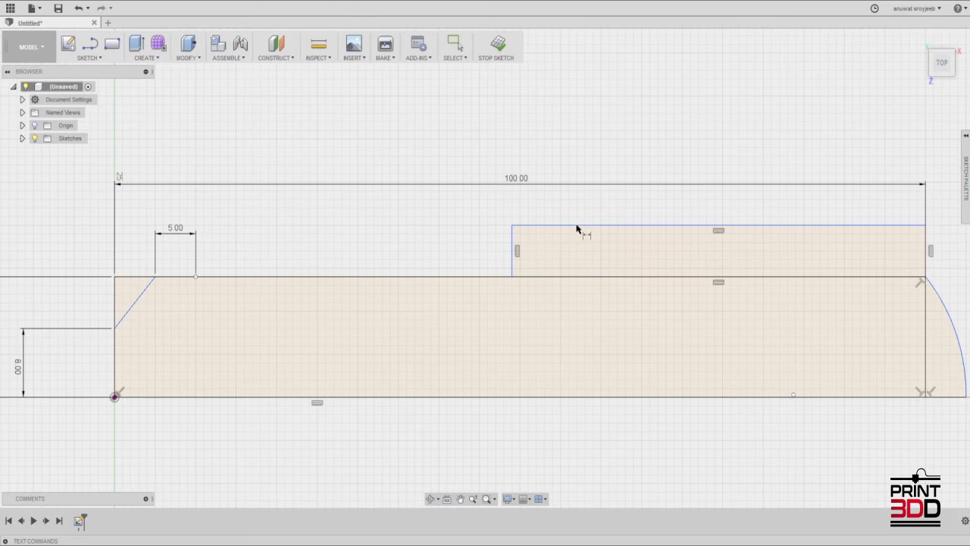
{"action": "left_click", "coordinate": [632, 225]}
{"action": "left_click", "coordinate": [632, 138]}
{"action": "type", "text": "50"}
{"action": "key", "text": "Return"}
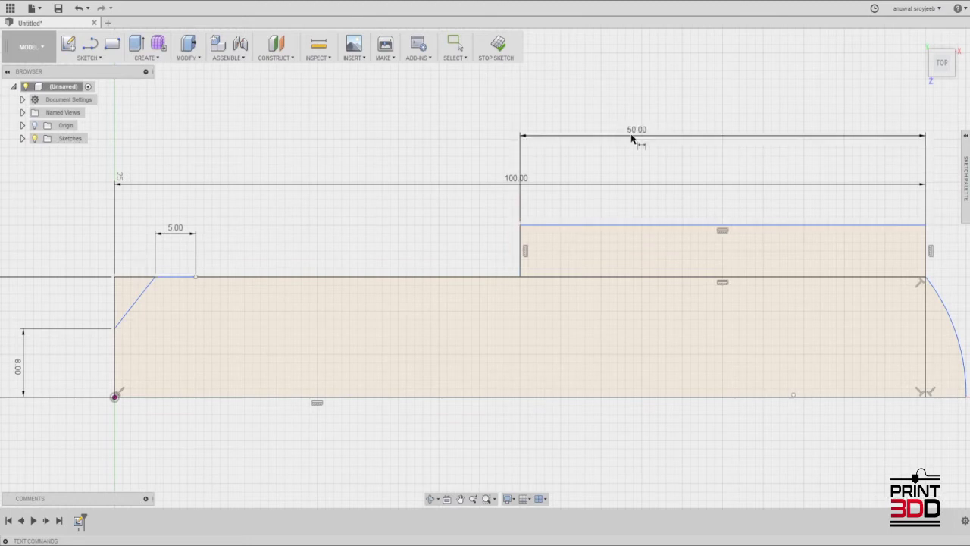
{"action": "right_click", "coordinate": [409, 249]}
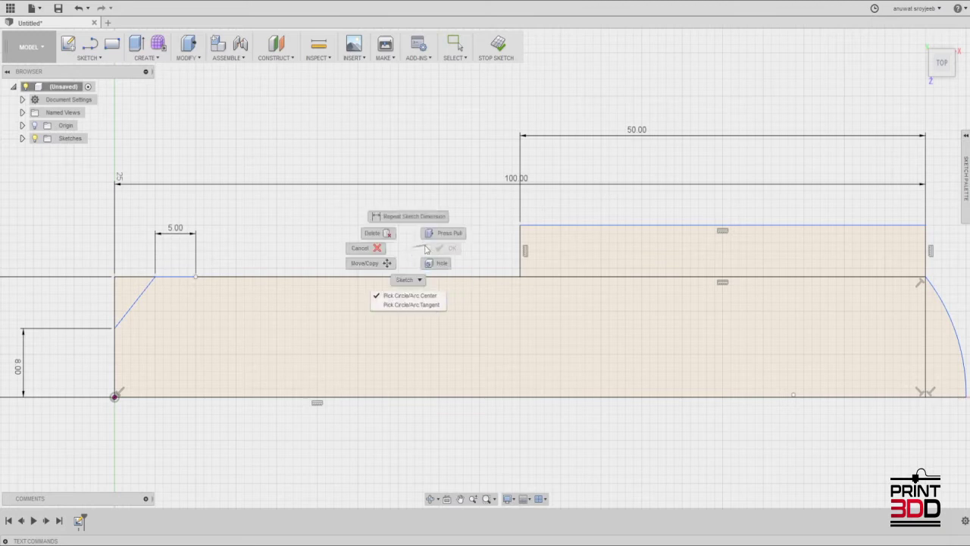
{"action": "left_click", "coordinate": [359, 250]}
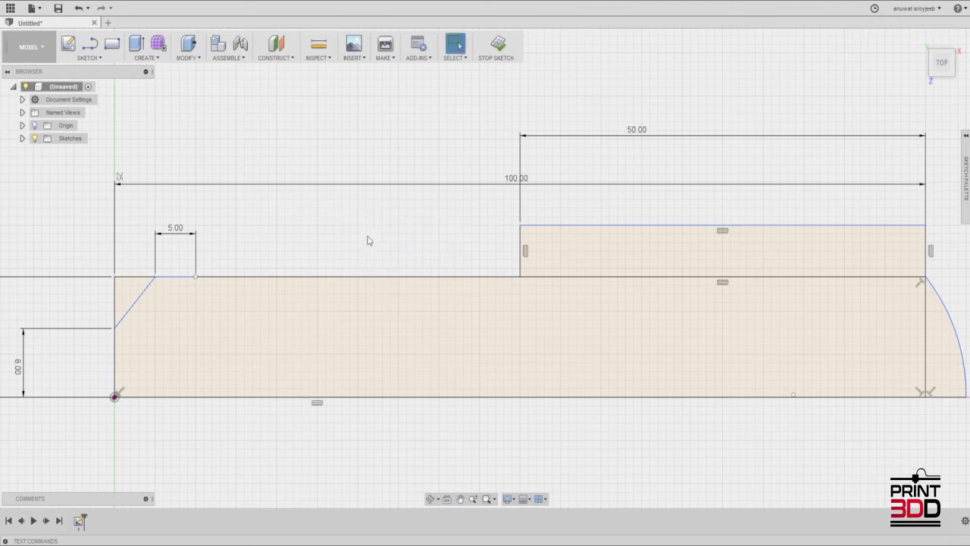
Step: Draw a dipping spline from the 5.00 line's end to the rectangle's lower-left corner
{"action": "left_click", "coordinate": [89, 57]}
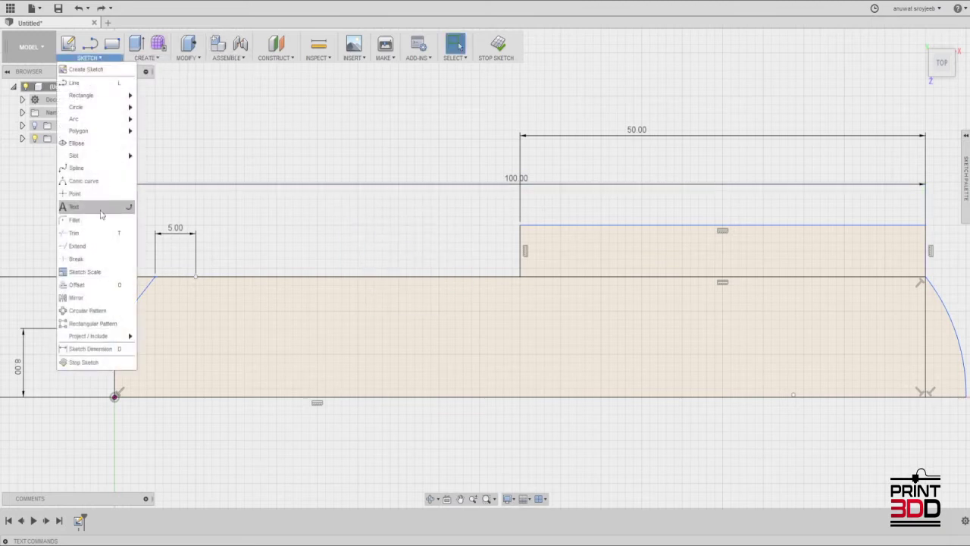
{"action": "left_click", "coordinate": [76, 168]}
{"action": "left_click", "coordinate": [196, 277]}
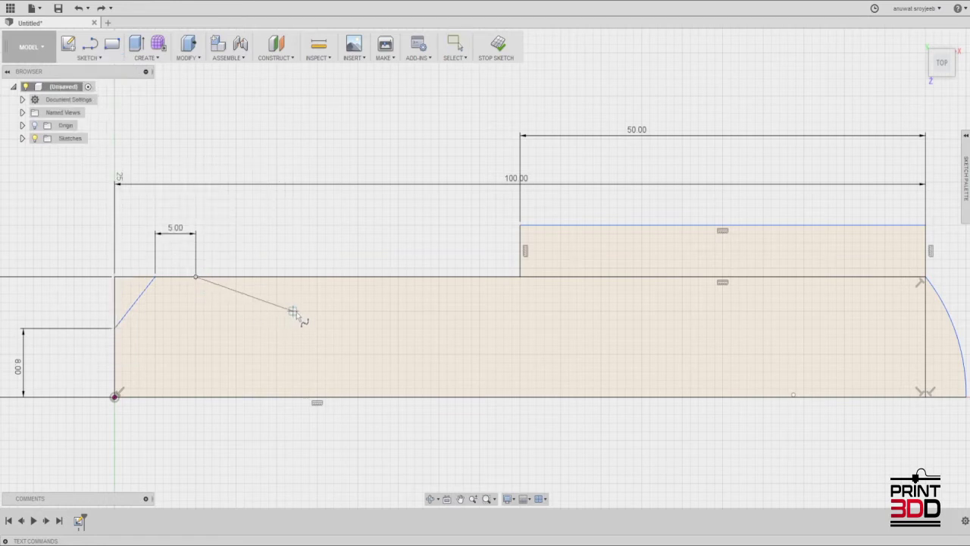
{"action": "left_click", "coordinate": [293, 319]}
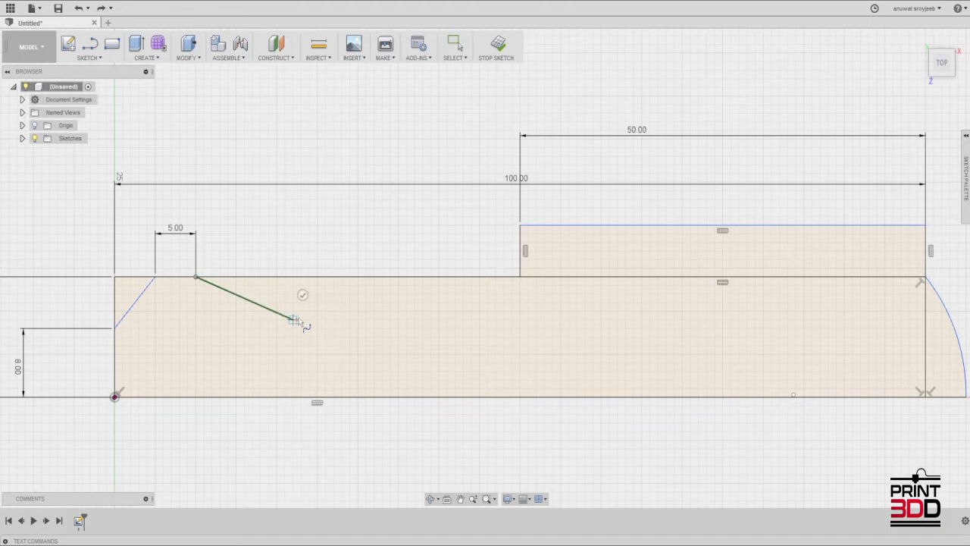
{"action": "left_click", "coordinate": [521, 279]}
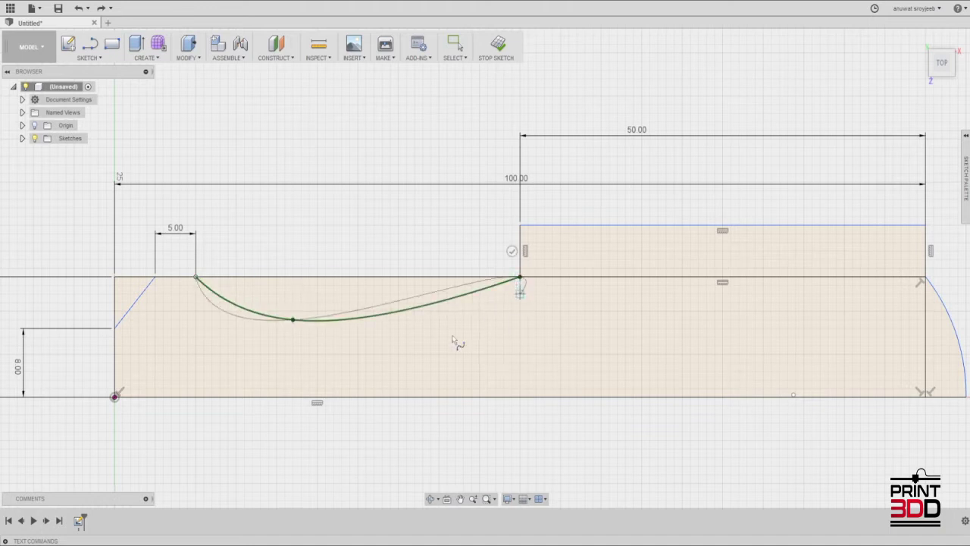
{"action": "right_click", "coordinate": [325, 217]}
{"action": "left_click", "coordinate": [362, 218]}
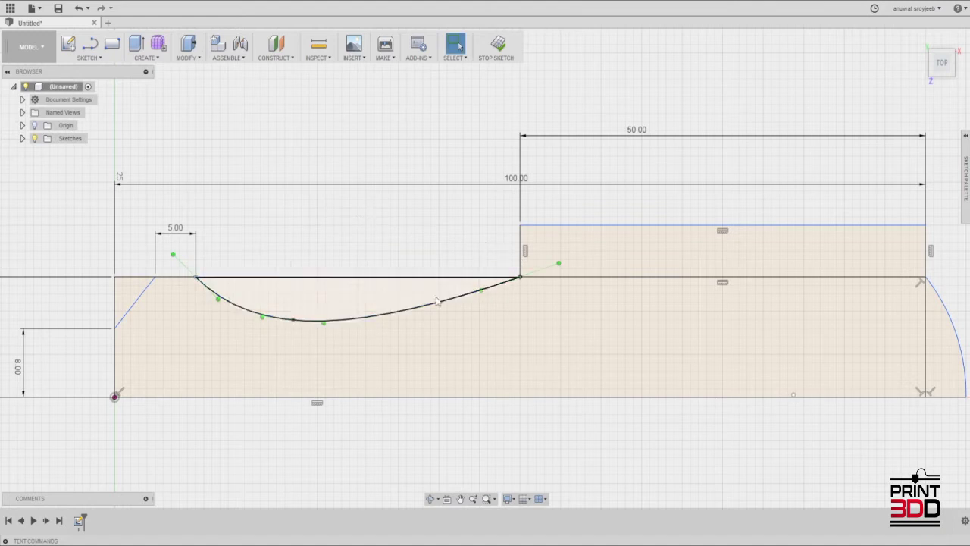
{"action": "key", "text": "Escape"}
{"action": "left_click_drag", "start_coordinate": [307, 325], "coordinate": [270, 321]}
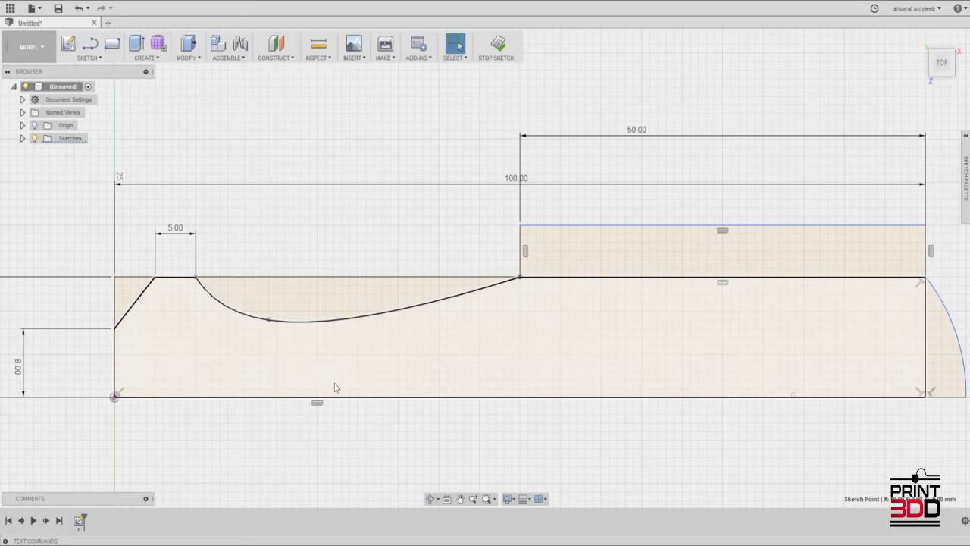
Step: Dimension the spline's lowest point 9 mm above the profile's bottom edge
{"action": "left_click", "coordinate": [88, 58]}
{"action": "left_click", "coordinate": [85, 347]}
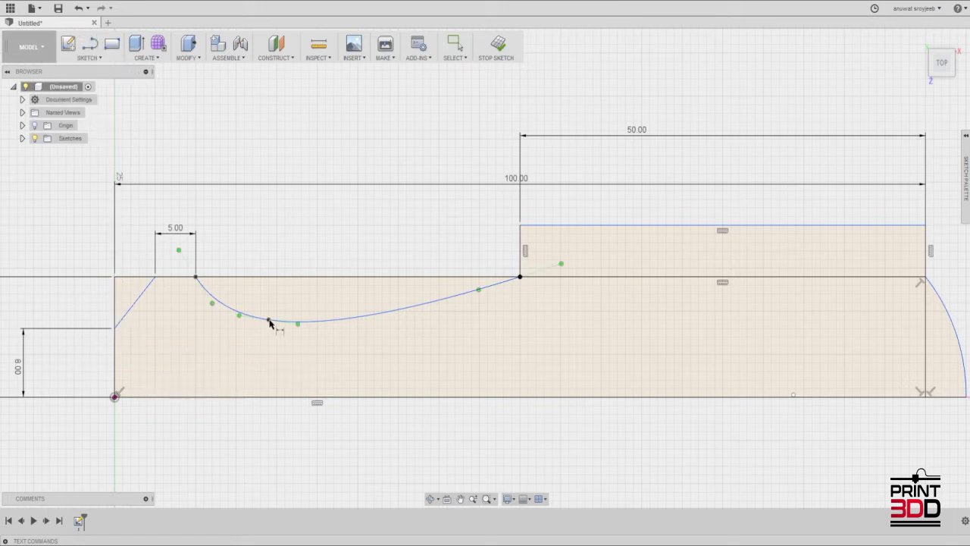
{"action": "left_click", "coordinate": [267, 397]}
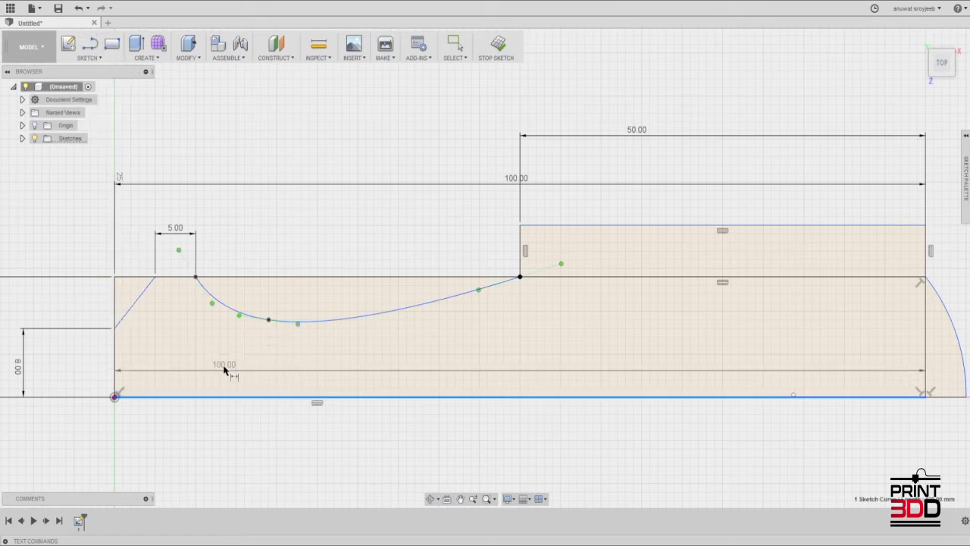
{"action": "left_click", "coordinate": [269, 320]}
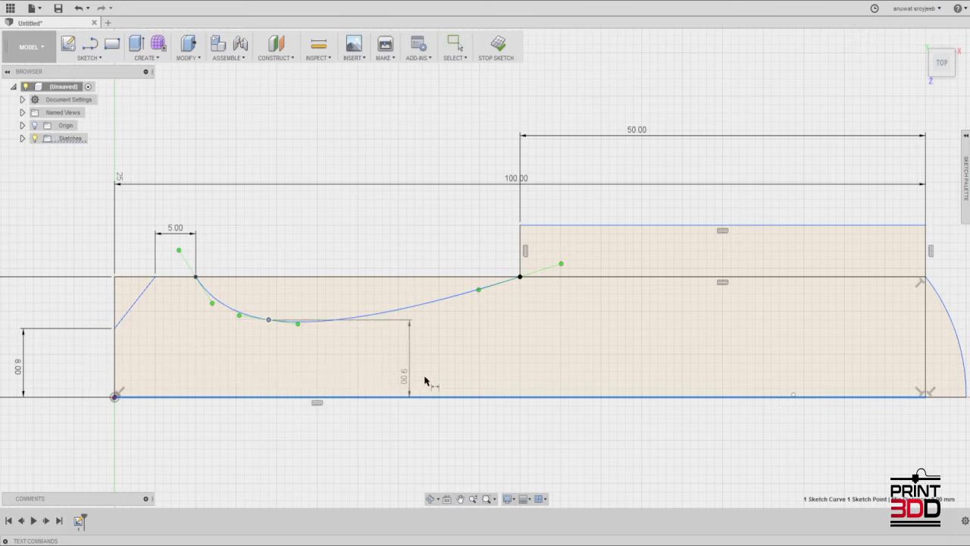
{"action": "left_click", "coordinate": [485, 379]}
{"action": "key", "text": "Return"}
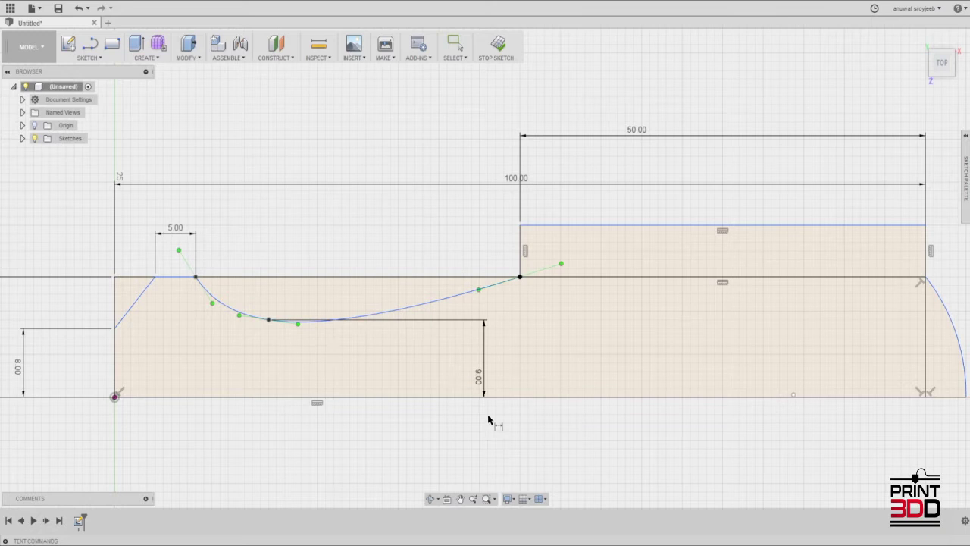
{"action": "scroll", "coordinate": [488, 419], "scroll_direction": "down", "scroll_amount": 1}
{"action": "scroll", "coordinate": [488, 419], "scroll_direction": "down", "scroll_amount": 1}
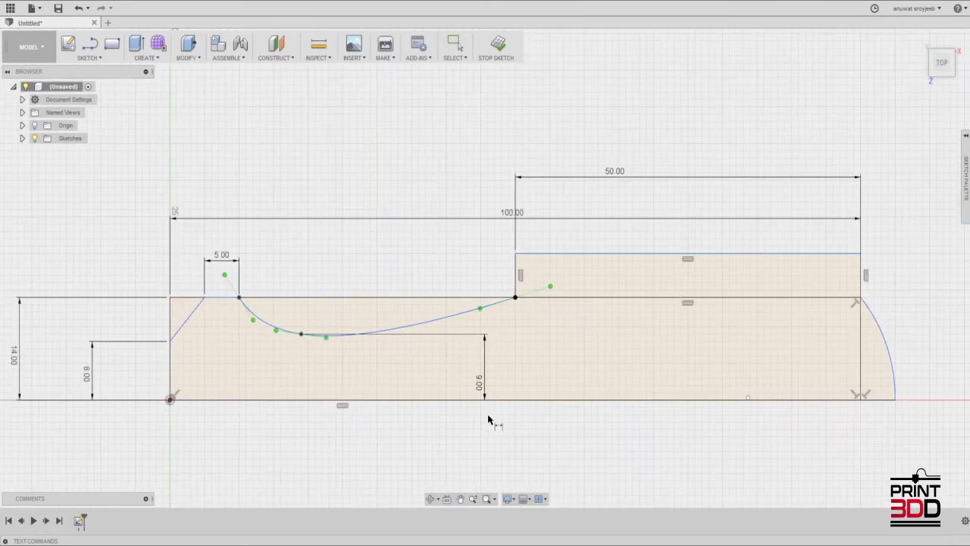
{"action": "left_click", "coordinate": [89, 58]}
{"action": "left_click", "coordinate": [87, 232]}
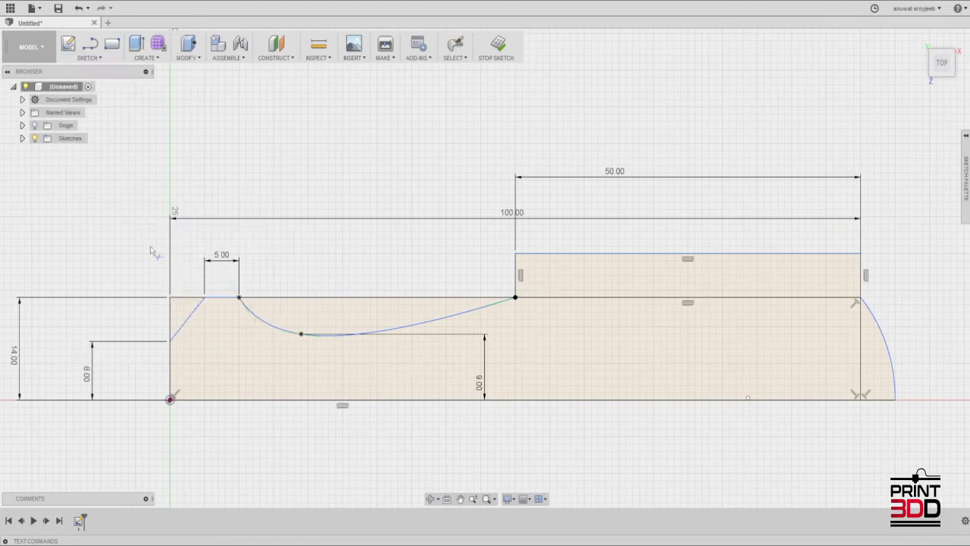
Step: Trim the top edge under the dip, the rectangle's lines and right-end leftovers
{"action": "left_click", "coordinate": [381, 300]}
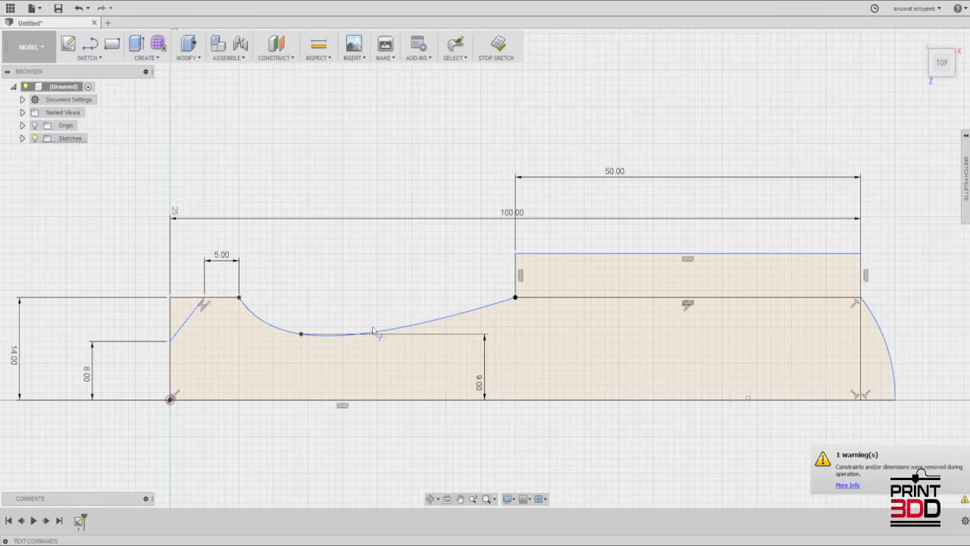
{"action": "left_click", "coordinate": [517, 292]}
{"action": "left_click", "coordinate": [536, 255]}
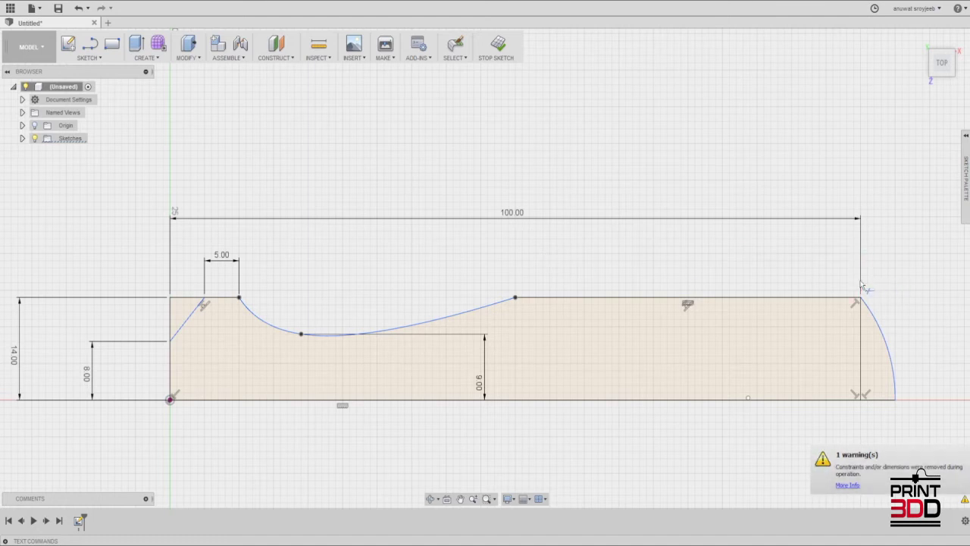
{"action": "left_click", "coordinate": [860, 376]}
{"action": "left_click", "coordinate": [867, 401]}
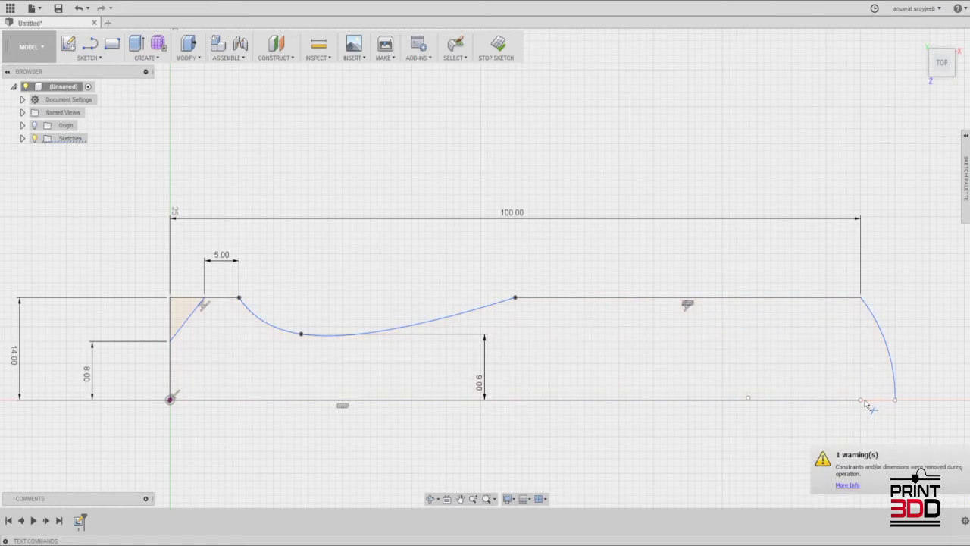
{"action": "key", "text": "Escape"}
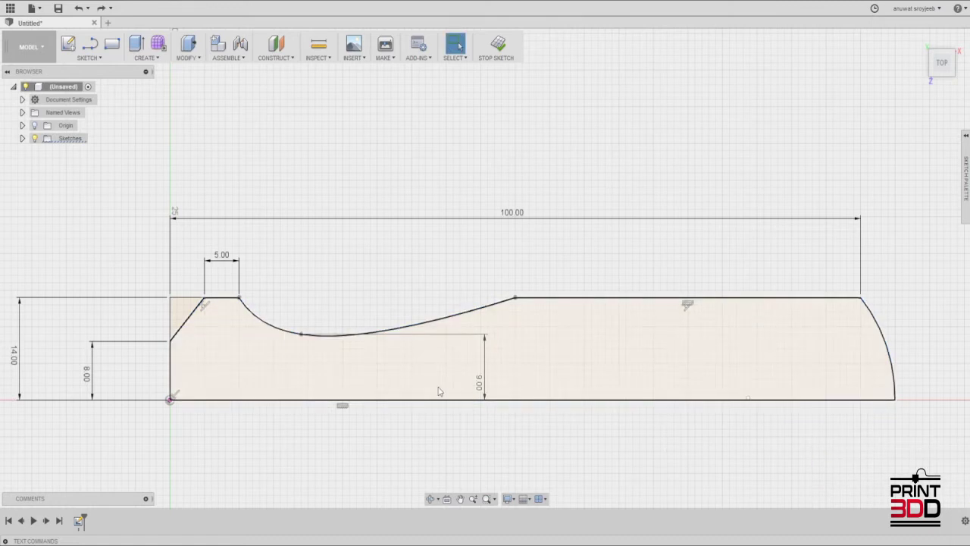
Step: Trim the leftover top-left corner and left-edge segments, then end the Trim command
{"action": "left_click", "coordinate": [89, 57]}
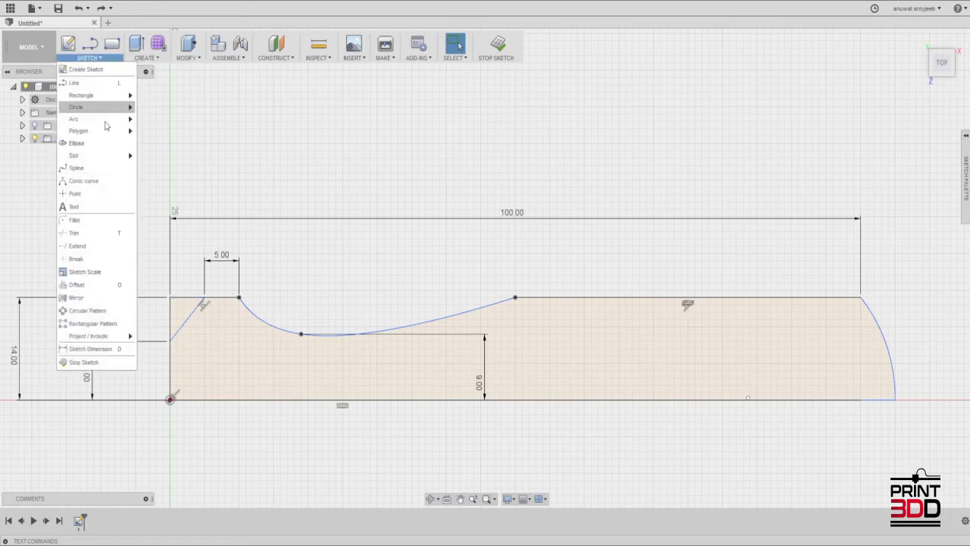
{"action": "left_click", "coordinate": [84, 233]}
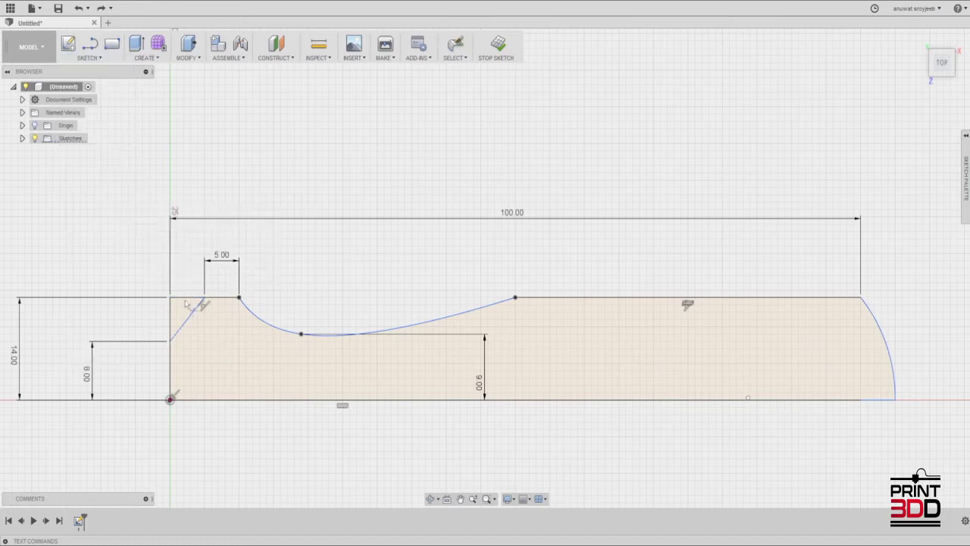
{"action": "left_click", "coordinate": [188, 300]}
{"action": "left_click", "coordinate": [171, 318]}
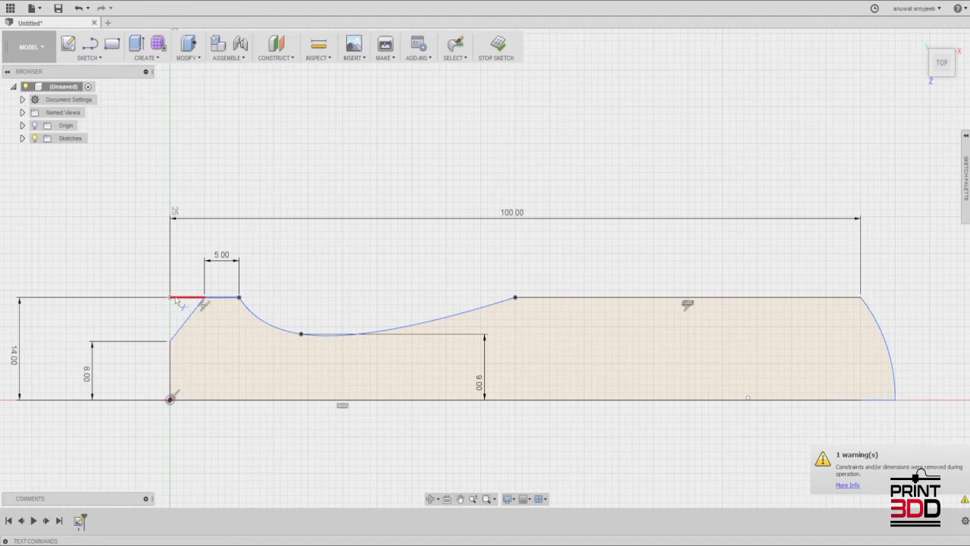
{"action": "left_click", "coordinate": [182, 298]}
{"action": "scroll", "coordinate": [267, 421], "scroll_direction": "up", "scroll_amount": 1}
{"action": "scroll", "coordinate": [267, 421], "scroll_direction": "down", "scroll_amount": 1}
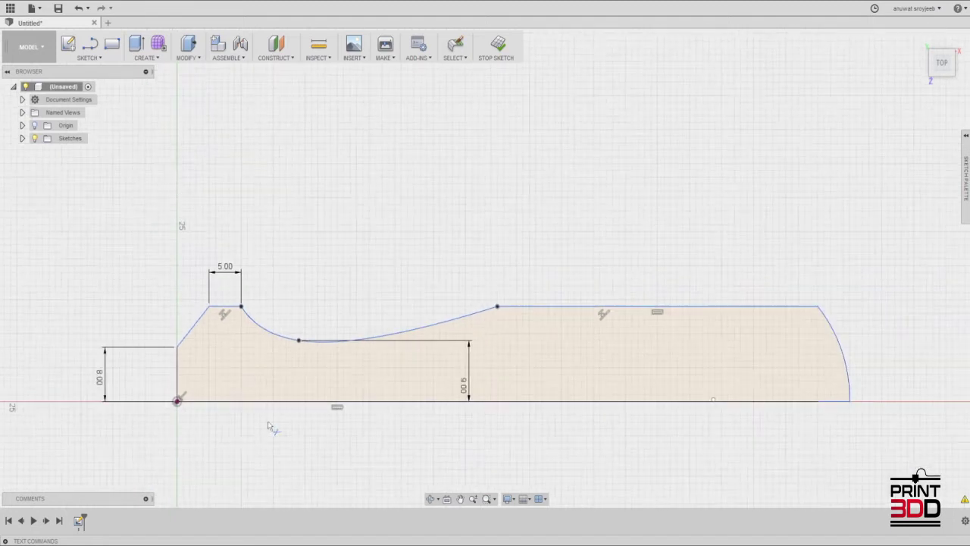
{"action": "scroll", "coordinate": [267, 420], "scroll_direction": "down", "scroll_amount": 1}
{"action": "scroll", "coordinate": [267, 421], "scroll_direction": "up", "scroll_amount": 1}
{"action": "scroll", "coordinate": [267, 421], "scroll_direction": "up", "scroll_amount": 1}
{"action": "right_click", "coordinate": [281, 281]}
{"action": "left_click", "coordinate": [318, 286]}
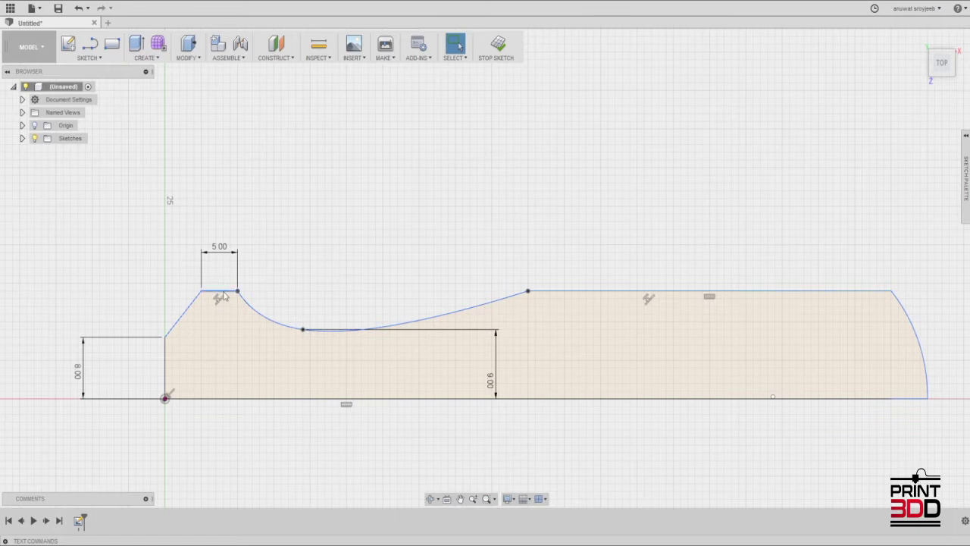
{"action": "scroll", "coordinate": [345, 282], "scroll_direction": "up", "scroll_amount": 1}
{"action": "scroll", "coordinate": [345, 282], "scroll_direction": "down", "scroll_amount": 2}
{"action": "scroll", "coordinate": [345, 281], "scroll_direction": "down", "scroll_amount": 1}
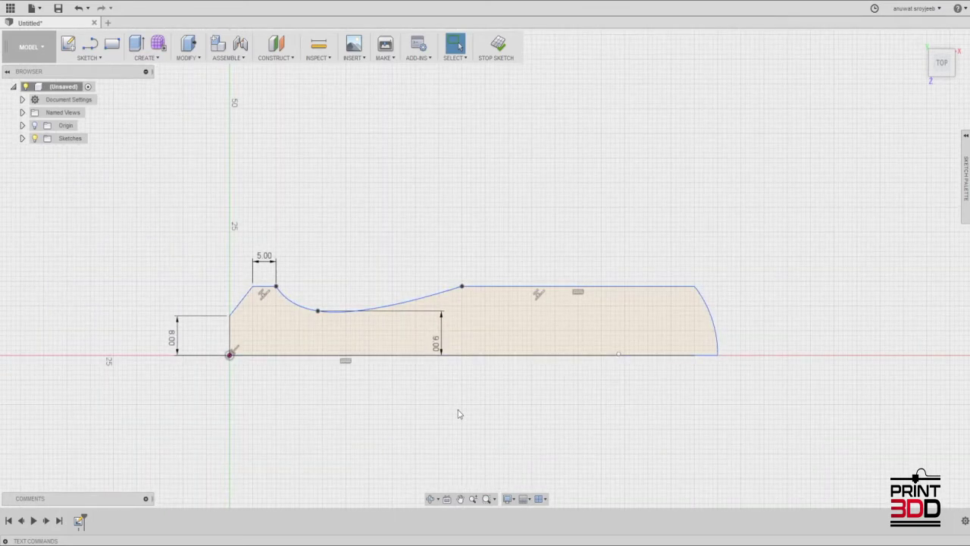
{"action": "right_click", "coordinate": [458, 413]}
{"action": "left_click", "coordinate": [455, 412]}
Step: Orbit to inspect the handle outline in 3-D, then finish the sketch
{"action": "right_click", "coordinate": [451, 413]}
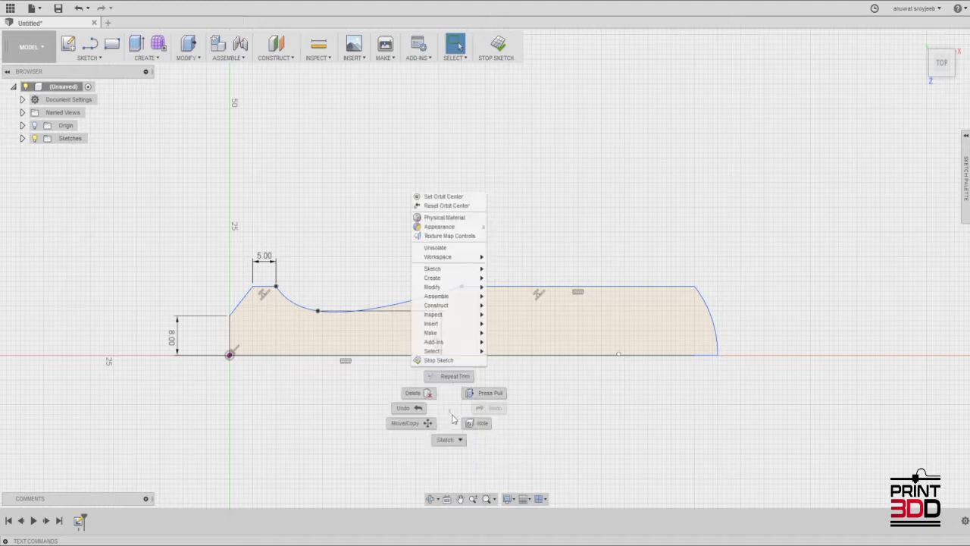
{"action": "left_click", "coordinate": [448, 411]}
{"action": "middle_click_drag", "start_coordinate": [451, 420], "coordinate": [430, 356], "text": "shift"}
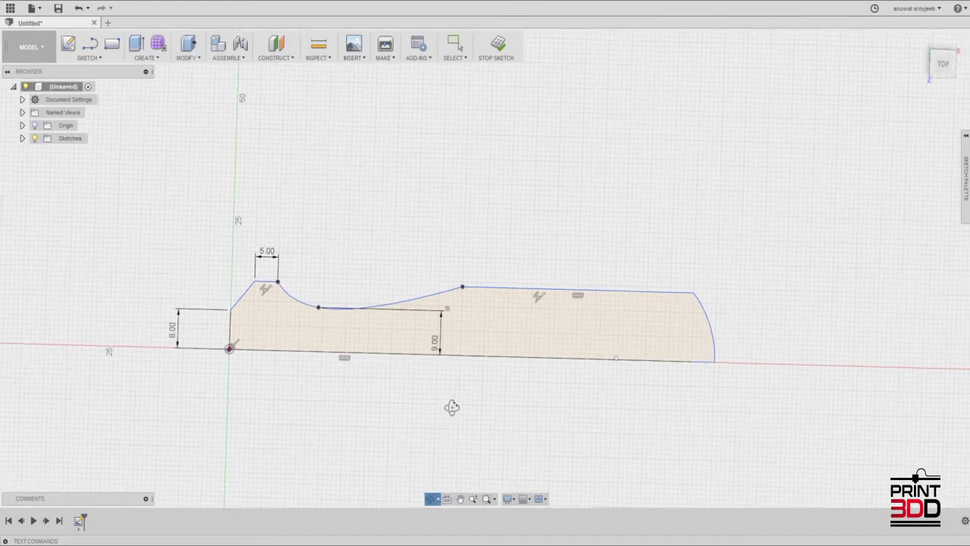
{"action": "mouse_move", "coordinate": [429, 357]}
{"action": "left_mouse_down"}
{"action": "mouse_move", "coordinate": [498, 454]}
{"action": "mouse_move", "coordinate": [418, 353]}
{"action": "mouse_move", "coordinate": [496, 390]}
{"action": "mouse_move", "coordinate": [536, 394]}
{"action": "mouse_move", "coordinate": [490, 396]}
{"action": "left_mouse_up"}
{"action": "key", "text": "Escape"}
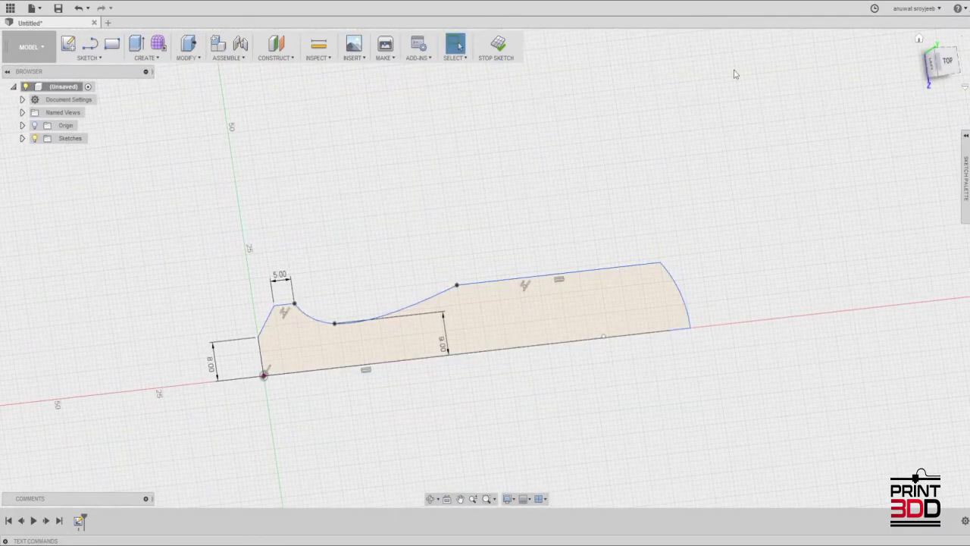
{"action": "left_click", "coordinate": [498, 45]}
Step: Return to the top view, expand Sketches and Origin in the browser, and reopen Sketch1
{"action": "scroll", "coordinate": [422, 399], "scroll_direction": "up", "scroll_amount": 3}
{"action": "scroll", "coordinate": [422, 400], "scroll_direction": "down", "scroll_amount": 3}
{"action": "middle_click_drag", "start_coordinate": [423, 401], "coordinate": [403, 377], "text": "shift"}
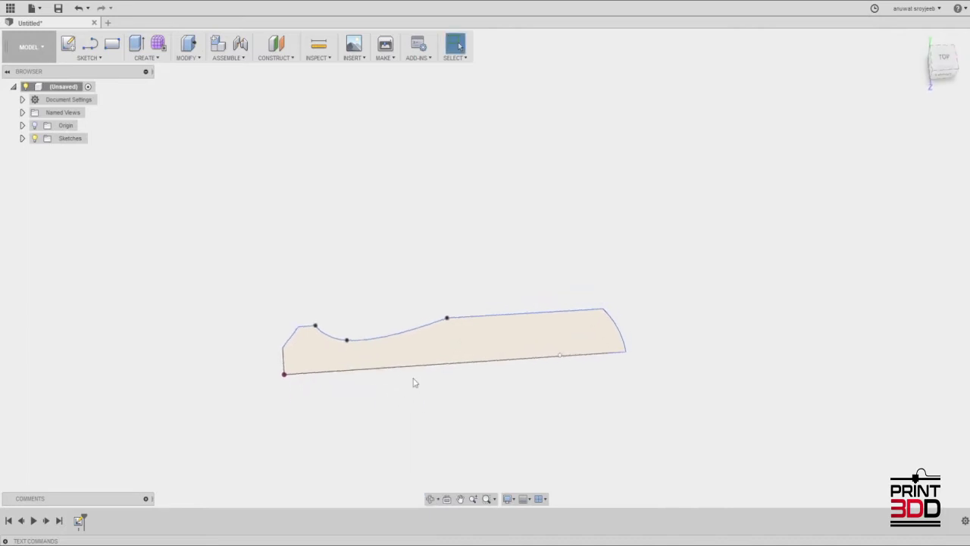
{"action": "left_click", "coordinate": [956, 53]}
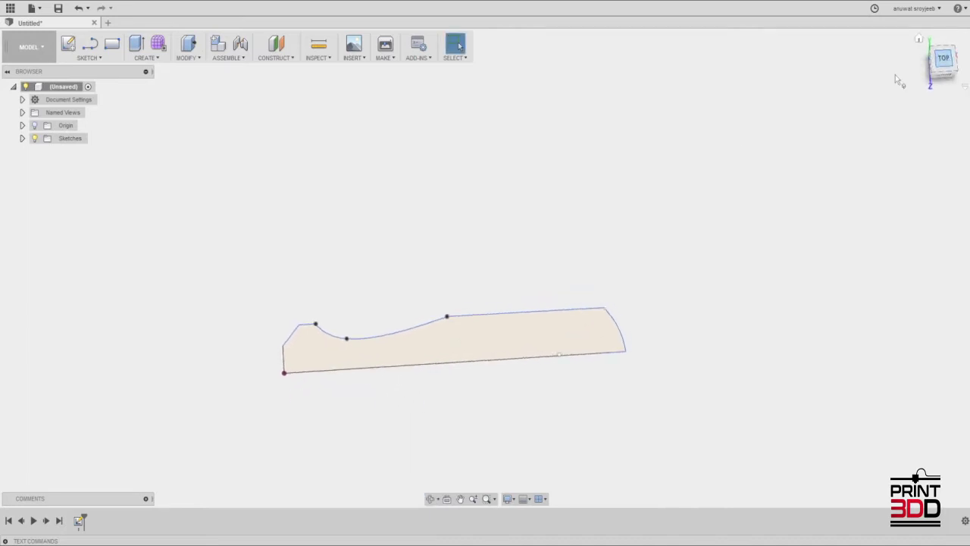
{"action": "left_click", "coordinate": [22, 138]}
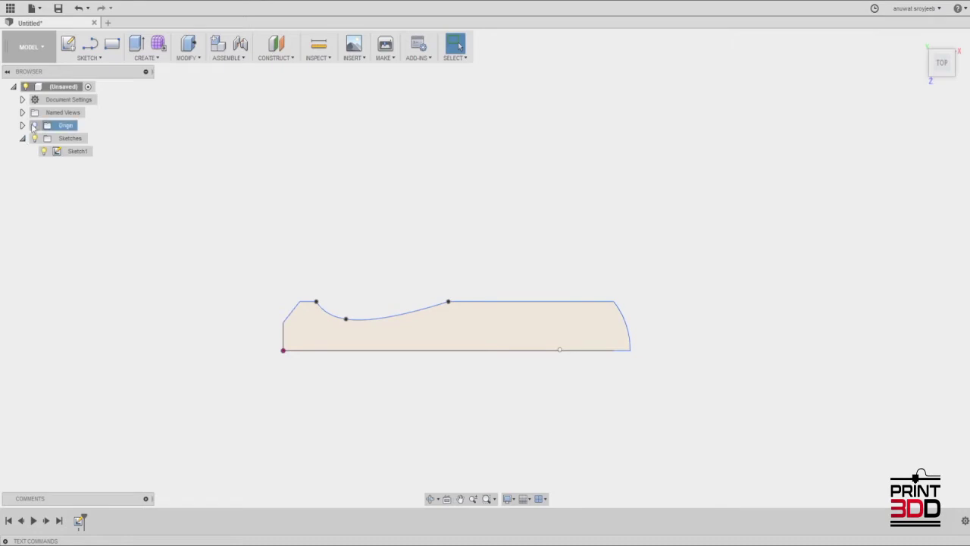
{"action": "left_click", "coordinate": [22, 125]}
{"action": "left_click", "coordinate": [22, 112]}
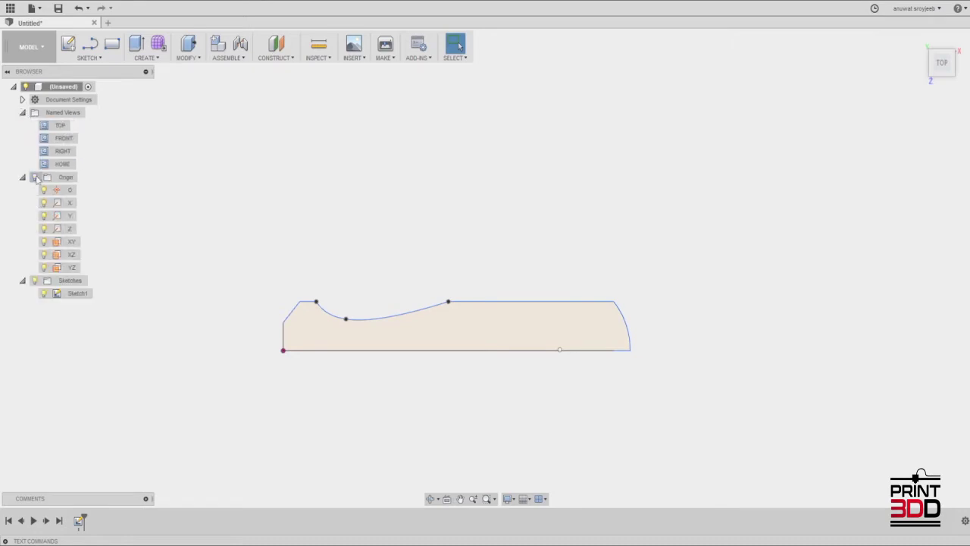
{"action": "left_click", "coordinate": [22, 112]}
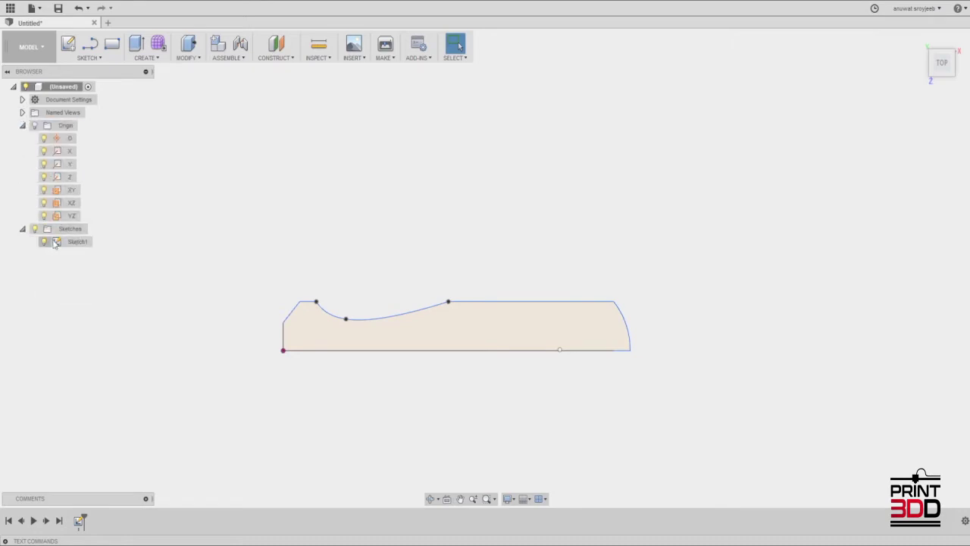
{"action": "left_click", "coordinate": [90, 44]}
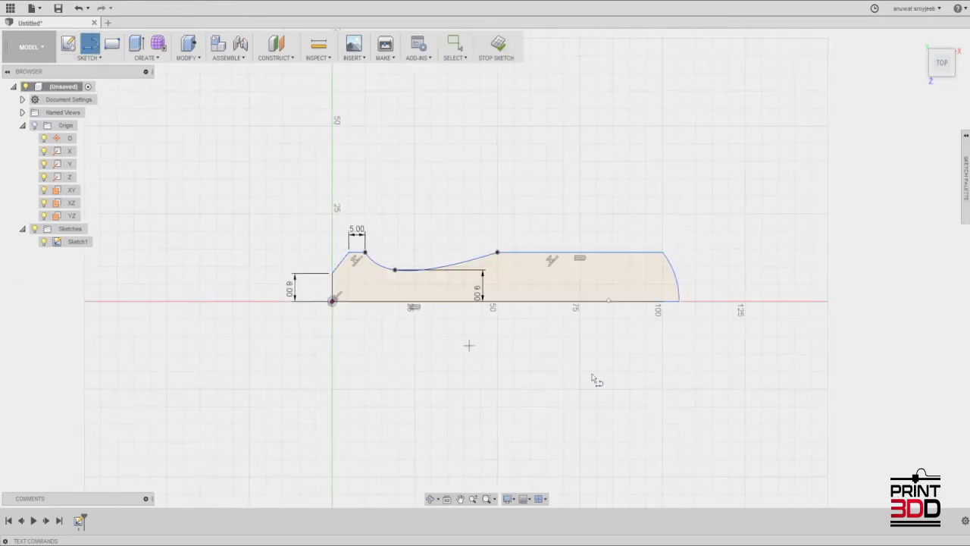
Step: Dimension the profile's top edge to 50 mm and its overall bottom length to 100 mm
{"action": "scroll", "coordinate": [308, 339], "scroll_direction": "up", "scroll_amount": 3}
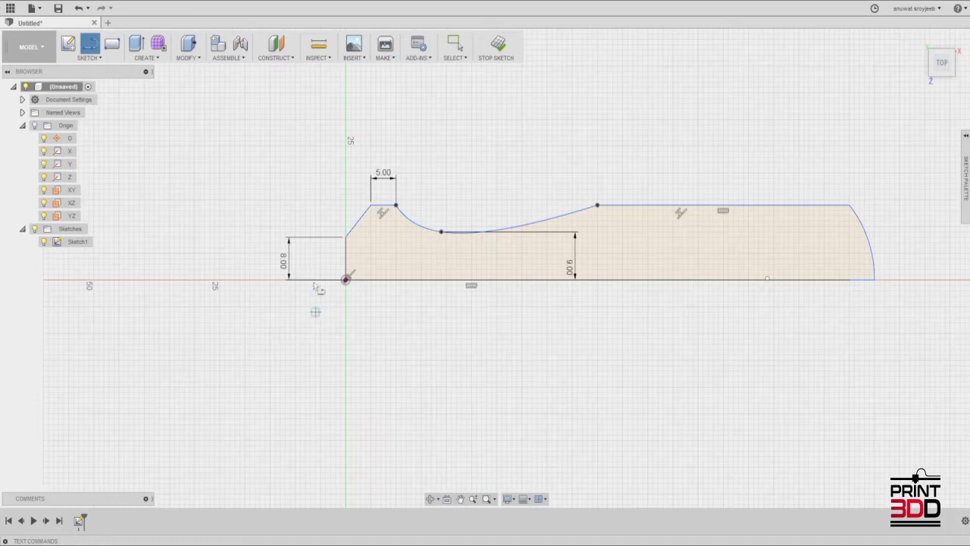
{"action": "scroll", "coordinate": [751, 342], "scroll_direction": "up", "scroll_amount": 2}
{"action": "middle_click_drag", "start_coordinate": [751, 341], "coordinate": [653, 400]}
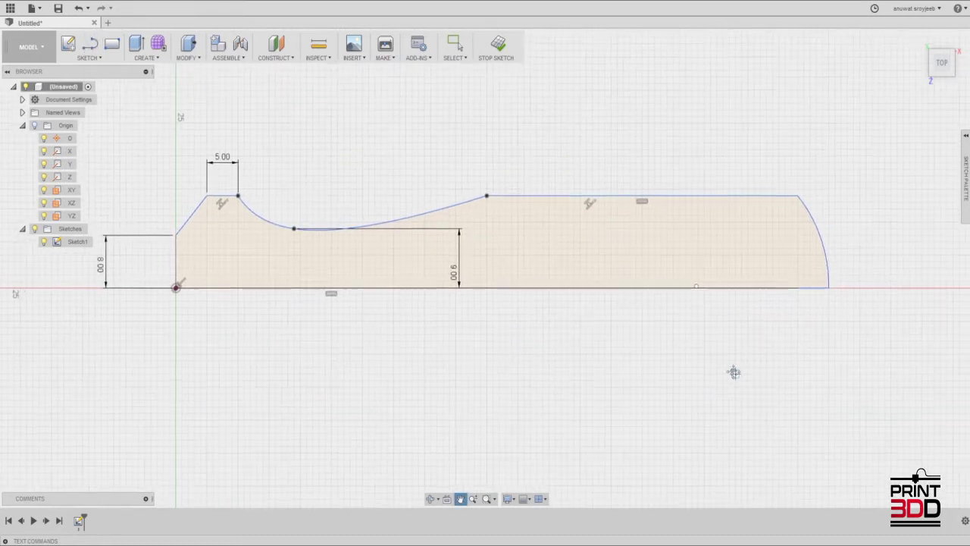
{"action": "left_click", "coordinate": [88, 57]}
{"action": "left_click", "coordinate": [90, 349]}
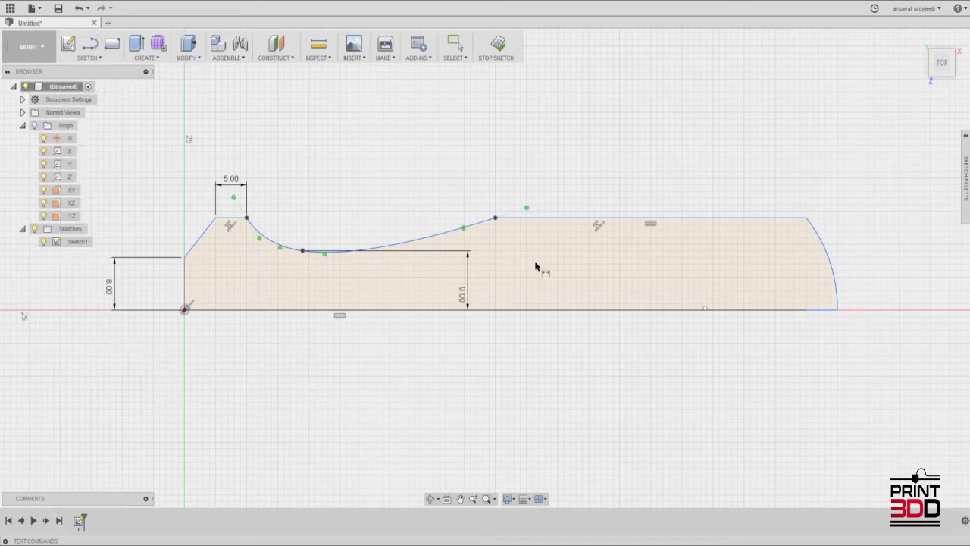
{"action": "left_click", "coordinate": [574, 218]}
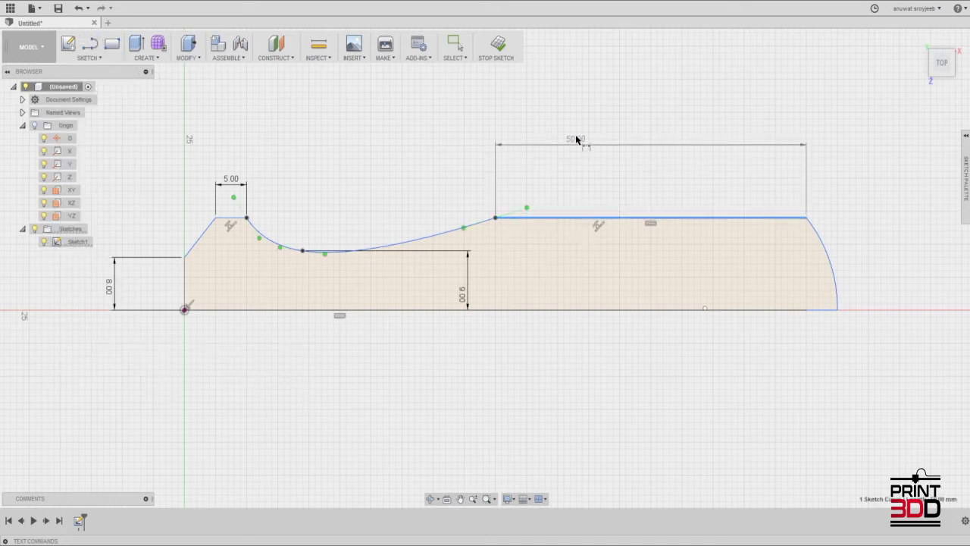
{"action": "left_click", "coordinate": [580, 126]}
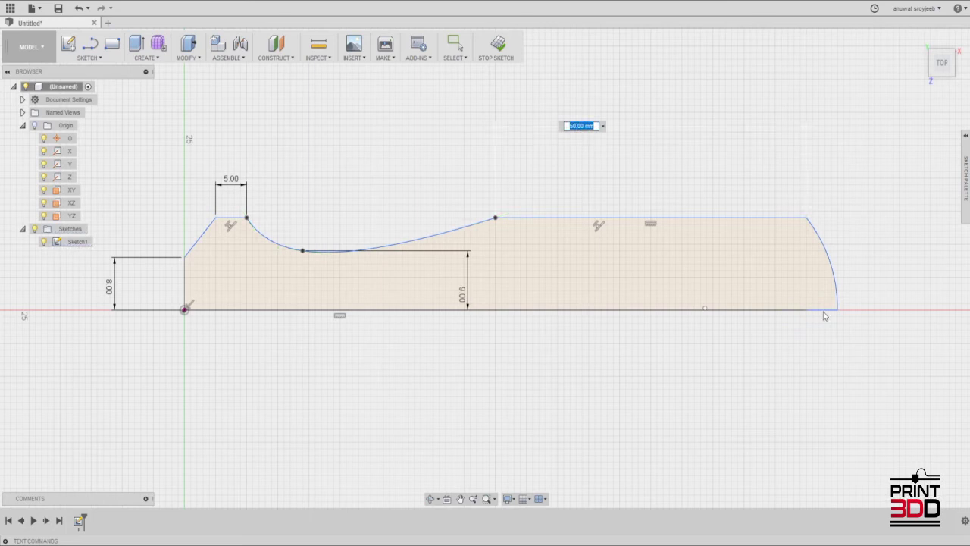
{"action": "key", "text": "Return"}
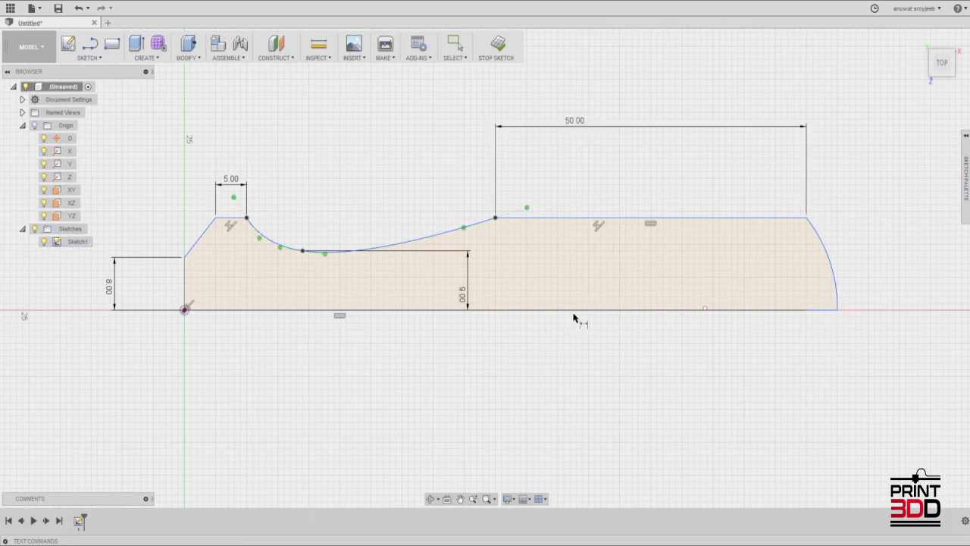
{"action": "left_click", "coordinate": [574, 317]}
{"action": "left_click", "coordinate": [479, 360]}
{"action": "key", "text": "Return"}
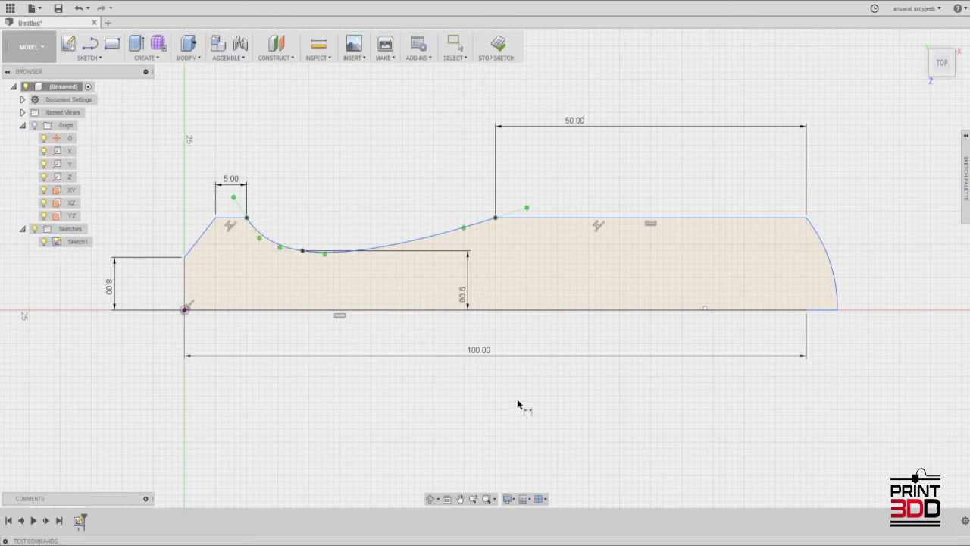
Step: Abandon the slanted-edge dimension, stop Sketch1, and tilt the view to 3-D
{"action": "left_click", "coordinate": [201, 240]}
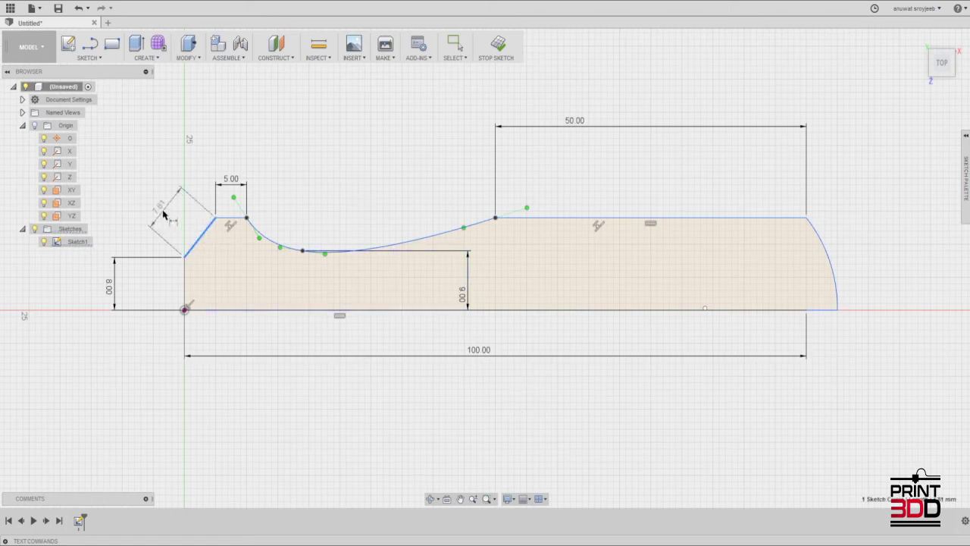
{"action": "right_click", "coordinate": [165, 215]}
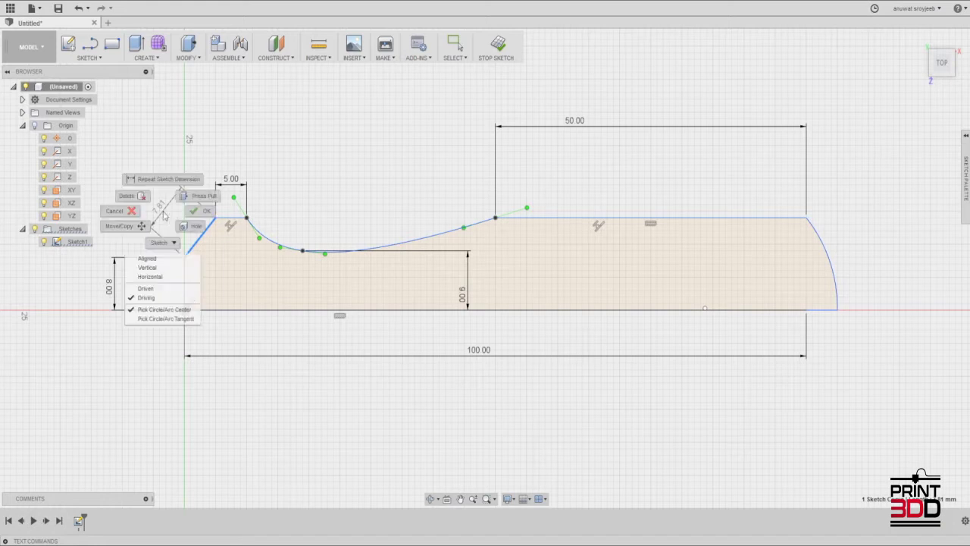
{"action": "left_click", "coordinate": [216, 228]}
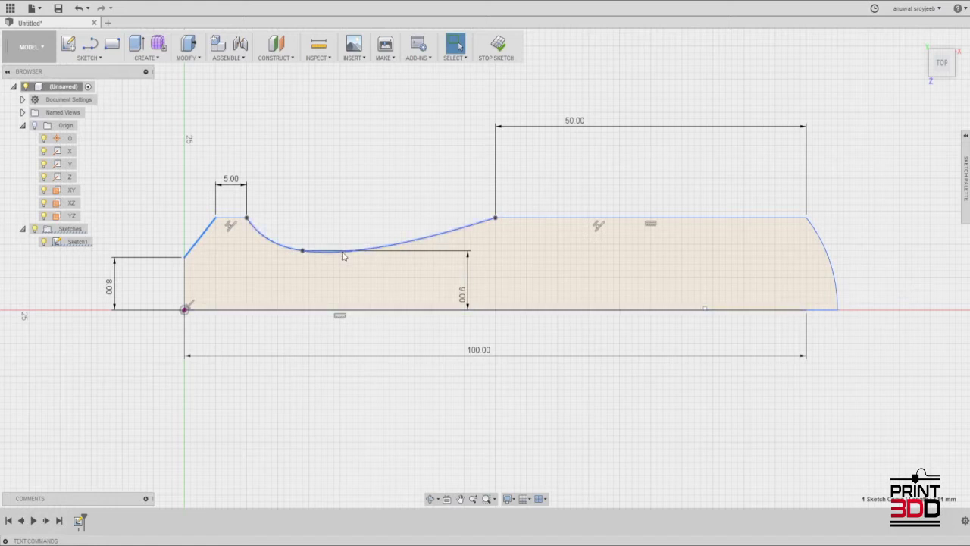
{"action": "left_click", "coordinate": [88, 57]}
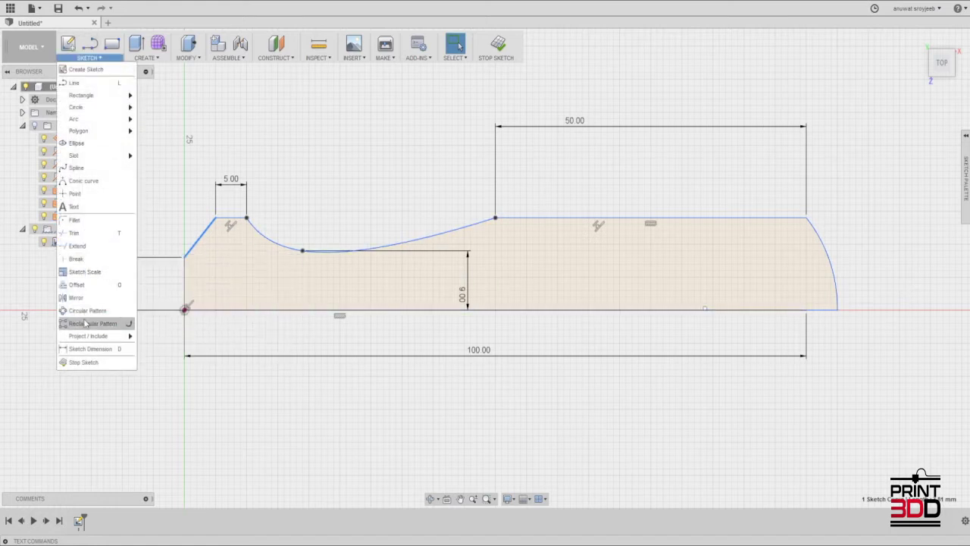
{"action": "left_click", "coordinate": [86, 349]}
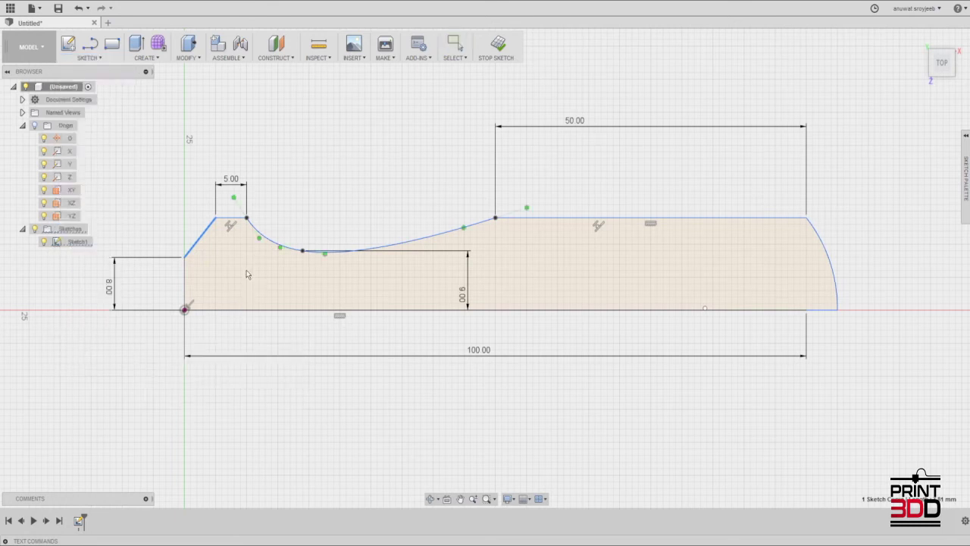
{"action": "left_click", "coordinate": [88, 58]}
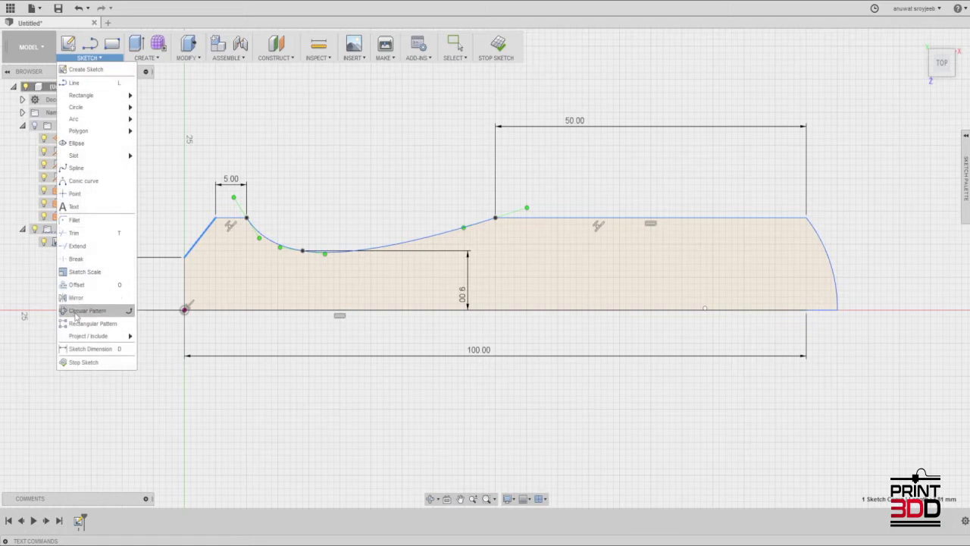
{"action": "left_click", "coordinate": [84, 341]}
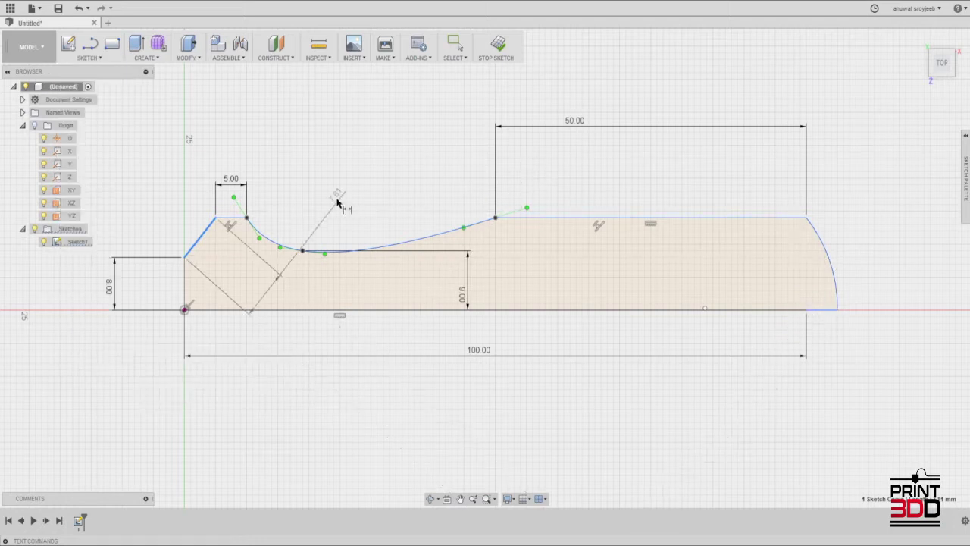
{"action": "right_click", "coordinate": [337, 203]}
{"action": "key", "text": "Escape"}
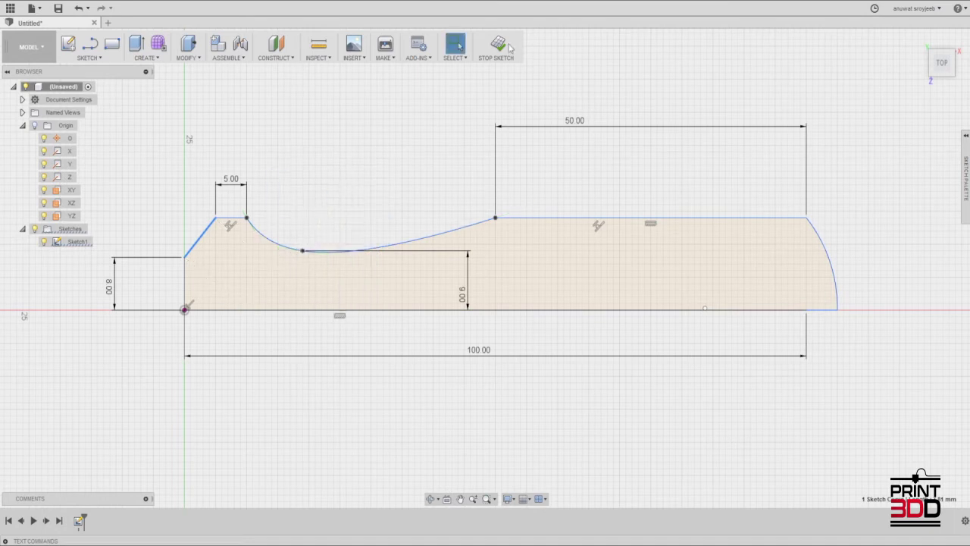
{"action": "left_click", "coordinate": [510, 47]}
{"action": "middle_click_drag", "start_coordinate": [439, 353], "coordinate": [494, 313], "text": "shift"}
Step: Revolve the handle profile using its bottom edge as the axis
{"action": "scroll", "coordinate": [493, 313], "scroll_direction": "down", "scroll_amount": 3}
{"action": "left_click", "coordinate": [88, 58]}
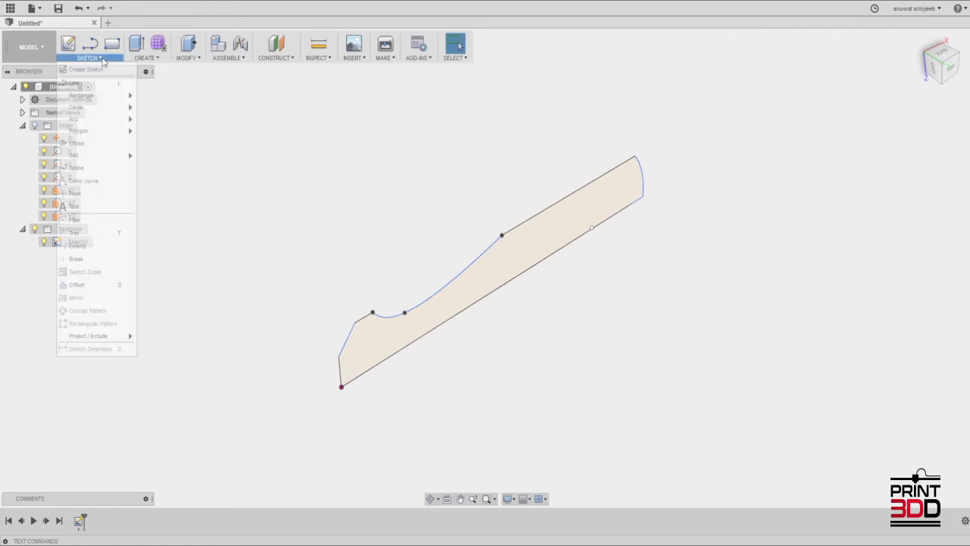
{"action": "left_click", "coordinate": [147, 95]}
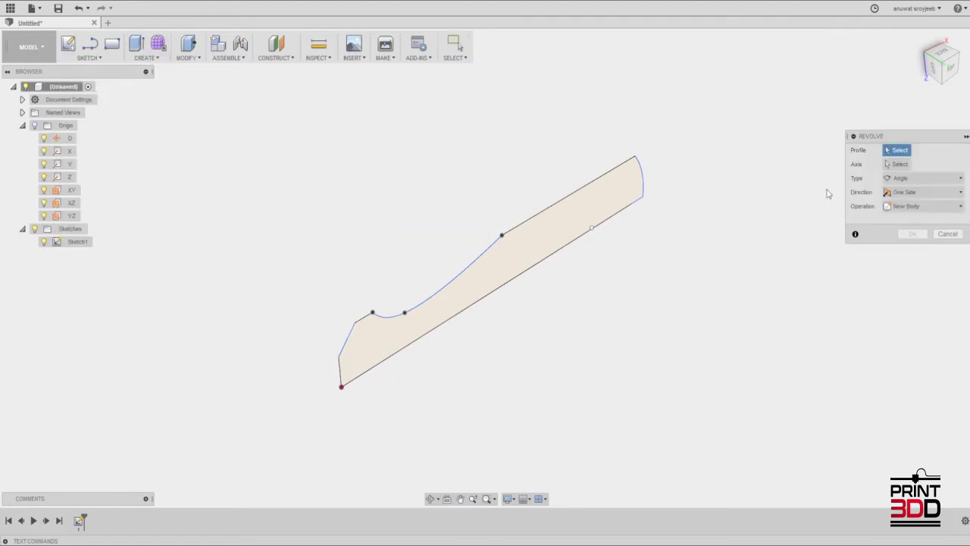
{"action": "left_click", "coordinate": [525, 241]}
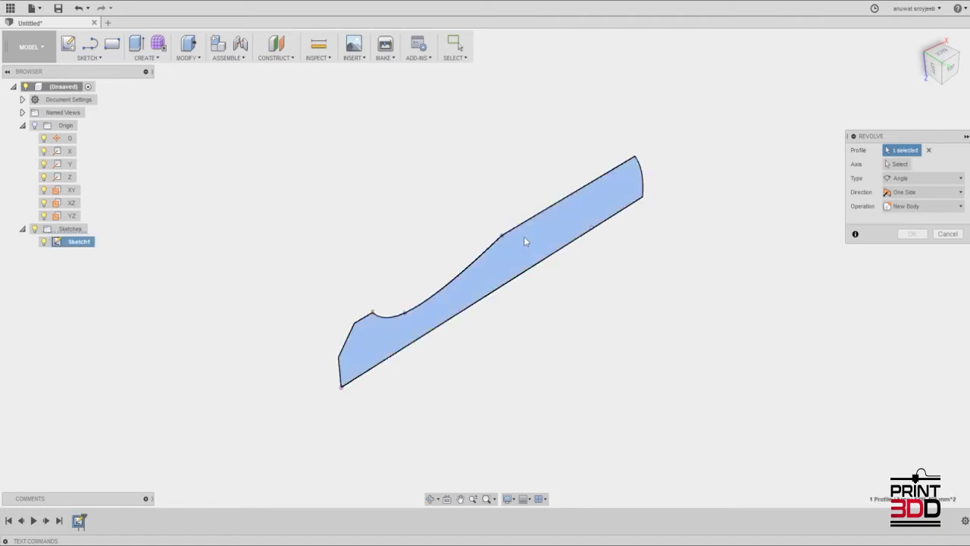
{"action": "left_click", "coordinate": [910, 165]}
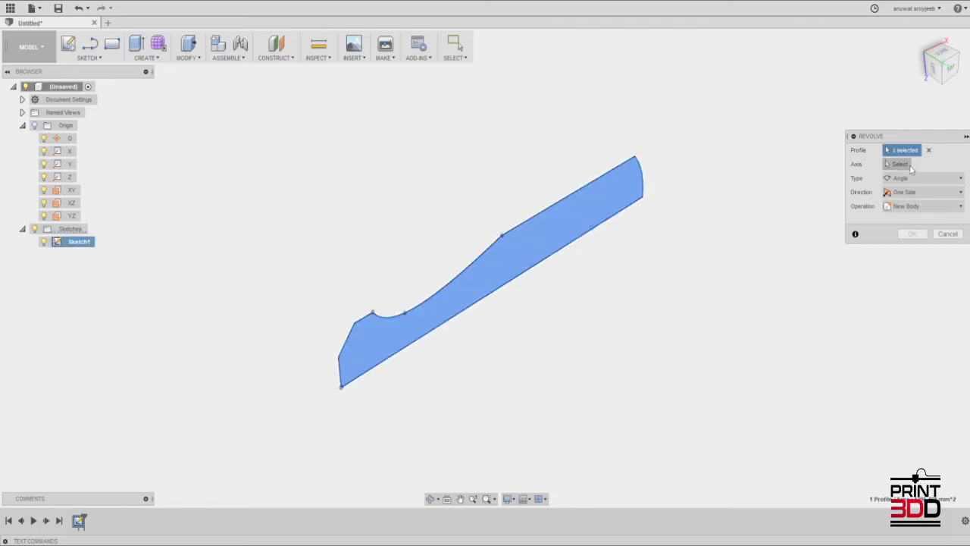
{"action": "scroll", "coordinate": [379, 463], "scroll_direction": "up", "scroll_amount": 2}
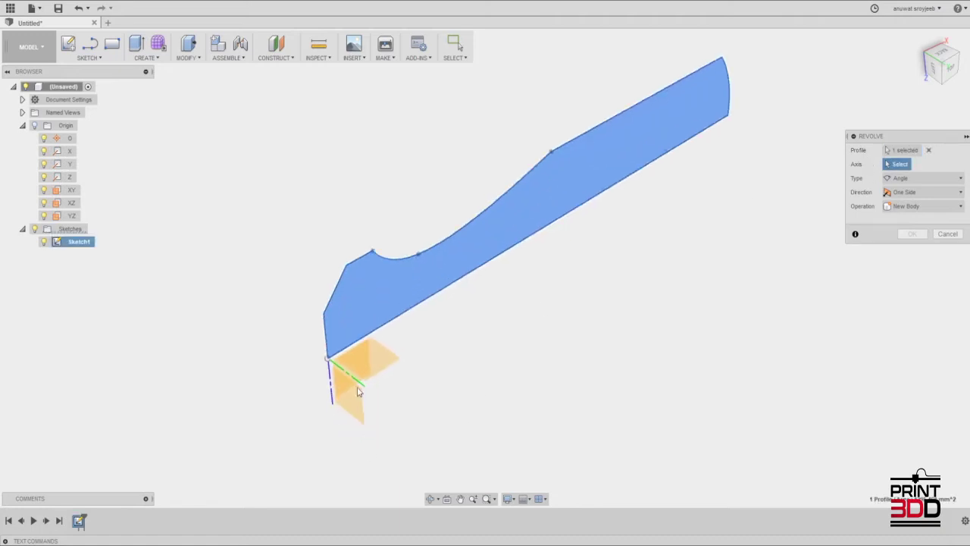
{"action": "left_click", "coordinate": [348, 351]}
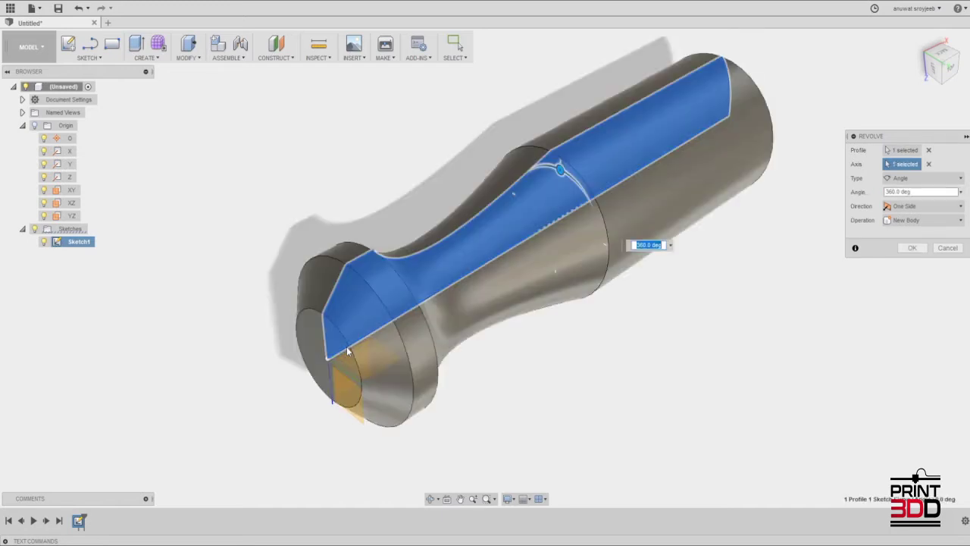
Step: Keep 360° as a New Body in one direction, confirm, and orbit to inspect the handle
{"action": "left_click", "coordinate": [927, 219]}
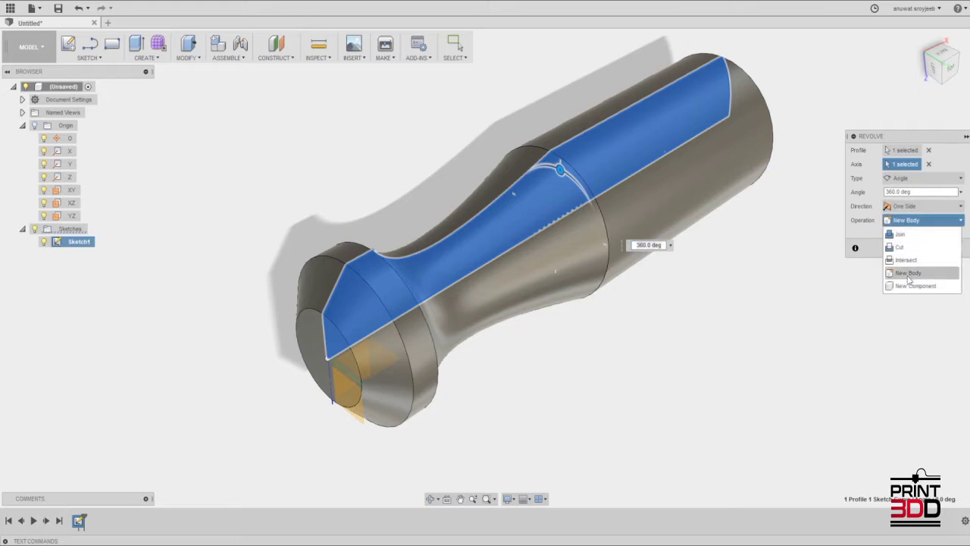
{"action": "left_click", "coordinate": [909, 273]}
{"action": "left_click", "coordinate": [925, 206]}
{"action": "left_click", "coordinate": [909, 219]}
{"action": "left_click", "coordinate": [912, 248]}
{"action": "mouse_move", "coordinate": [598, 356]}
{"action": "middle_mouse_down", "text": "shift"}
{"action": "mouse_move", "coordinate": [455, 389]}
{"action": "mouse_move", "coordinate": [485, 342]}
{"action": "mouse_move", "coordinate": [515, 341]}
{"action": "mouse_move", "coordinate": [566, 364]}
{"action": "mouse_move", "coordinate": [530, 372]}
{"action": "mouse_move", "coordinate": [531, 342]}
{"action": "mouse_move", "coordinate": [548, 334]}
{"action": "mouse_move", "coordinate": [534, 337]}
{"action": "middle_mouse_up", "text": "shift"}
{"action": "scroll", "coordinate": [548, 335], "scroll_direction": "up", "scroll_amount": 3}
{"action": "scroll", "coordinate": [548, 334], "scroll_direction": "down", "scroll_amount": 6}
{"action": "mouse_move", "coordinate": [539, 300]}
{"action": "middle_mouse_down", "text": "shift"}
{"action": "mouse_move", "coordinate": [493, 329]}
{"action": "mouse_move", "coordinate": [592, 336]}
{"action": "mouse_move", "coordinate": [594, 350]}
{"action": "middle_mouse_up", "text": "shift"}
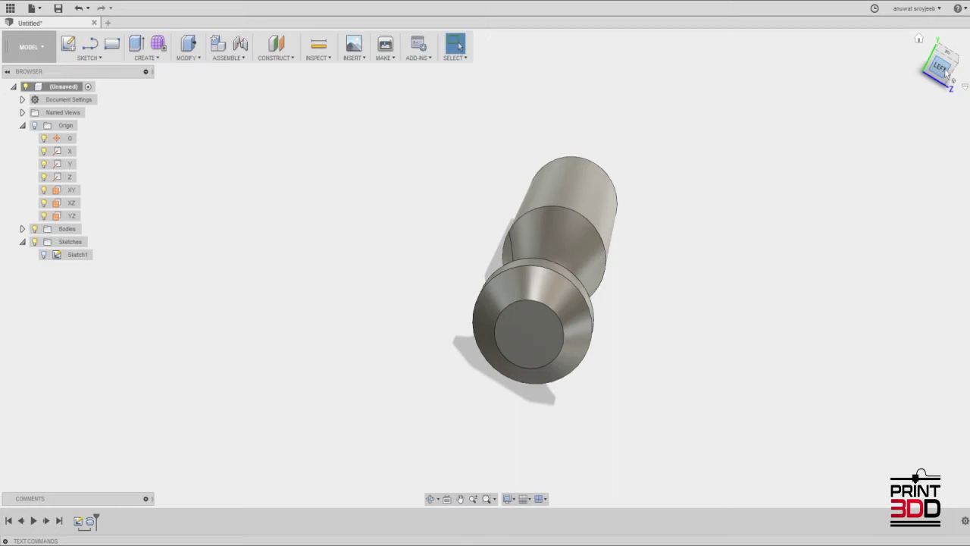
Step: Face the handle's end and start a Center Diameter Circle sketch on its flat end face
{"action": "left_click", "coordinate": [942, 68]}
{"action": "scroll", "coordinate": [607, 243], "scroll_direction": "up", "scroll_amount": 2}
{"action": "scroll", "coordinate": [584, 236], "scroll_direction": "up", "scroll_amount": 2}
{"action": "scroll", "coordinate": [557, 249], "scroll_direction": "up", "scroll_amount": 2}
{"action": "scroll", "coordinate": [505, 233], "scroll_direction": "up", "scroll_amount": 1}
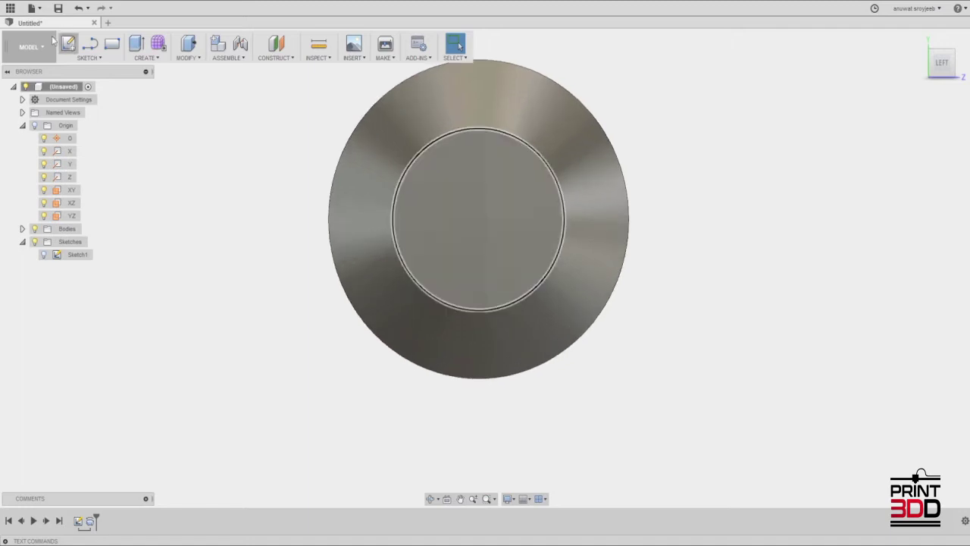
{"action": "left_click", "coordinate": [89, 58]}
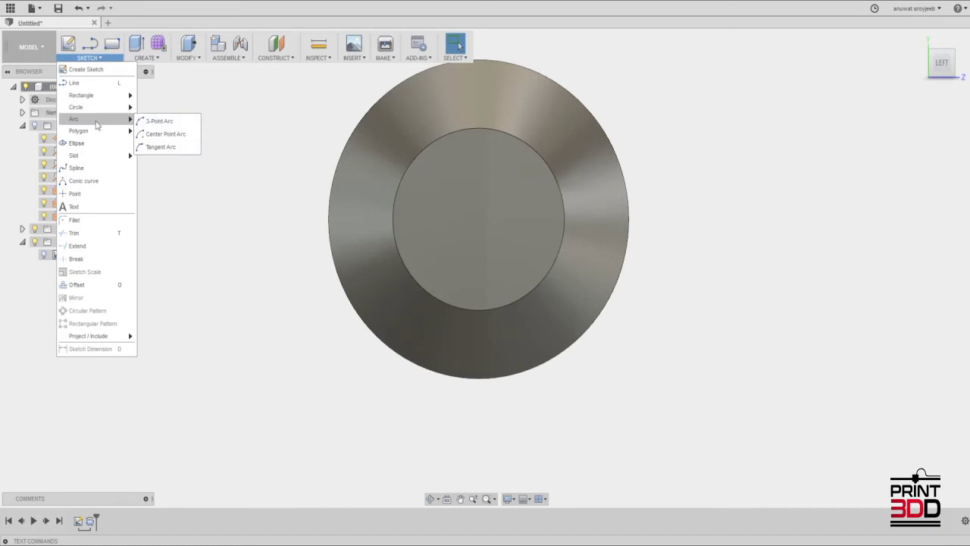
{"action": "mouse_move", "coordinate": [76, 106]}
{"action": "left_click", "coordinate": [141, 110]}
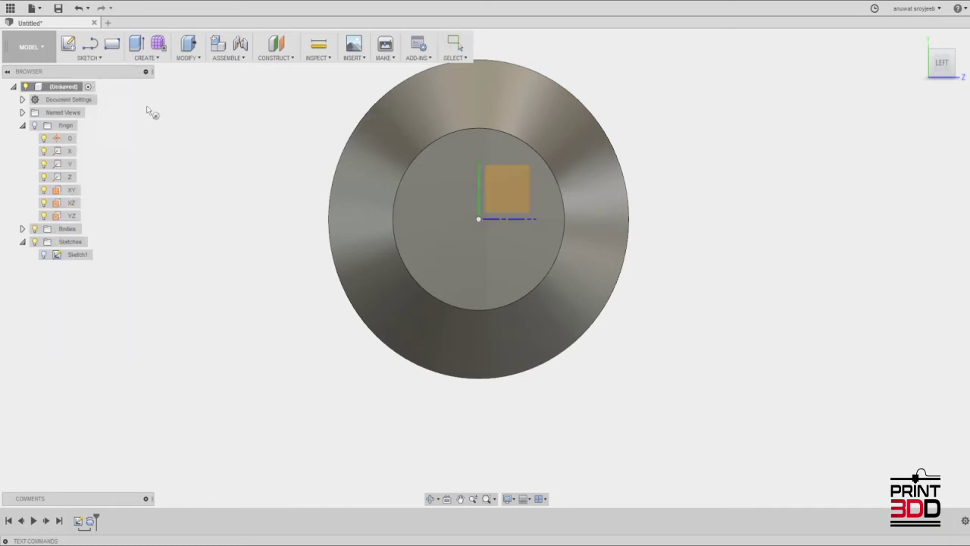
{"action": "left_click", "coordinate": [502, 194]}
{"action": "middle_click_drag", "start_coordinate": [614, 307], "coordinate": [242, 491], "text": "shift"}
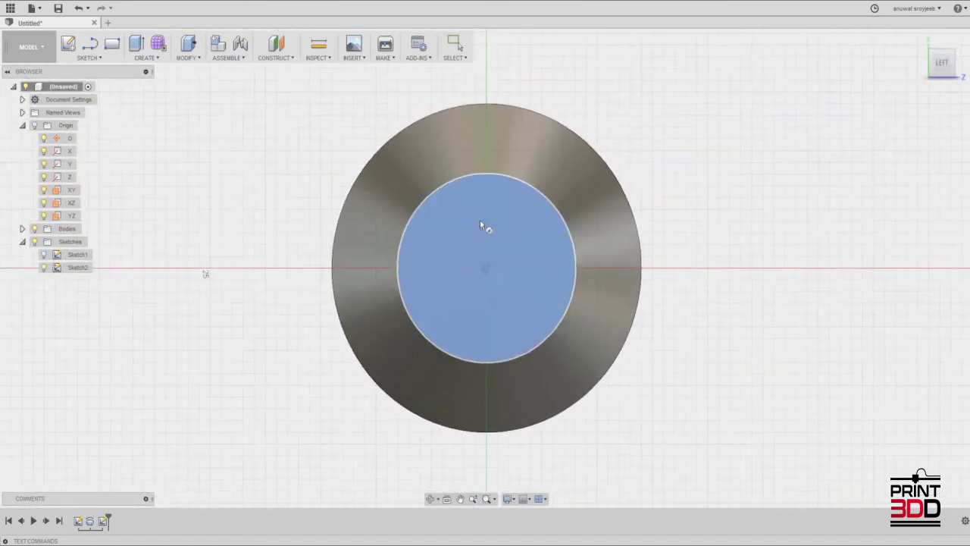
Step: Draw a first circle centred at the origin, then abandon a second circle attempt
{"action": "key", "text": "c"}
{"action": "left_click", "coordinate": [486, 268]}
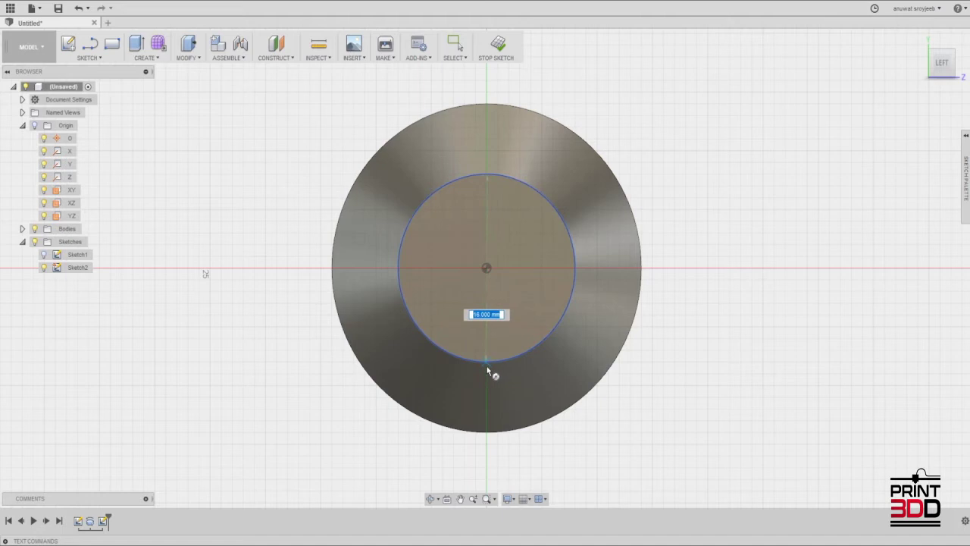
{"action": "key", "text": "Return"}
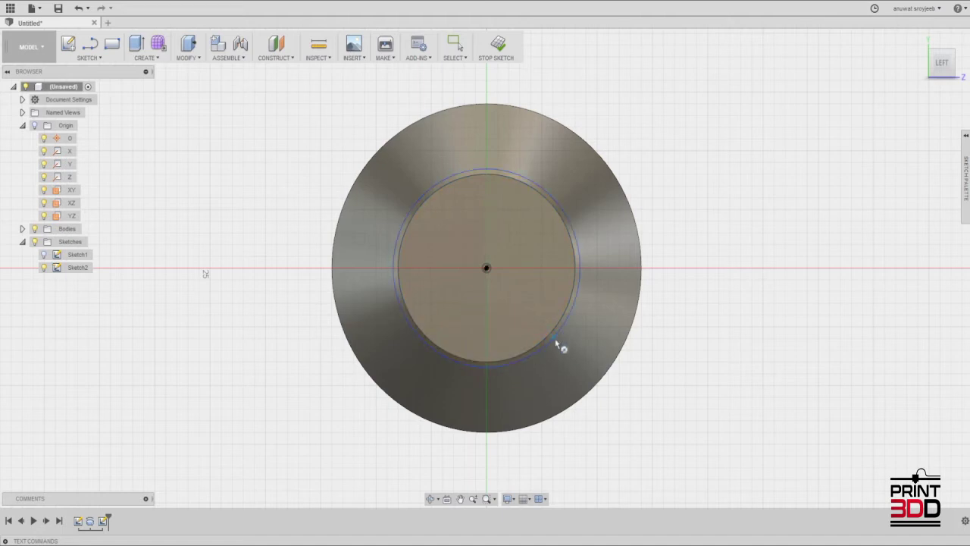
{"action": "key", "text": "Escape"}
{"action": "left_click", "coordinate": [87, 57]}
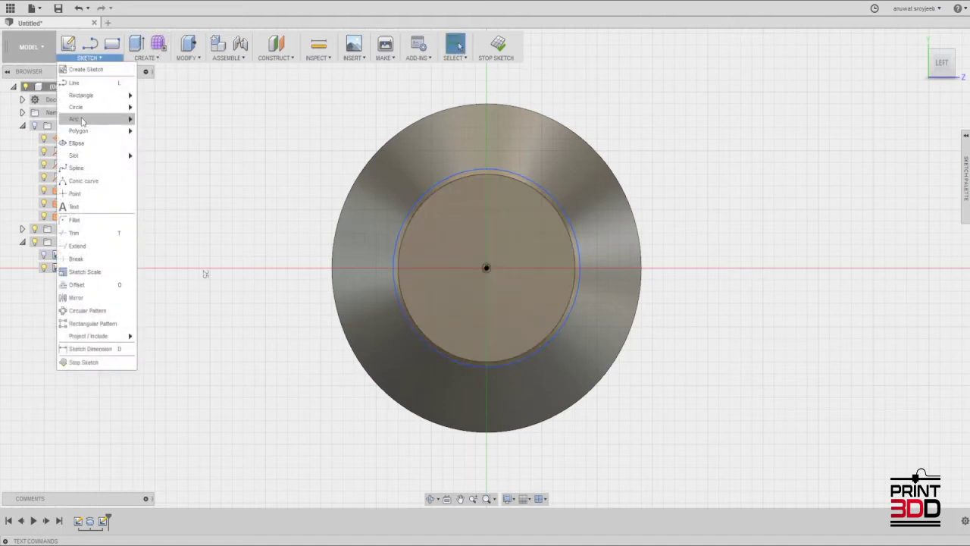
{"action": "mouse_move", "coordinate": [76, 107]}
{"action": "left_click", "coordinate": [163, 120]}
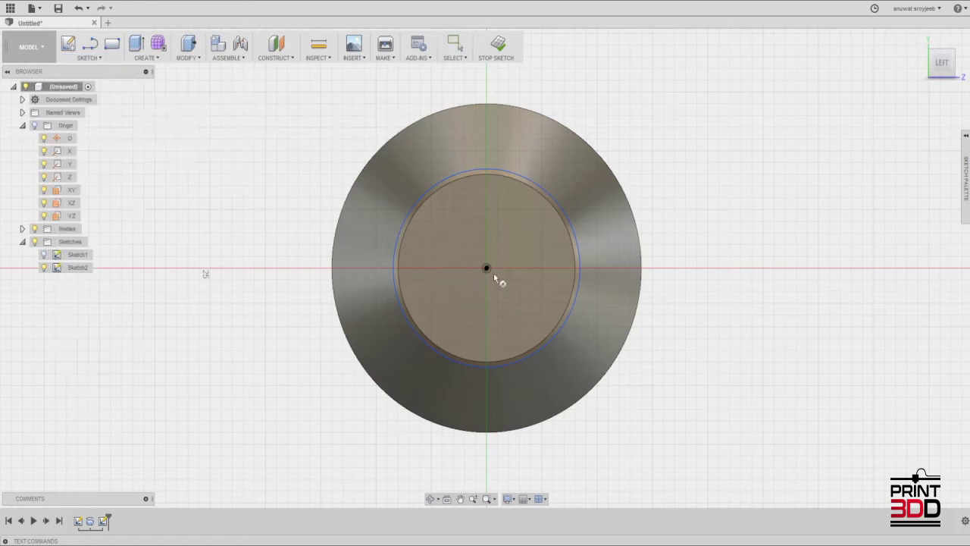
{"action": "key", "text": "Escape"}
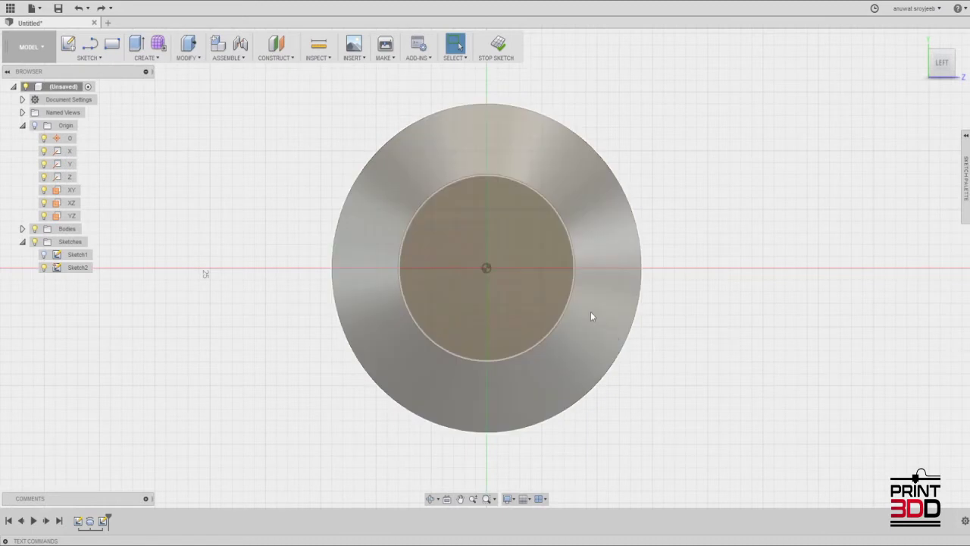
Step: Draw origin-centred circles snapped to the end face's inner and outer edges
{"action": "left_click", "coordinate": [88, 57]}
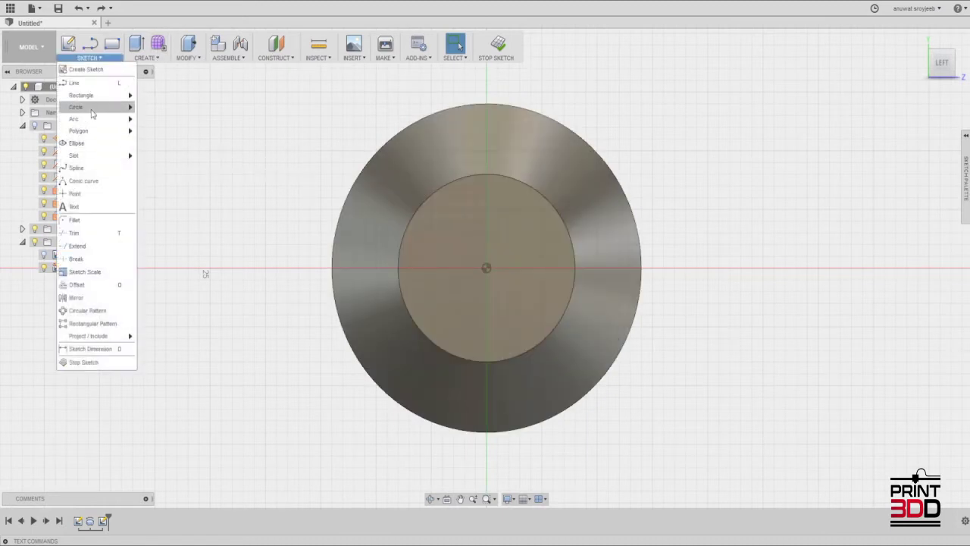
{"action": "mouse_move", "coordinate": [76, 107]}
{"action": "left_click", "coordinate": [167, 103]}
{"action": "left_click", "coordinate": [487, 267]}
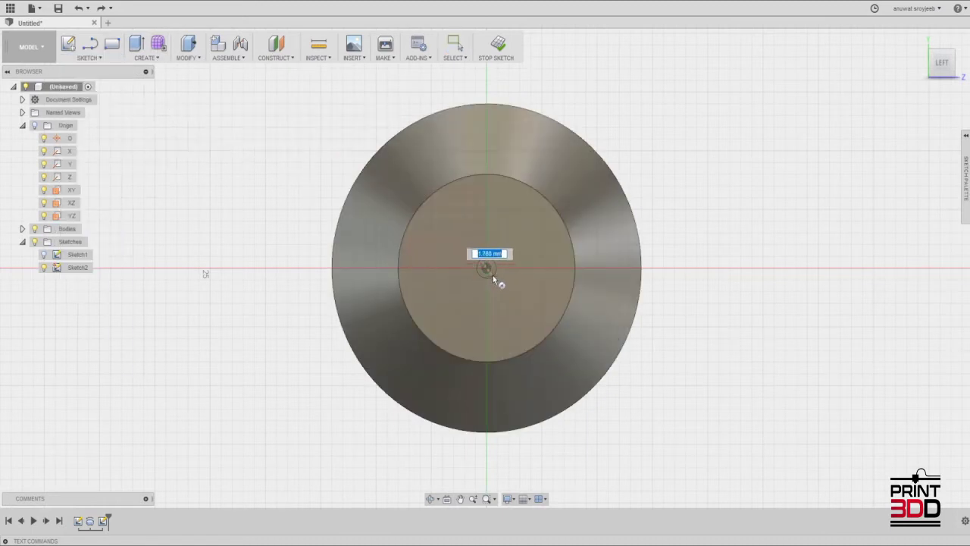
{"action": "left_click", "coordinate": [543, 345]}
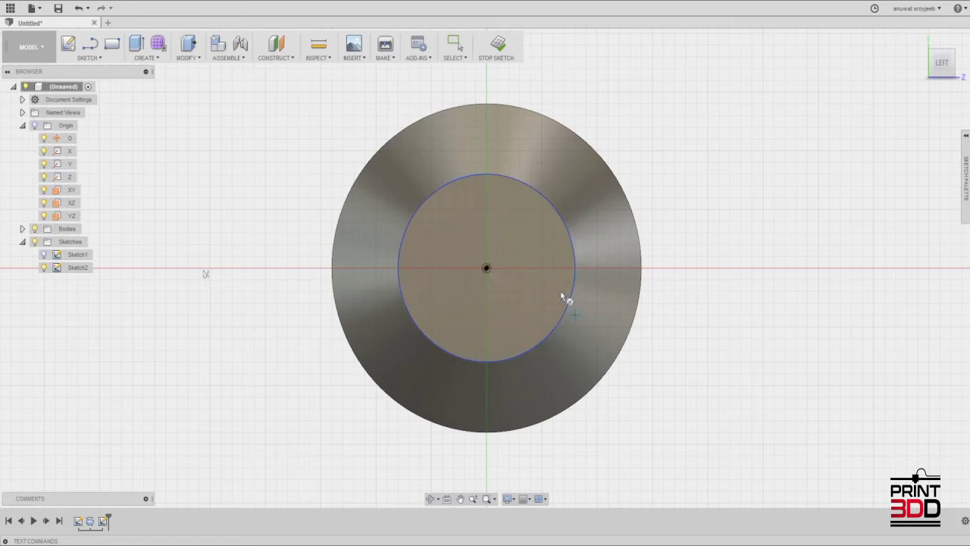
{"action": "scroll", "coordinate": [510, 274], "scroll_direction": "up", "scroll_amount": 2}
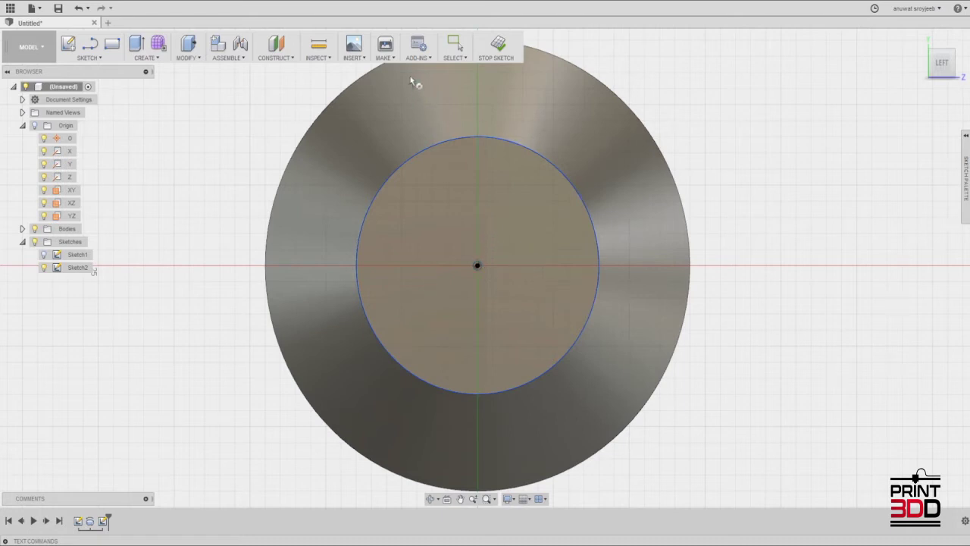
{"action": "scroll", "coordinate": [482, 147], "scroll_direction": "down", "scroll_amount": 2}
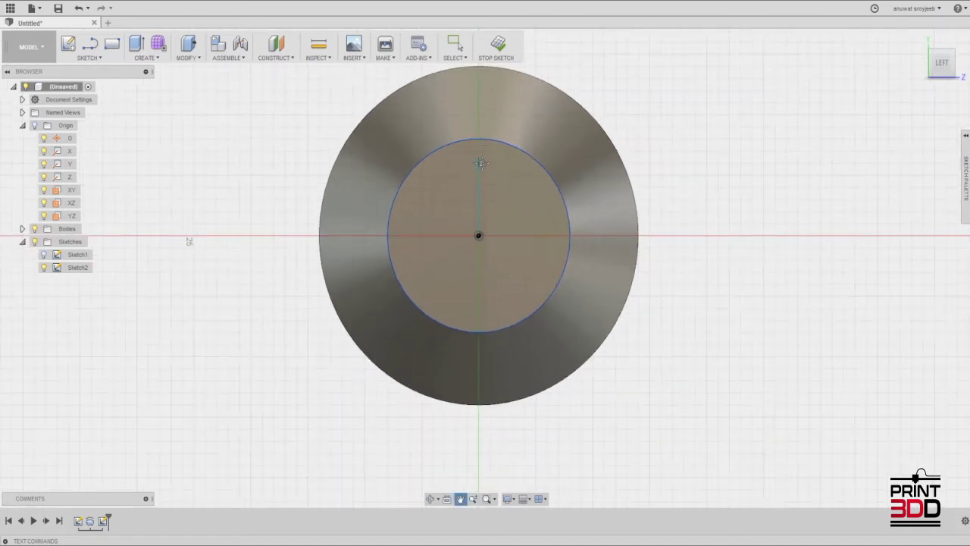
{"action": "left_click", "coordinate": [470, 276]}
{"action": "left_click", "coordinate": [609, 366]}
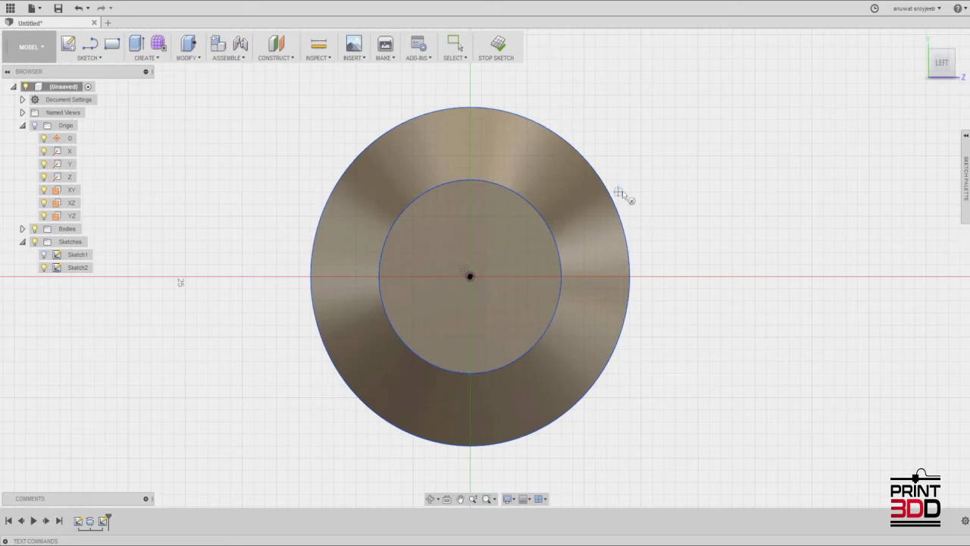
Step: Dimension the inner circle to a 16 mm diameter
{"action": "left_click", "coordinate": [89, 57]}
{"action": "left_click", "coordinate": [380, 275]}
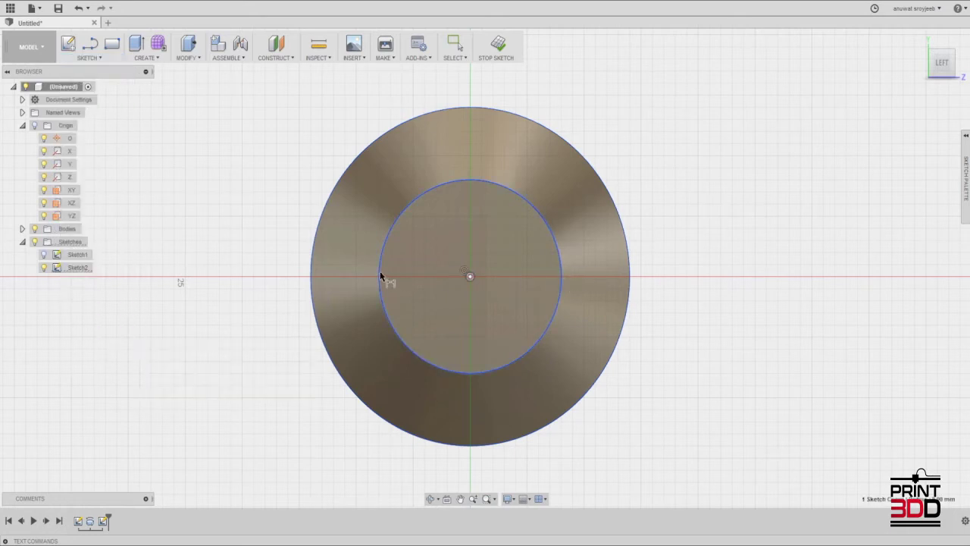
{"action": "left_click", "coordinate": [440, 284]}
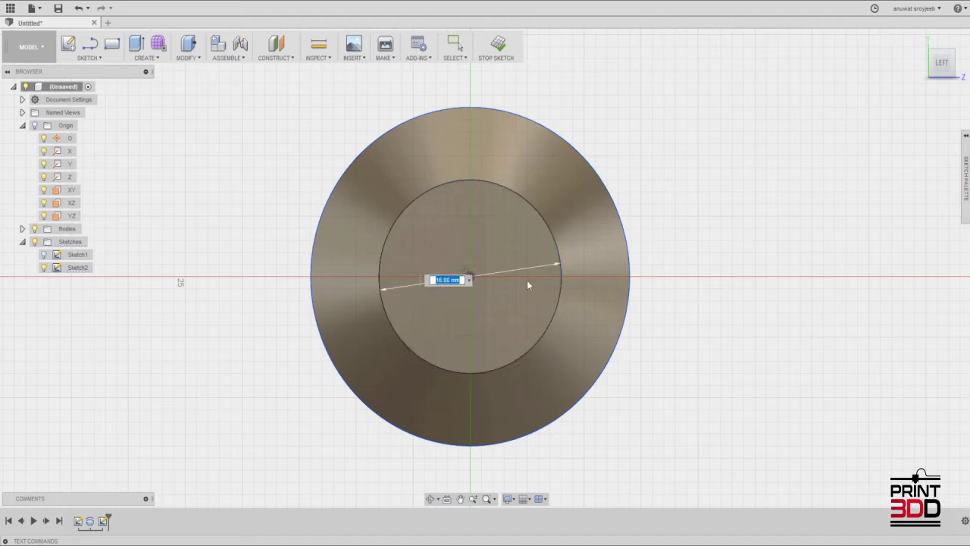
{"action": "key", "text": "Return"}
{"action": "left_click", "coordinate": [628, 260]}
Step: Place an 8 mm circle at the top edge and a 15 mm circle centred on its top point
{"action": "key", "text": "Escape"}
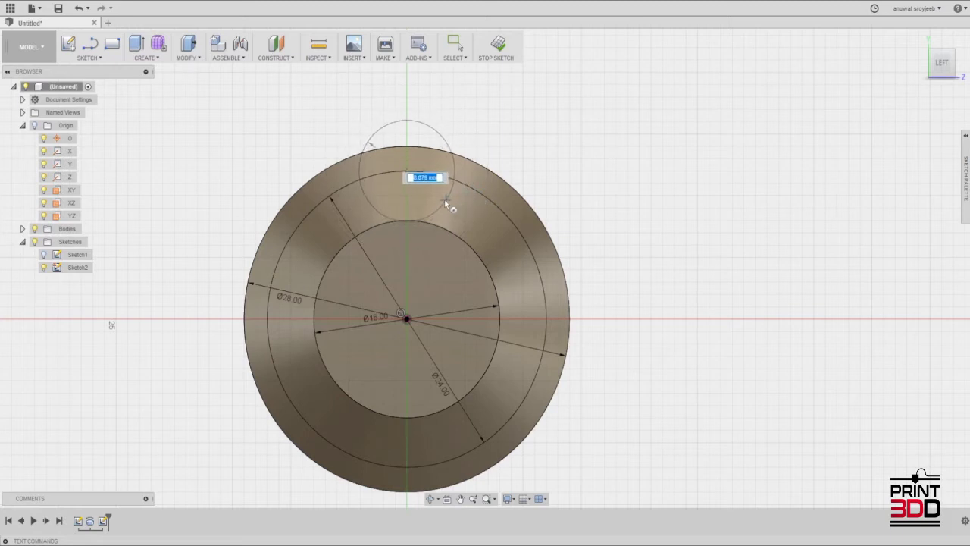
{"action": "left_click", "coordinate": [408, 221]}
{"action": "left_click", "coordinate": [407, 121]}
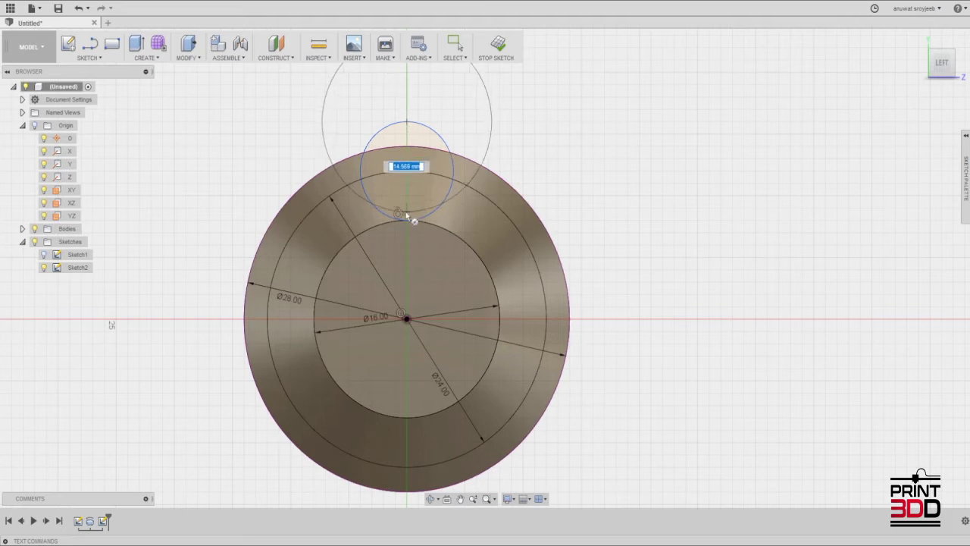
{"action": "type", "text": "15"}
{"action": "key", "text": "Return"}
{"action": "key", "text": "Escape"}
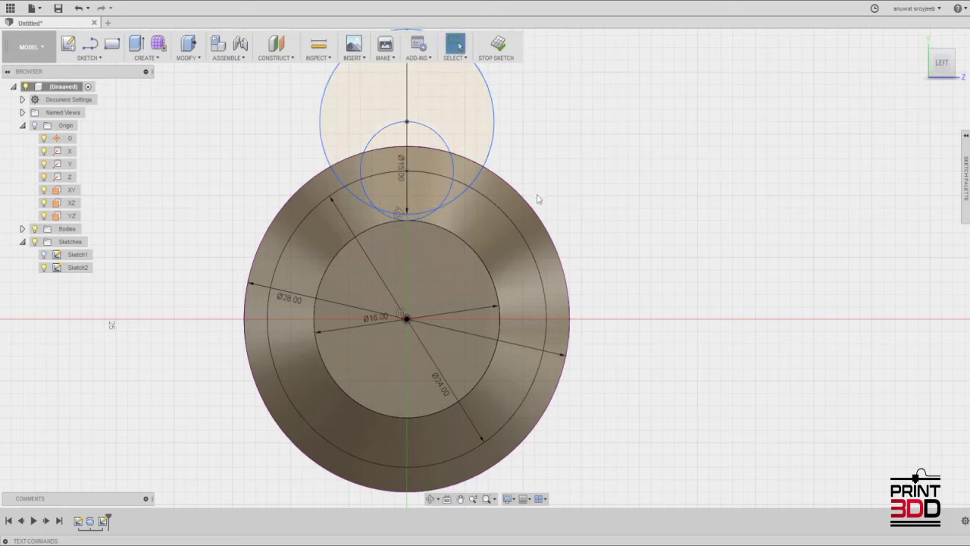
{"action": "scroll", "coordinate": [537, 198], "scroll_direction": "down", "scroll_amount": 1}
{"action": "scroll", "coordinate": [537, 199], "scroll_direction": "down", "scroll_amount": 2}
{"action": "left_click", "coordinate": [88, 58]}
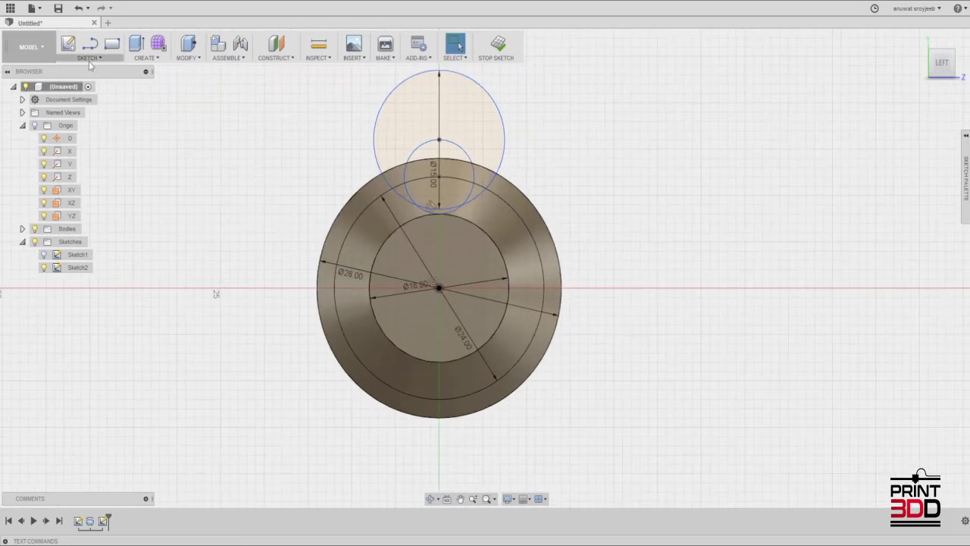
Step: Trim away the Ø24 circle and the arcs of the outer Ø28 circle
{"action": "key", "text": "t"}
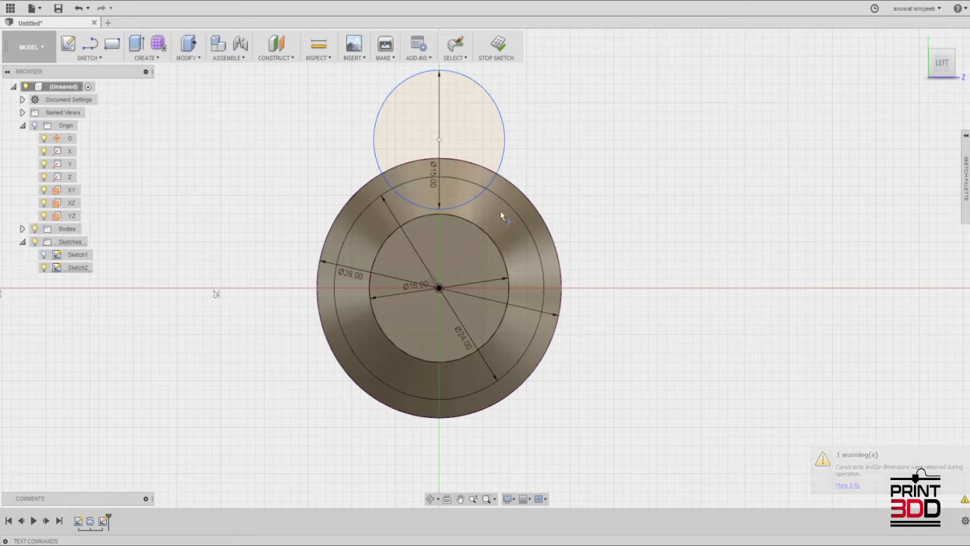
{"action": "scroll", "coordinate": [501, 211], "scroll_direction": "up", "scroll_amount": 1}
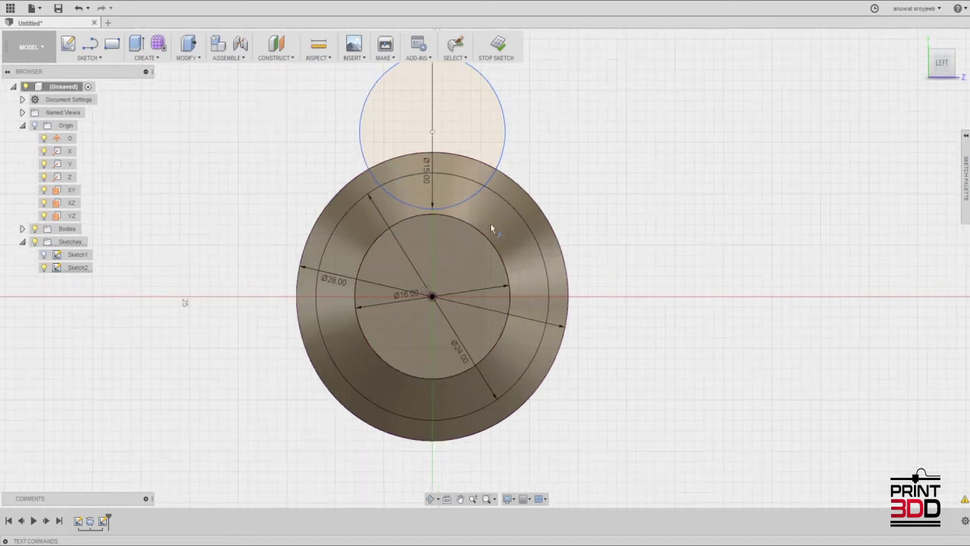
{"action": "left_click", "coordinate": [533, 239]}
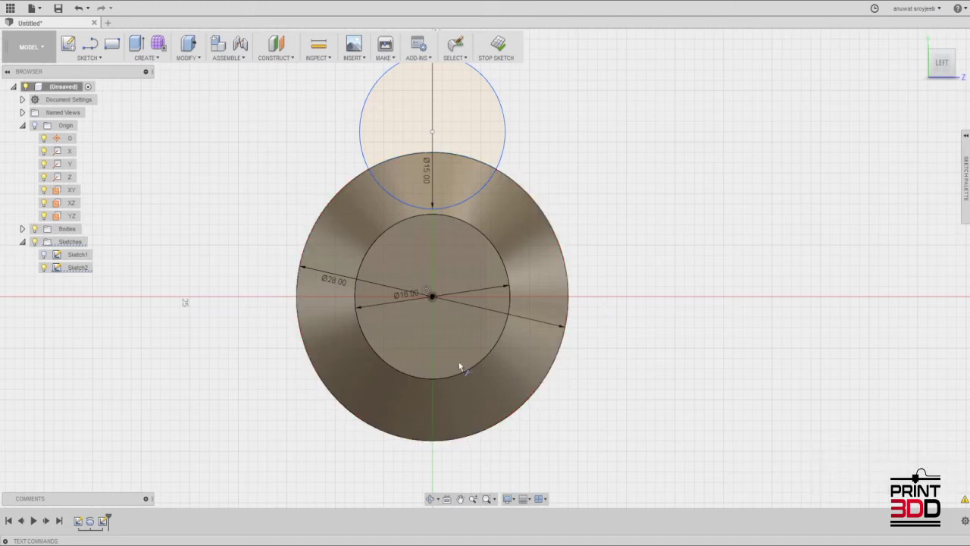
{"action": "left_click", "coordinate": [528, 405]}
{"action": "left_click", "coordinate": [462, 155]}
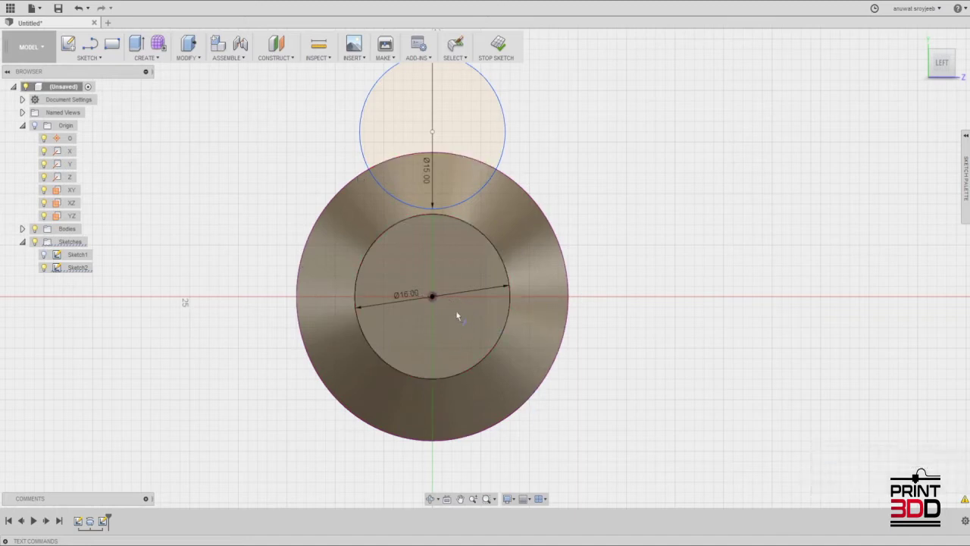
{"action": "left_click", "coordinate": [96, 58]}
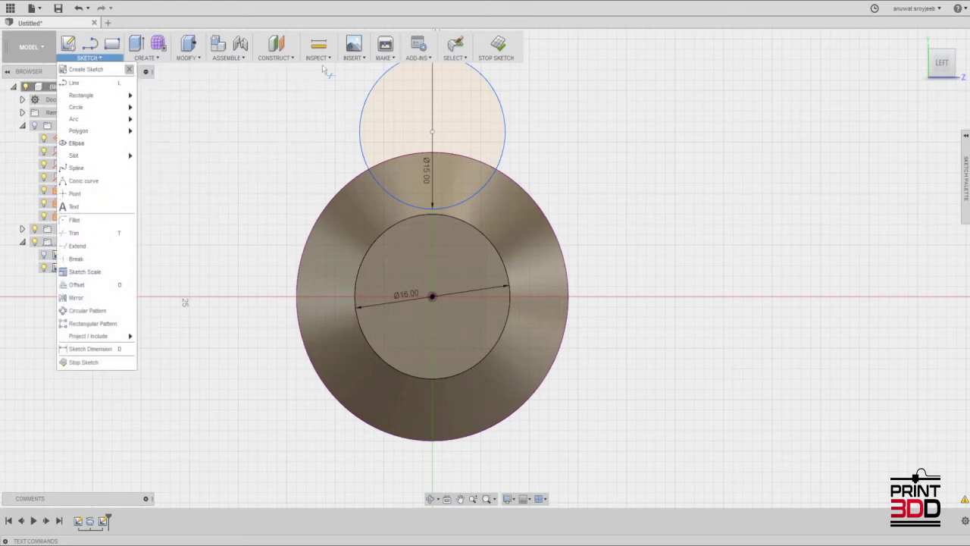
Step: Close the sketch and extrude-cut both overlapping circle regions 85 mm along the handle
{"action": "left_click", "coordinate": [497, 44]}
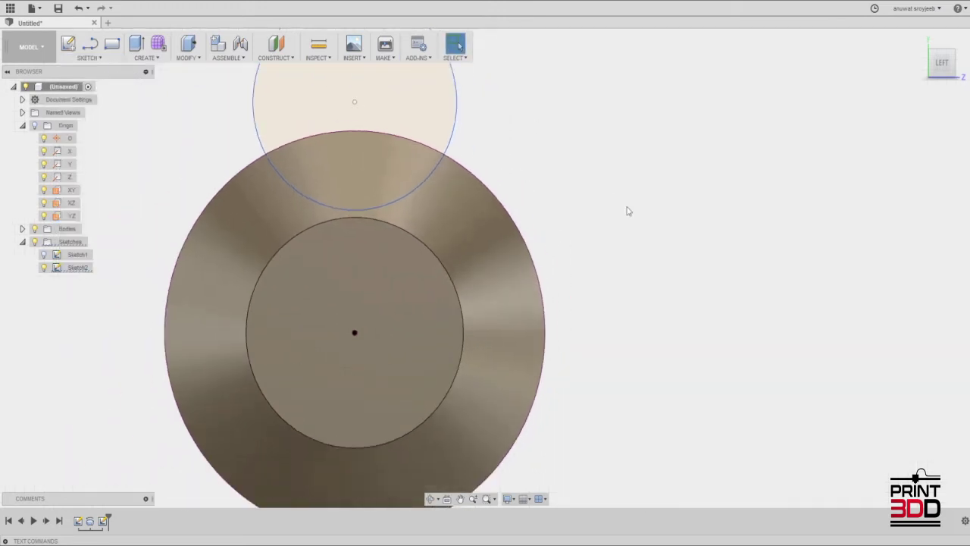
{"action": "scroll", "coordinate": [628, 210], "scroll_direction": "down", "scroll_amount": 3}
{"action": "middle_click_drag", "start_coordinate": [628, 210], "coordinate": [470, 402]}
{"action": "key", "text": "e"}
{"action": "mouse_move", "coordinate": [369, 263]}
{"action": "middle_mouse_down", "text": "shift"}
{"action": "mouse_move", "coordinate": [325, 245]}
{"action": "mouse_move", "coordinate": [336, 303]}
{"action": "middle_mouse_up", "text": "shift"}
{"action": "left_click", "coordinate": [330, 318]}
{"action": "left_click", "coordinate": [298, 377]}
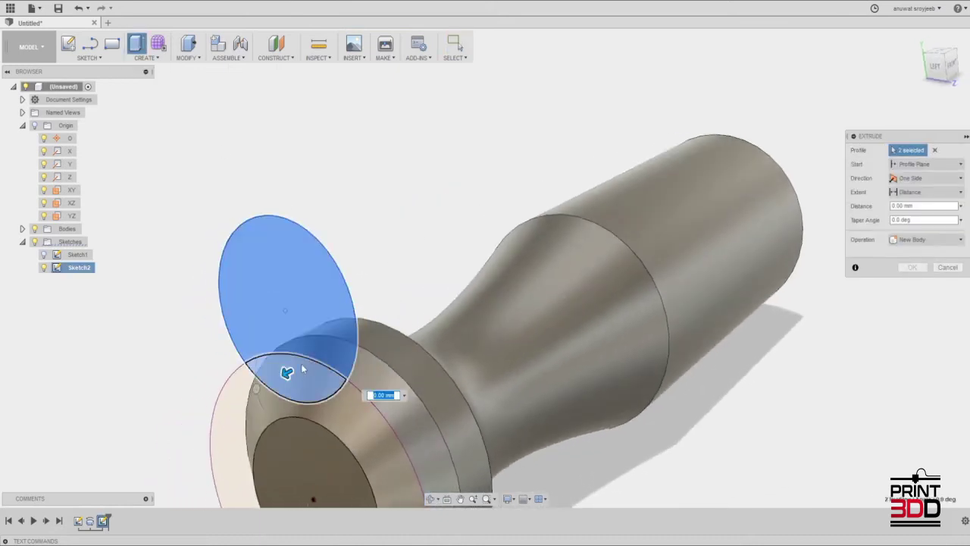
{"action": "mouse_move", "coordinate": [285, 371]}
{"action": "left_mouse_down"}
{"action": "mouse_move", "coordinate": [514, 237]}
{"action": "mouse_move", "coordinate": [708, 147]}
{"action": "mouse_move", "coordinate": [721, 158]}
{"action": "left_mouse_up"}
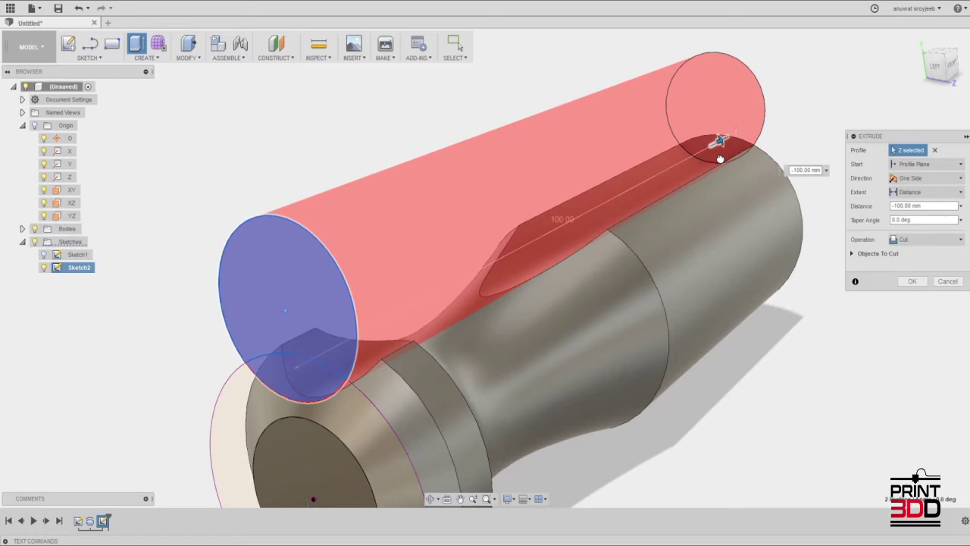
{"action": "mouse_move", "coordinate": [720, 158]}
{"action": "left_mouse_down"}
{"action": "mouse_move", "coordinate": [647, 190]}
{"action": "mouse_move", "coordinate": [642, 202]}
{"action": "left_mouse_up"}
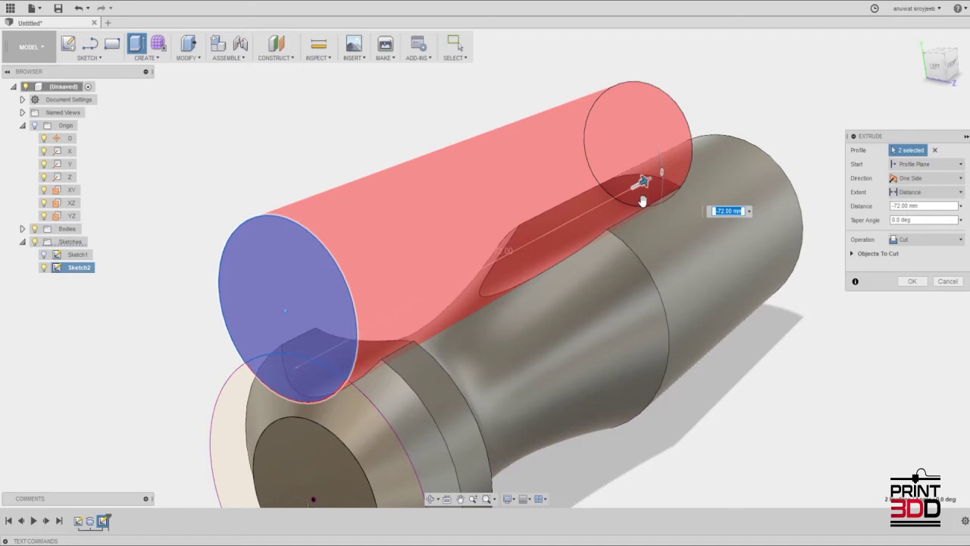
{"action": "type", "text": "85"}
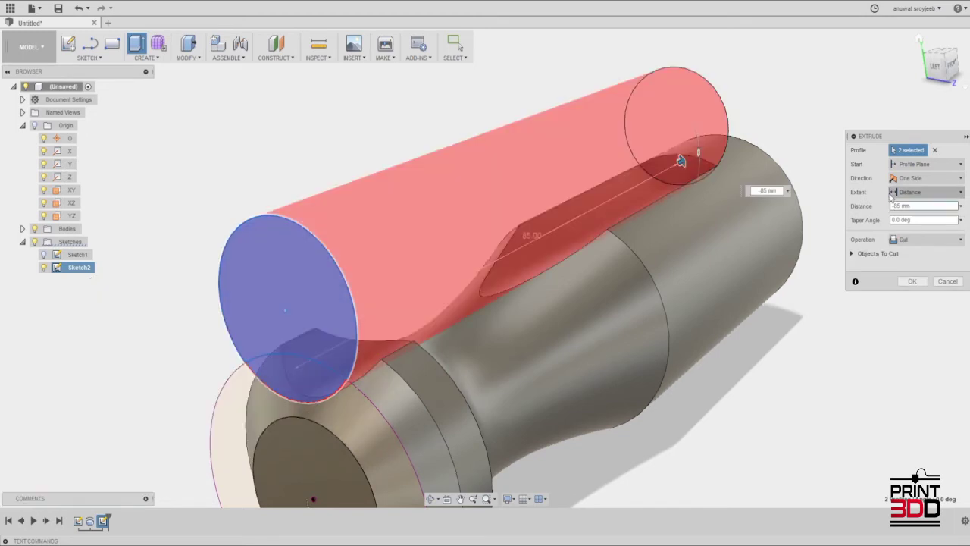
{"action": "key", "text": "Return"}
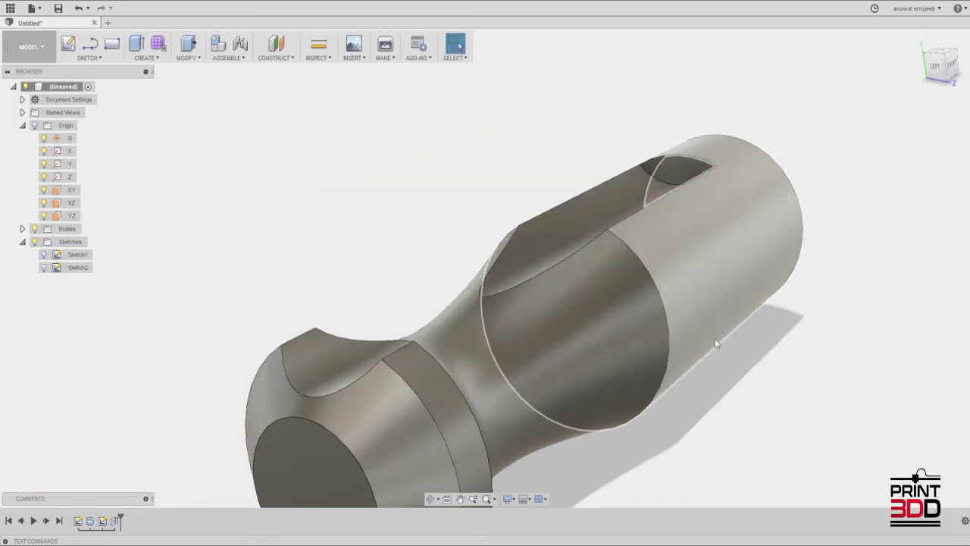
Step: Stand the handle upright, zoom in on the groove's top end, and browse to the Modify tools
{"action": "mouse_move", "coordinate": [499, 299]}
{"action": "middle_mouse_down", "text": "shift"}
{"action": "mouse_move", "coordinate": [534, 297]}
{"action": "mouse_move", "coordinate": [483, 284]}
{"action": "mouse_move", "coordinate": [650, 183]}
{"action": "mouse_move", "coordinate": [710, 240]}
{"action": "mouse_move", "coordinate": [655, 215]}
{"action": "mouse_move", "coordinate": [571, 226]}
{"action": "middle_mouse_up", "text": "shift"}
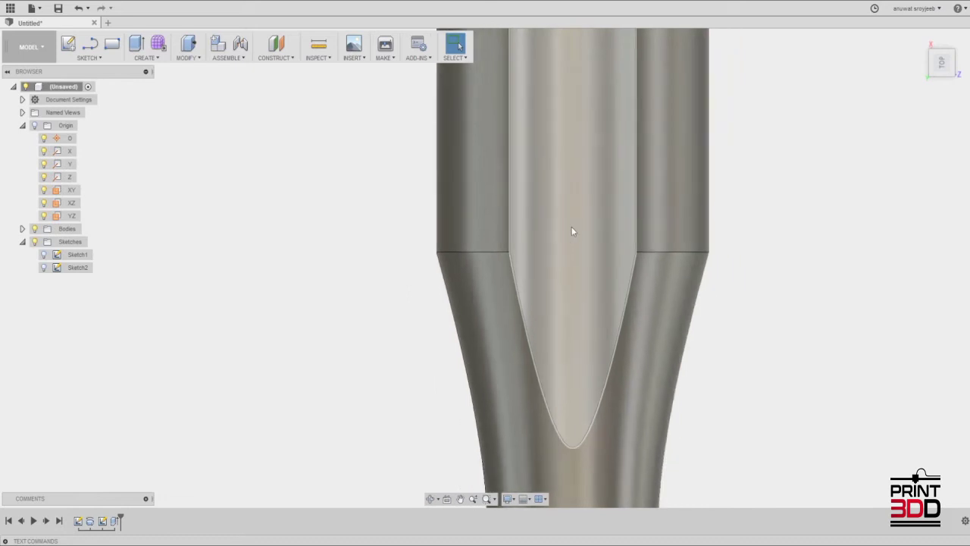
{"action": "scroll", "coordinate": [571, 226], "scroll_direction": "down", "scroll_amount": 5}
{"action": "middle_click_drag", "start_coordinate": [581, 154], "coordinate": [568, 300]}
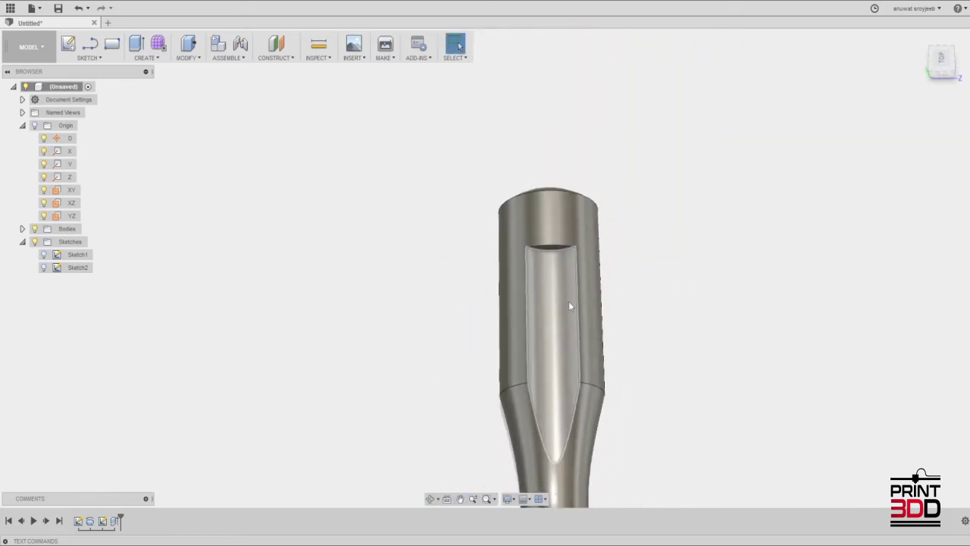
{"action": "scroll", "coordinate": [569, 300], "scroll_direction": "down", "scroll_amount": 2}
{"action": "scroll", "coordinate": [555, 256], "scroll_direction": "up", "scroll_amount": 2}
{"action": "scroll", "coordinate": [556, 256], "scroll_direction": "up", "scroll_amount": 3}
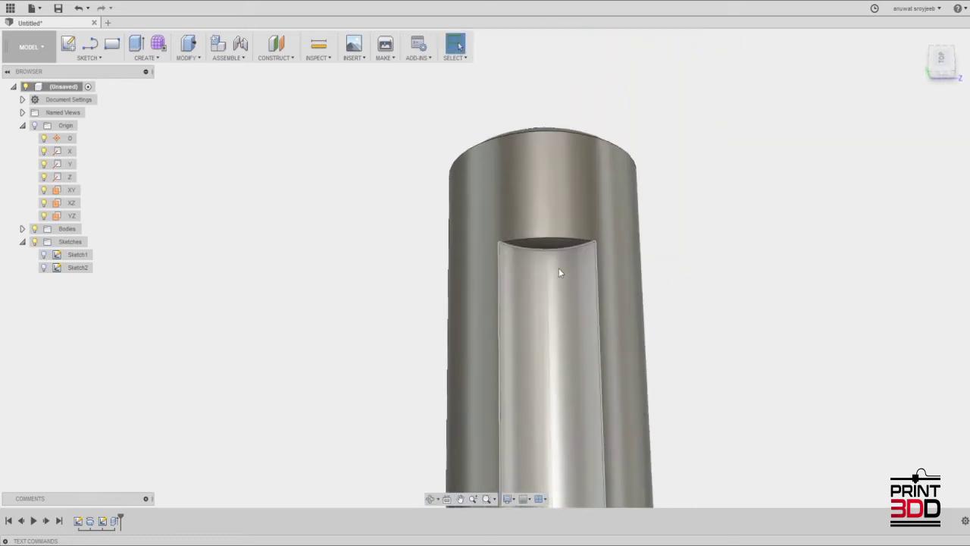
{"action": "left_click", "coordinate": [88, 58]}
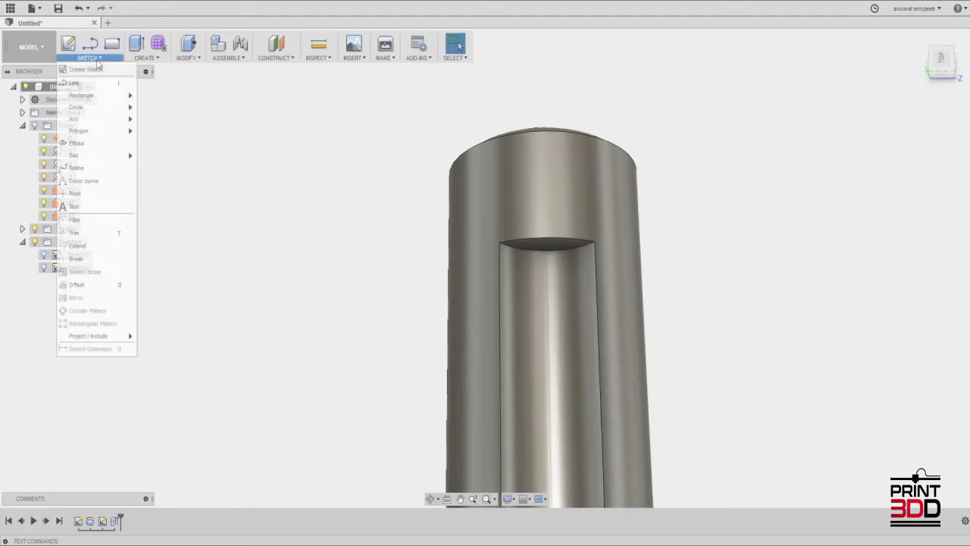
{"action": "left_click", "coordinate": [147, 57]}
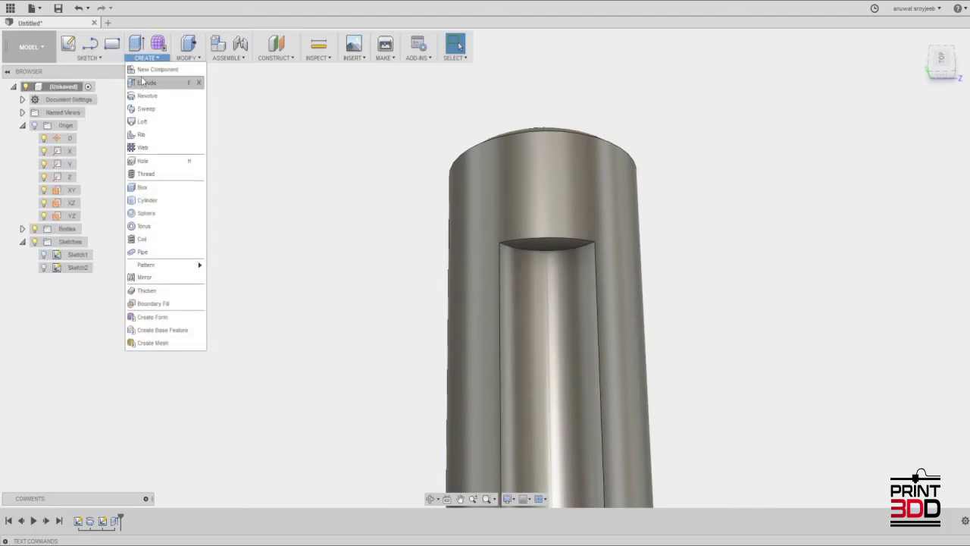
{"action": "left_click", "coordinate": [183, 57]}
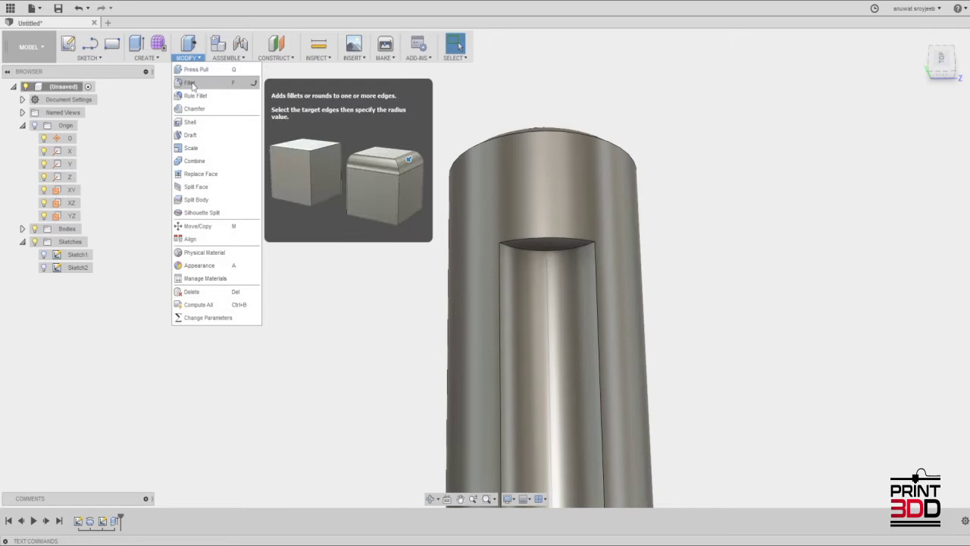
Step: Fillet the groove's top inner edge with an 8 mm radius, then reframe the whole handle
{"action": "left_click", "coordinate": [190, 82]}
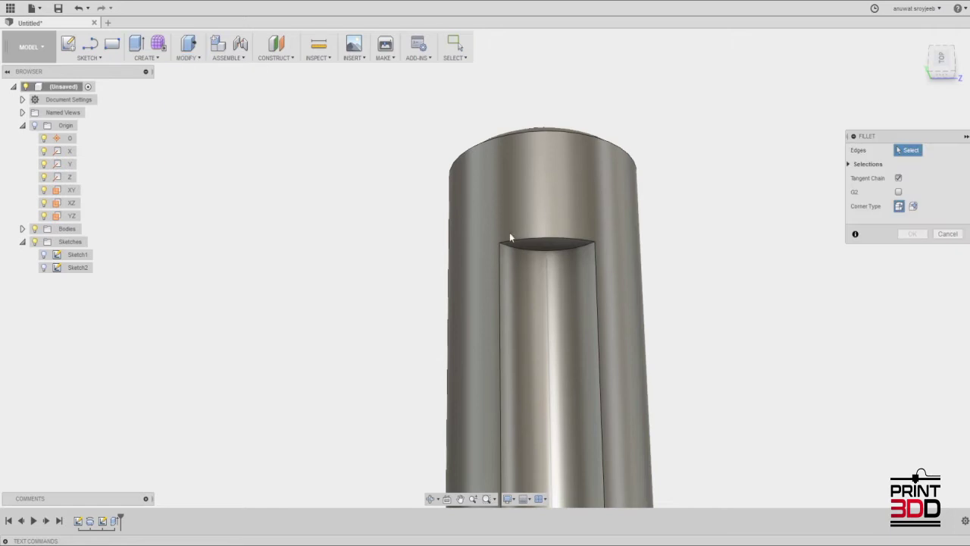
{"action": "left_click", "coordinate": [556, 249]}
{"action": "left_click_drag", "start_coordinate": [557, 261], "coordinate": [553, 266]}
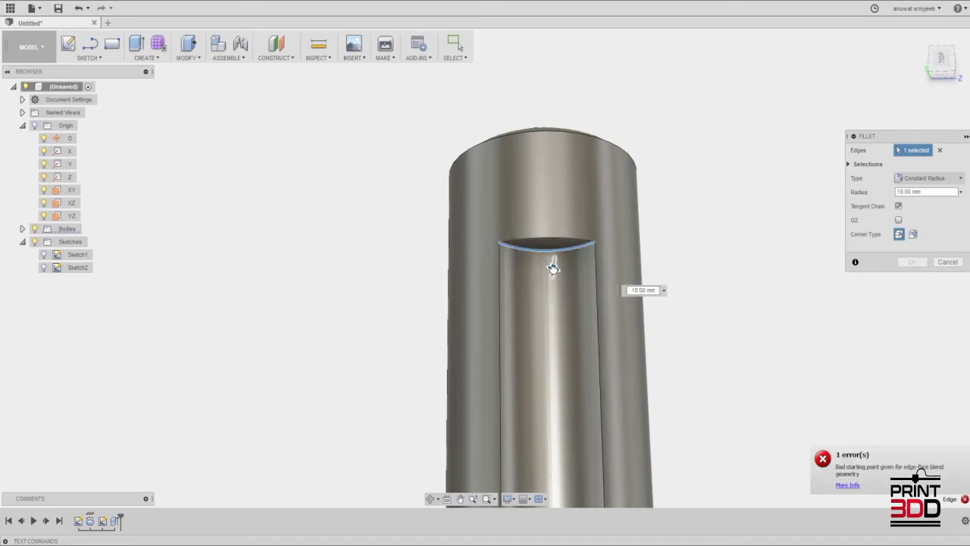
{"action": "left_click_drag", "start_coordinate": [553, 266], "coordinate": [554, 264]}
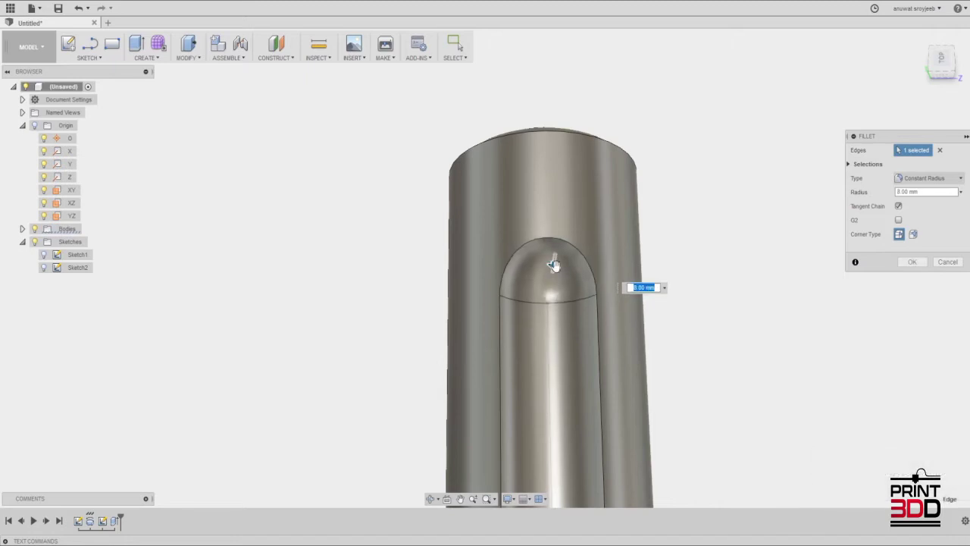
{"action": "key", "text": "Return"}
{"action": "scroll", "coordinate": [665, 347], "scroll_direction": "down", "scroll_amount": 3}
{"action": "middle_click_drag", "start_coordinate": [614, 397], "coordinate": [596, 210]}
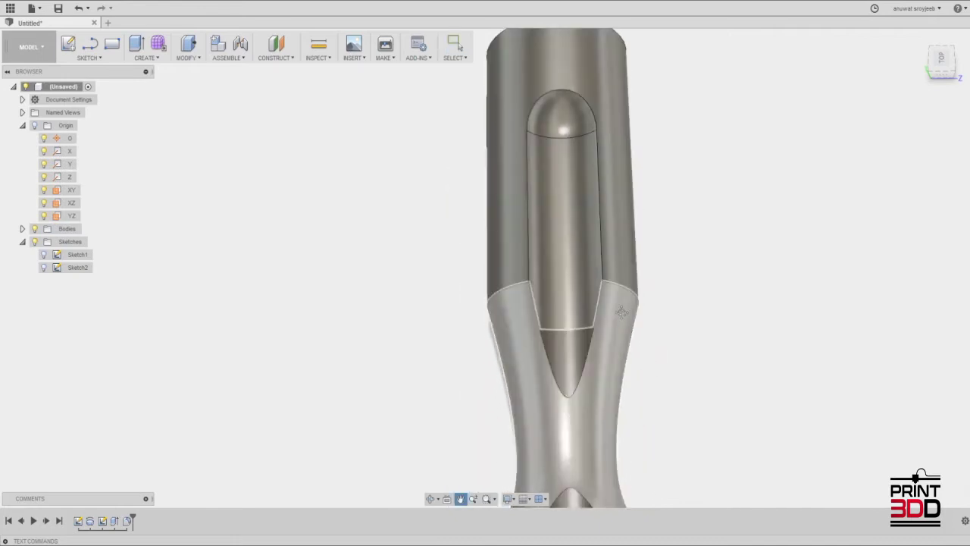
{"action": "scroll", "coordinate": [620, 296], "scroll_direction": "down", "scroll_amount": 2}
{"action": "middle_click_drag", "start_coordinate": [620, 296], "coordinate": [587, 300]}
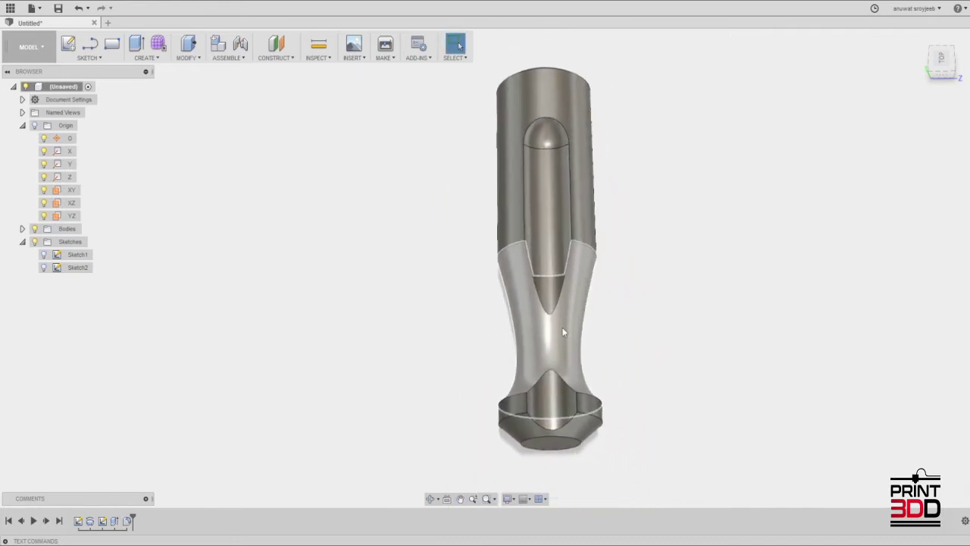
{"action": "scroll", "coordinate": [574, 300], "scroll_direction": "up", "scroll_amount": 2}
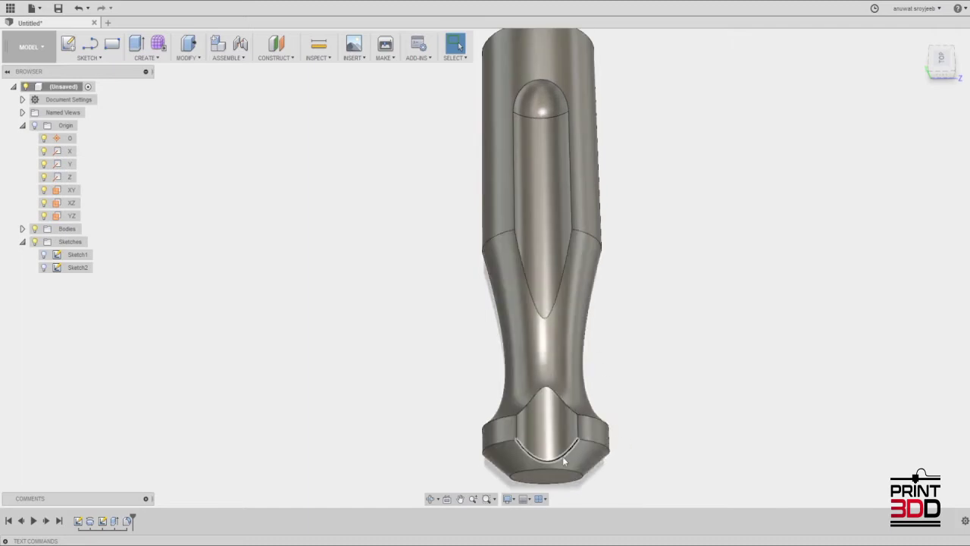
{"action": "left_click", "coordinate": [203, 59]}
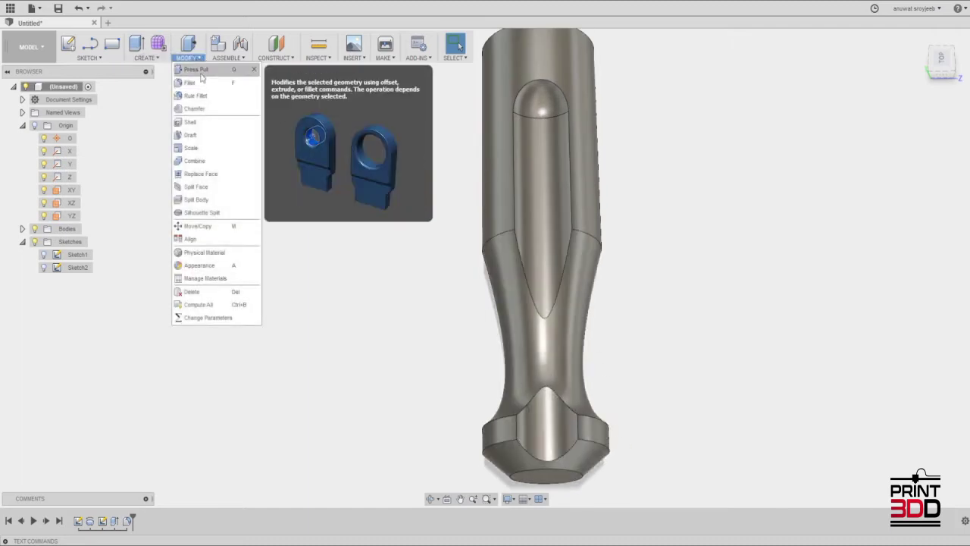
Step: Select the rim edges of the base groove and the long groove for filleting
{"action": "left_click", "coordinate": [191, 68]}
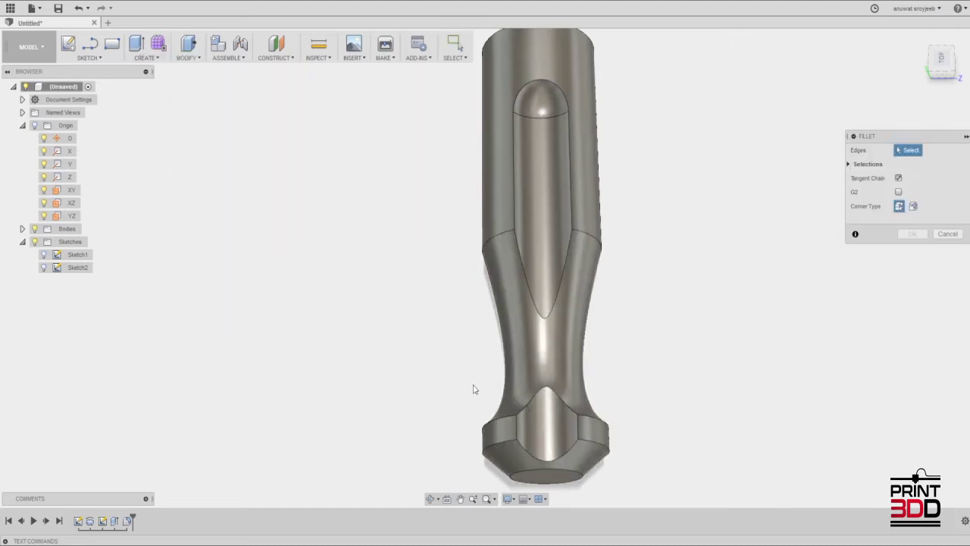
{"action": "left_click", "coordinate": [569, 455]}
{"action": "left_click", "coordinate": [576, 431]}
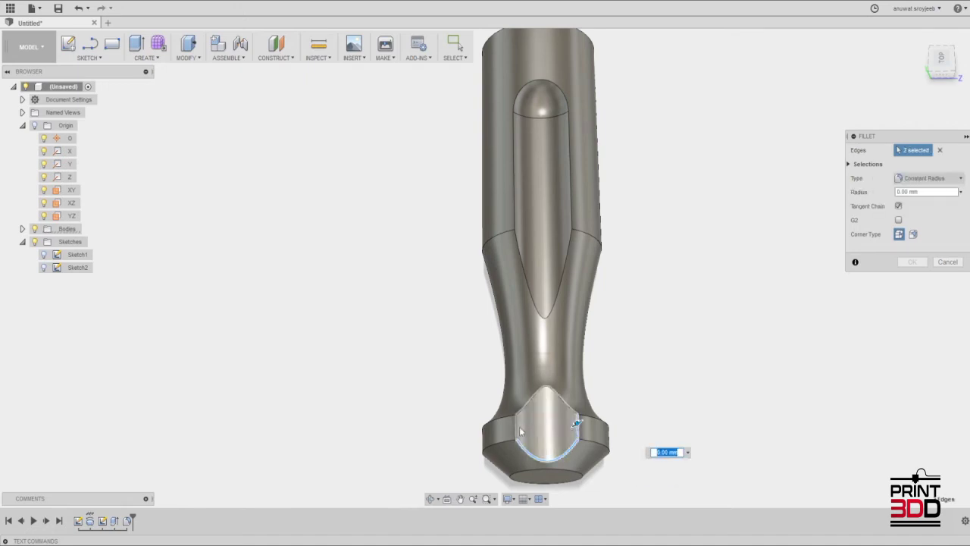
{"action": "left_click", "coordinate": [570, 405]}
{"action": "left_click", "coordinate": [529, 402]}
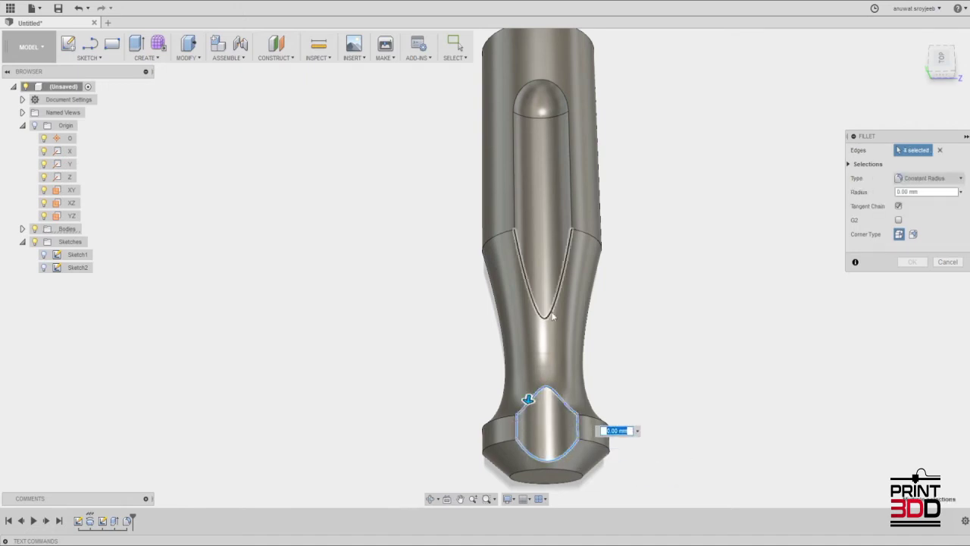
{"action": "left_click", "coordinate": [542, 394]}
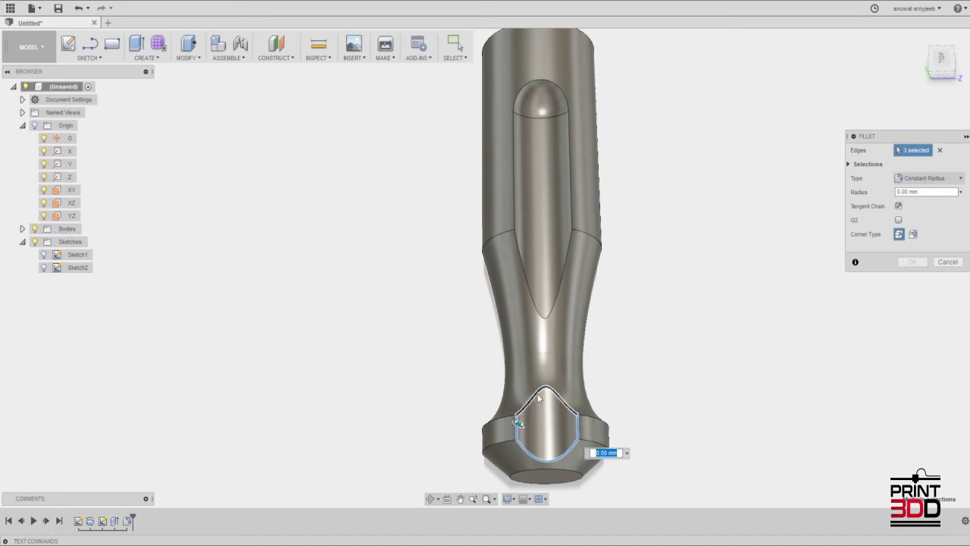
{"action": "left_click", "coordinate": [569, 220]}
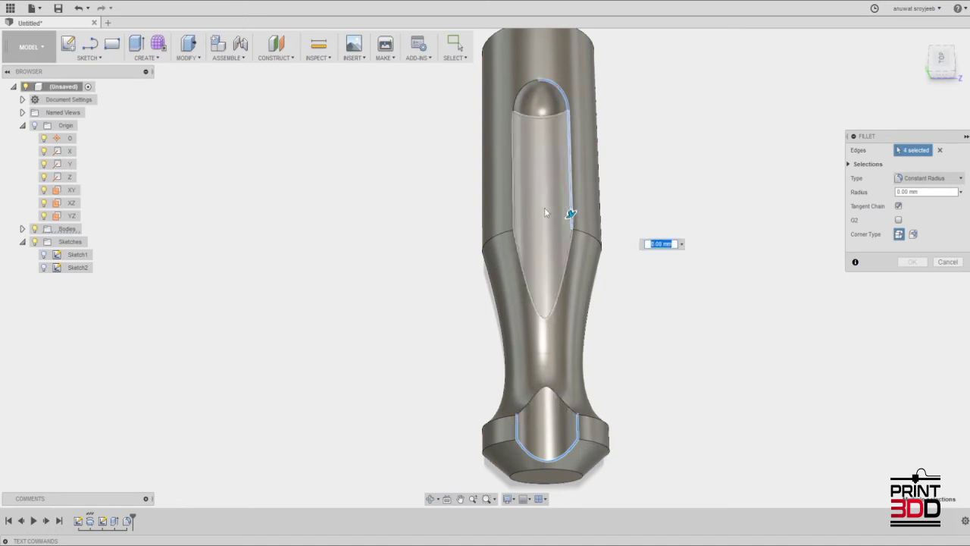
{"action": "left_click", "coordinate": [514, 208]}
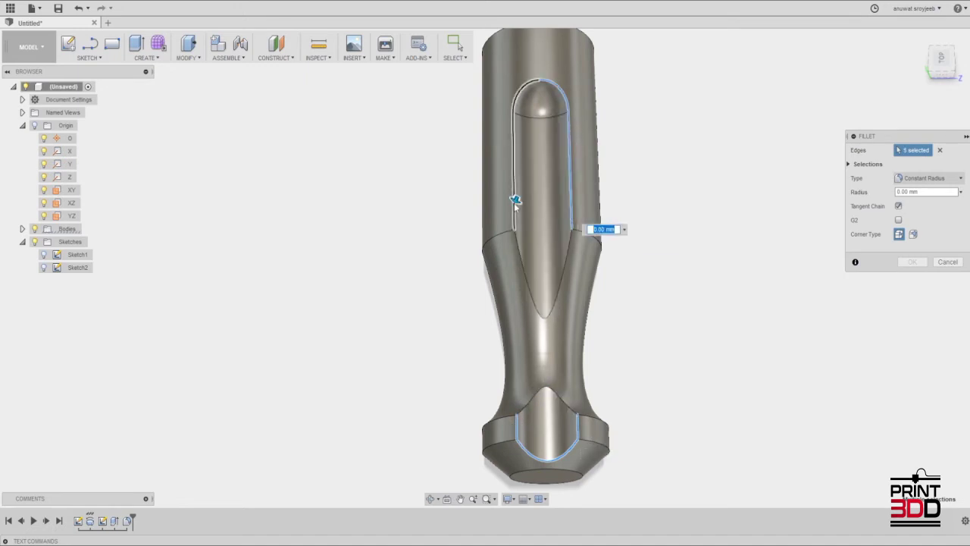
{"action": "left_click", "coordinate": [520, 254]}
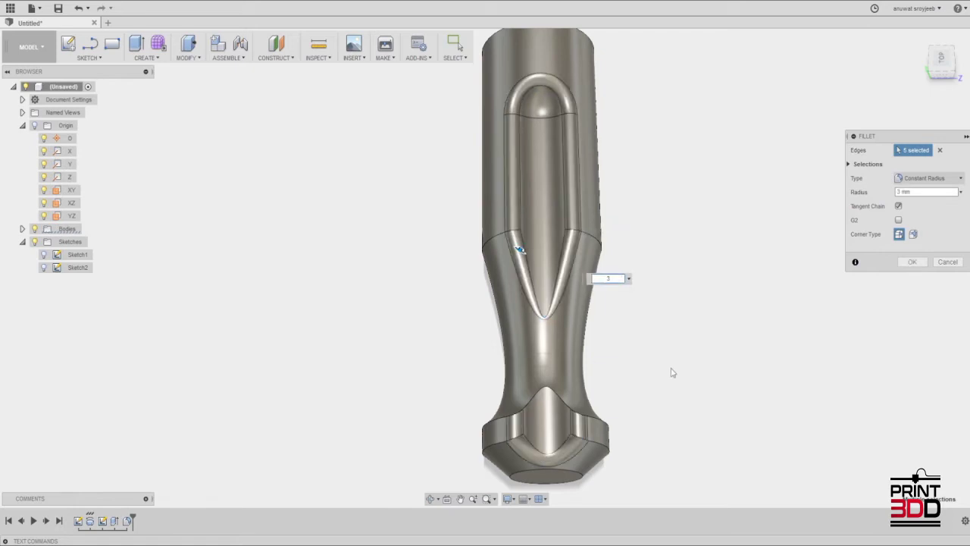
Step: Check the edges from a tilted view and commit the fillet at a 1 mm radius
{"action": "mouse_move", "coordinate": [624, 318]}
{"action": "middle_mouse_down", "text": "shift"}
{"action": "mouse_move", "coordinate": [615, 276]}
{"action": "mouse_move", "coordinate": [627, 286]}
{"action": "middle_mouse_up", "text": "shift"}
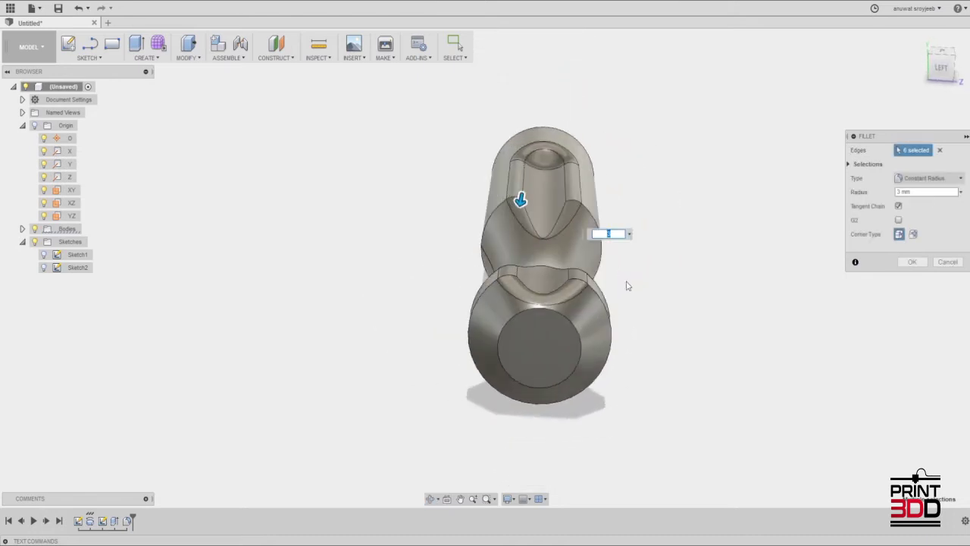
{"action": "mouse_move", "coordinate": [627, 286]}
{"action": "middle_mouse_down", "text": "shift"}
{"action": "mouse_move", "coordinate": [629, 254]}
{"action": "mouse_move", "coordinate": [620, 307]}
{"action": "mouse_move", "coordinate": [623, 299]}
{"action": "middle_mouse_up", "text": "shift"}
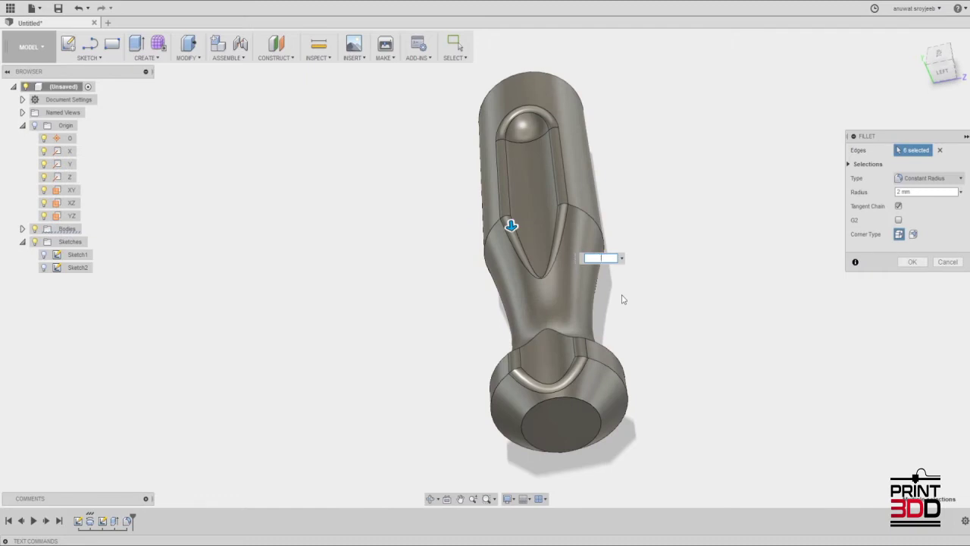
{"action": "type", "text": "1.5"}
{"action": "key", "text": "Return"}
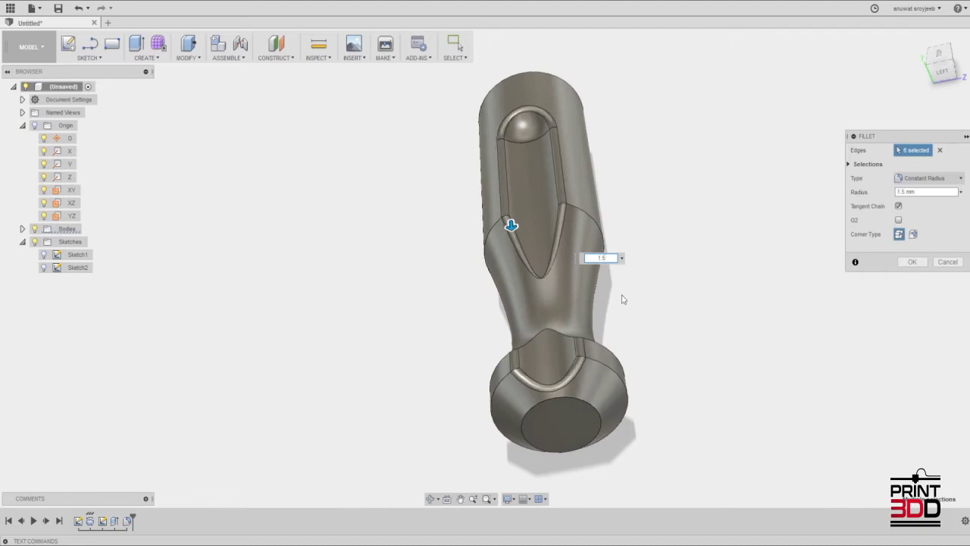
{"action": "key", "text": "BackSpace"}
{"action": "key", "text": "Return"}
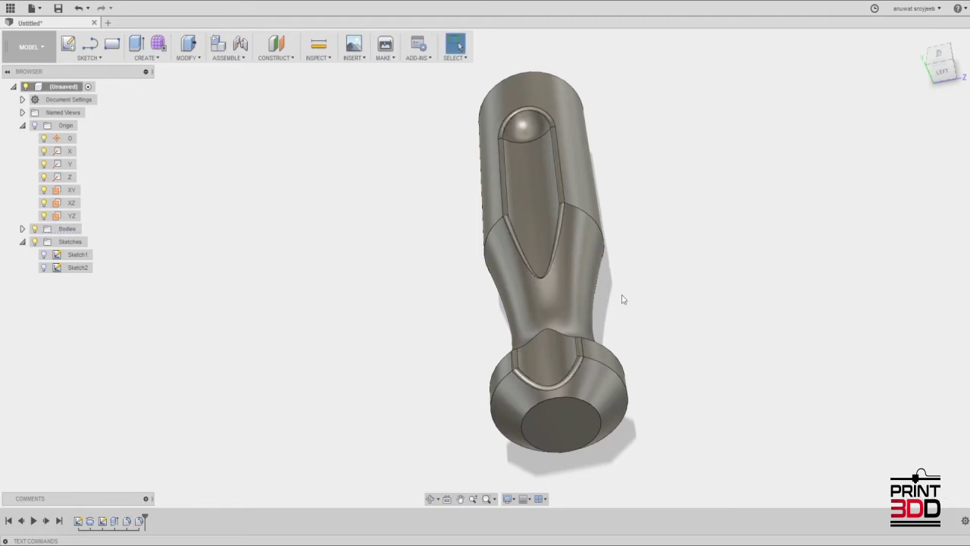
{"action": "scroll", "coordinate": [595, 366], "scroll_direction": "up", "scroll_amount": 2}
{"action": "left_click", "coordinate": [548, 325]}
{"action": "left_click", "coordinate": [188, 52]}
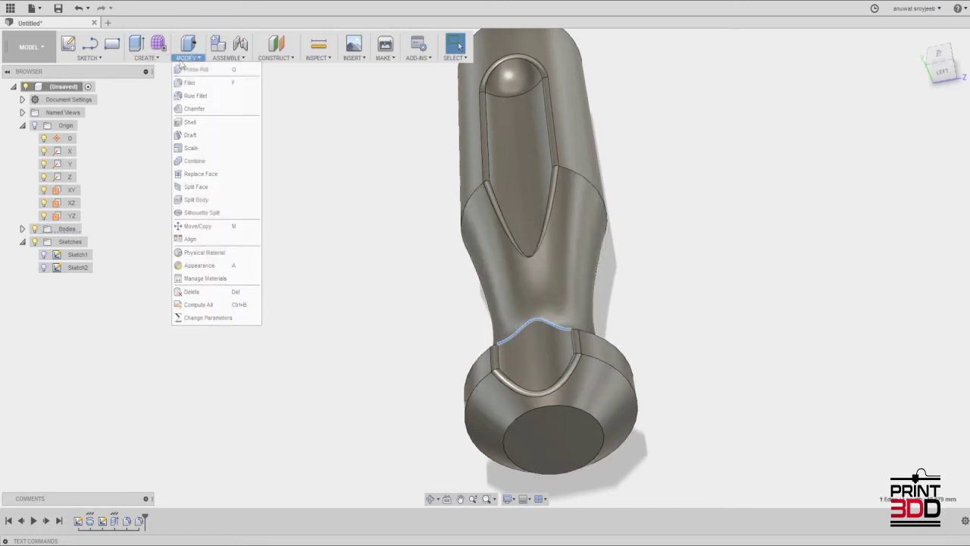
{"action": "left_click", "coordinate": [195, 82]}
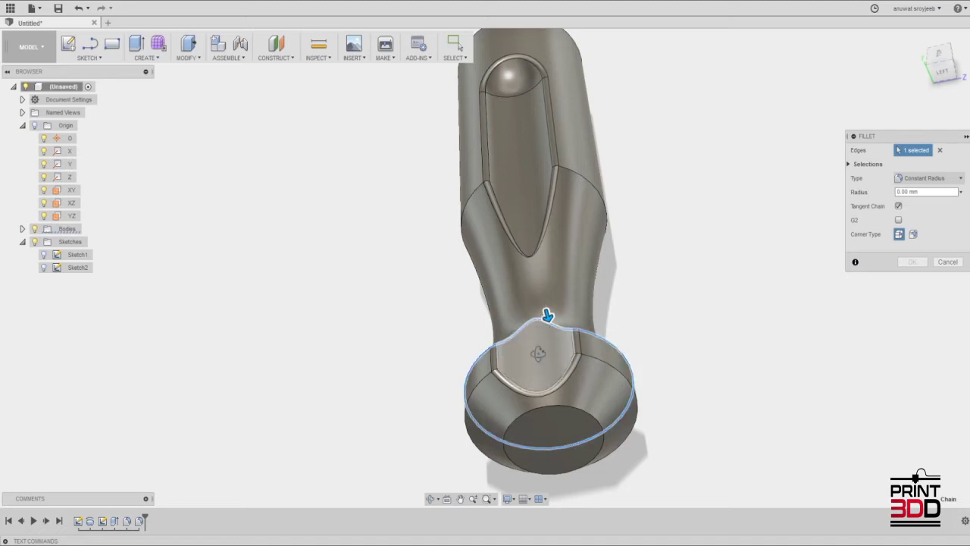
{"action": "middle_click_drag", "start_coordinate": [544, 327], "coordinate": [681, 383], "text": "shift"}
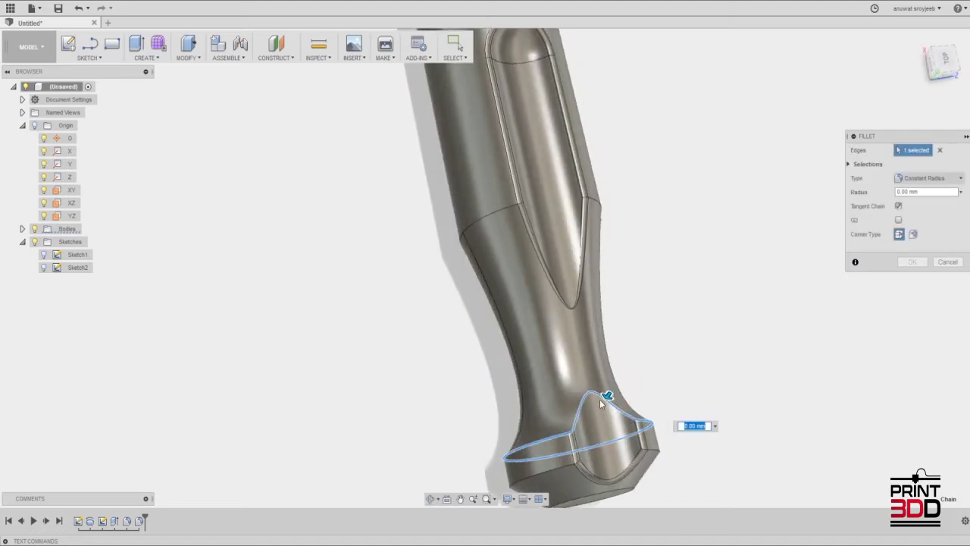
{"action": "left_click", "coordinate": [941, 150]}
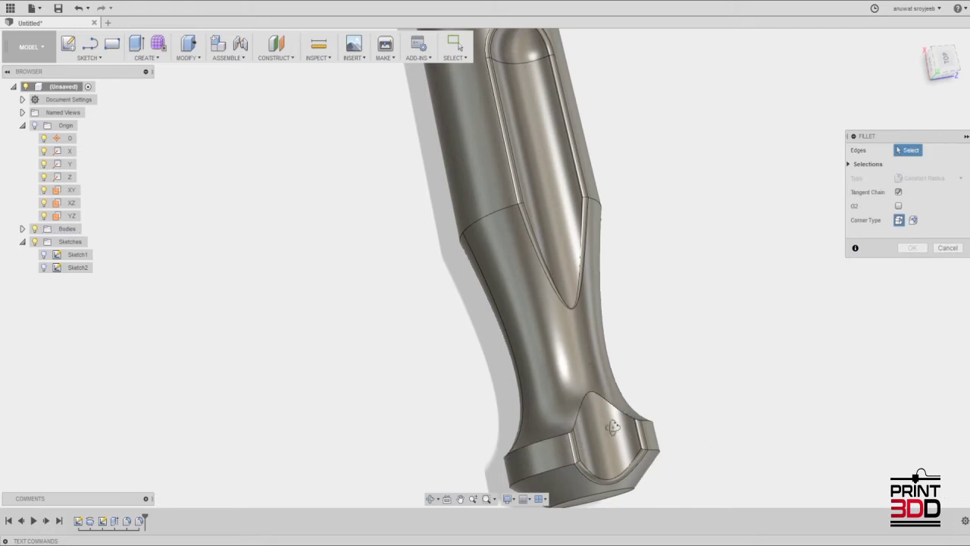
{"action": "middle_click_drag", "start_coordinate": [612, 427], "coordinate": [576, 394], "text": "shift"}
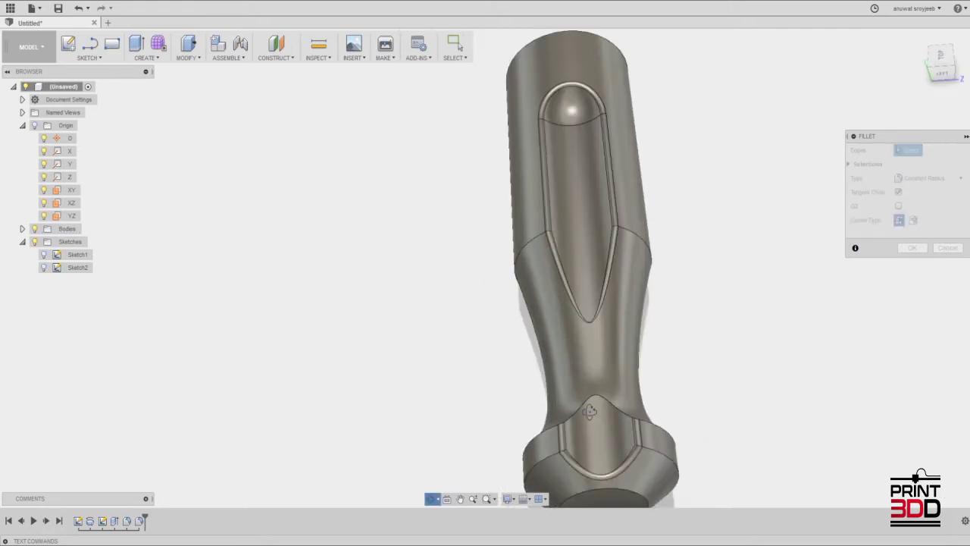
{"action": "left_click", "coordinate": [189, 58]}
{"action": "left_click", "coordinate": [196, 79]}
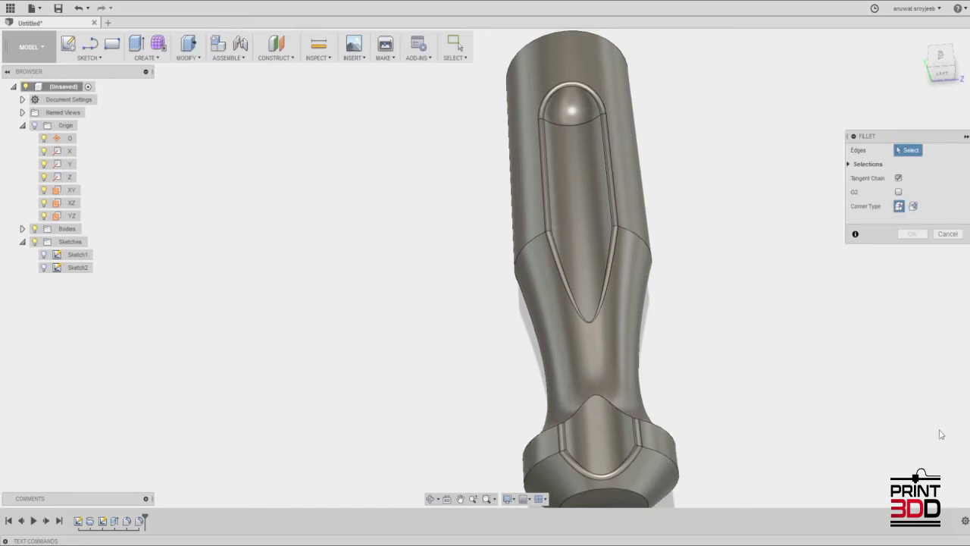
{"action": "mouse_move", "coordinate": [754, 406]}
{"action": "middle_mouse_down", "text": "shift"}
{"action": "mouse_move", "coordinate": [769, 413]}
{"action": "mouse_move", "coordinate": [748, 418]}
{"action": "middle_mouse_up", "text": "shift"}
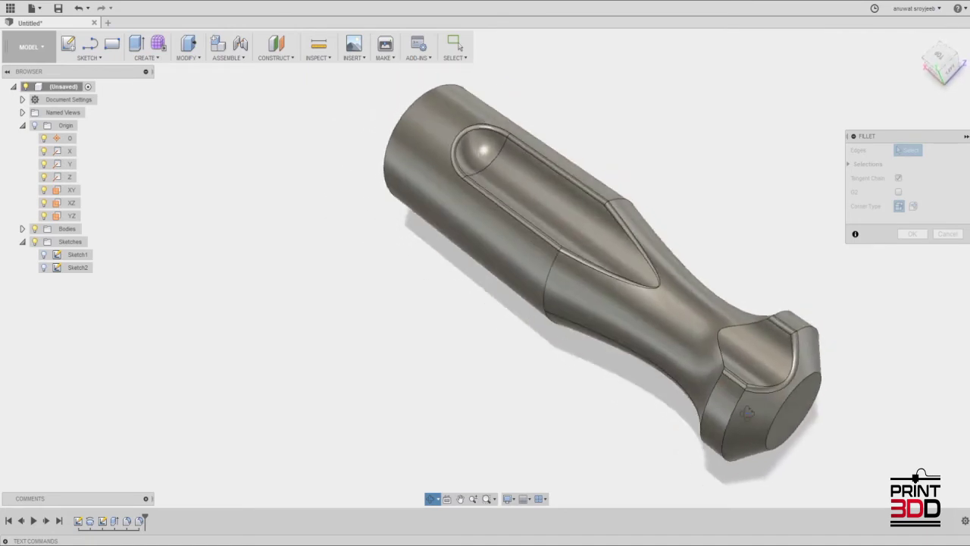
Step: Fillet the grip slot outline and the collar recess edge loops with a 1 mm radius
{"action": "key", "text": "Escape"}
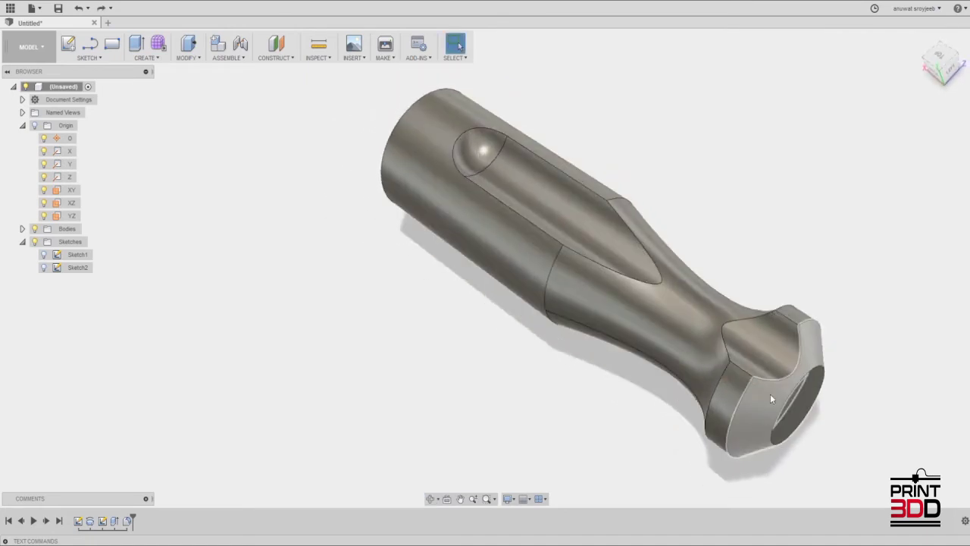
{"action": "left_click", "coordinate": [188, 50]}
{"action": "left_click", "coordinate": [198, 84]}
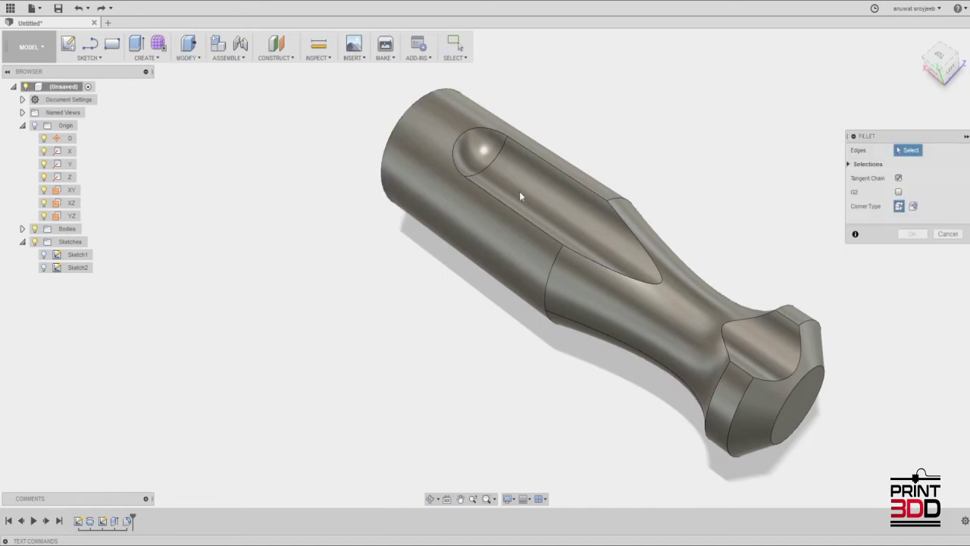
{"action": "left_click", "coordinate": [610, 269]}
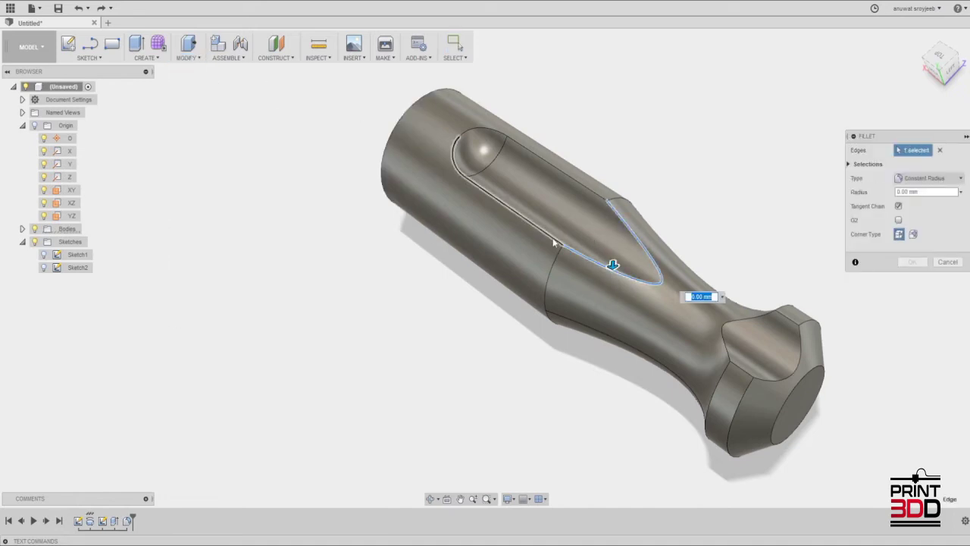
{"action": "left_click", "coordinate": [529, 205]}
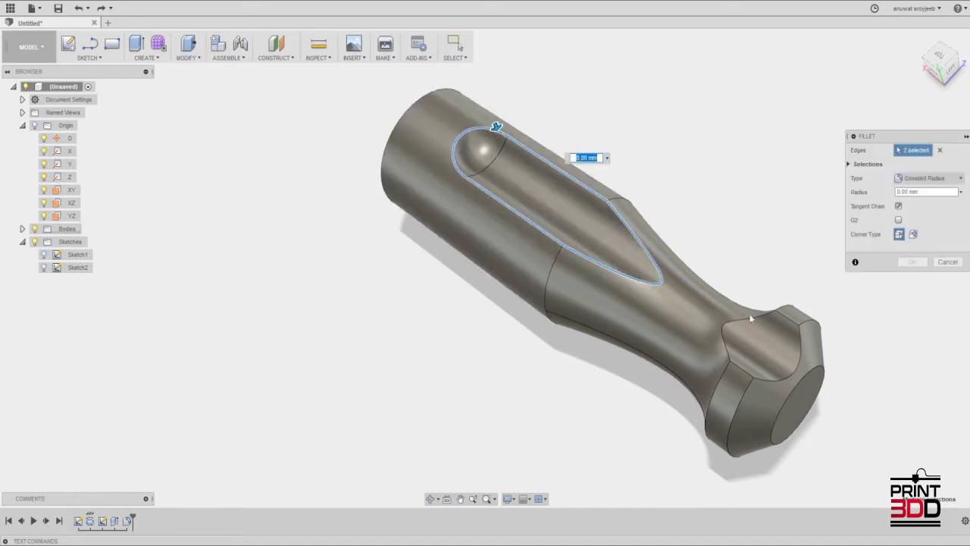
{"action": "left_click", "coordinate": [770, 385]}
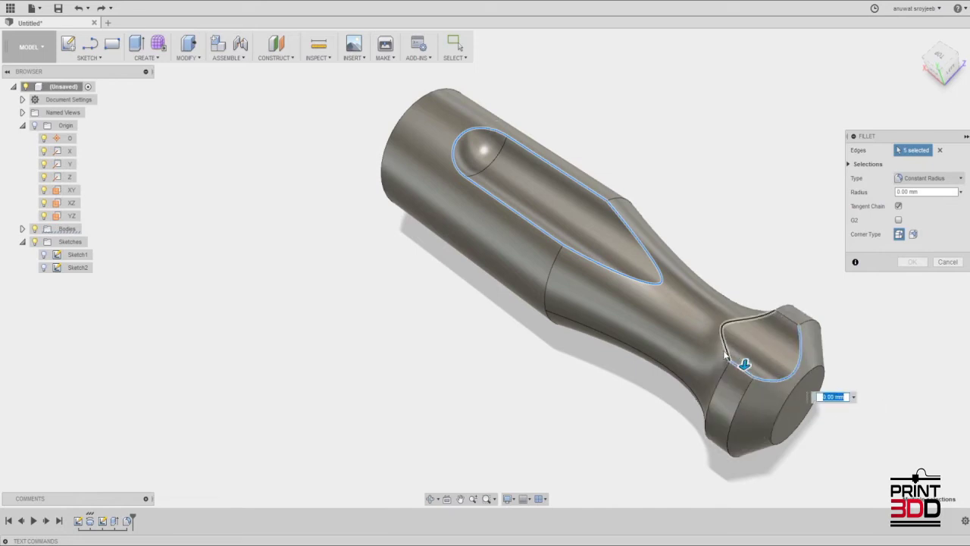
{"action": "left_click", "coordinate": [726, 355]}
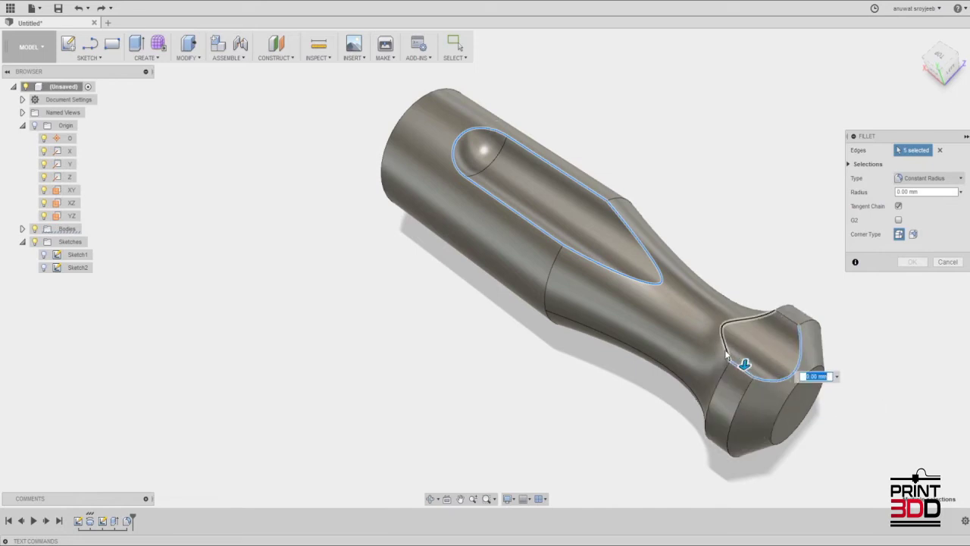
{"action": "left_click", "coordinate": [785, 317]}
{"action": "type", "text": "1"}
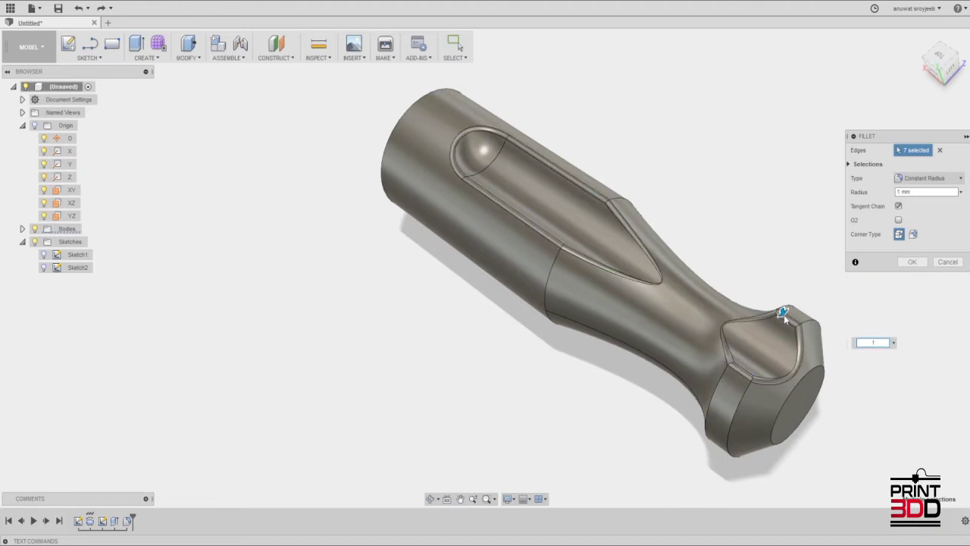
{"action": "key", "text": "Return"}
{"action": "mouse_move", "coordinate": [784, 315]}
{"action": "middle_mouse_down", "text": "shift"}
{"action": "mouse_move", "coordinate": [598, 366]}
{"action": "mouse_move", "coordinate": [697, 386]}
{"action": "middle_mouse_up", "text": "shift"}
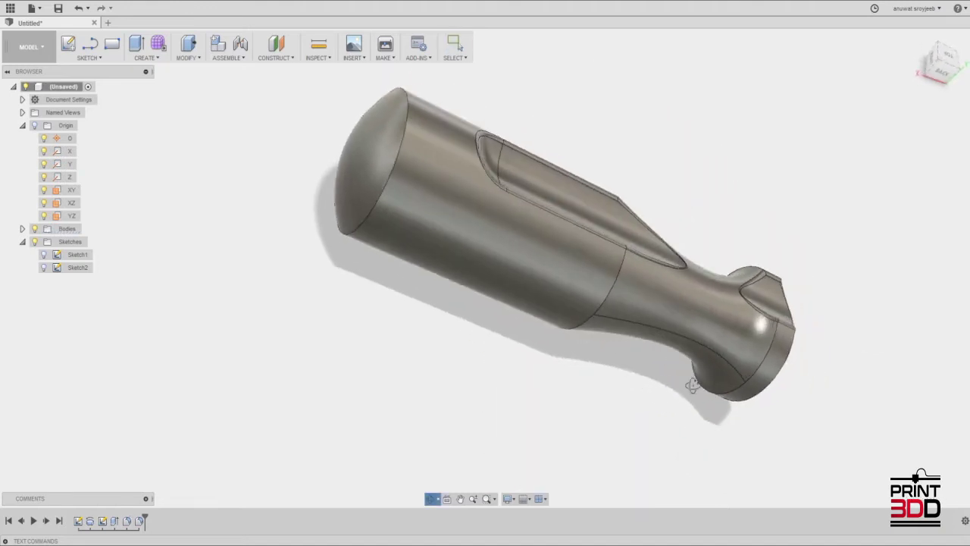
Step: Start a new fillet on the circular edge at the handle's plain end
{"action": "left_click", "coordinate": [187, 53]}
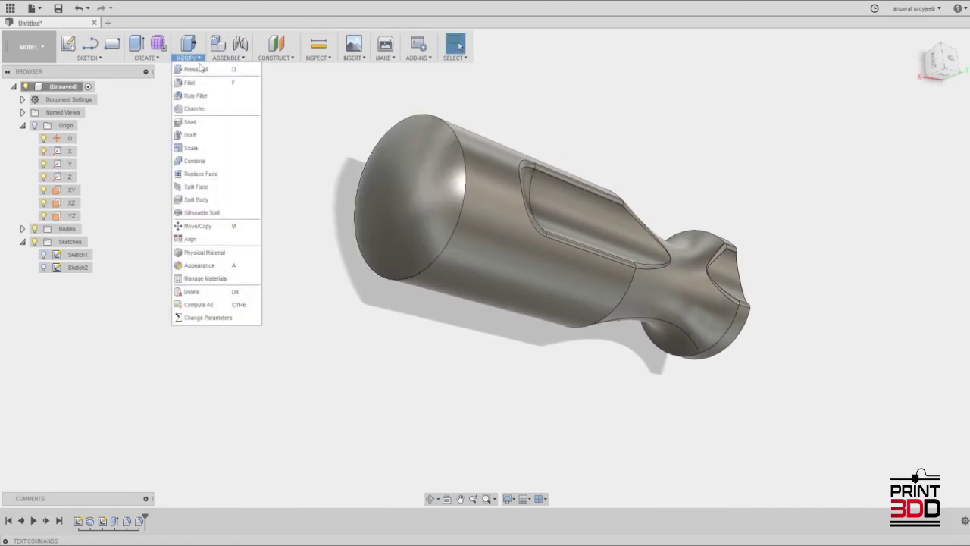
{"action": "left_click", "coordinate": [195, 84]}
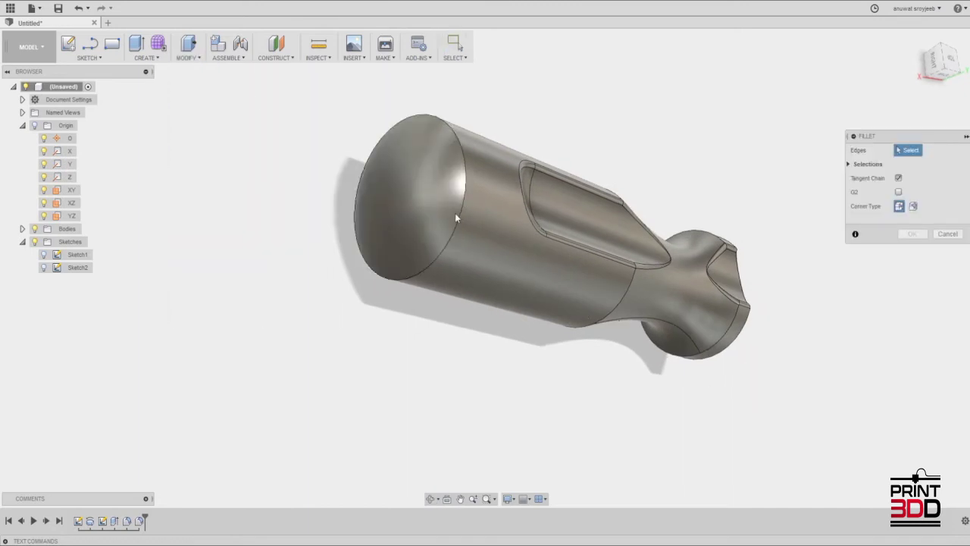
{"action": "left_click", "coordinate": [455, 218]}
{"action": "middle_click_drag", "start_coordinate": [502, 321], "coordinate": [447, 341], "text": "shift"}
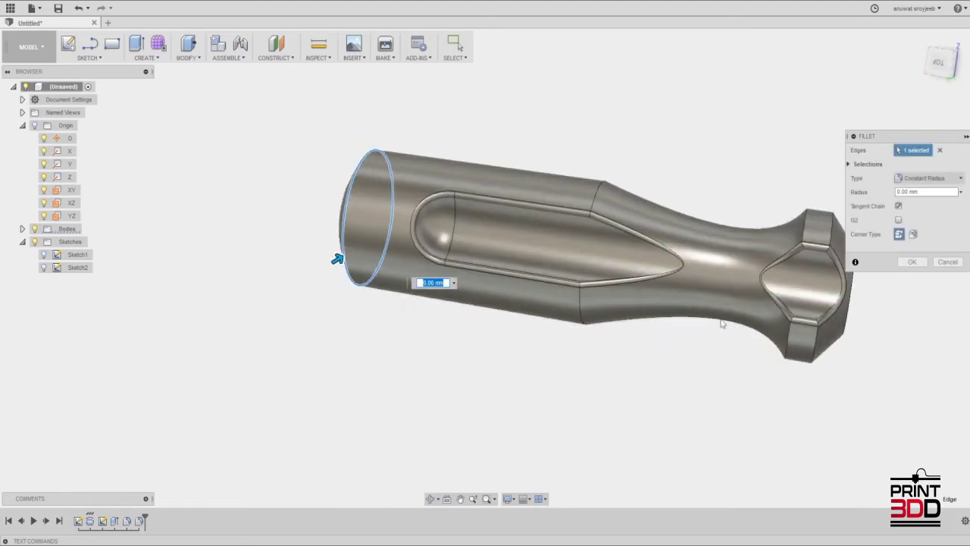
Step: Apply a 12 mm radius to the end-edge fillet, turning the flat end into a dome
{"action": "left_click", "coordinate": [909, 192]}
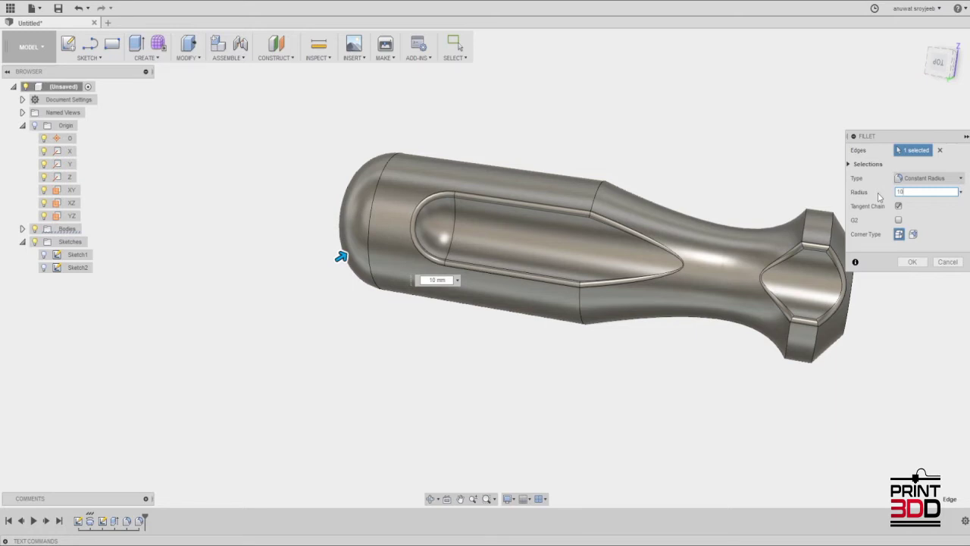
{"action": "key", "text": "BackSpace"}
{"action": "type", "text": "2"}
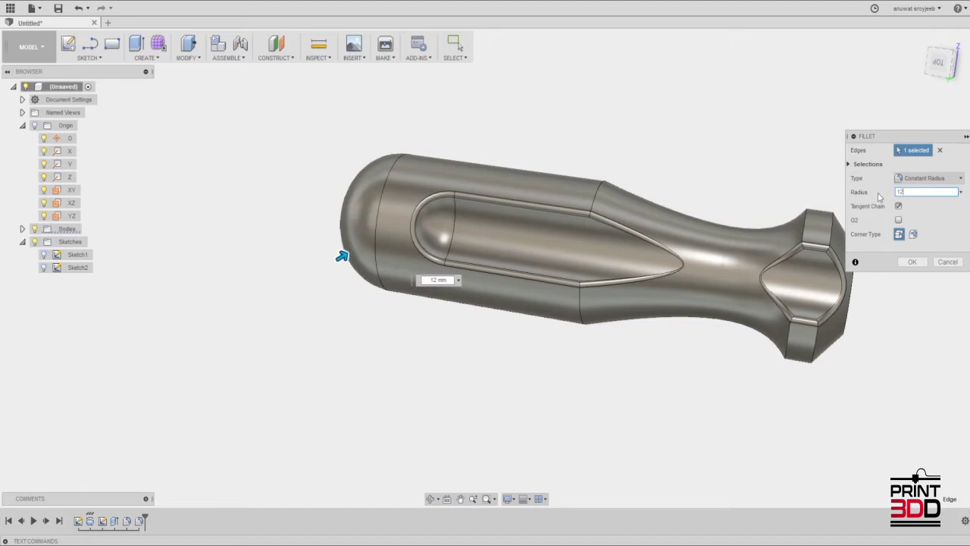
{"action": "key", "text": "Return"}
{"action": "mouse_move", "coordinate": [481, 295]}
{"action": "middle_mouse_down", "text": "shift"}
{"action": "mouse_move", "coordinate": [430, 368]}
{"action": "mouse_move", "coordinate": [556, 229]}
{"action": "mouse_move", "coordinate": [640, 280]}
{"action": "mouse_move", "coordinate": [490, 219]}
{"action": "middle_mouse_up", "text": "shift"}
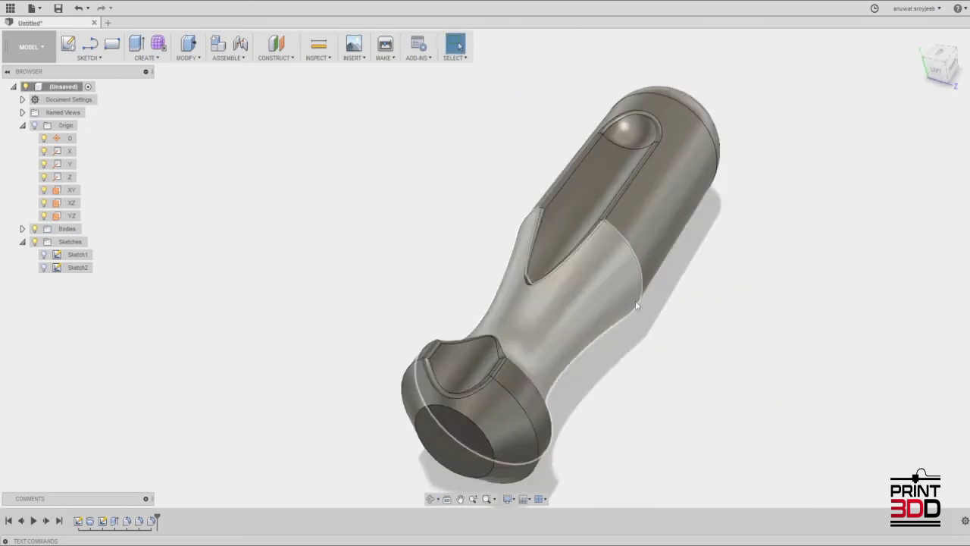
Step: Circular-pattern the grip pocket and its fillet faces four times around the X axis
{"action": "left_click", "coordinate": [187, 58]}
{"action": "left_click", "coordinate": [146, 58]}
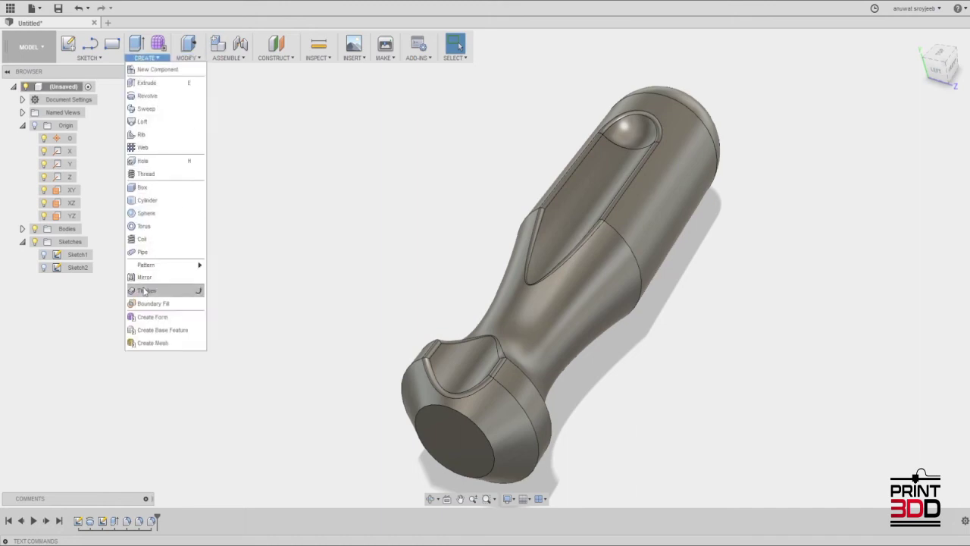
{"action": "mouse_move", "coordinate": [146, 265]}
{"action": "left_click", "coordinate": [234, 280]}
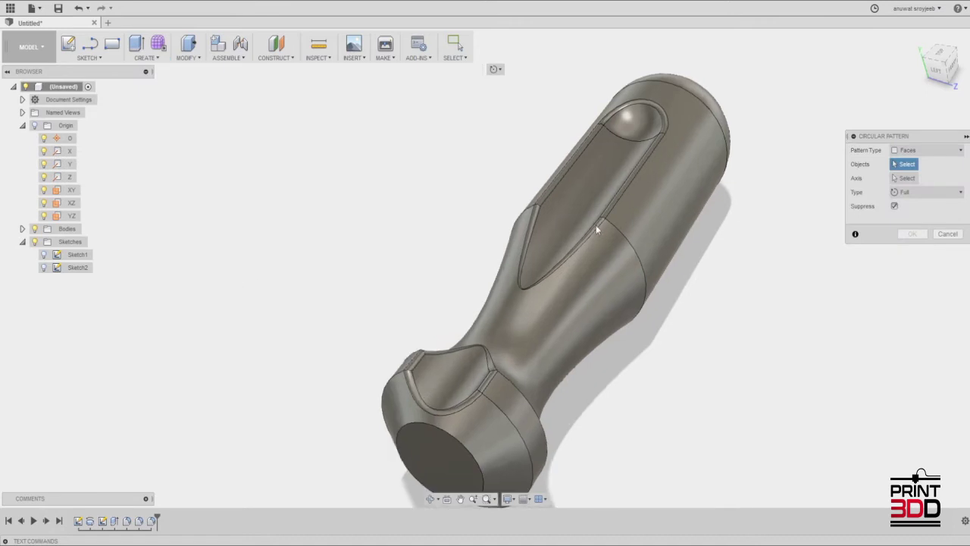
{"action": "left_click", "coordinate": [152, 522]}
{"action": "left_click", "coordinate": [138, 521]}
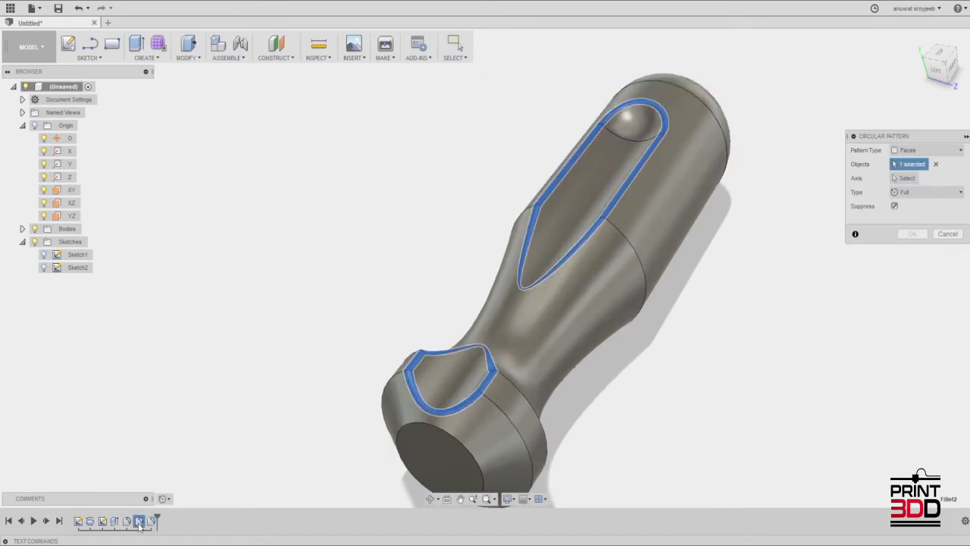
{"action": "left_click", "coordinate": [127, 521], "text": "ctrl"}
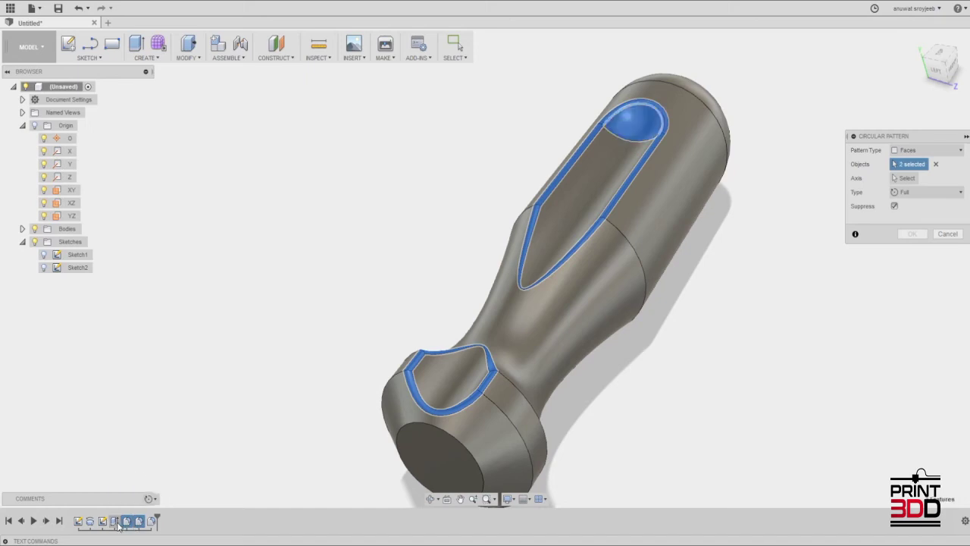
{"action": "left_click", "coordinate": [116, 523], "text": "ctrl"}
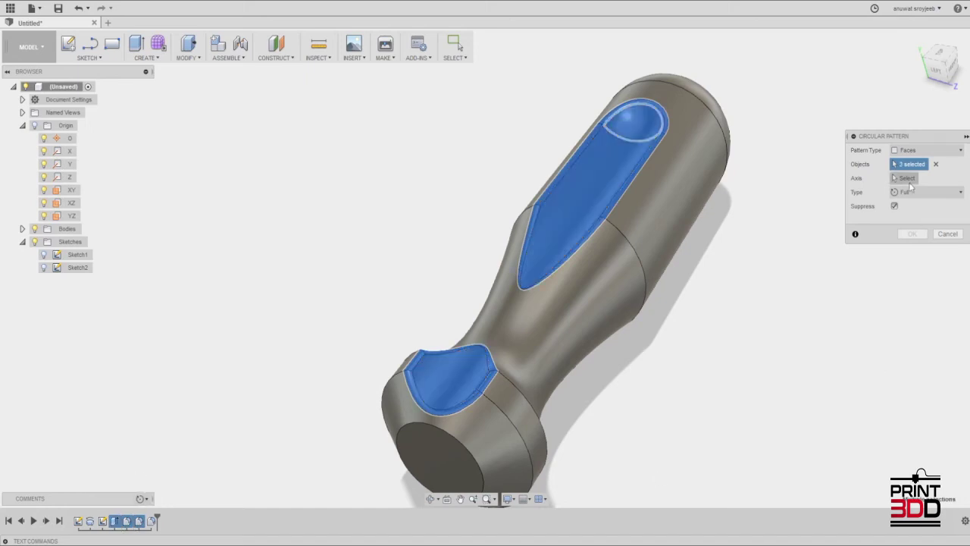
{"action": "left_click", "coordinate": [906, 178]}
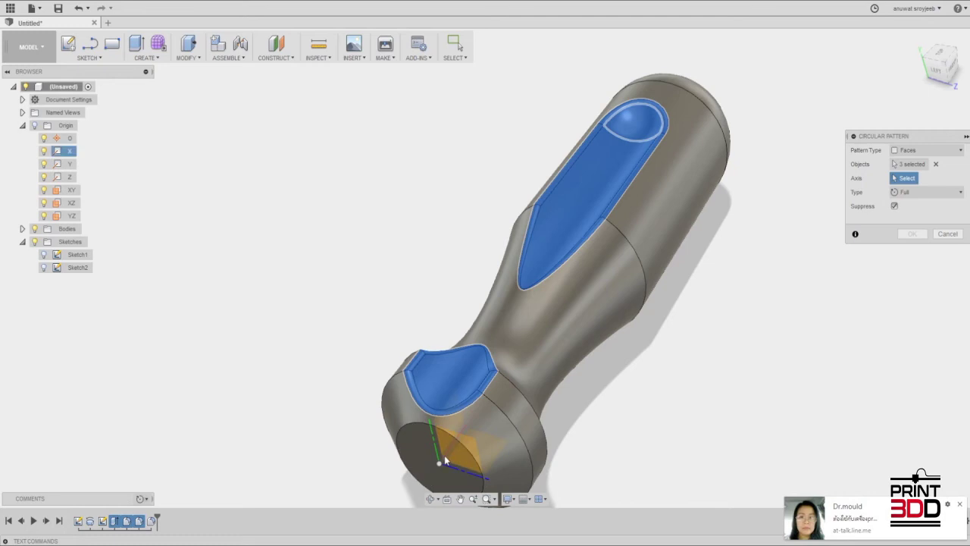
{"action": "left_click", "coordinate": [468, 457]}
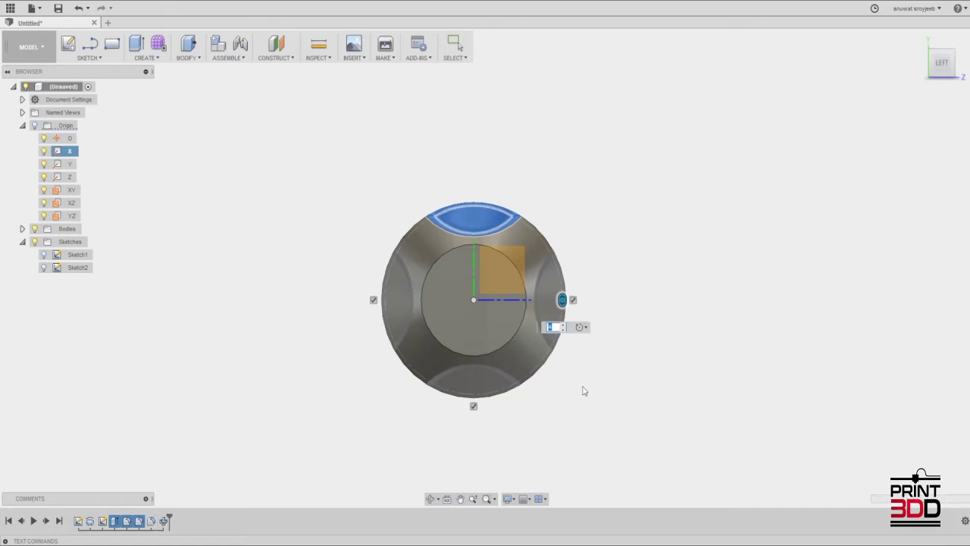
{"action": "key", "text": "F6"}
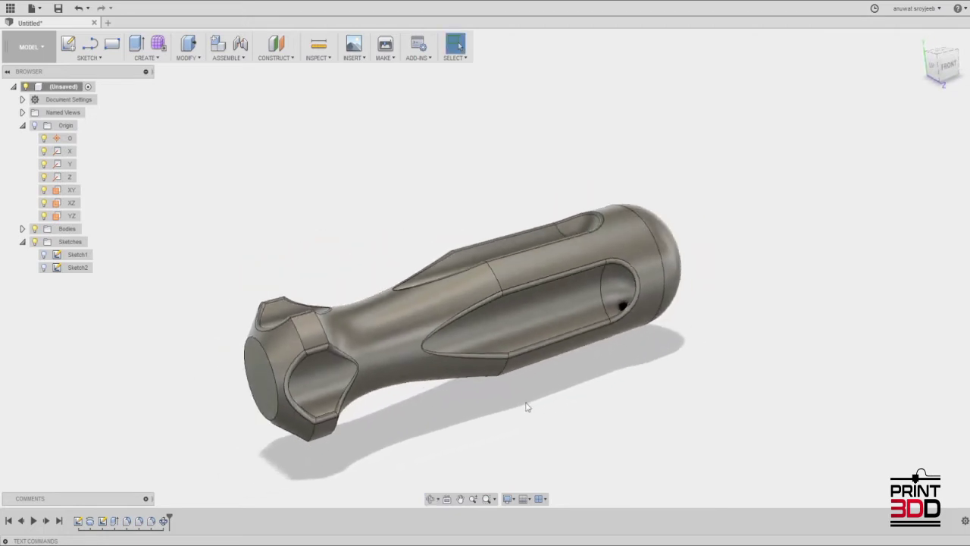
Step: Inspect the patterned handle, then view it from the TOP zoomed in on the rounded end
{"action": "mouse_move", "coordinate": [414, 411]}
{"action": "middle_mouse_down", "text": "shift"}
{"action": "mouse_move", "coordinate": [359, 399]}
{"action": "mouse_move", "coordinate": [351, 365]}
{"action": "mouse_move", "coordinate": [570, 288]}
{"action": "mouse_move", "coordinate": [617, 290]}
{"action": "middle_mouse_up", "text": "shift"}
{"action": "left_click", "coordinate": [455, 46]}
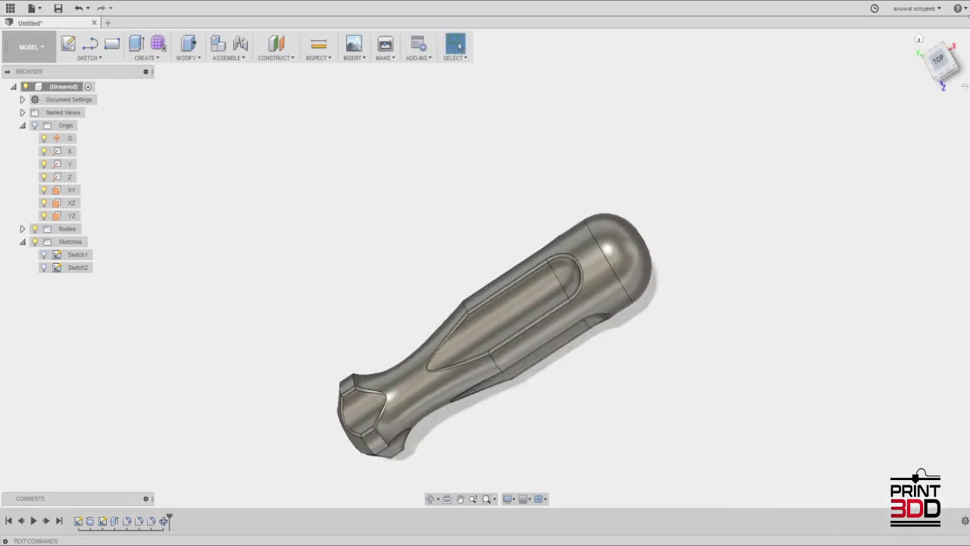
{"action": "left_click", "coordinate": [937, 62]}
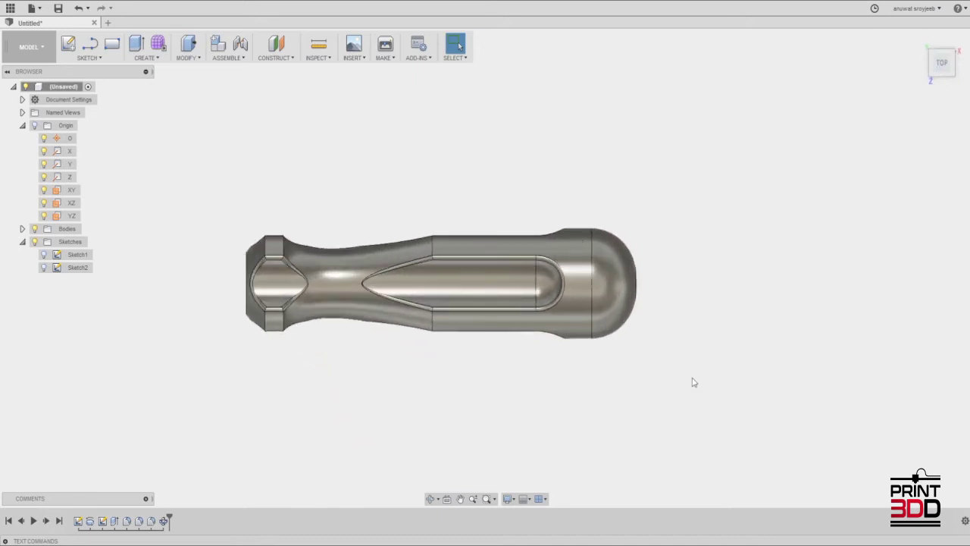
{"action": "scroll", "coordinate": [692, 383], "scroll_direction": "up", "scroll_amount": 3}
{"action": "scroll", "coordinate": [678, 374], "scroll_direction": "up", "scroll_amount": 1}
{"action": "scroll", "coordinate": [598, 362], "scroll_direction": "up", "scroll_amount": 2}
{"action": "scroll", "coordinate": [557, 392], "scroll_direction": "up", "scroll_amount": 2}
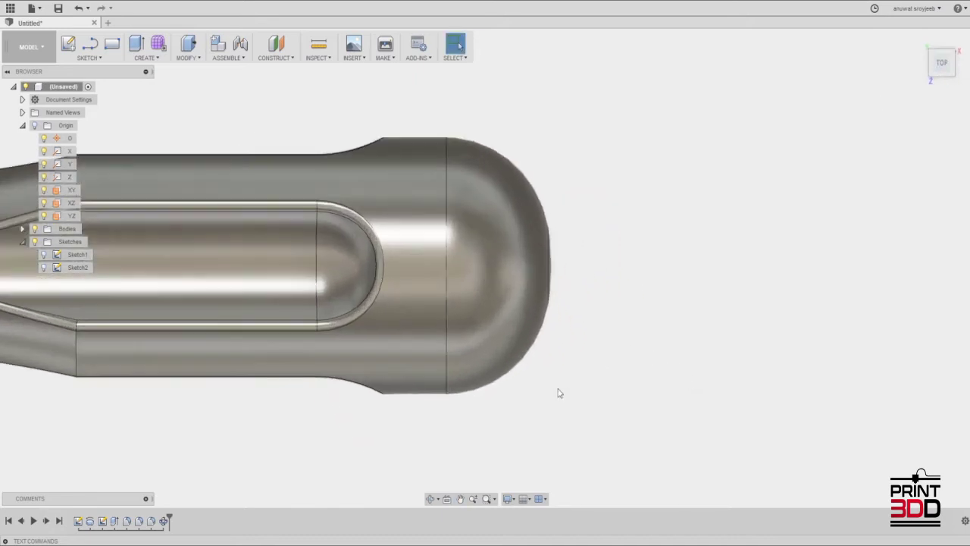
Step: Start the Center Diameter Circle sketch tool
{"action": "left_click", "coordinate": [99, 59]}
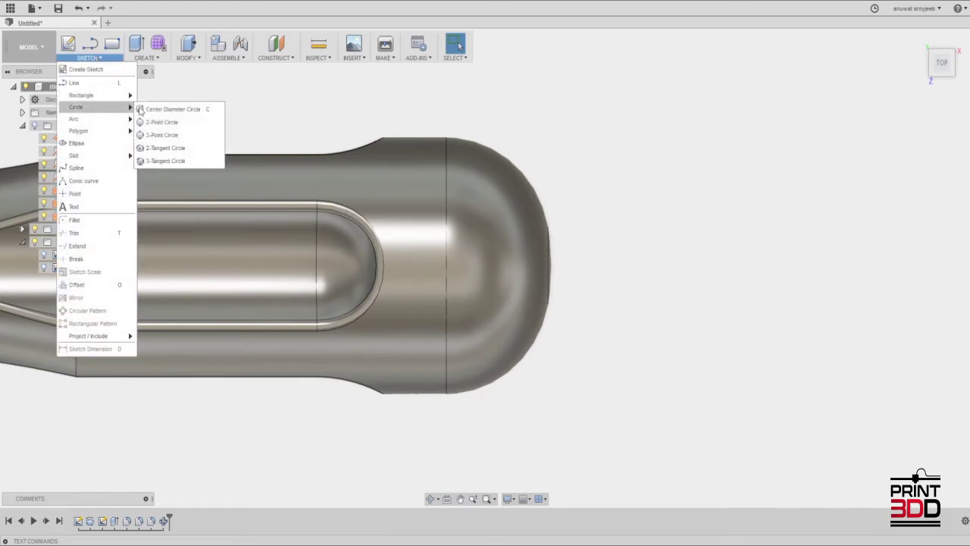
{"action": "mouse_move", "coordinate": [83, 107]}
{"action": "left_click", "coordinate": [196, 111]}
{"action": "scroll", "coordinate": [451, 274], "scroll_direction": "up", "scroll_amount": 1}
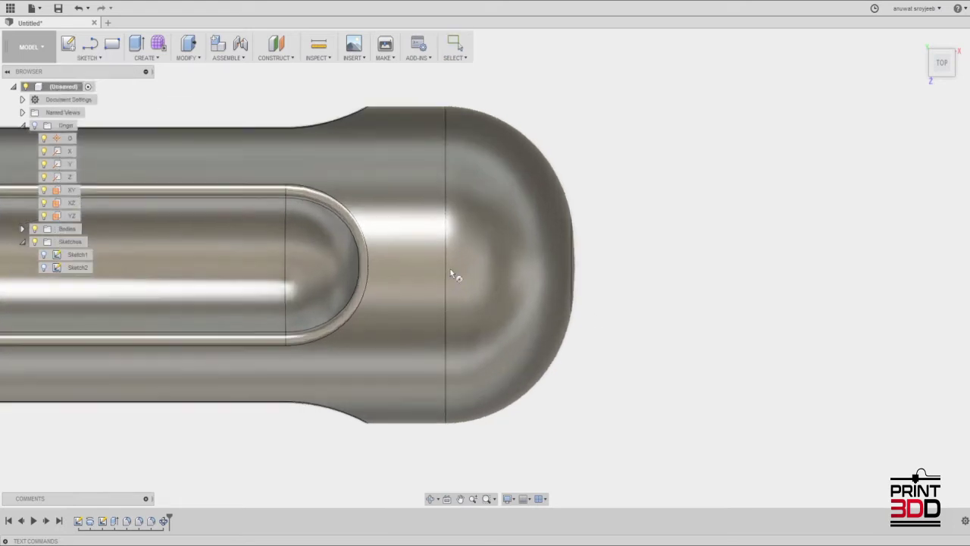
{"action": "scroll", "coordinate": [451, 274], "scroll_direction": "down", "scroll_amount": 2}
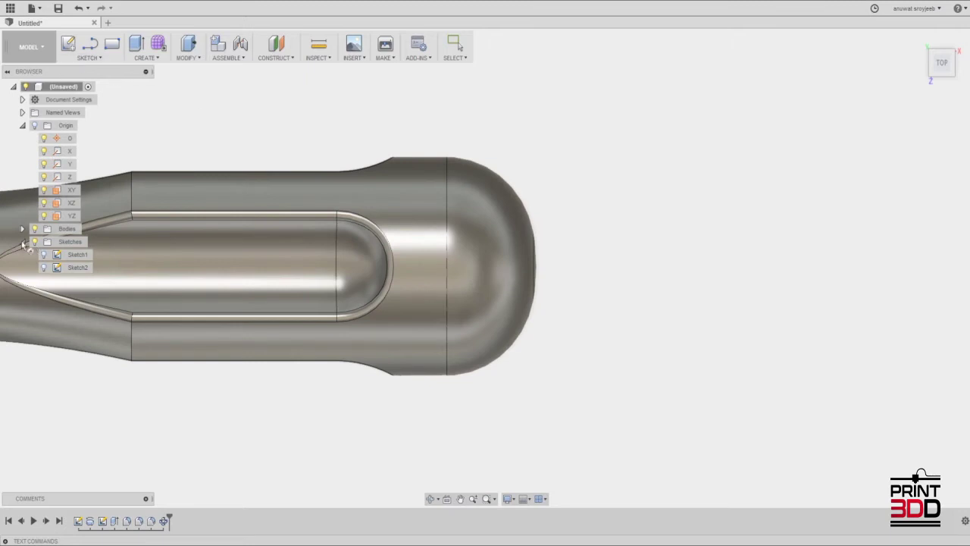
Step: Cancel the unwanted new sketch started on the picked plane
{"action": "left_click", "coordinate": [269, 277]}
{"action": "right_click", "coordinate": [628, 251]}
{"action": "left_click", "coordinate": [576, 247]}
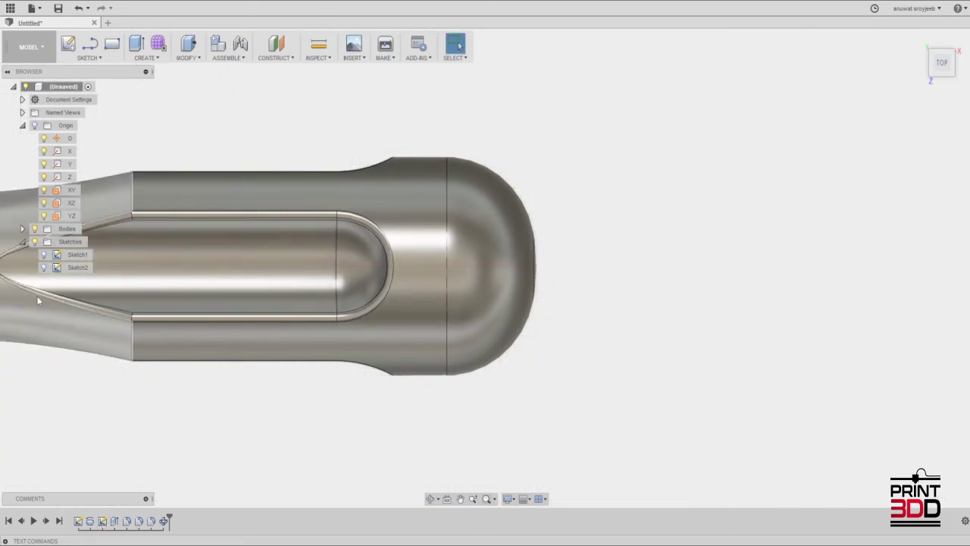
Step: Hide Sketch2, show Sketch1, and toggle Body1 to compare it with the profile
{"action": "left_click", "coordinate": [44, 268]}
{"action": "left_click", "coordinate": [44, 256]}
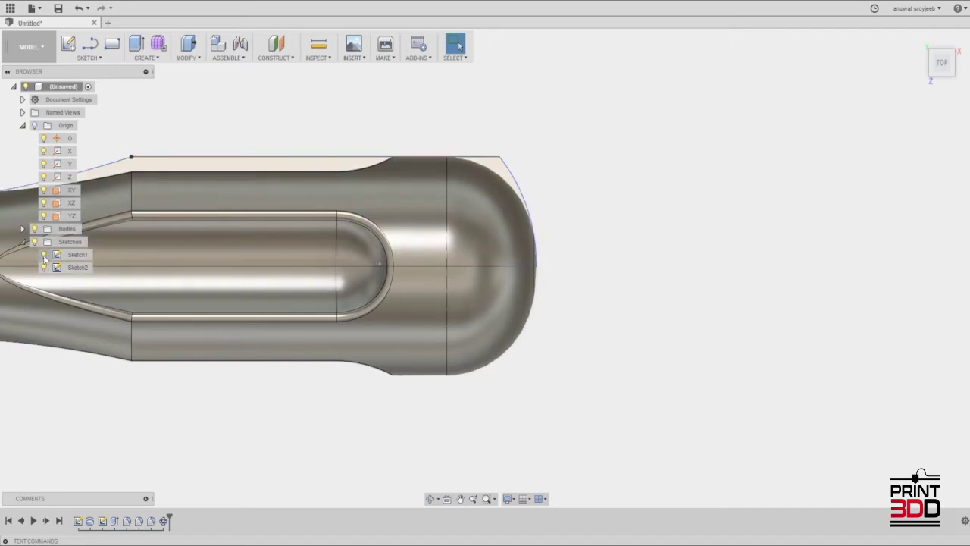
{"action": "left_click", "coordinate": [22, 228]}
{"action": "left_click", "coordinate": [43, 241]}
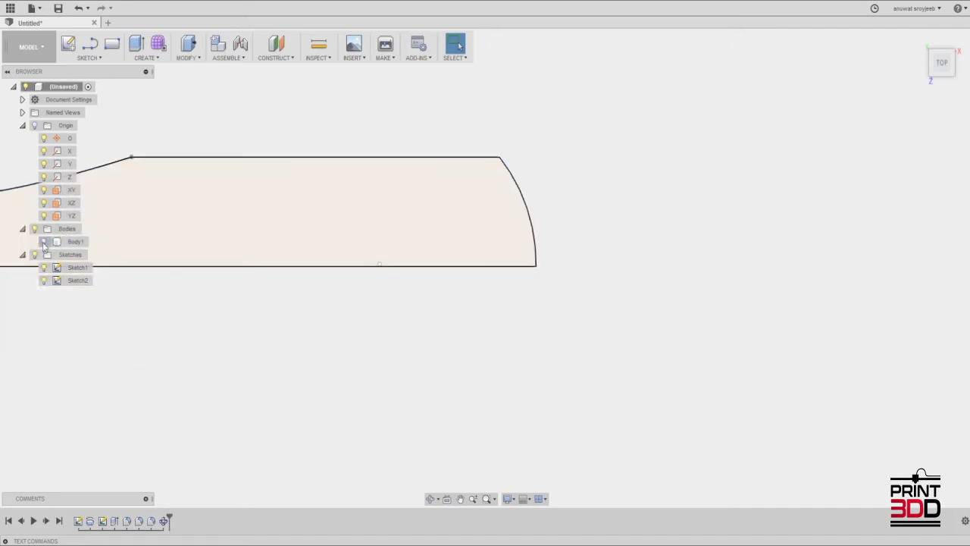
{"action": "left_click", "coordinate": [43, 241]}
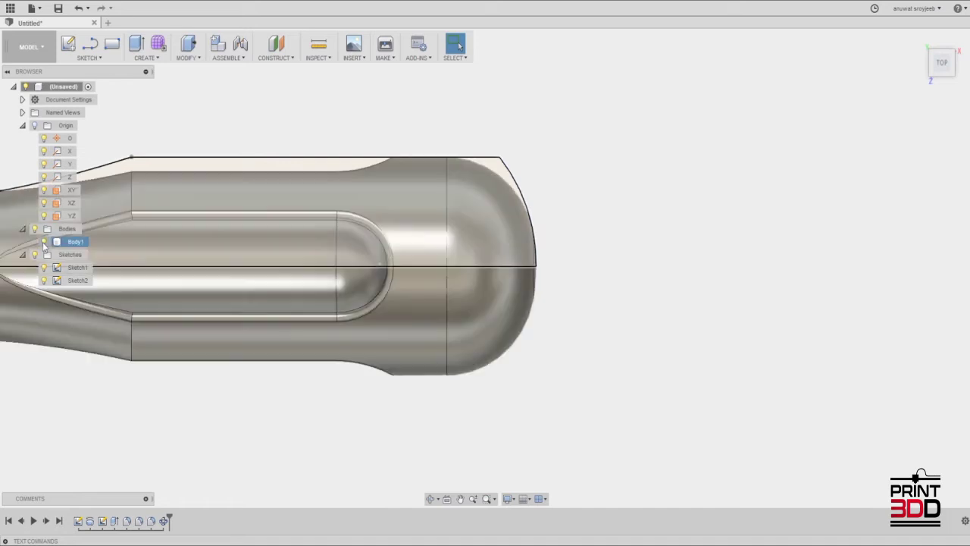
{"action": "left_click", "coordinate": [44, 241]}
{"action": "left_click", "coordinate": [43, 241]}
{"action": "left_click", "coordinate": [43, 242]}
{"action": "left_click", "coordinate": [43, 242]}
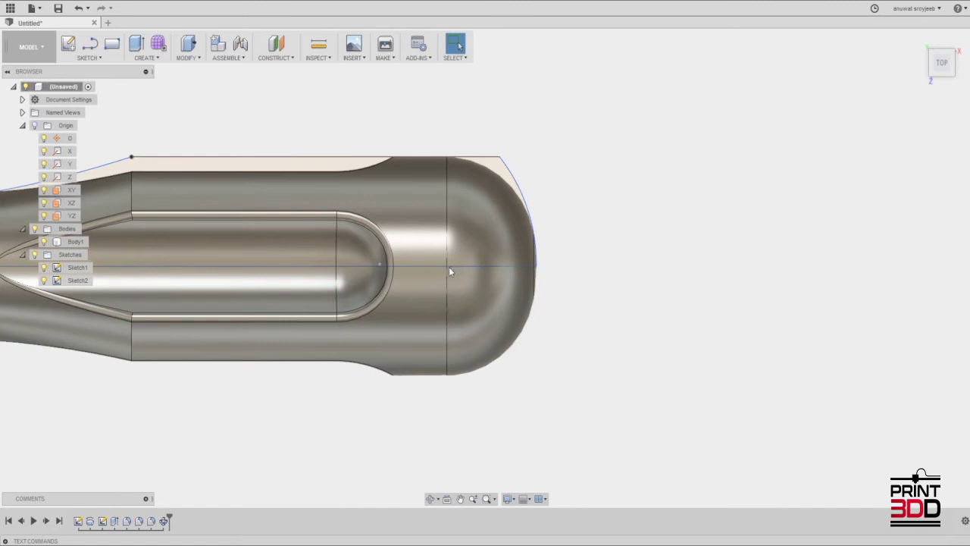
Step: Open Sketch1 for editing with the Center Diameter Circle tool active
{"action": "left_click", "coordinate": [89, 58]}
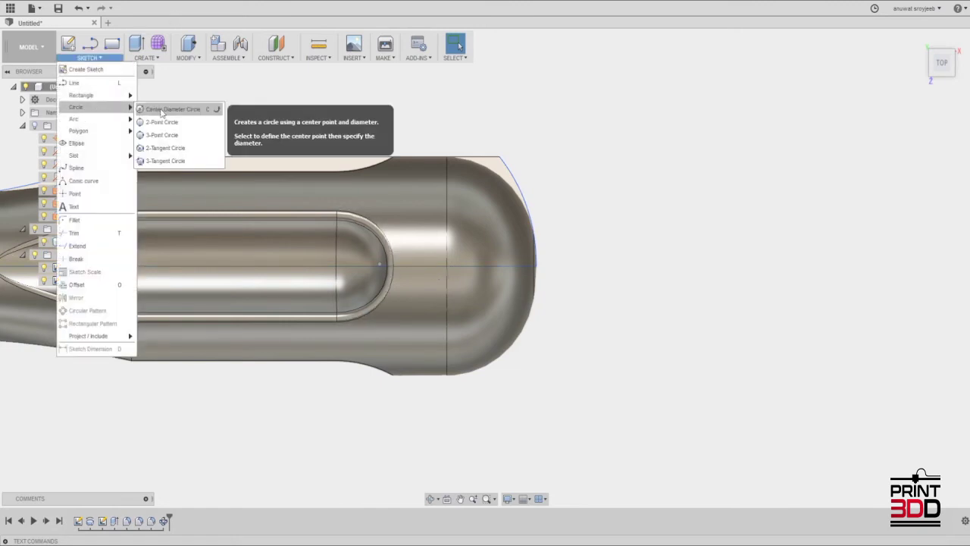
{"action": "left_click", "coordinate": [161, 111]}
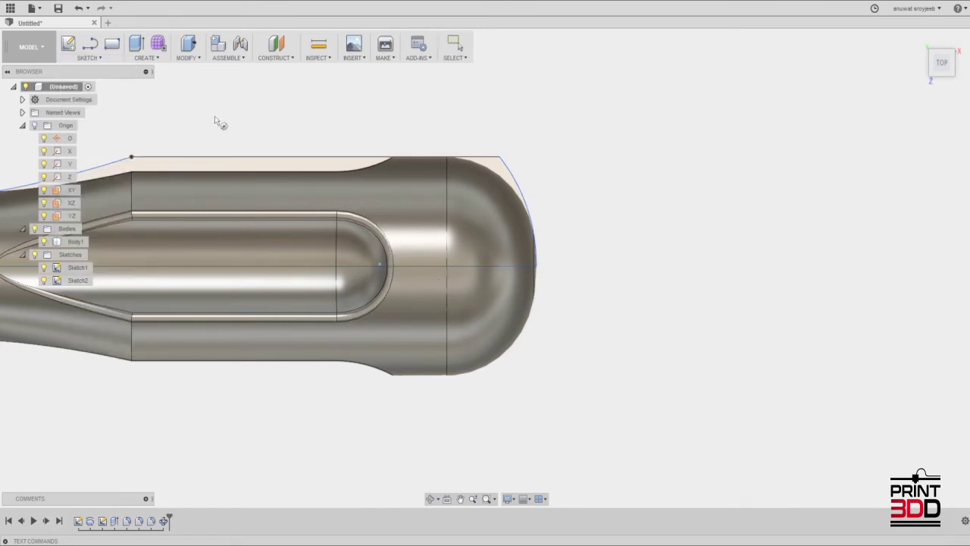
{"action": "left_click", "coordinate": [448, 266]}
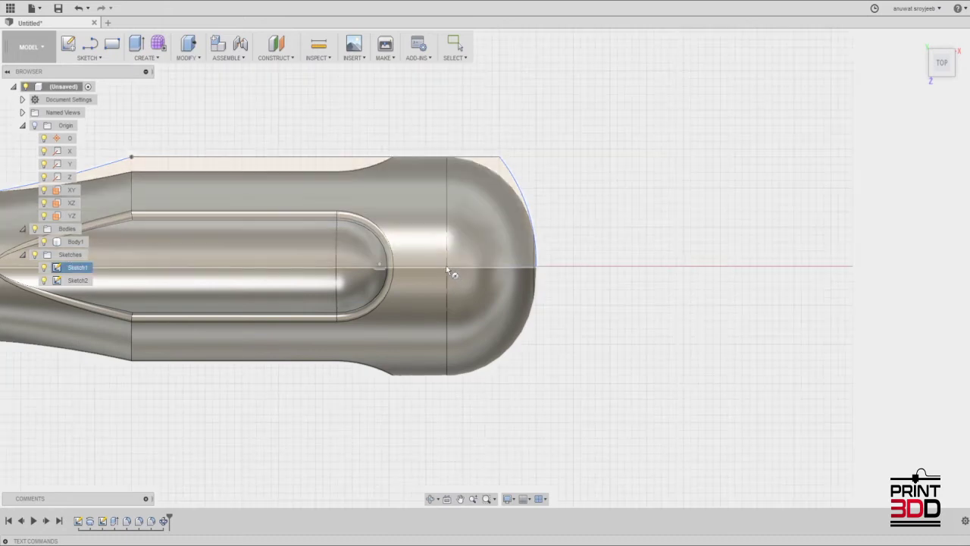
Step: Place a small diameter-dimensioned circle on the axis near the profile's rounded end, then stop the sketch
{"action": "middle_click_drag", "start_coordinate": [852, 372], "coordinate": [451, 379]}
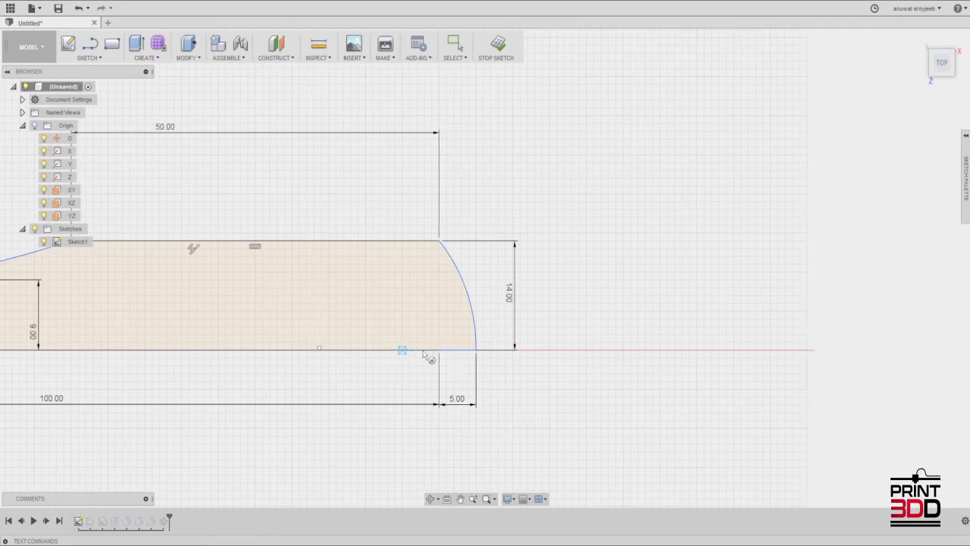
{"action": "left_click", "coordinate": [409, 351]}
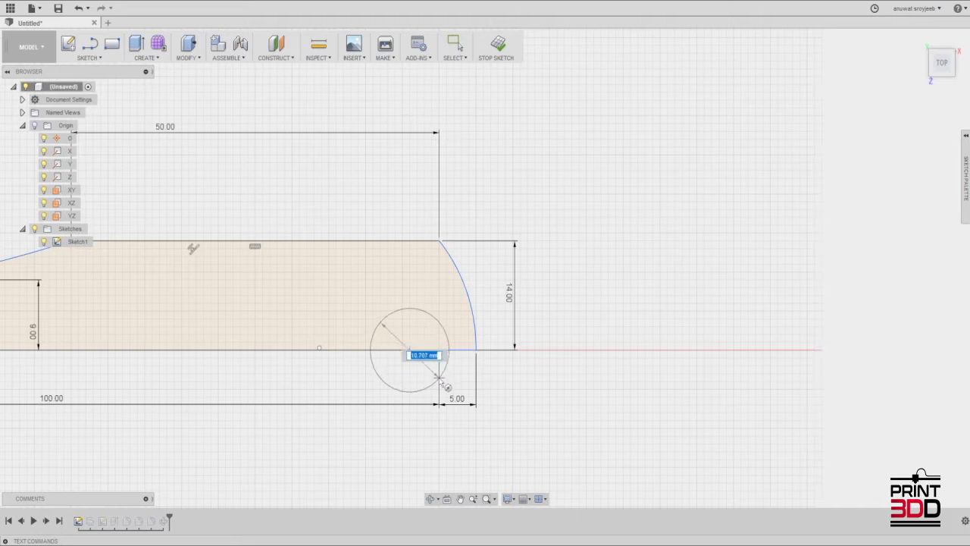
{"action": "type", "text": "6"}
{"action": "key", "text": "Return"}
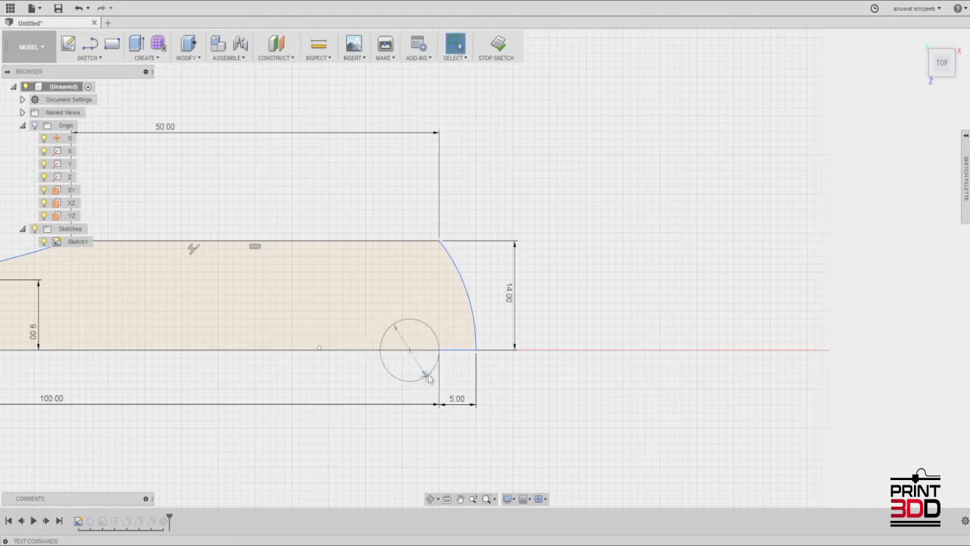
{"action": "scroll", "coordinate": [432, 391], "scroll_direction": "down", "scroll_amount": 1}
{"action": "scroll", "coordinate": [431, 391], "scroll_direction": "down", "scroll_amount": 1}
{"action": "scroll", "coordinate": [429, 392], "scroll_direction": "down", "scroll_amount": 1}
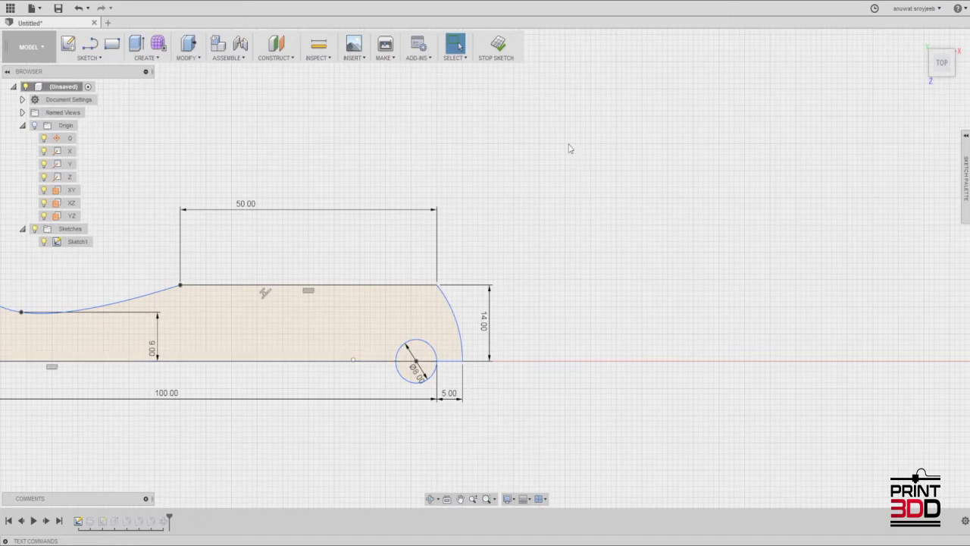
{"action": "left_click", "coordinate": [498, 44]}
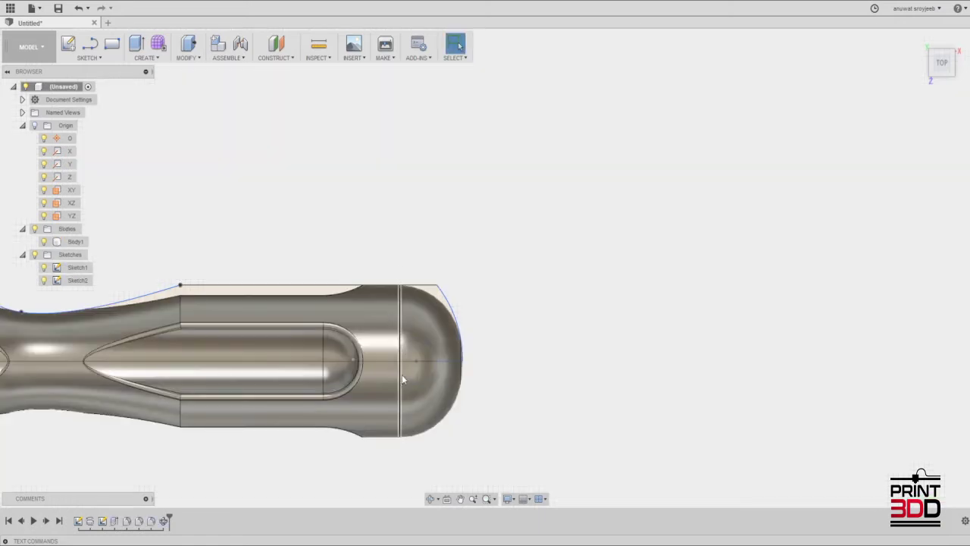
{"action": "scroll", "coordinate": [431, 380], "scroll_direction": "up", "scroll_amount": 1}
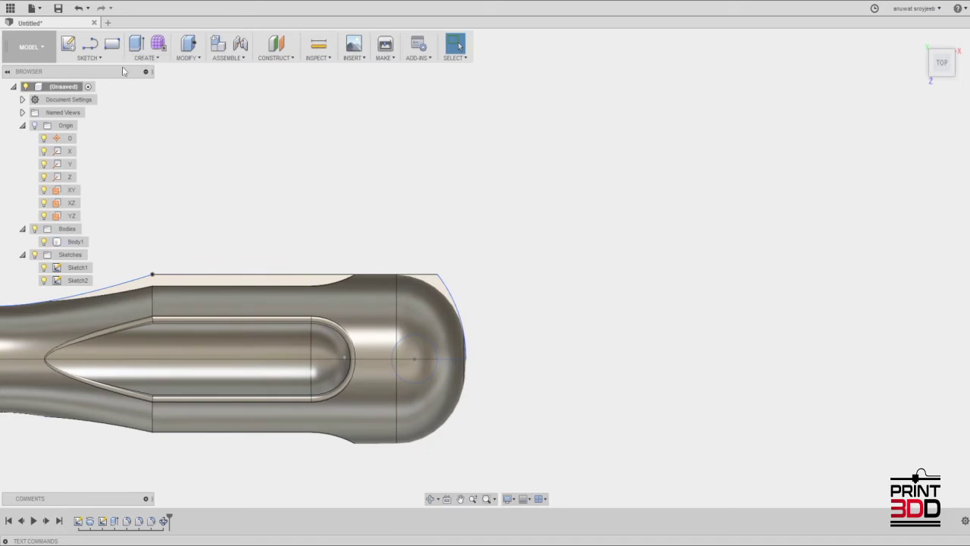
Step: Extrude-cut both circle halves symmetrically 21 mm through the handle's domed end
{"action": "left_click", "coordinate": [95, 59]}
{"action": "mouse_move", "coordinate": [74, 119]}
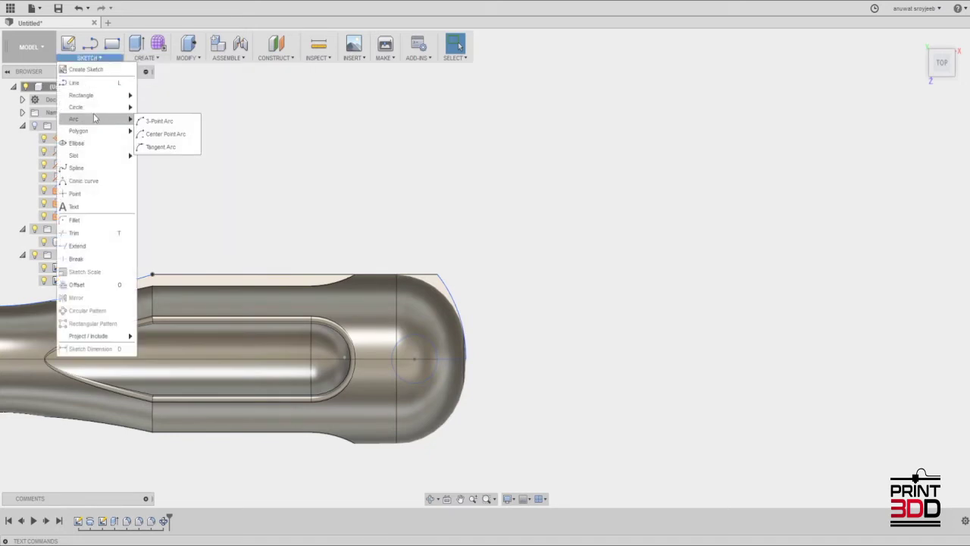
{"action": "left_click", "coordinate": [143, 71]}
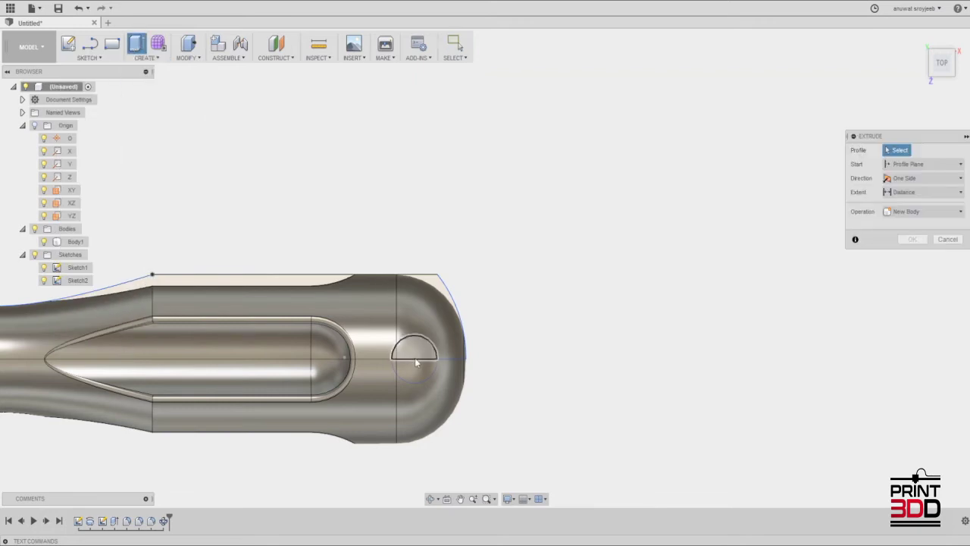
{"action": "left_click", "coordinate": [416, 357]}
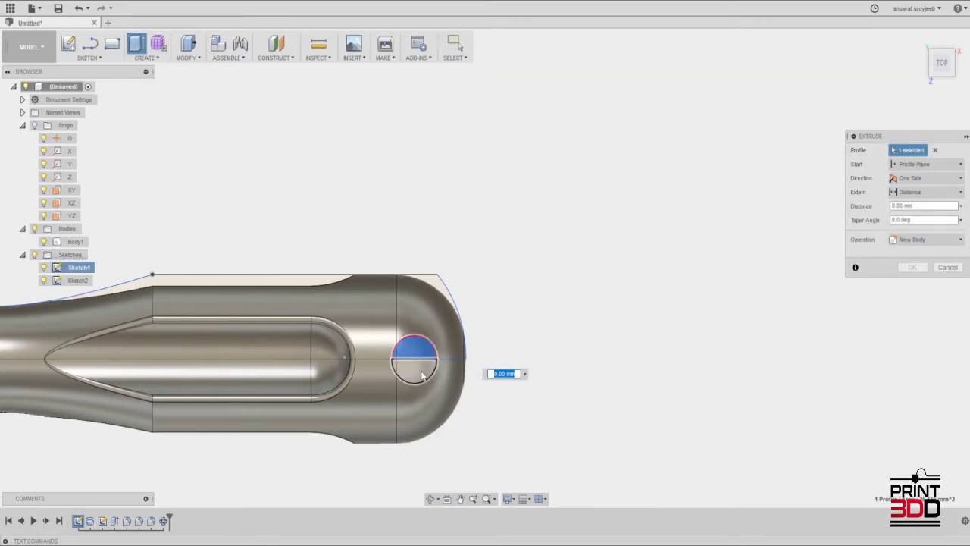
{"action": "left_click", "coordinate": [422, 376]}
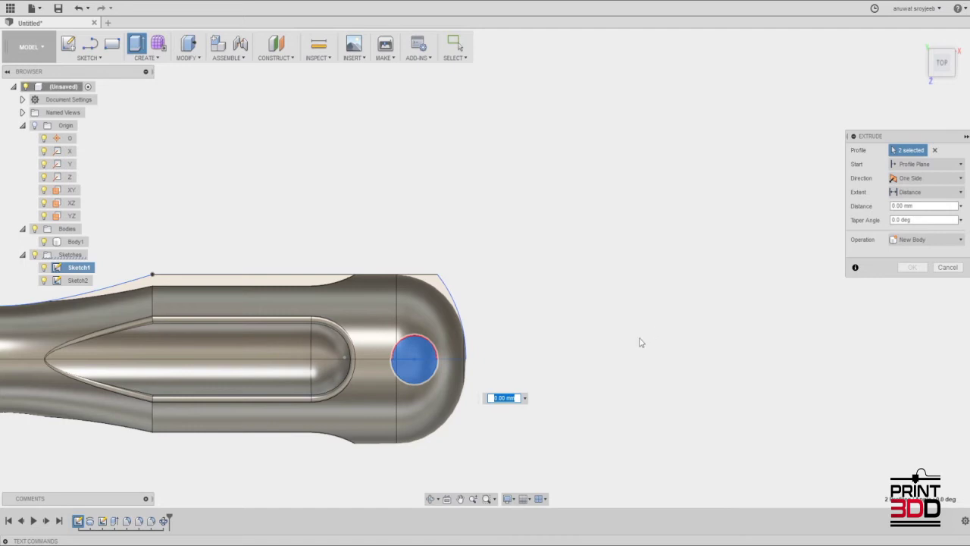
{"action": "middle_click_drag", "start_coordinate": [584, 355], "coordinate": [479, 365], "text": "shift"}
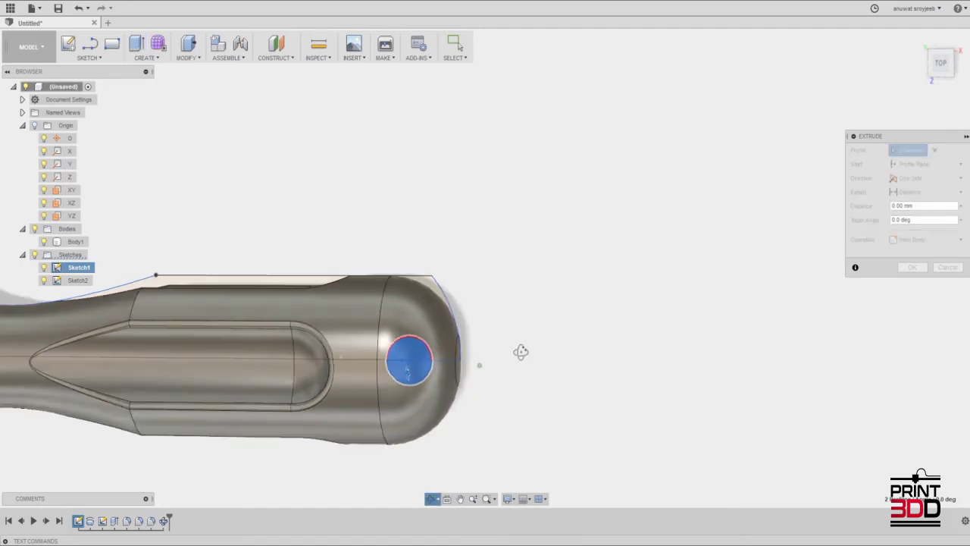
{"action": "left_click", "coordinate": [924, 178]}
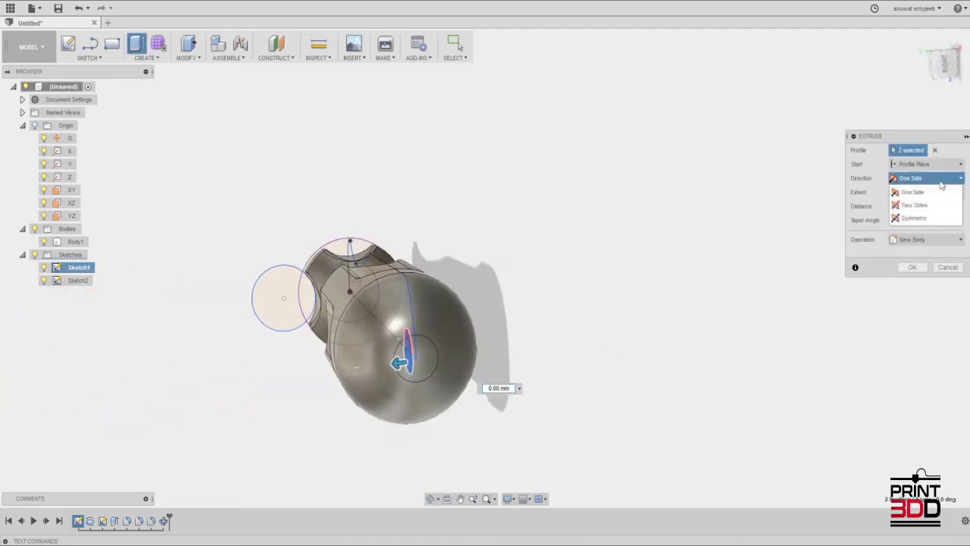
{"action": "left_click", "coordinate": [915, 218]}
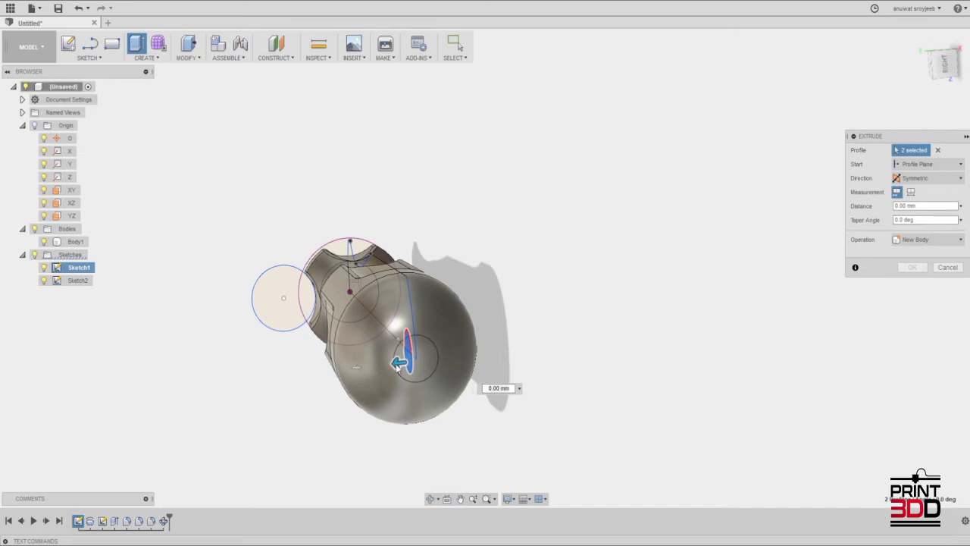
{"action": "left_click_drag", "start_coordinate": [395, 365], "coordinate": [288, 375]}
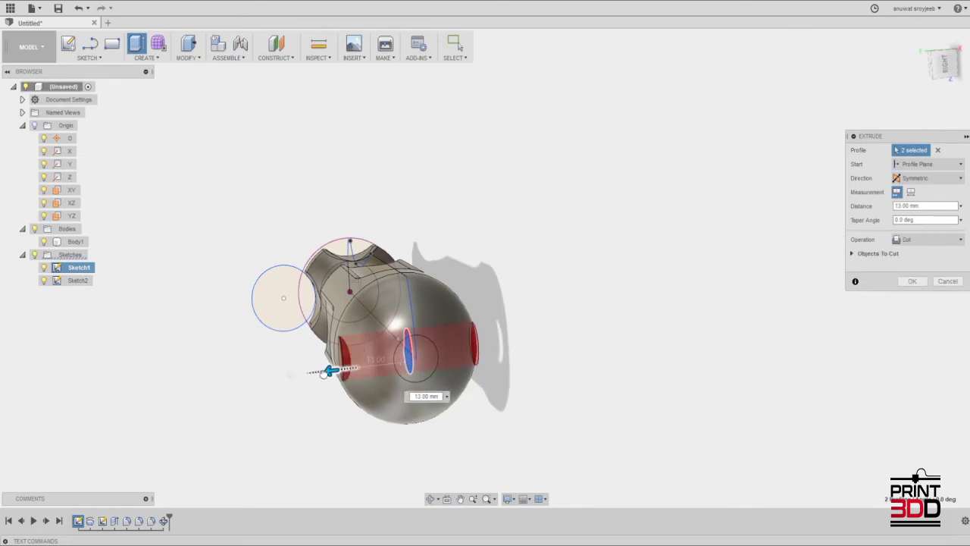
{"action": "mouse_move", "coordinate": [288, 375]}
{"action": "middle_mouse_down", "text": "shift"}
{"action": "mouse_move", "coordinate": [424, 361]}
{"action": "mouse_move", "coordinate": [424, 392]}
{"action": "middle_mouse_up", "text": "shift"}
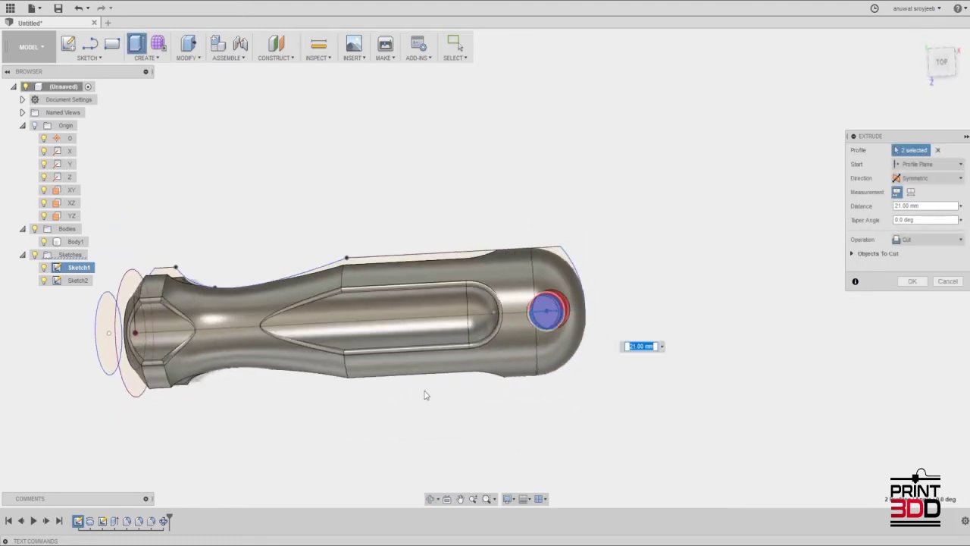
{"action": "key", "text": "Return"}
{"action": "middle_click_drag", "start_coordinate": [485, 325], "coordinate": [530, 288], "text": "shift"}
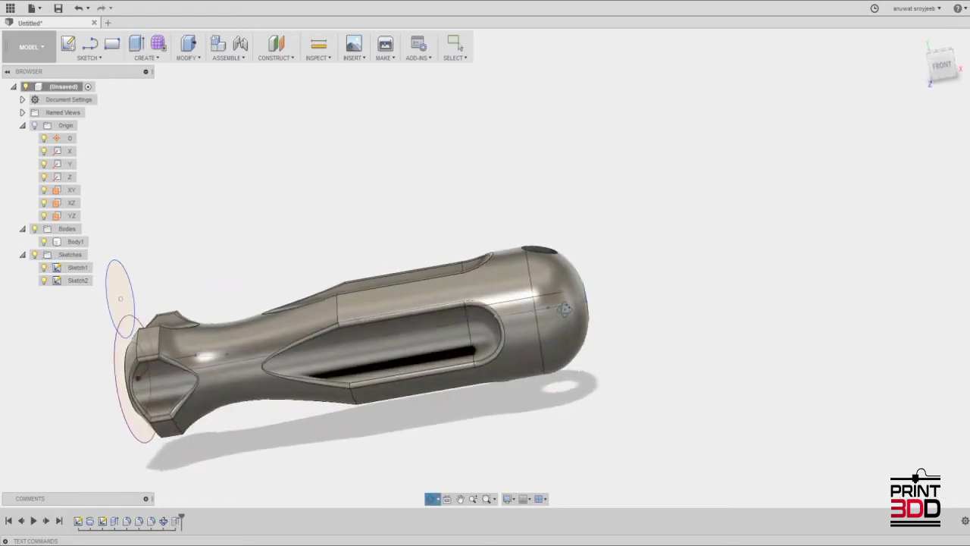
Step: Fillet both rims of the cross hole near the domed end with a small radius
{"action": "mouse_move", "coordinate": [557, 220]}
{"action": "left_mouse_down"}
{"action": "mouse_move", "coordinate": [212, 455]}
{"action": "mouse_move", "coordinate": [364, 385]}
{"action": "left_mouse_up"}
{"action": "key", "text": "Escape"}
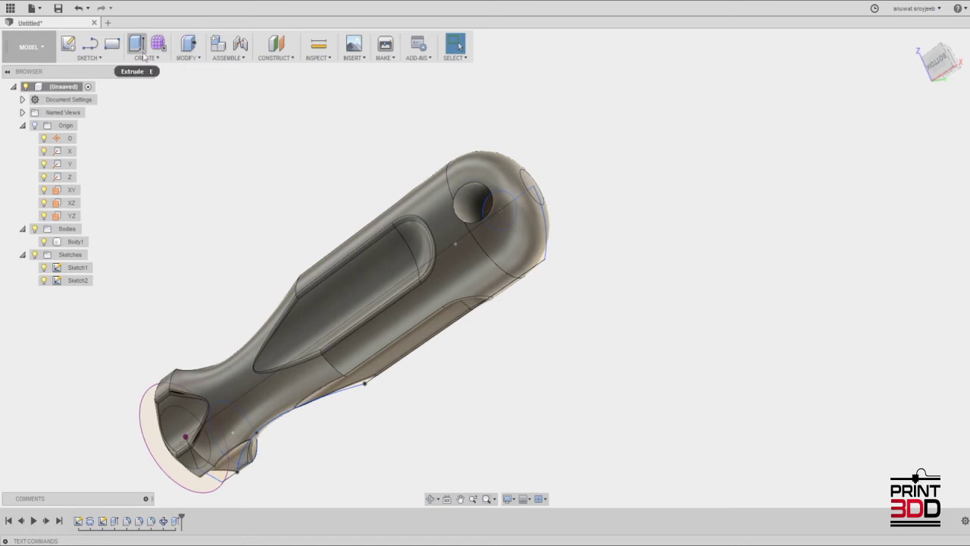
{"action": "left_click", "coordinate": [146, 57]}
{"action": "mouse_move", "coordinate": [137, 44]}
{"action": "left_click", "coordinate": [190, 82]}
{"action": "scroll", "coordinate": [412, 184], "scroll_direction": "up", "scroll_amount": 3}
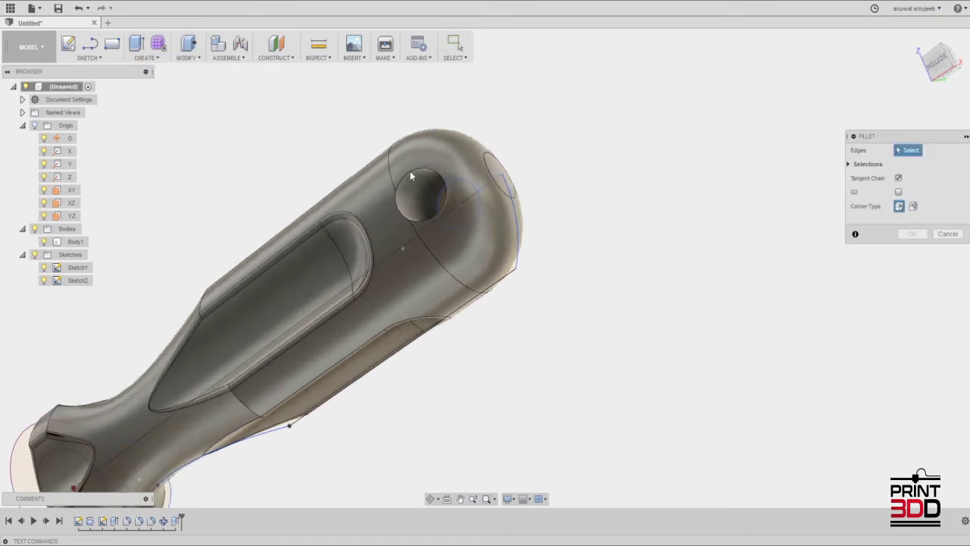
{"action": "left_click", "coordinate": [411, 175]}
{"action": "mouse_move", "coordinate": [539, 262]}
{"action": "middle_mouse_down", "text": "shift"}
{"action": "mouse_move", "coordinate": [433, 267]}
{"action": "mouse_move", "coordinate": [427, 231]}
{"action": "middle_mouse_up", "text": "shift"}
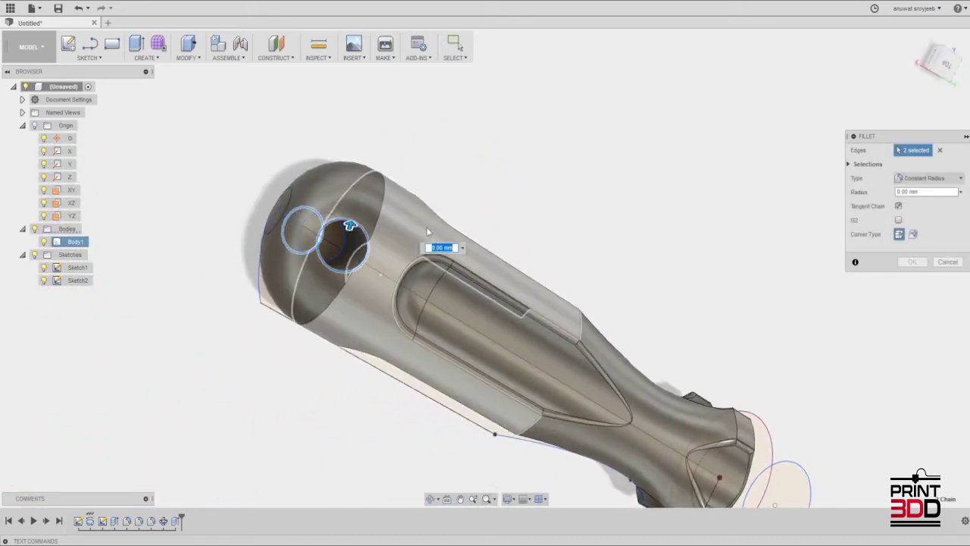
{"action": "type", "text": "2"}
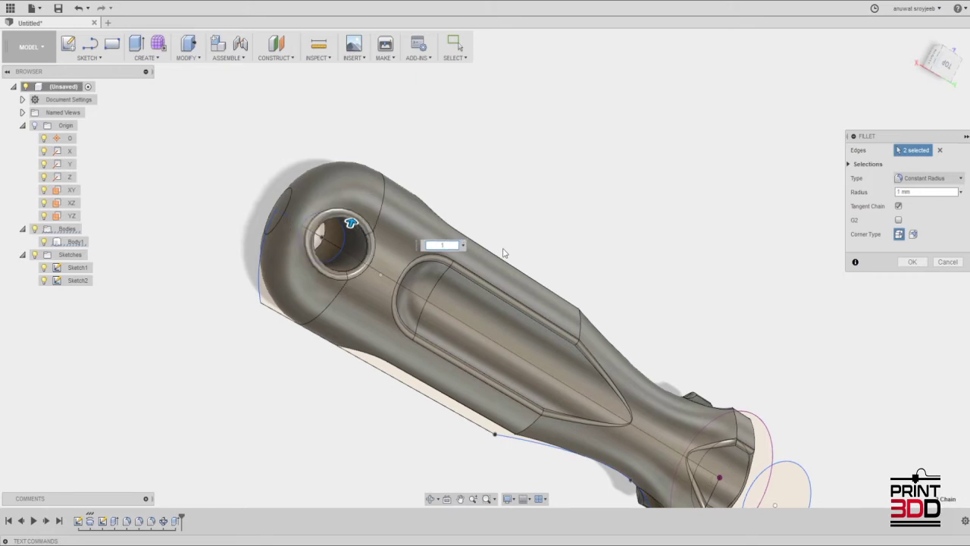
{"action": "key", "text": "Return"}
{"action": "mouse_move", "coordinate": [488, 285]}
{"action": "middle_mouse_down", "text": "shift"}
{"action": "mouse_move", "coordinate": [332, 329]}
{"action": "mouse_move", "coordinate": [270, 412]}
{"action": "middle_mouse_up", "text": "shift"}
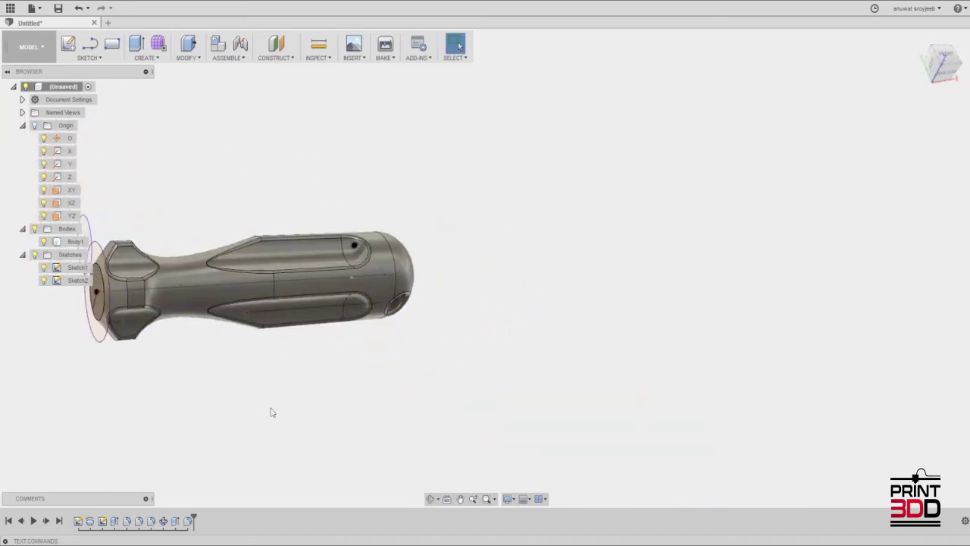
Step: Hide Sketch1's outlines, collapse the Sketches group, and frame the handle's end
{"action": "left_click", "coordinate": [43, 268]}
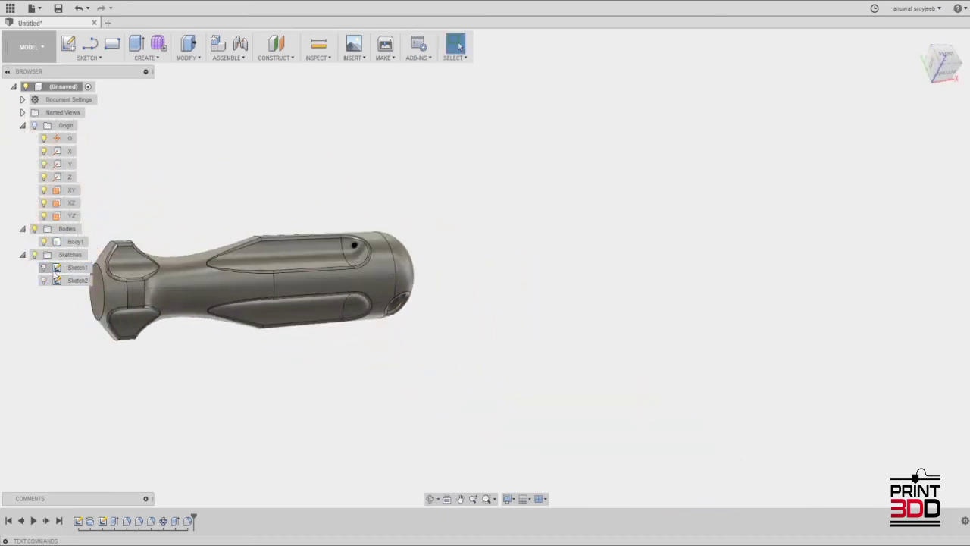
{"action": "left_click", "coordinate": [22, 254]}
{"action": "left_click", "coordinate": [75, 241]}
{"action": "mouse_move", "coordinate": [276, 331]}
{"action": "middle_mouse_down"}
{"action": "mouse_move", "coordinate": [461, 366]}
{"action": "mouse_move", "coordinate": [468, 379]}
{"action": "mouse_move", "coordinate": [385, 347]}
{"action": "mouse_move", "coordinate": [385, 303]}
{"action": "middle_mouse_up"}
{"action": "scroll", "coordinate": [385, 263], "scroll_direction": "up", "scroll_amount": 2}
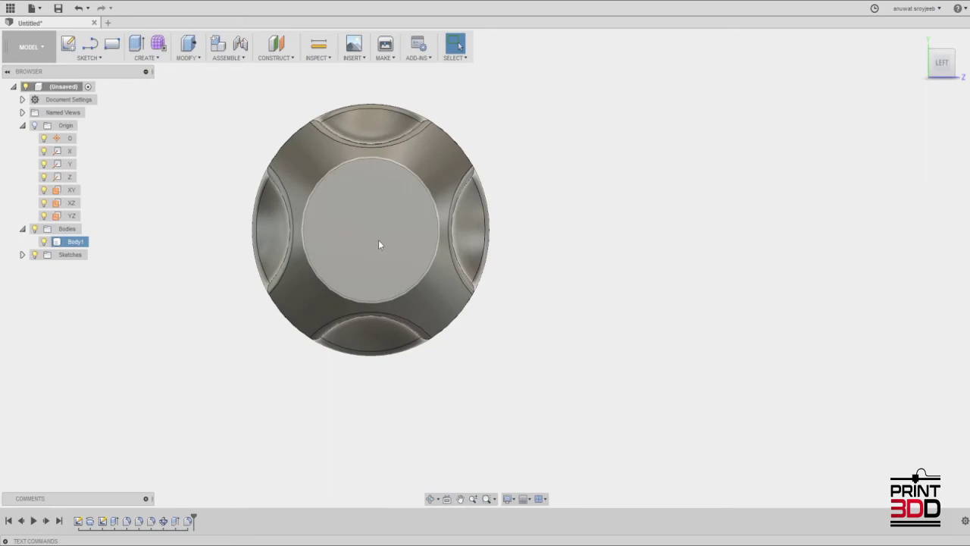
{"action": "scroll", "coordinate": [381, 244], "scroll_direction": "up", "scroll_amount": 2}
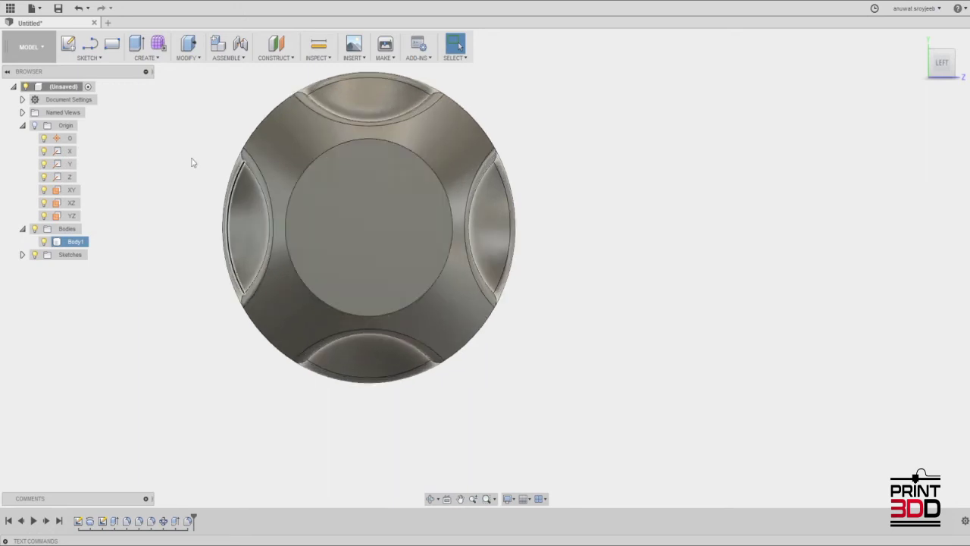
Step: Start a sketch on the central circular end face, then cancel the stray inscribed polygon
{"action": "left_click", "coordinate": [88, 59]}
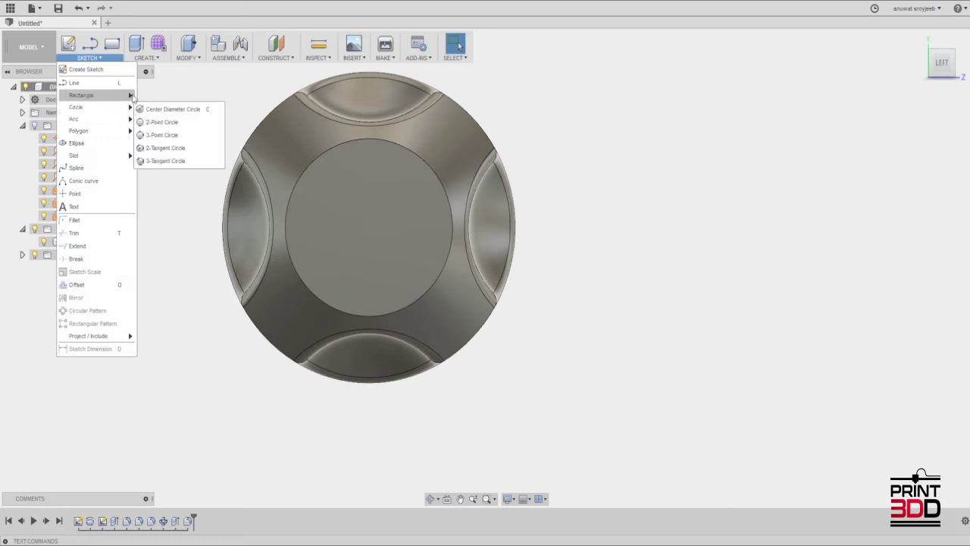
{"action": "mouse_move", "coordinate": [91, 131]}
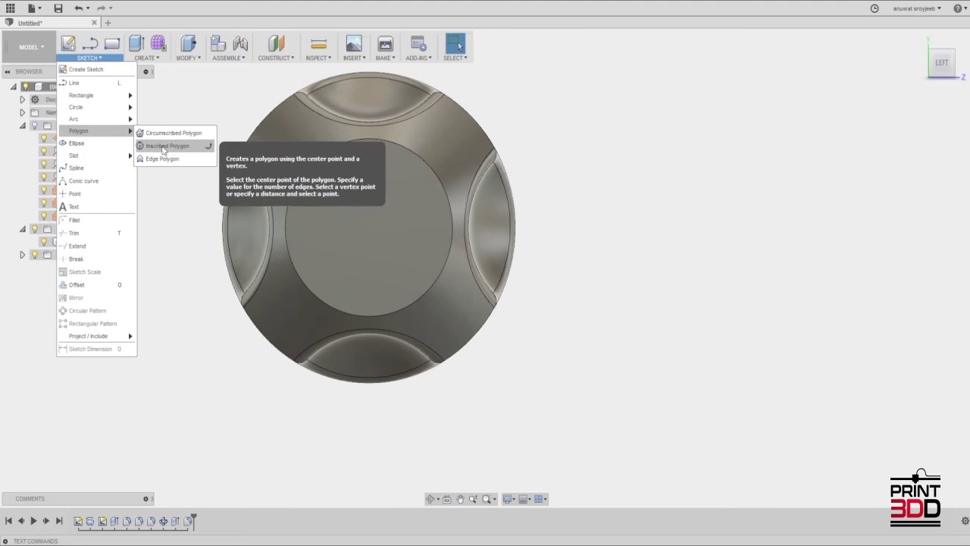
{"action": "left_click", "coordinate": [163, 148]}
{"action": "left_click", "coordinate": [374, 237]}
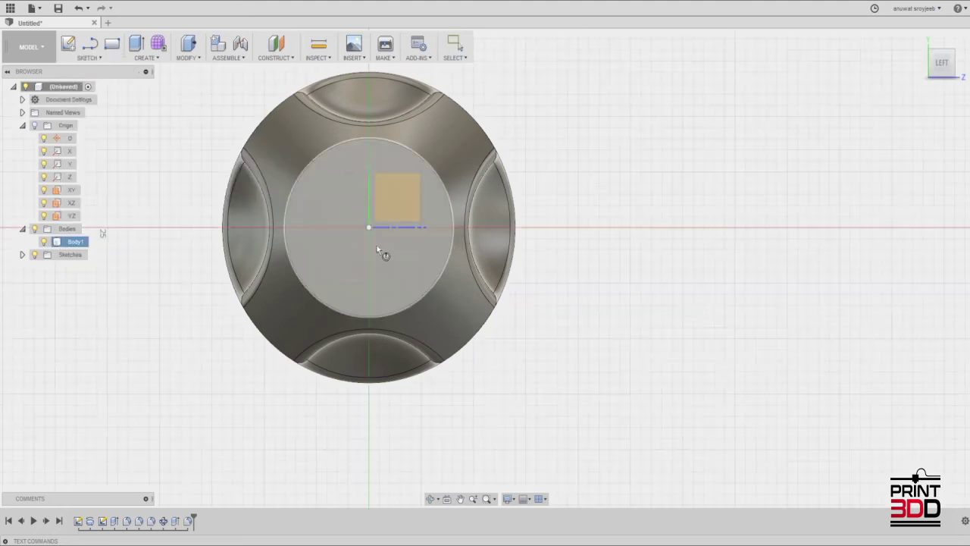
{"action": "left_click", "coordinate": [369, 227]}
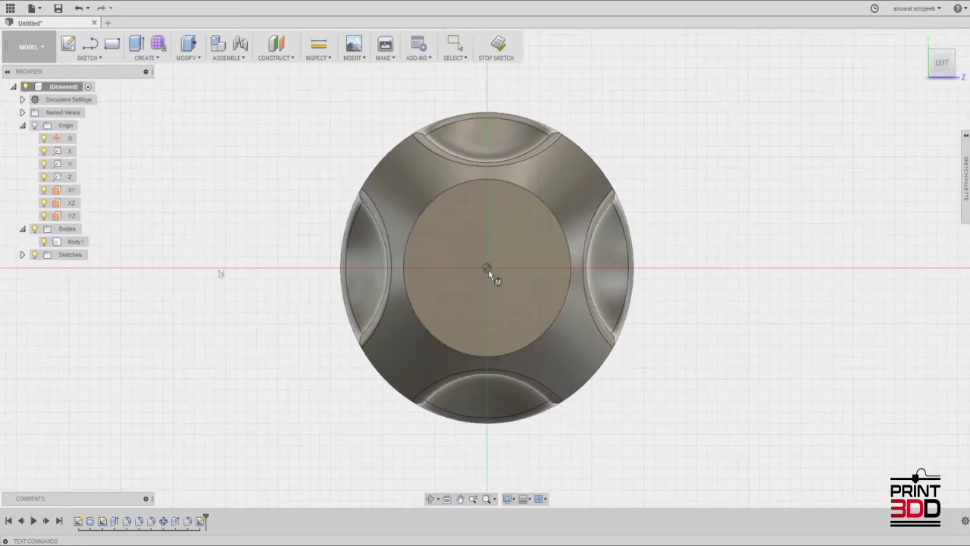
{"action": "left_click", "coordinate": [488, 268]}
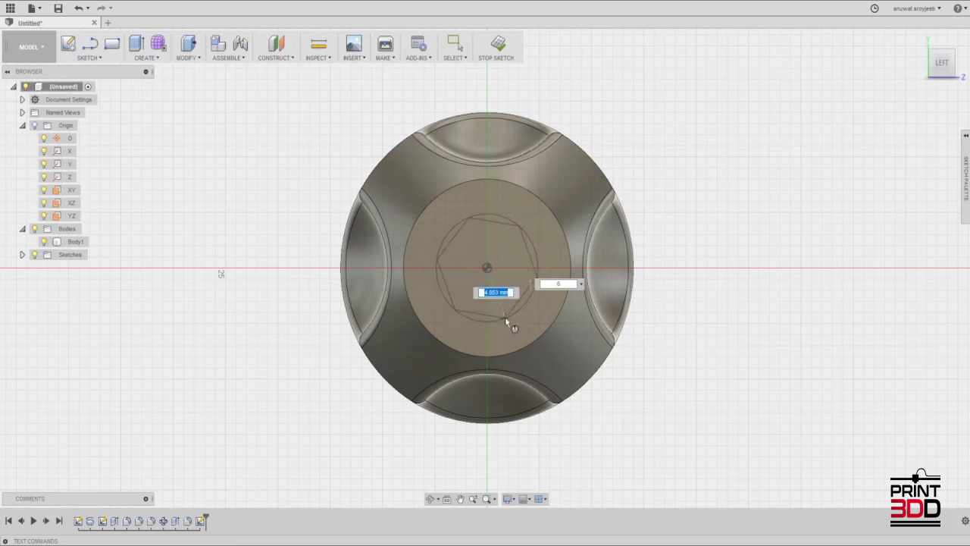
{"action": "right_click", "coordinate": [491, 328]}
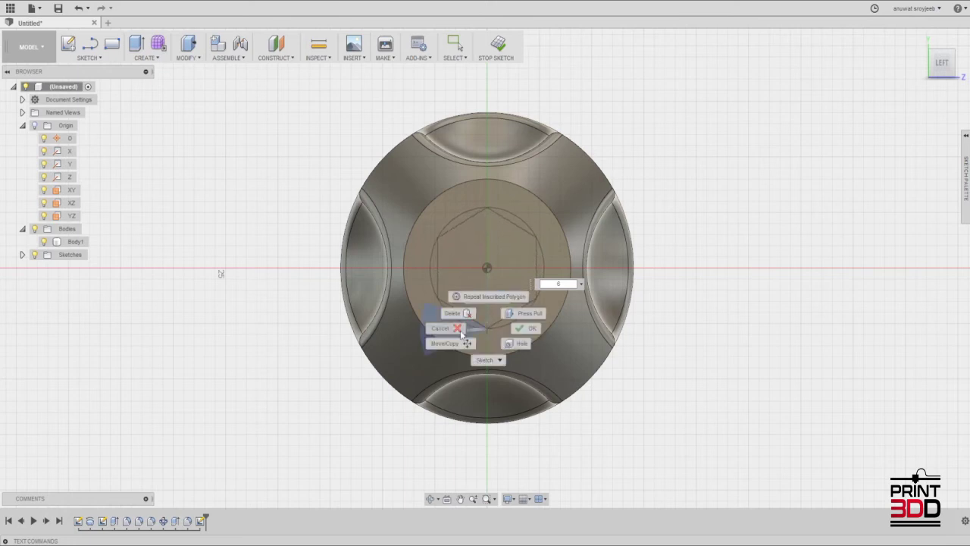
{"action": "left_click", "coordinate": [476, 297]}
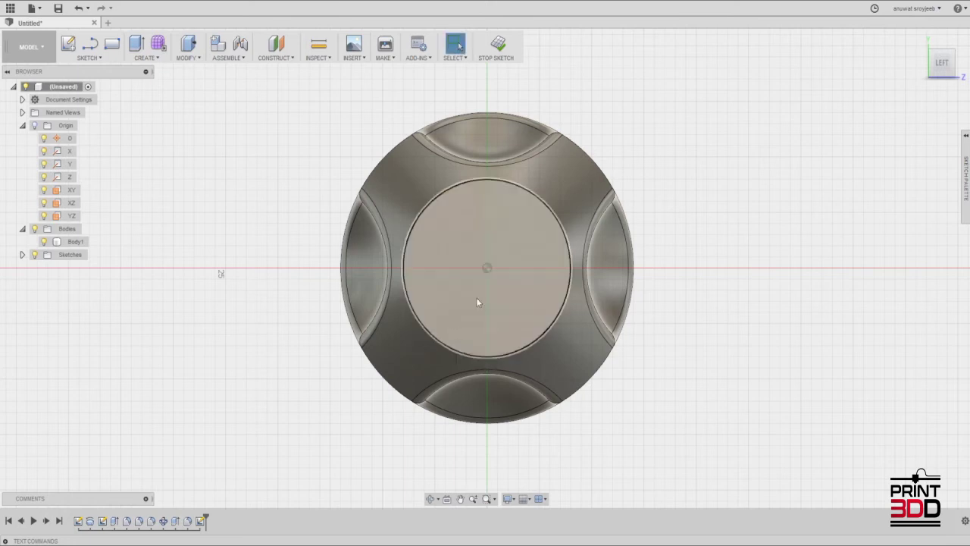
Step: Draw a 6.5 mm circumscribed hexagon centred on the origin
{"action": "left_click", "coordinate": [97, 58]}
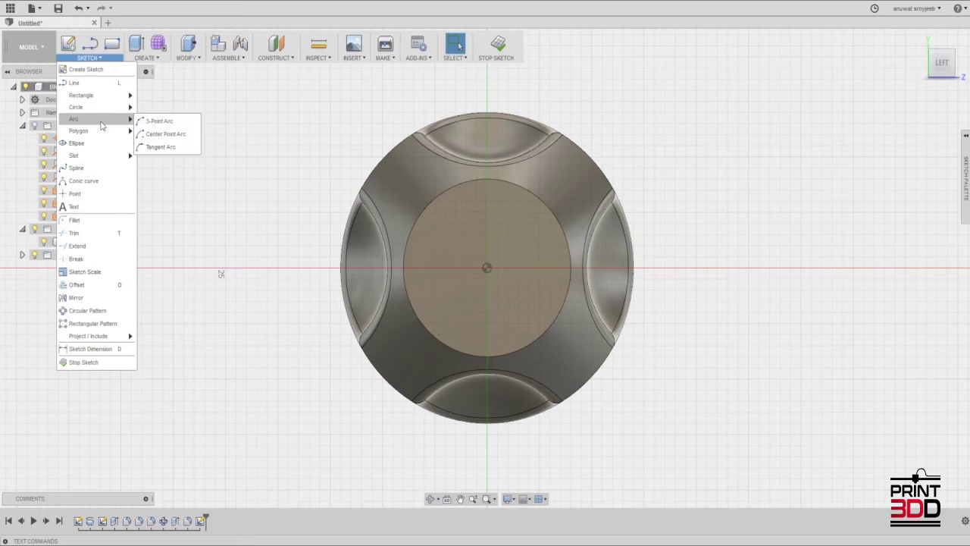
{"action": "mouse_move", "coordinate": [79, 131]}
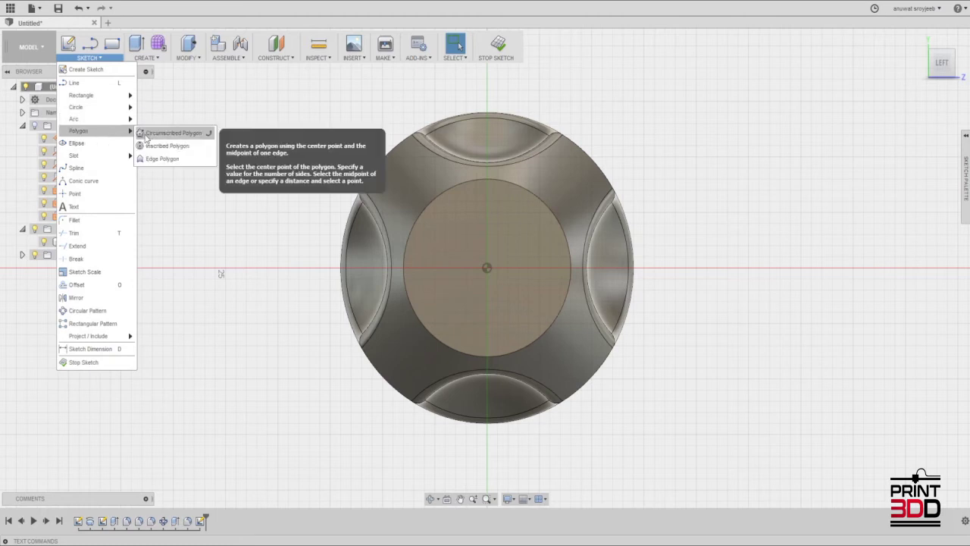
{"action": "left_click", "coordinate": [148, 134]}
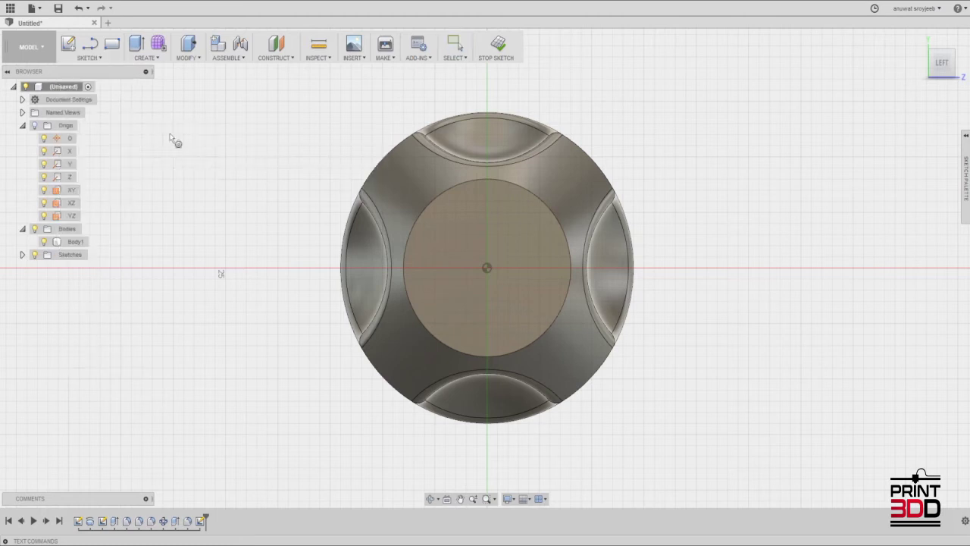
{"action": "left_click", "coordinate": [486, 269]}
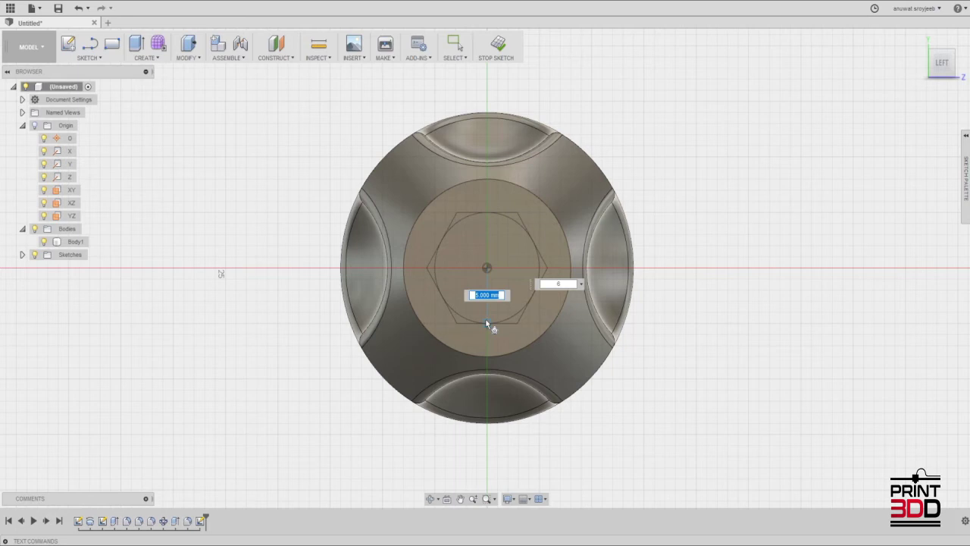
{"action": "type", "text": "6"}
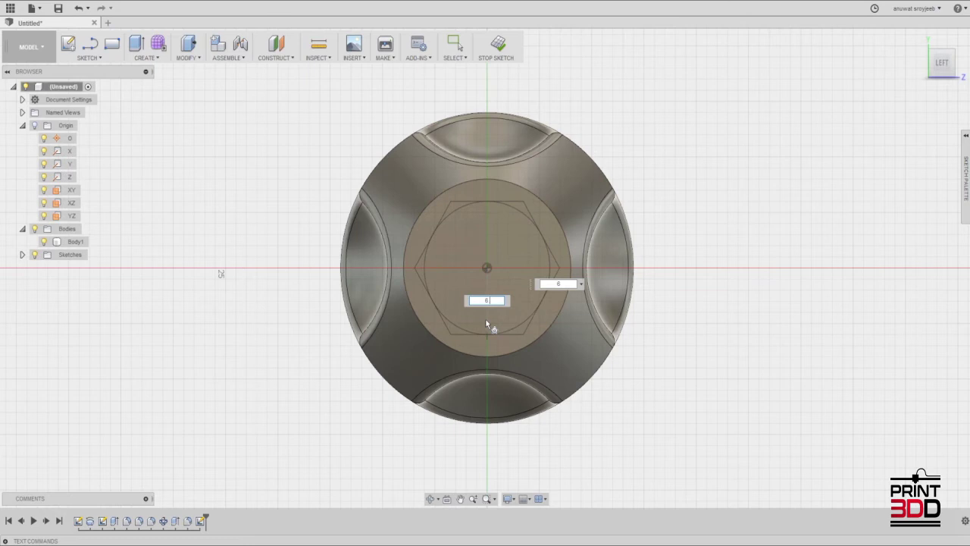
{"action": "type", "text": ".5"}
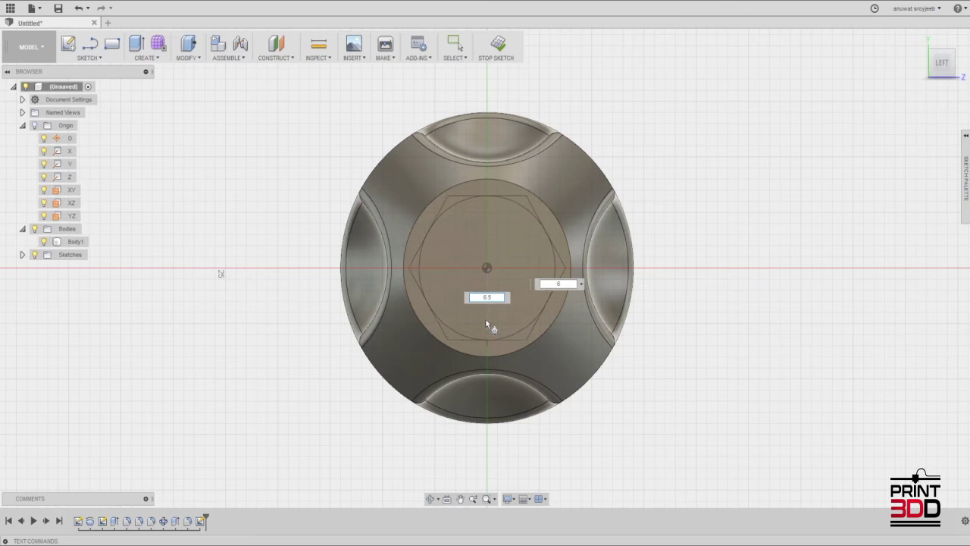
{"action": "key", "text": "Return"}
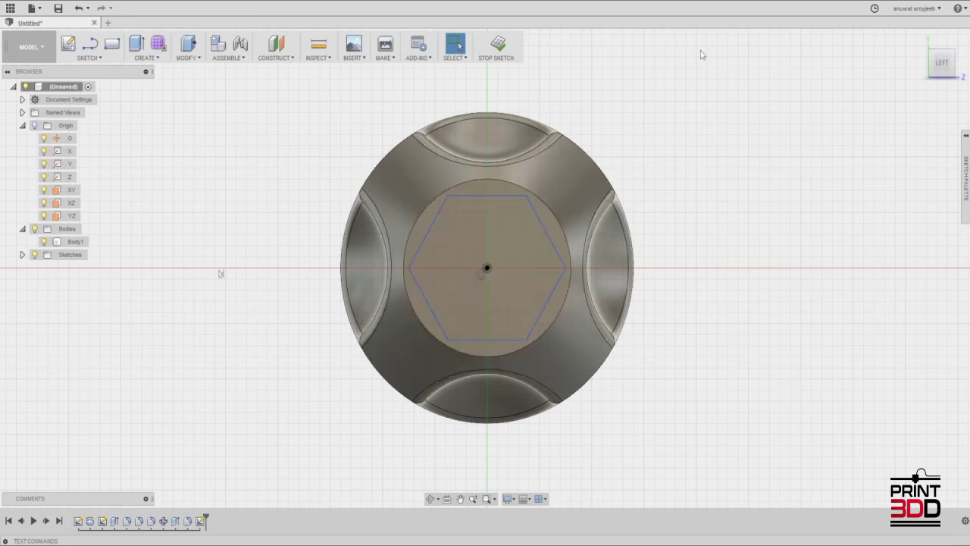
Step: Dimension the hexagon's top and bottom flats to 6.50 mm apart
{"action": "left_click", "coordinate": [88, 58]}
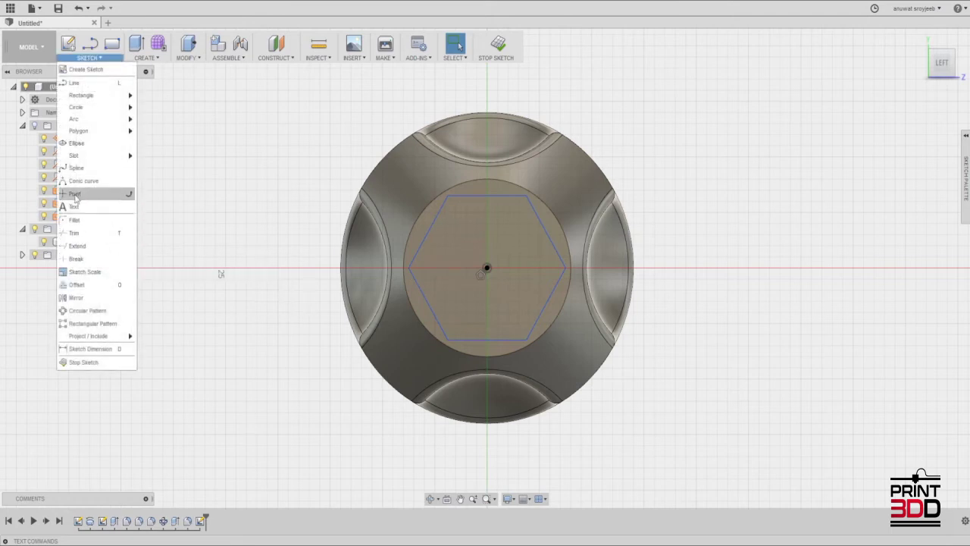
{"action": "left_click", "coordinate": [87, 349]}
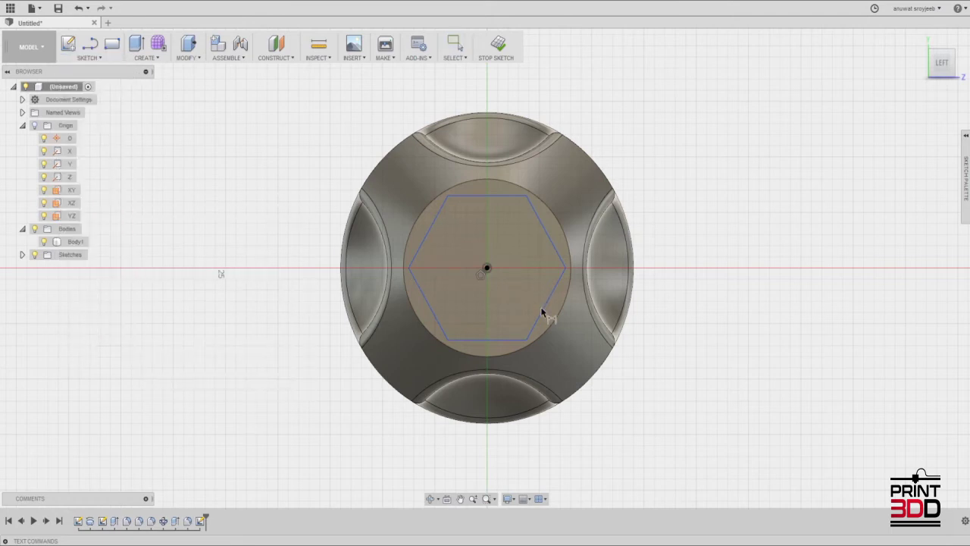
{"action": "left_click", "coordinate": [499, 343]}
{"action": "left_click", "coordinate": [494, 198]}
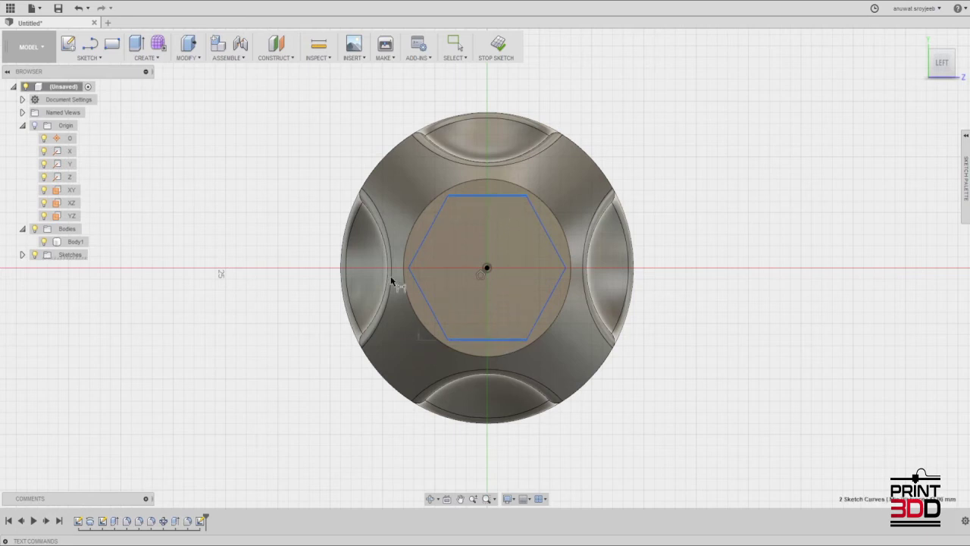
{"action": "left_click", "coordinate": [242, 284]}
{"action": "type", "text": "6.5"}
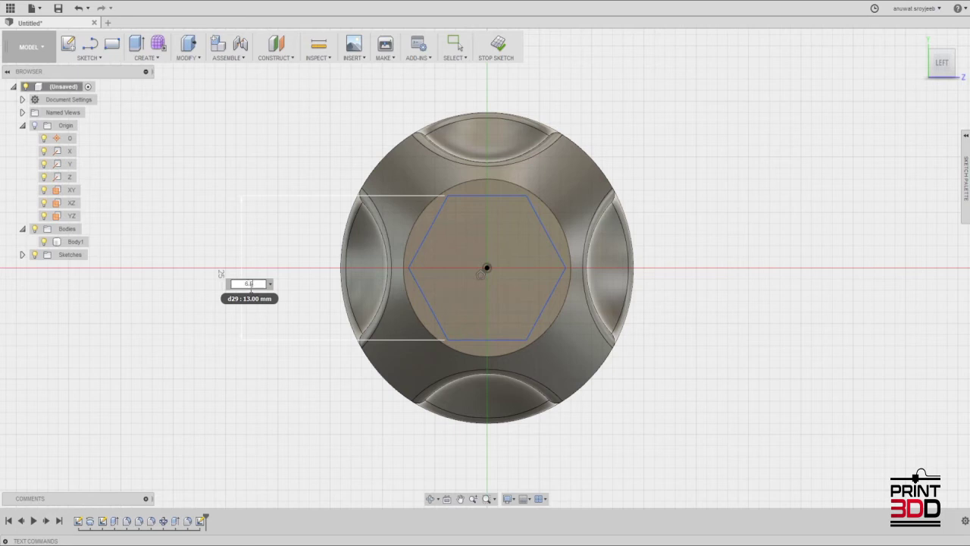
{"action": "key", "text": "Return"}
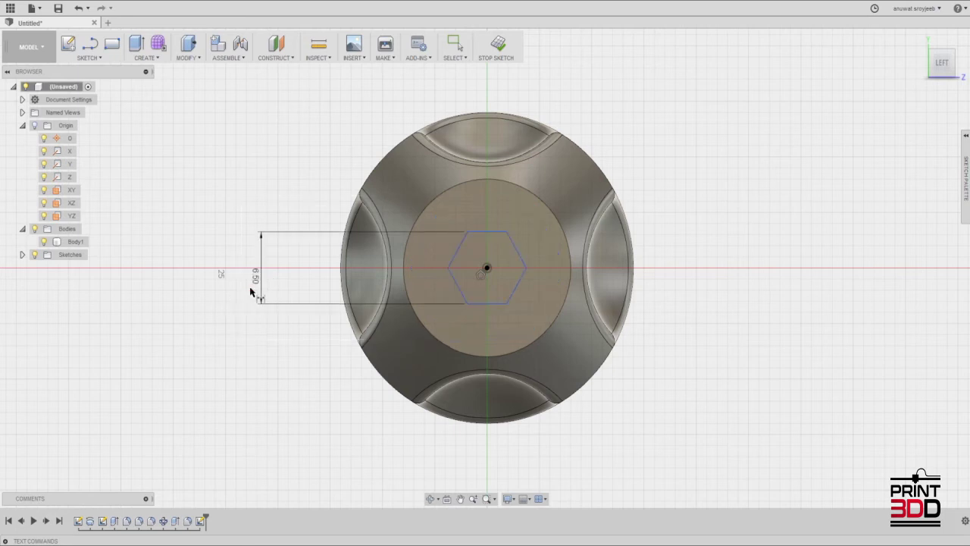
Step: Start an extrude on the hexagon profile at the handle's end
{"action": "left_click", "coordinate": [137, 44]}
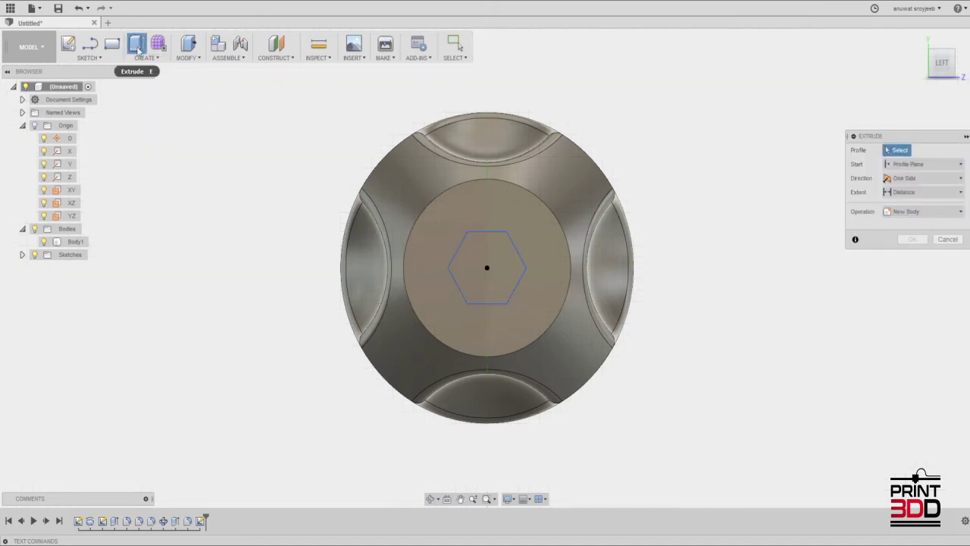
{"action": "left_click", "coordinate": [146, 58]}
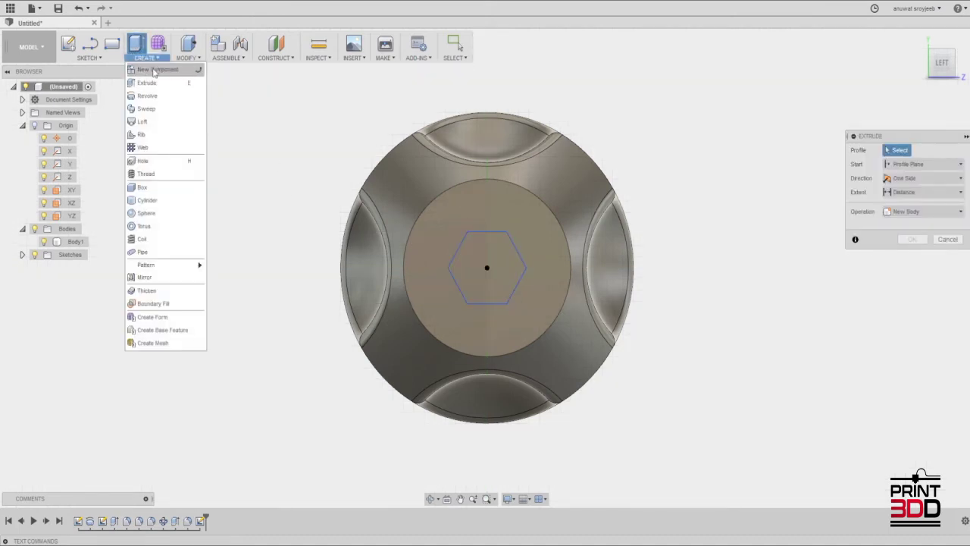
{"action": "left_click", "coordinate": [153, 84]}
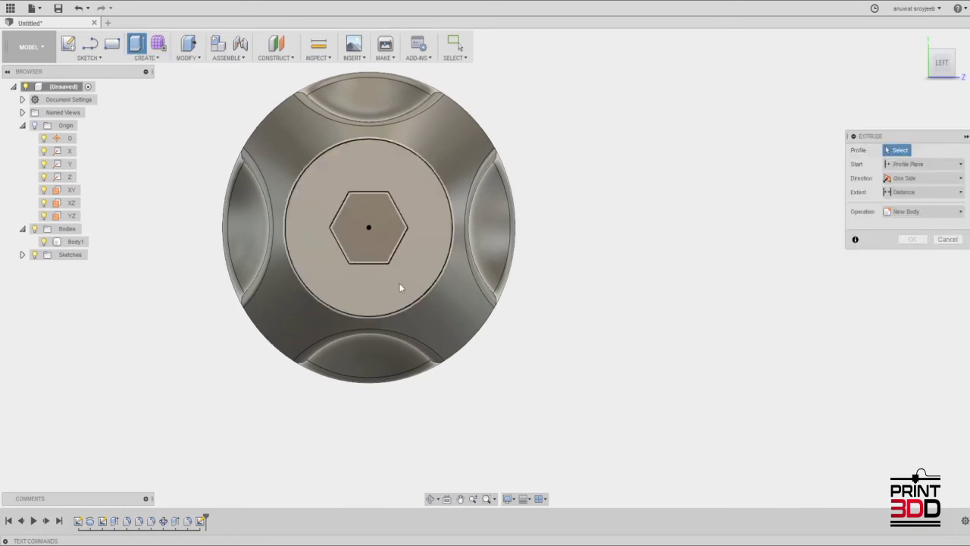
{"action": "left_click", "coordinate": [386, 245]}
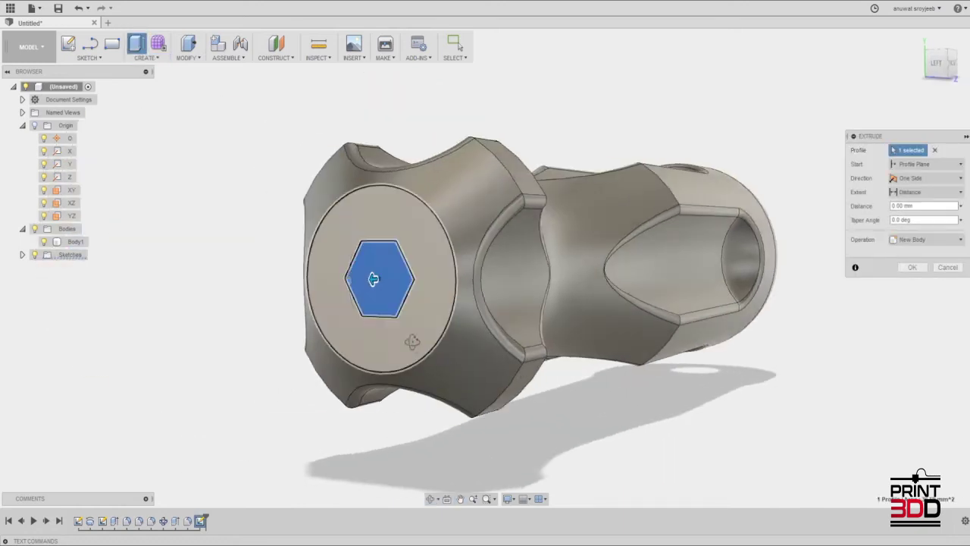
{"action": "middle_click_drag", "start_coordinate": [521, 373], "coordinate": [405, 336], "text": "shift"}
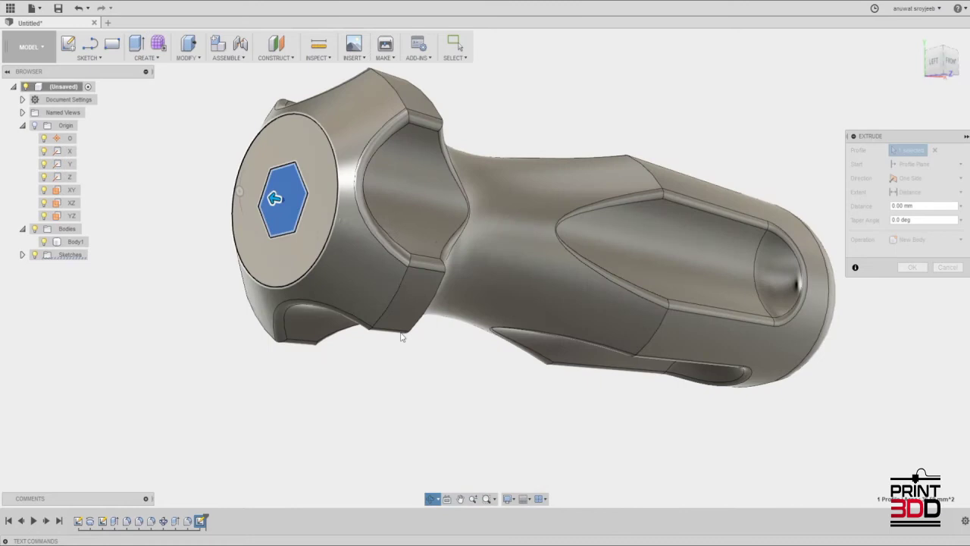
{"action": "mouse_move", "coordinate": [274, 198]}
{"action": "middle_mouse_down", "text": "shift"}
{"action": "mouse_move", "coordinate": [320, 455]}
{"action": "mouse_move", "coordinate": [325, 389]}
{"action": "mouse_move", "coordinate": [347, 340]}
{"action": "middle_mouse_up", "text": "shift"}
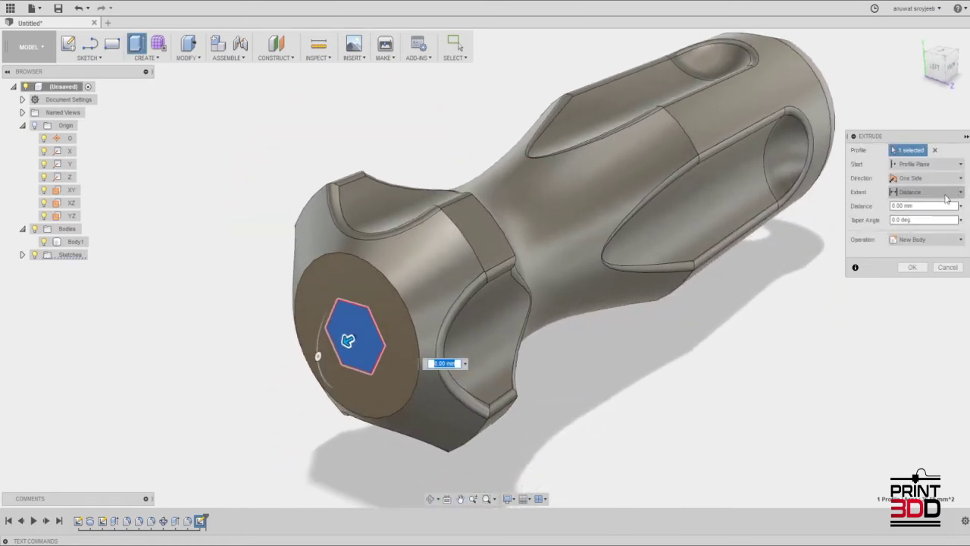
Step: Set the extrude distance to -50 mm to cut the hex socket
{"action": "left_click_drag", "start_coordinate": [347, 341], "coordinate": [570, 252]}
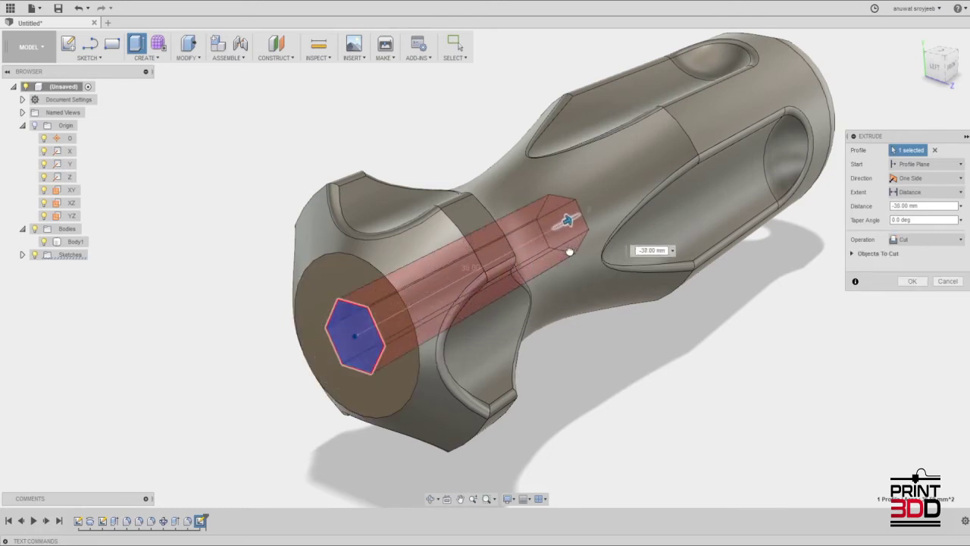
{"action": "type", "text": "50"}
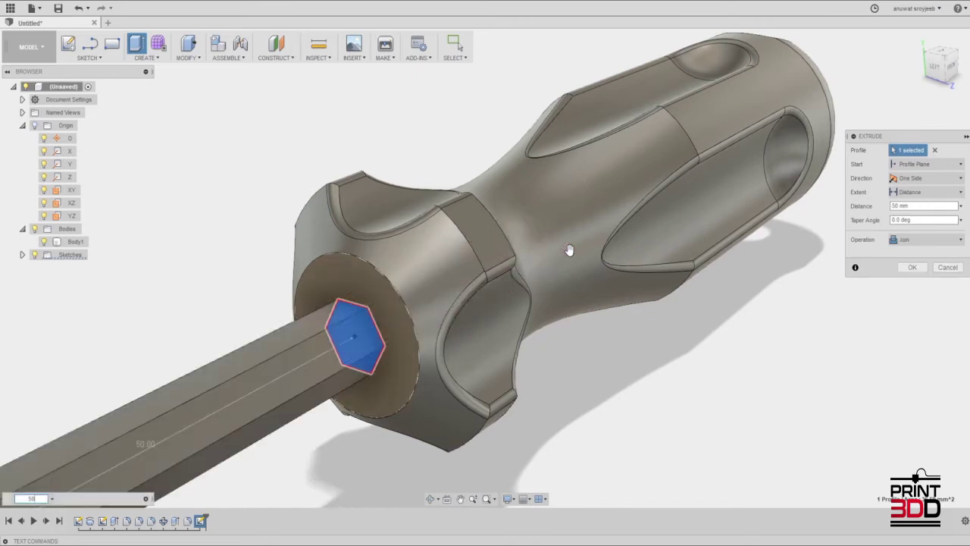
{"action": "left_click", "coordinate": [898, 206]}
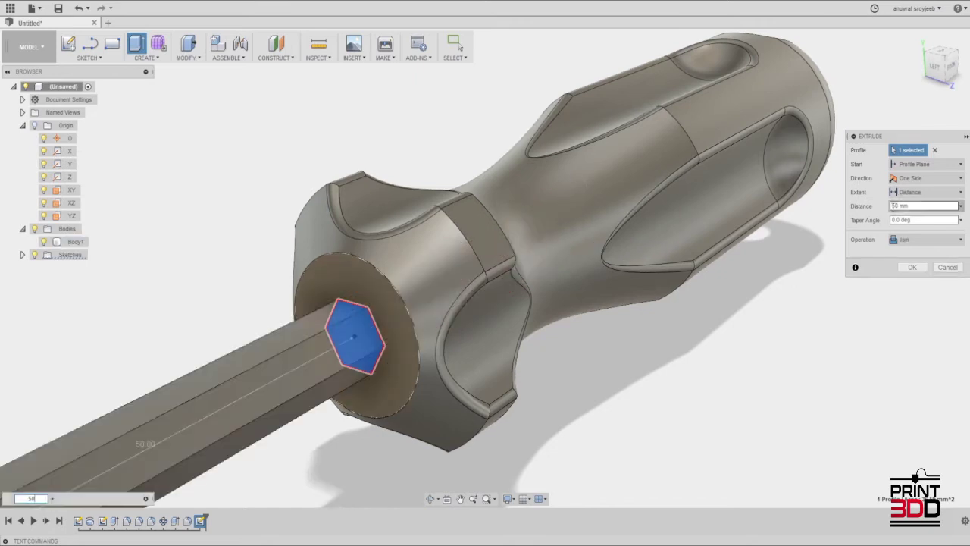
{"action": "type", "text": "-"}
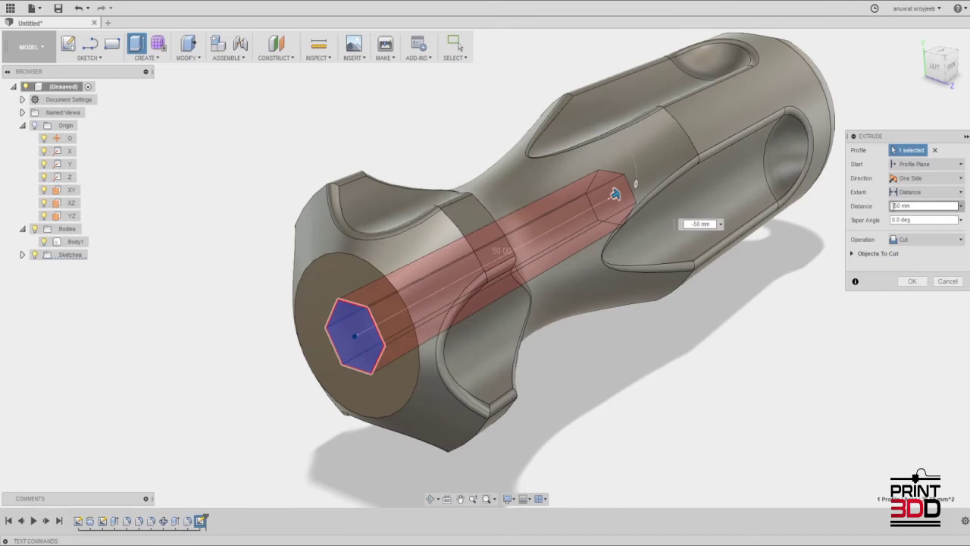
{"action": "key", "text": "Return"}
{"action": "mouse_move", "coordinate": [548, 340]}
{"action": "middle_mouse_down", "text": "shift"}
{"action": "mouse_move", "coordinate": [424, 350]}
{"action": "mouse_move", "coordinate": [806, 353]}
{"action": "middle_mouse_up", "text": "shift"}
{"action": "scroll", "coordinate": [675, 276], "scroll_direction": "up", "scroll_amount": 5}
{"action": "scroll", "coordinate": [675, 276], "scroll_direction": "up", "scroll_amount": 2}
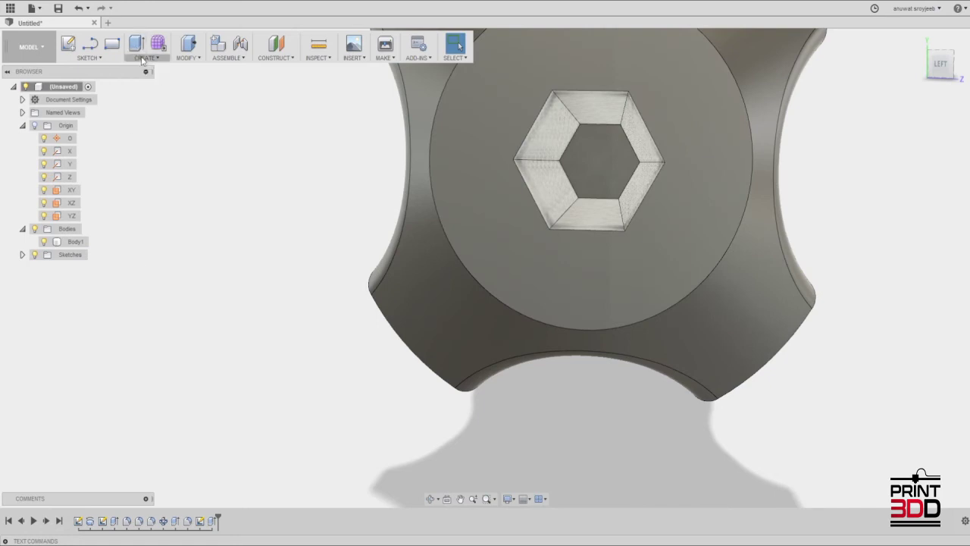
Step: Select the six hexagonal edges of the socket opening for a fillet
{"action": "left_click", "coordinate": [187, 57]}
{"action": "left_click", "coordinate": [189, 82]}
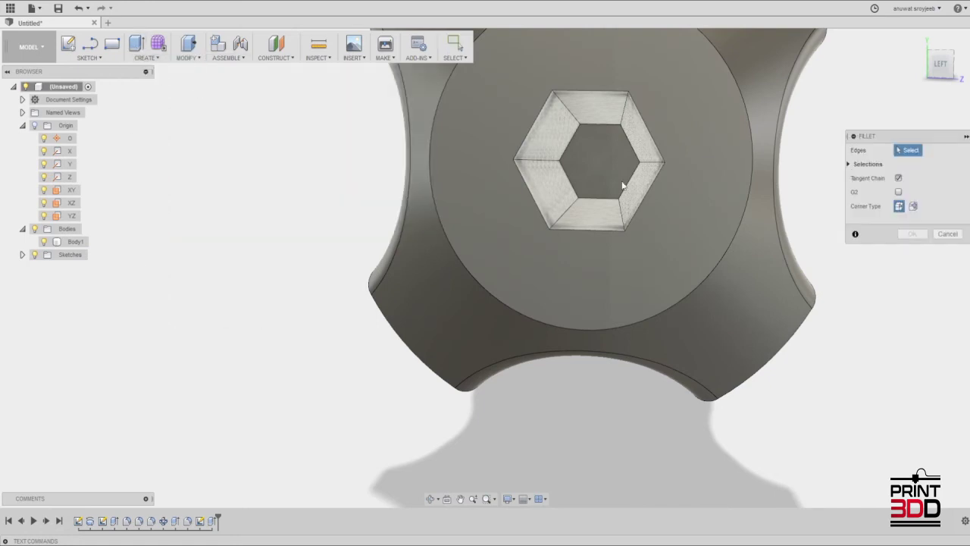
{"action": "left_click", "coordinate": [606, 229]}
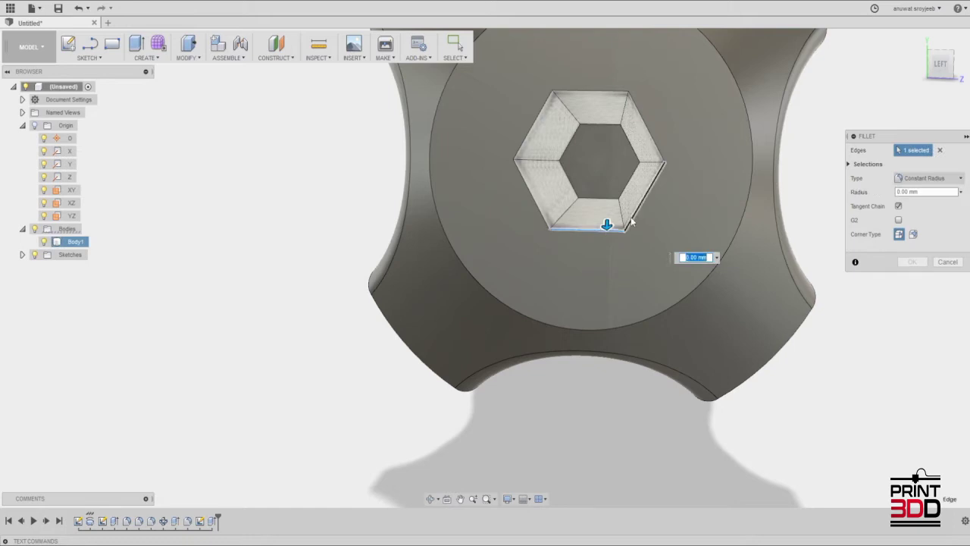
{"action": "left_click", "coordinate": [642, 198]}
{"action": "left_click", "coordinate": [657, 143]}
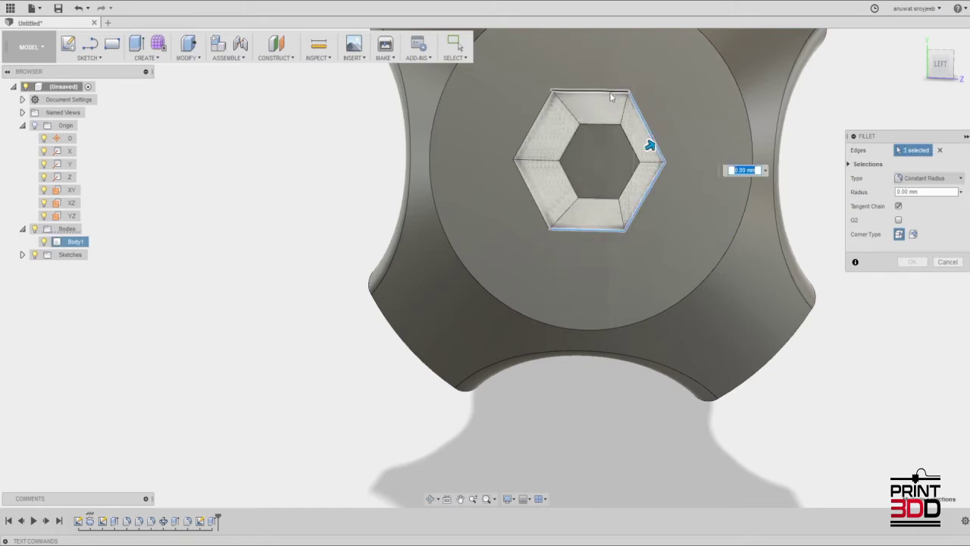
{"action": "left_click", "coordinate": [591, 92]}
{"action": "left_click", "coordinate": [538, 116]}
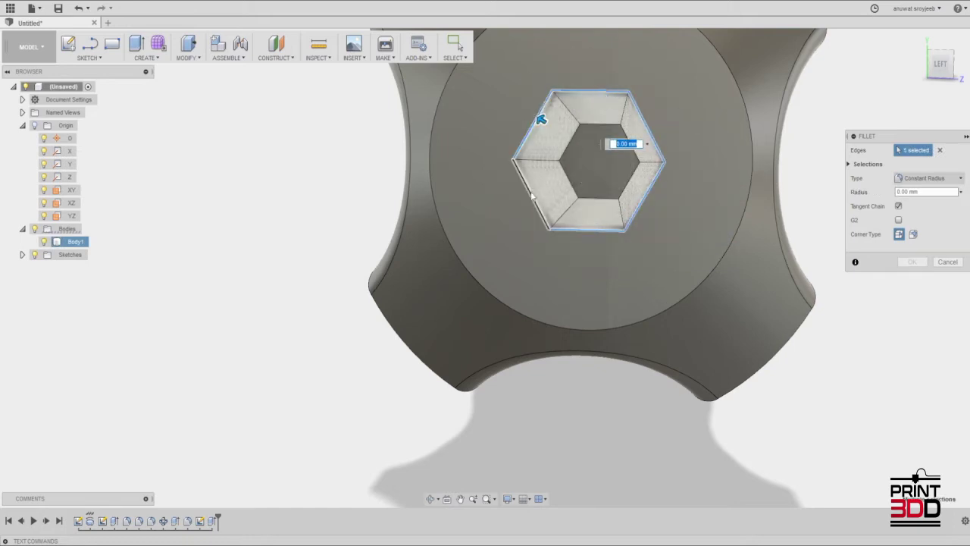
{"action": "left_click", "coordinate": [532, 193]}
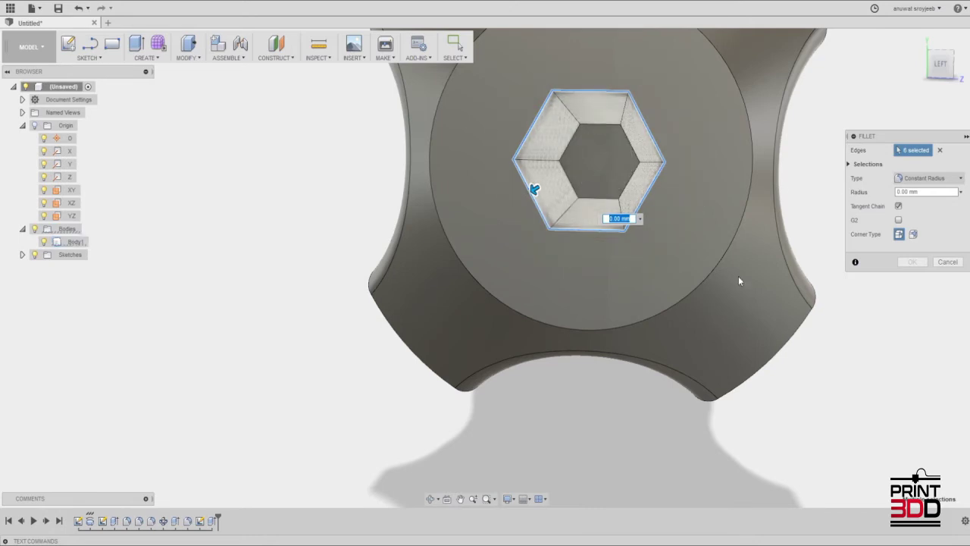
Step: Apply a 1 mm fillet radius to the socket edges and inspect the handle
{"action": "type", "text": "1.5"}
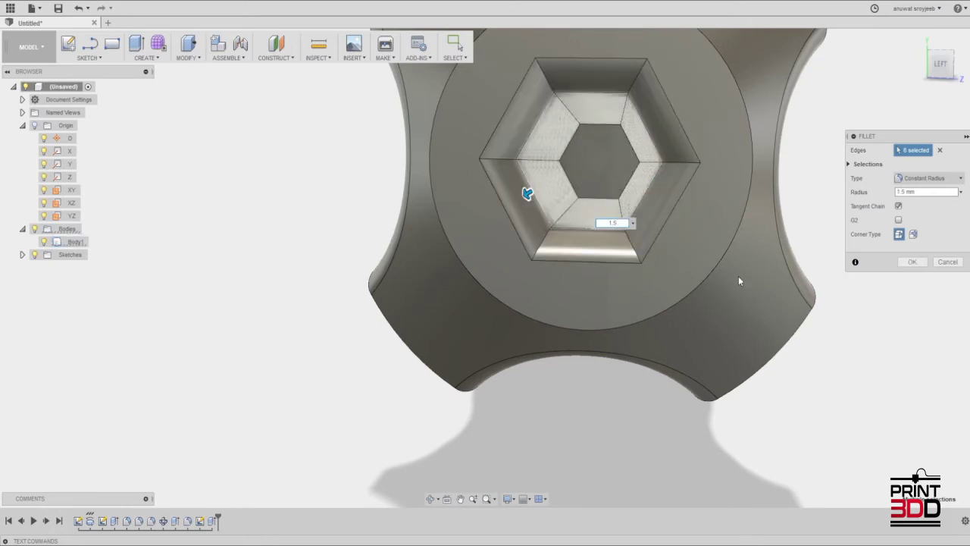
{"action": "key", "text": "BackSpace"}
{"action": "key", "text": "BackSpace"}
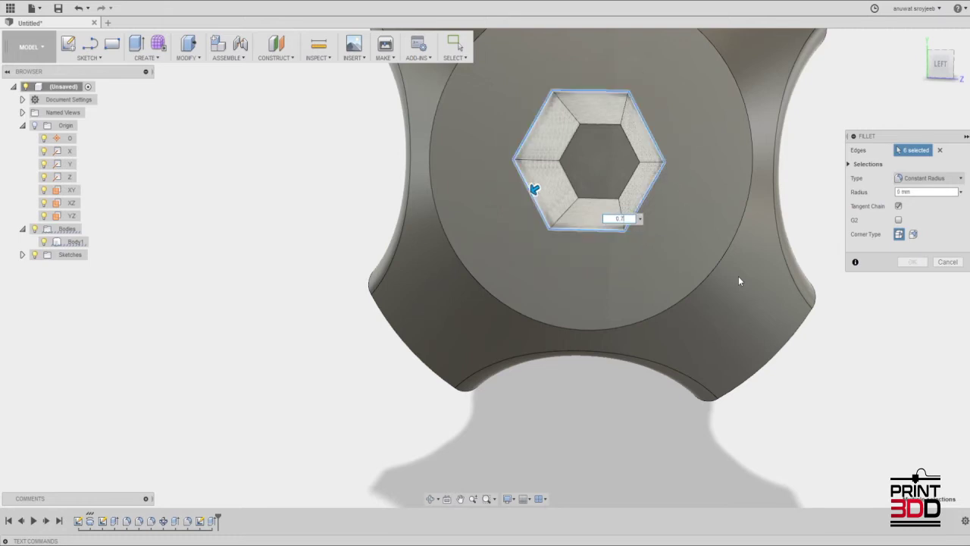
{"action": "key", "text": "Return"}
{"action": "mouse_move", "coordinate": [738, 277]}
{"action": "middle_mouse_down", "text": "shift"}
{"action": "mouse_move", "coordinate": [694, 295]}
{"action": "mouse_move", "coordinate": [547, 320]}
{"action": "mouse_move", "coordinate": [548, 333]}
{"action": "mouse_move", "coordinate": [531, 345]}
{"action": "mouse_move", "coordinate": [606, 347]}
{"action": "mouse_move", "coordinate": [565, 361]}
{"action": "mouse_move", "coordinate": [496, 340]}
{"action": "mouse_move", "coordinate": [455, 353]}
{"action": "mouse_move", "coordinate": [457, 401]}
{"action": "middle_mouse_up", "text": "shift"}
{"action": "scroll", "coordinate": [587, 363], "scroll_direction": "down", "scroll_amount": 3}
{"action": "mouse_move", "coordinate": [439, 276]}
{"action": "middle_mouse_down", "text": "shift"}
{"action": "mouse_move", "coordinate": [423, 306]}
{"action": "mouse_move", "coordinate": [451, 329]}
{"action": "mouse_move", "coordinate": [379, 275]}
{"action": "mouse_move", "coordinate": [369, 223]}
{"action": "mouse_move", "coordinate": [487, 285]}
{"action": "mouse_move", "coordinate": [440, 245]}
{"action": "mouse_move", "coordinate": [440, 232]}
{"action": "mouse_move", "coordinate": [462, 281]}
{"action": "mouse_move", "coordinate": [501, 322]}
{"action": "mouse_move", "coordinate": [379, 368]}
{"action": "mouse_move", "coordinate": [476, 280]}
{"action": "mouse_move", "coordinate": [243, 104]}
{"action": "middle_mouse_up", "text": "shift"}
{"action": "key", "text": "Escape"}
{"action": "scroll", "coordinate": [356, 379], "scroll_direction": "up", "scroll_amount": 2}
{"action": "scroll", "coordinate": [356, 379], "scroll_direction": "up", "scroll_amount": 5}
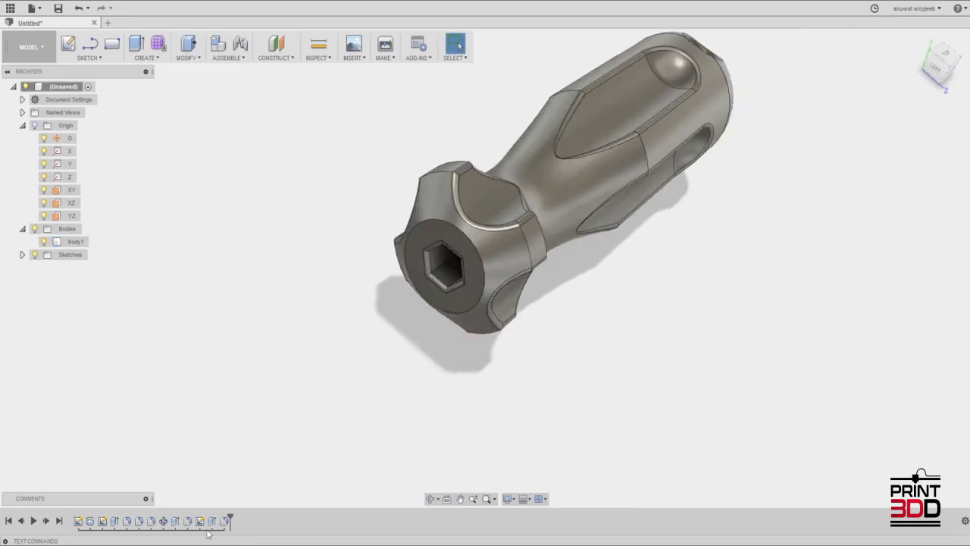
Step: Start a line sketch on the YZ plane and reveal Sketch1–Sketch4 in the browser
{"action": "left_click", "coordinate": [112, 44]}
{"action": "left_click", "coordinate": [88, 57]}
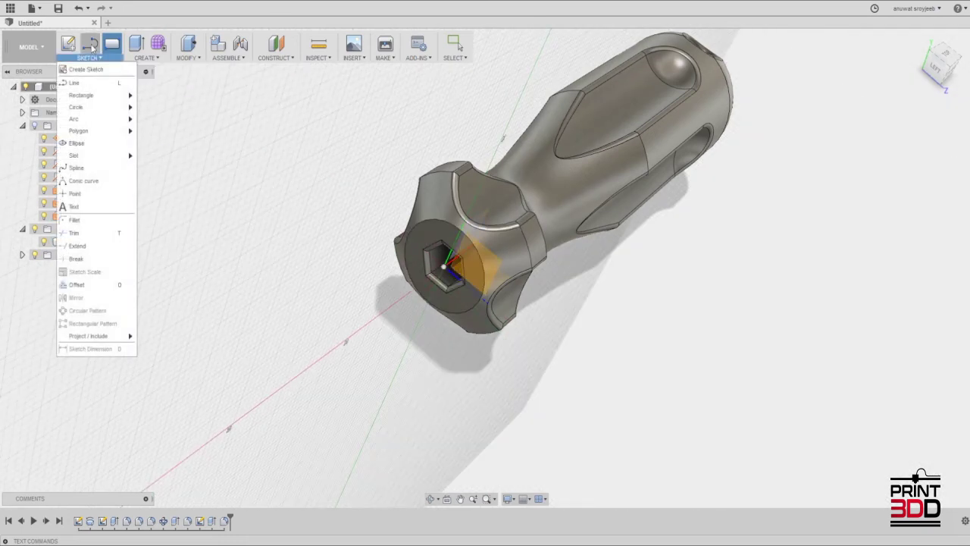
{"action": "left_click", "coordinate": [76, 79]}
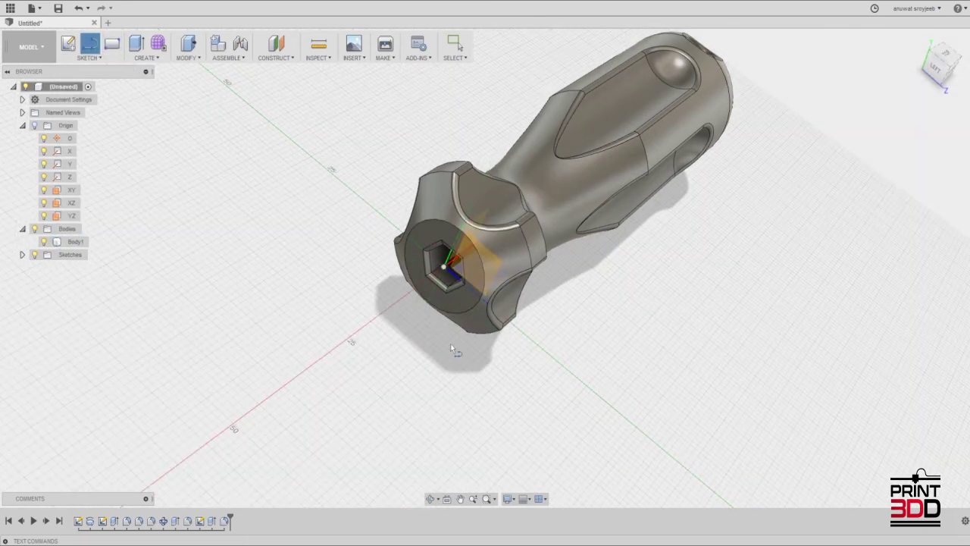
{"action": "left_click", "coordinate": [475, 263]}
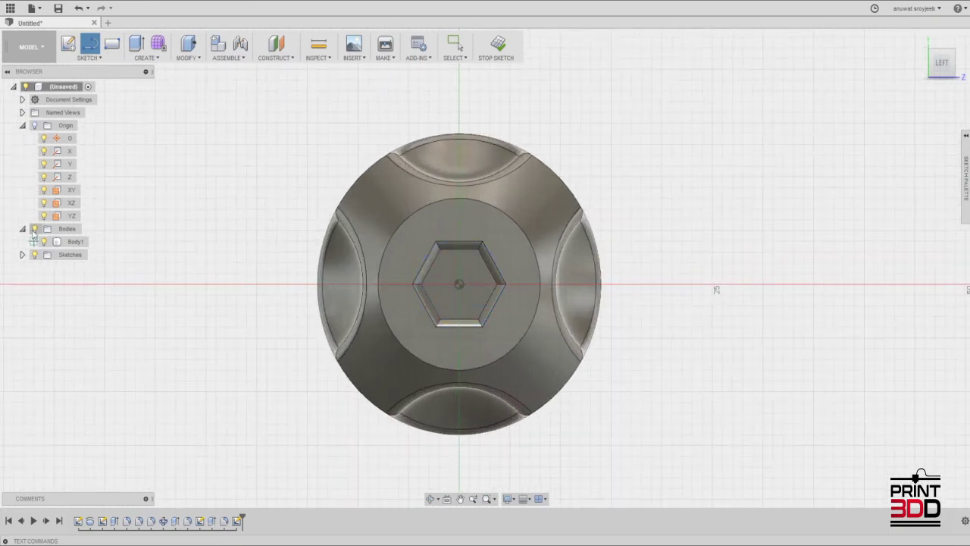
{"action": "left_click", "coordinate": [22, 254]}
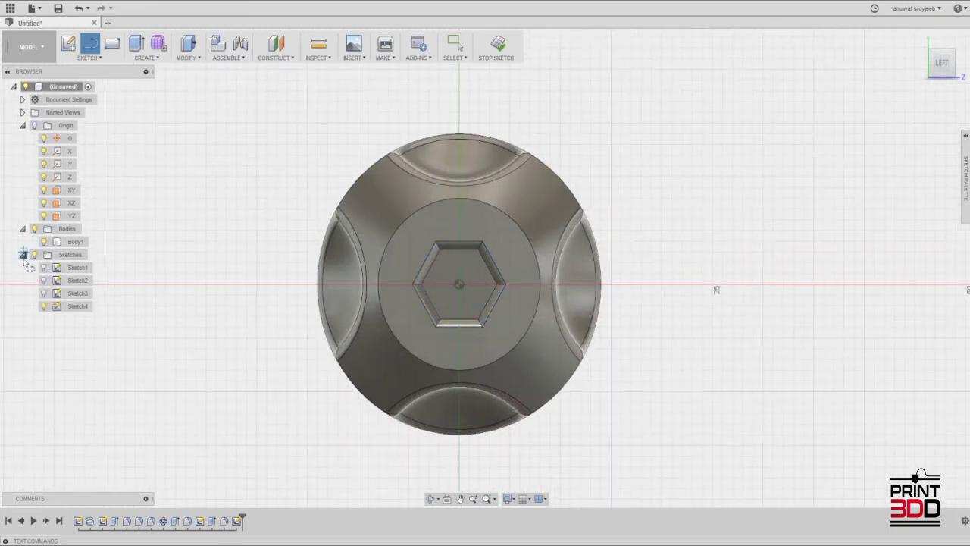
{"action": "left_click", "coordinate": [137, 43]}
Step: Extrude the hexagon profile outward as a shaft of about 51 mm
{"action": "left_click", "coordinate": [453, 278]}
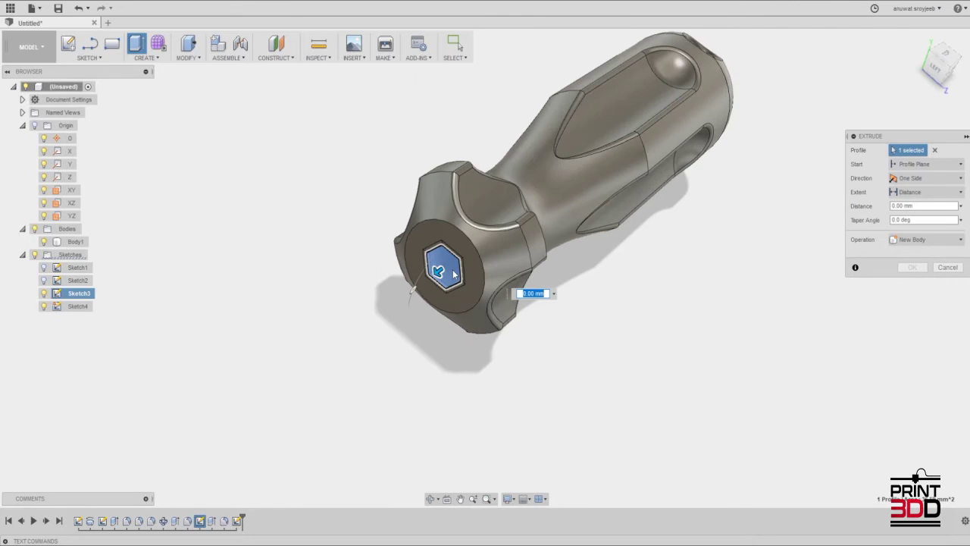
{"action": "left_click_drag", "start_coordinate": [342, 372], "coordinate": [227, 424]}
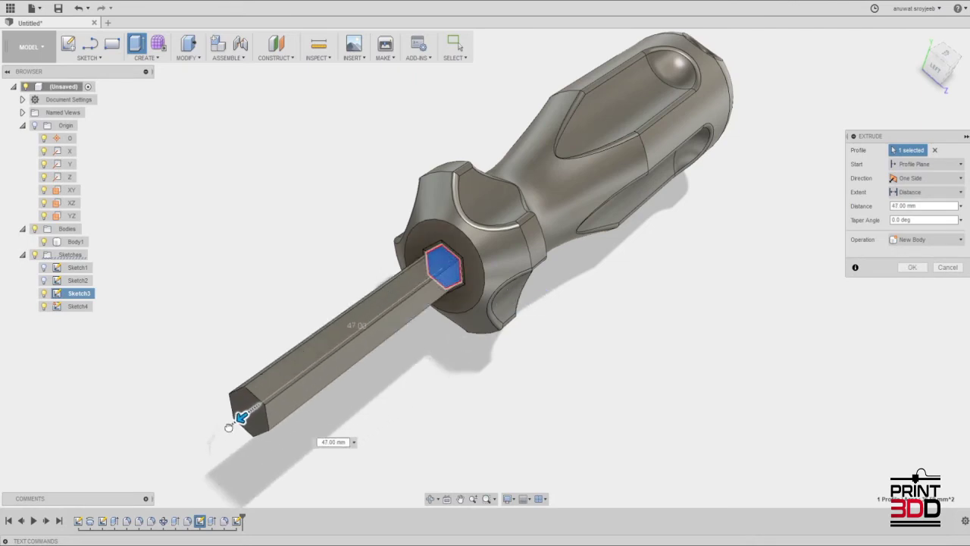
{"action": "scroll", "coordinate": [228, 424], "scroll_direction": "down", "scroll_amount": 2}
{"action": "middle_click_drag", "start_coordinate": [390, 413], "coordinate": [387, 337]}
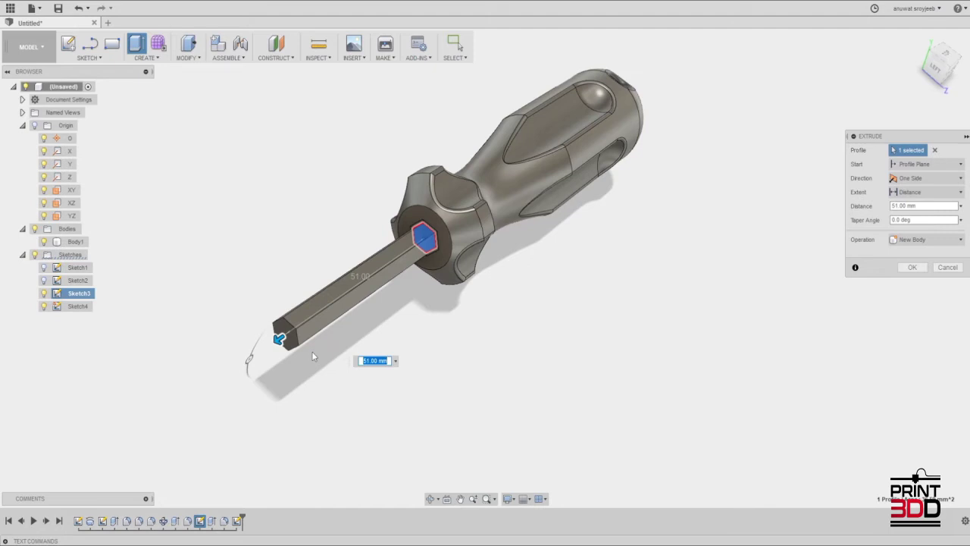
{"action": "key", "text": "Return"}
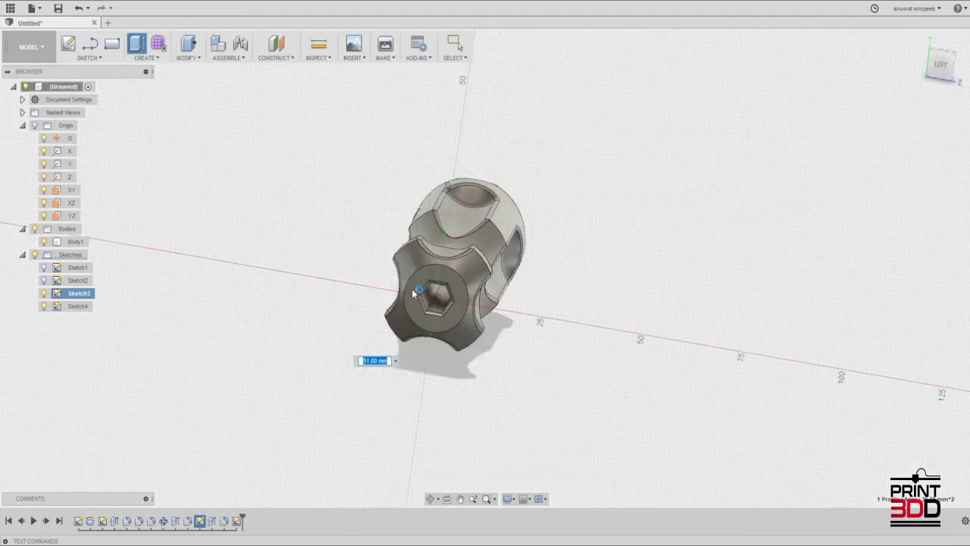
Step: Extrude the hexagon profile two-sided, with the second side 50 mm into the handle
{"action": "left_click", "coordinate": [137, 44]}
{"action": "left_click", "coordinate": [426, 241]}
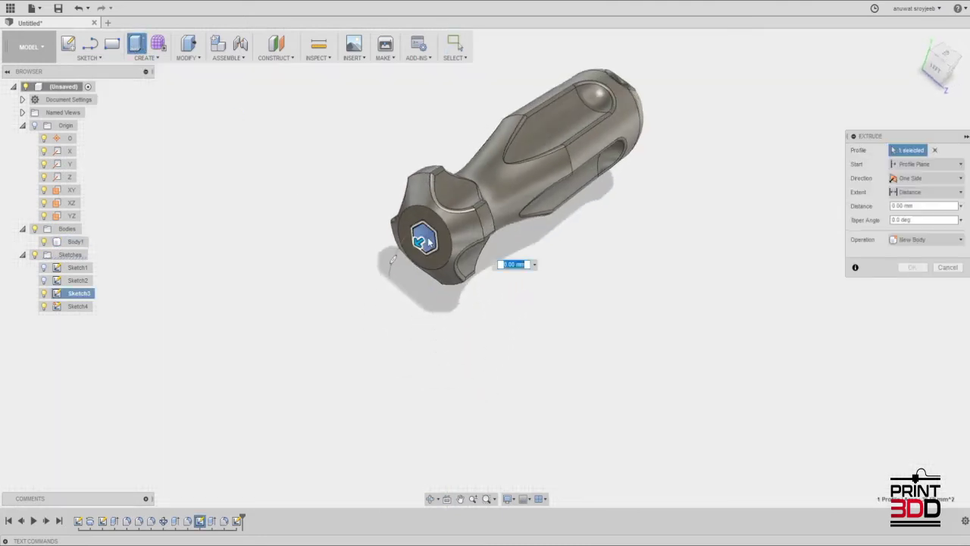
{"action": "left_click", "coordinate": [940, 178]}
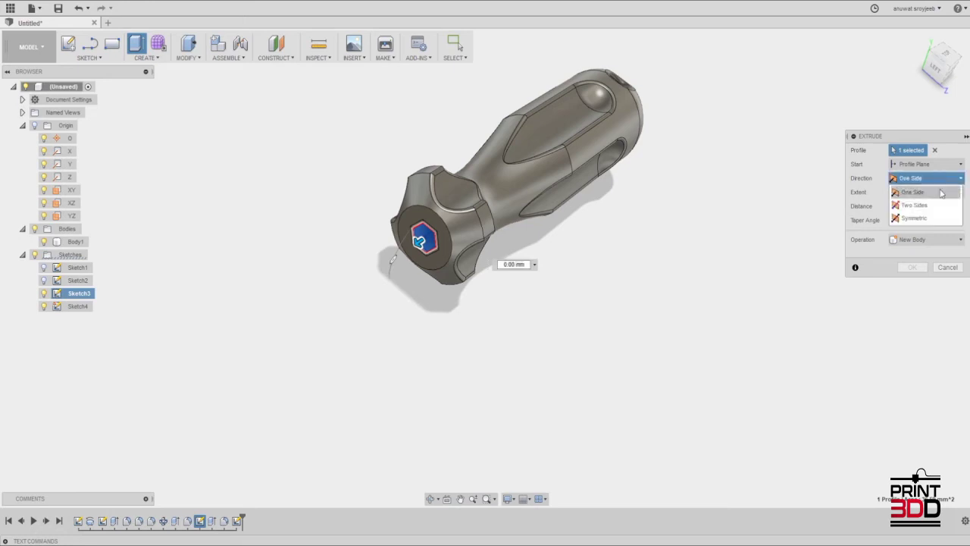
{"action": "left_click", "coordinate": [919, 205]}
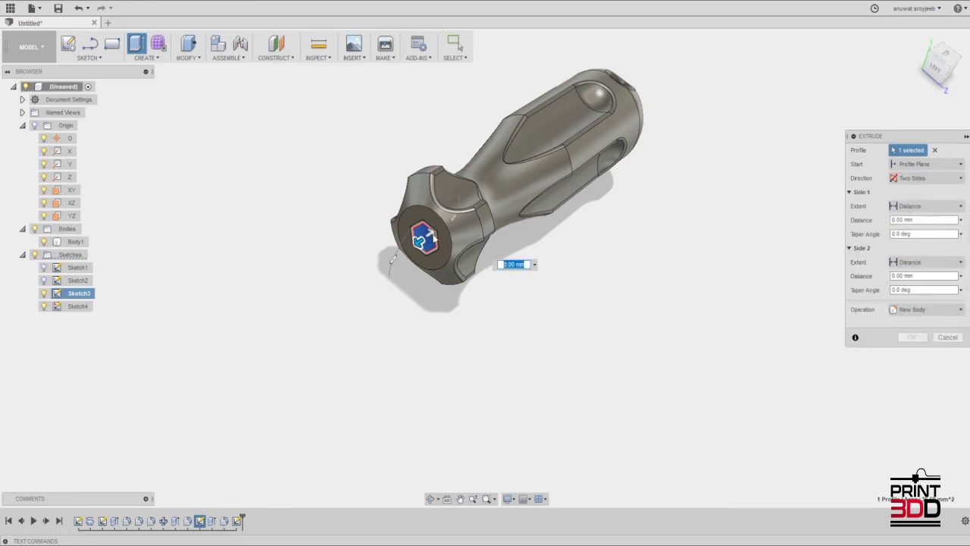
{"action": "scroll", "coordinate": [434, 237], "scroll_direction": "up", "scroll_amount": 2}
{"action": "scroll", "coordinate": [429, 243], "scroll_direction": "up", "scroll_amount": 3}
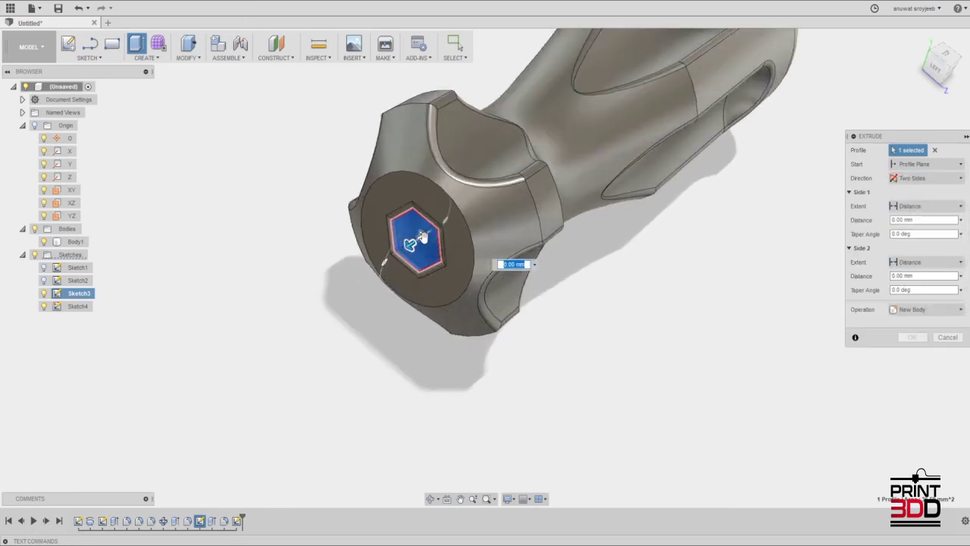
{"action": "left_click_drag", "start_coordinate": [422, 238], "coordinate": [522, 192]}
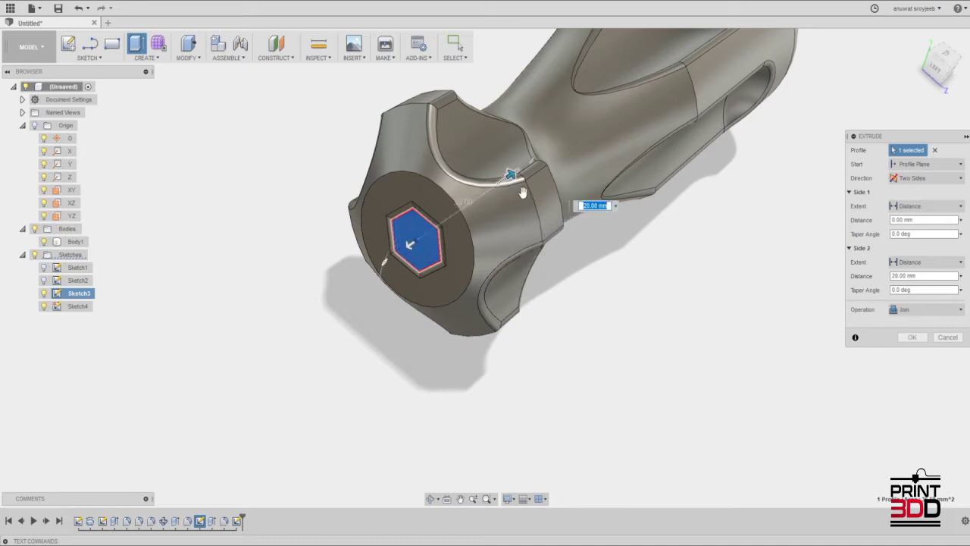
{"action": "type", "text": "50"}
{"action": "key", "text": "Return"}
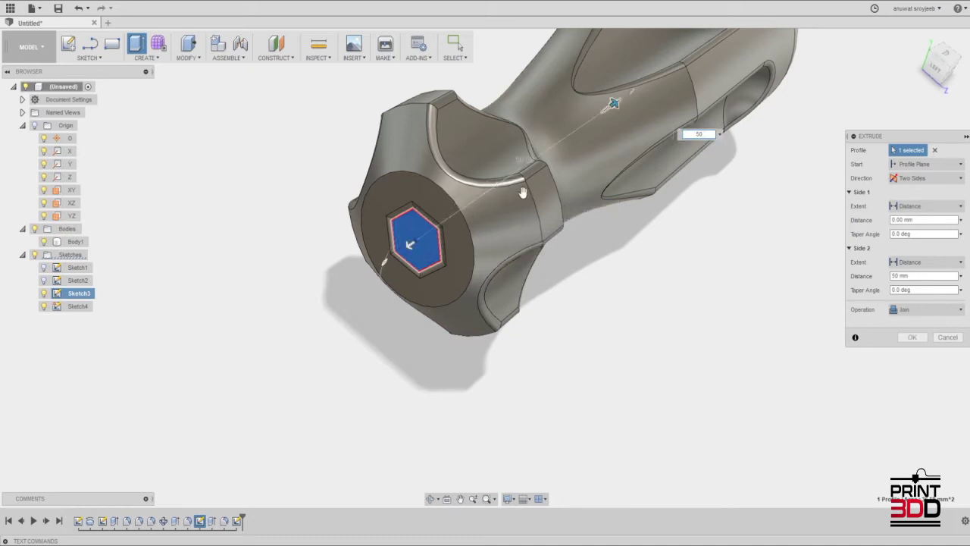
{"action": "key", "text": "Return"}
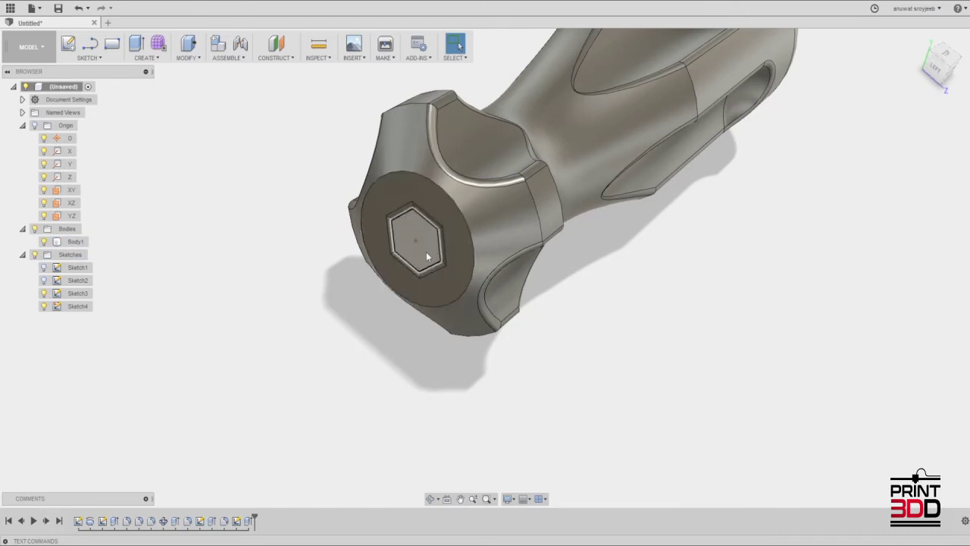
Step: Begin another hexagon extrude, cancel it, and view the socket end-on
{"action": "left_click", "coordinate": [136, 44]}
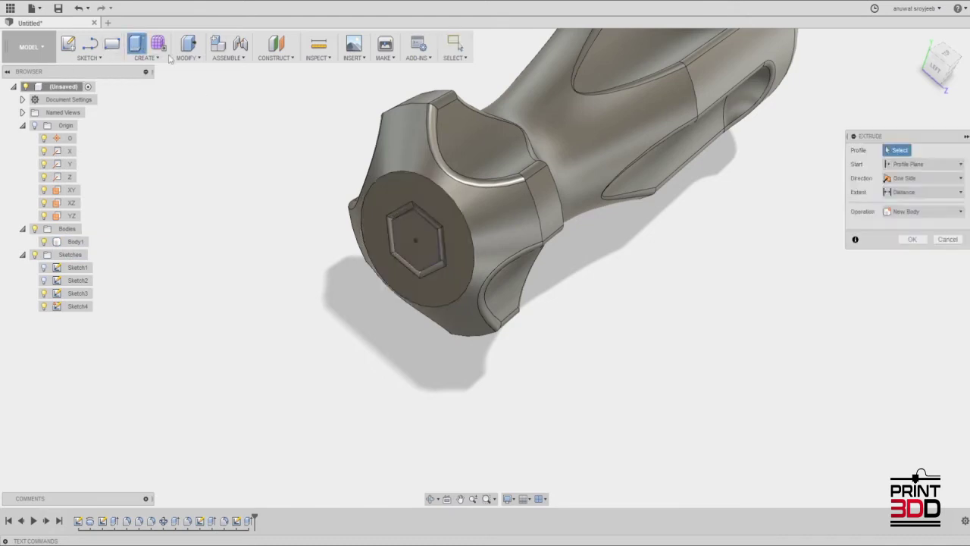
{"action": "left_click", "coordinate": [416, 241]}
{"action": "left_click_drag", "start_coordinate": [408, 248], "coordinate": [189, 399]}
{"action": "scroll", "coordinate": [351, 332], "scroll_direction": "up", "scroll_amount": 2}
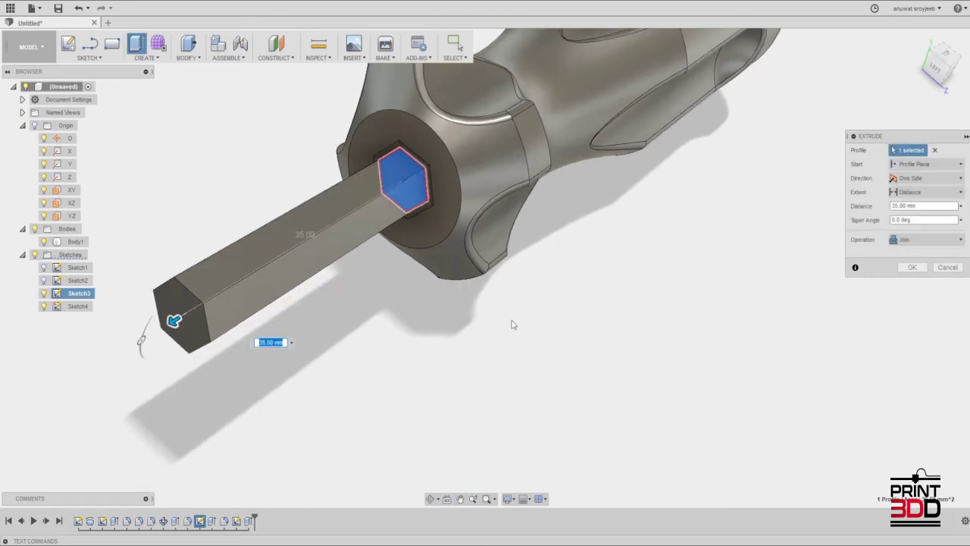
{"action": "key", "text": "Escape"}
{"action": "left_click", "coordinate": [459, 284]}
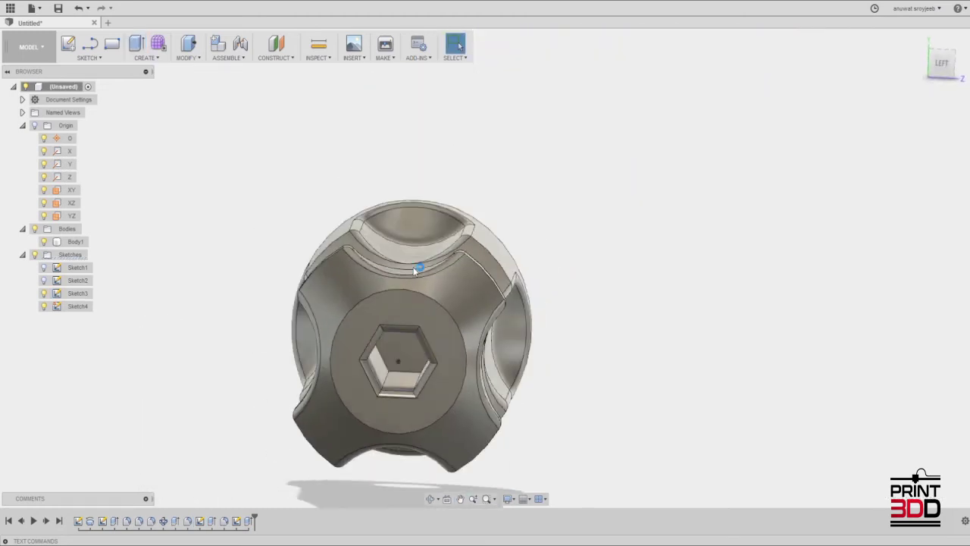
Step: Extrude the socket hexagon with Two Sides, Side 2 set to 50 mm
{"action": "left_click", "coordinate": [137, 44]}
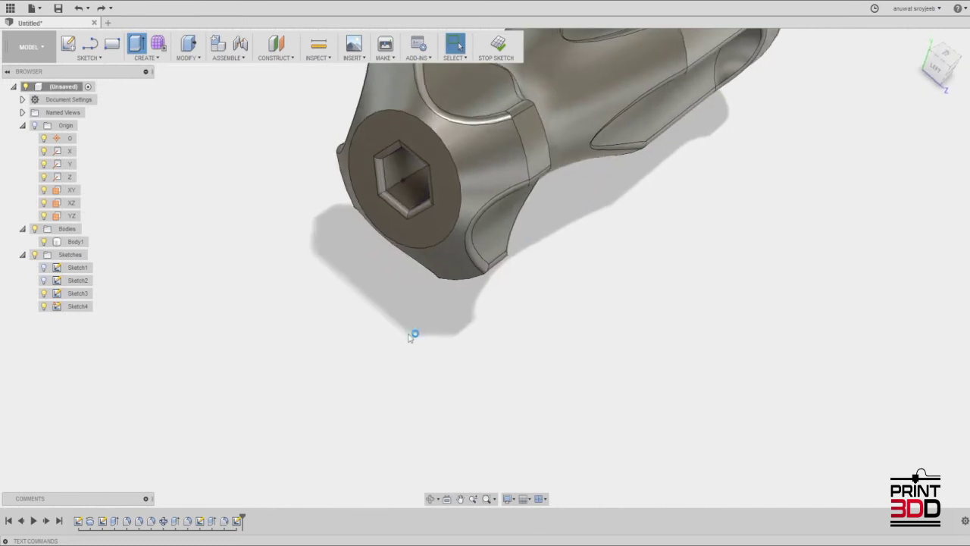
{"action": "left_click", "coordinate": [413, 179]}
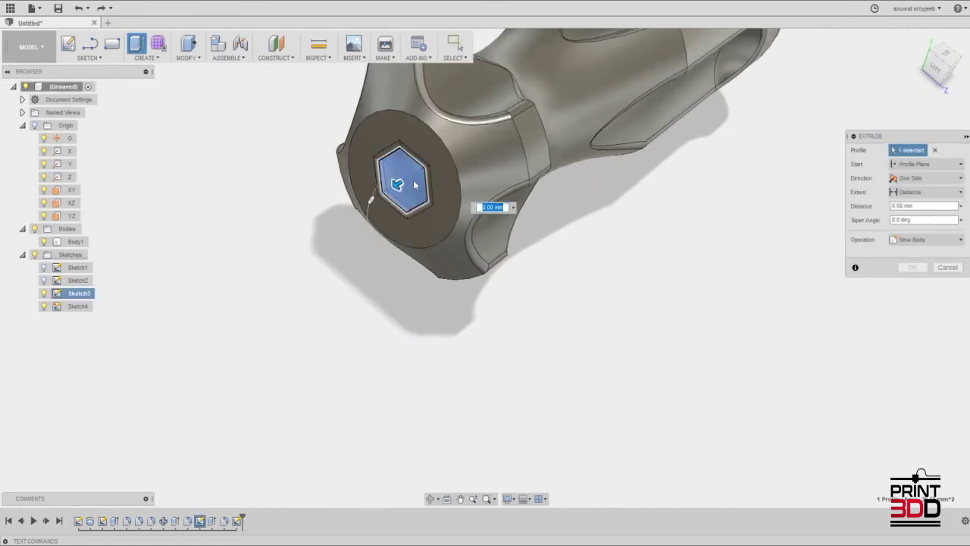
{"action": "left_click", "coordinate": [939, 194]}
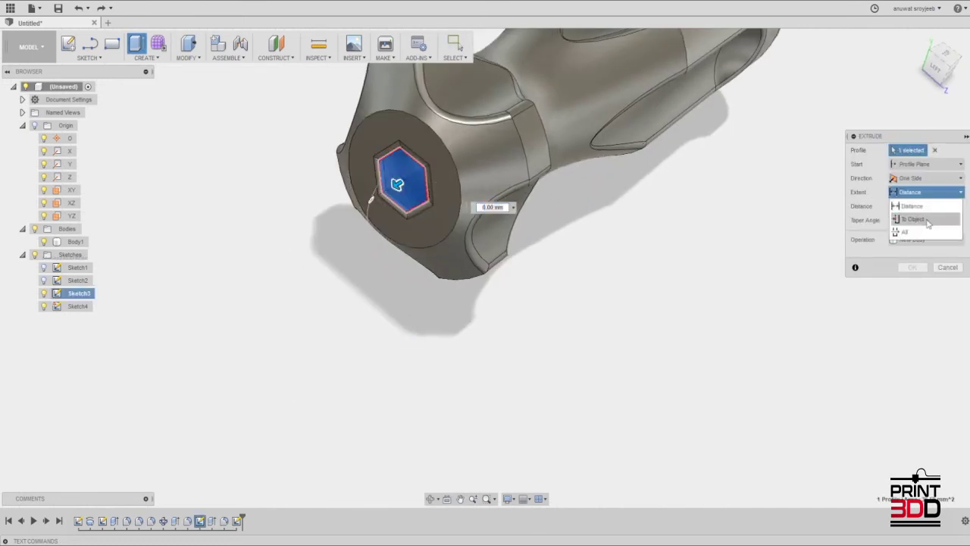
{"action": "left_click", "coordinate": [922, 187]}
{"action": "left_click", "coordinate": [922, 179]}
{"action": "left_click", "coordinate": [918, 218]}
{"action": "left_click", "coordinate": [927, 179]}
{"action": "left_click", "coordinate": [915, 204]}
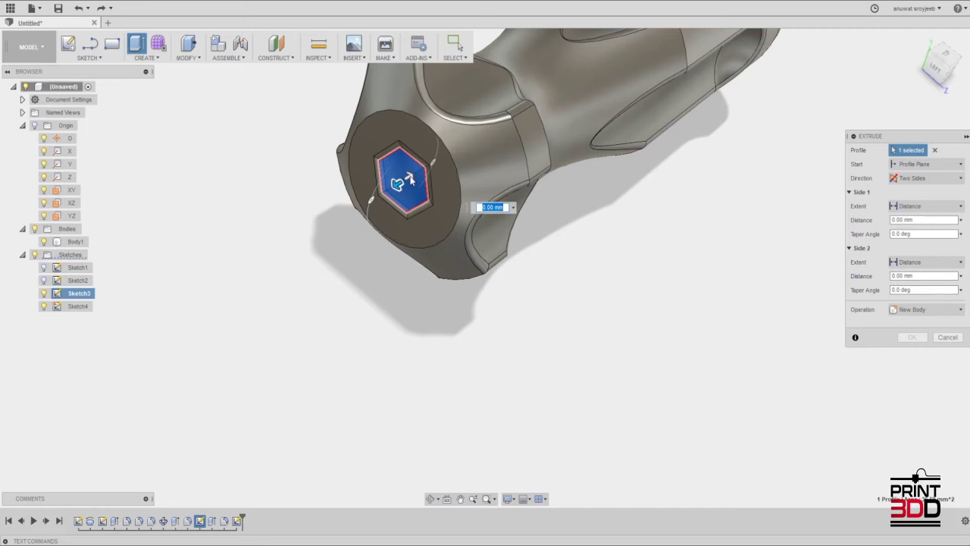
{"action": "left_click_drag", "start_coordinate": [408, 176], "coordinate": [474, 151]}
{"action": "type", "text": "50"}
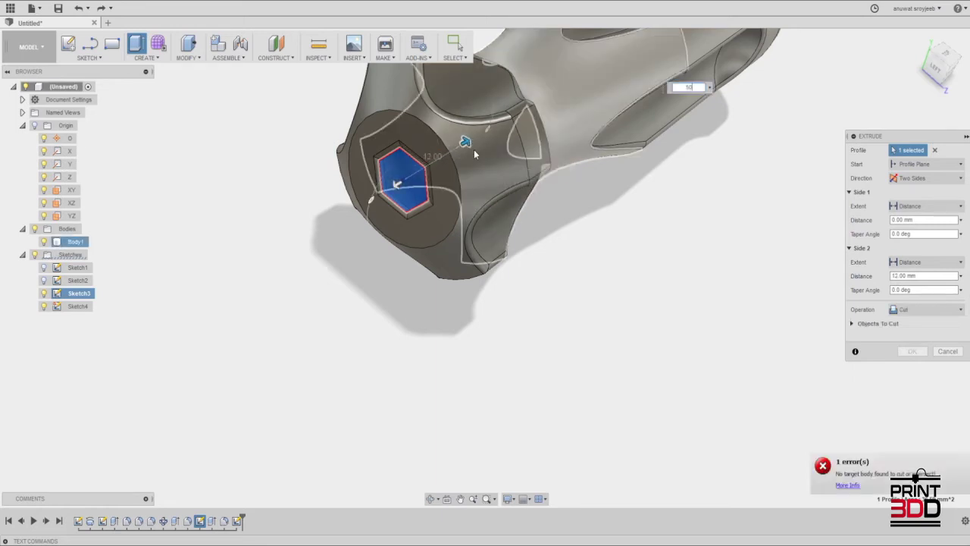
{"action": "key", "text": "Return"}
Step: Set Side 1 to 70 mm, choose New Body, and finish the shaft extrusion
{"action": "mouse_move", "coordinate": [395, 184]}
{"action": "left_mouse_down"}
{"action": "mouse_move", "coordinate": [312, 247]}
{"action": "mouse_move", "coordinate": [76, 389]}
{"action": "left_mouse_up"}
{"action": "scroll", "coordinate": [161, 334], "scroll_direction": "down", "scroll_amount": 2}
{"action": "scroll", "coordinate": [160, 336], "scroll_direction": "down", "scroll_amount": 2}
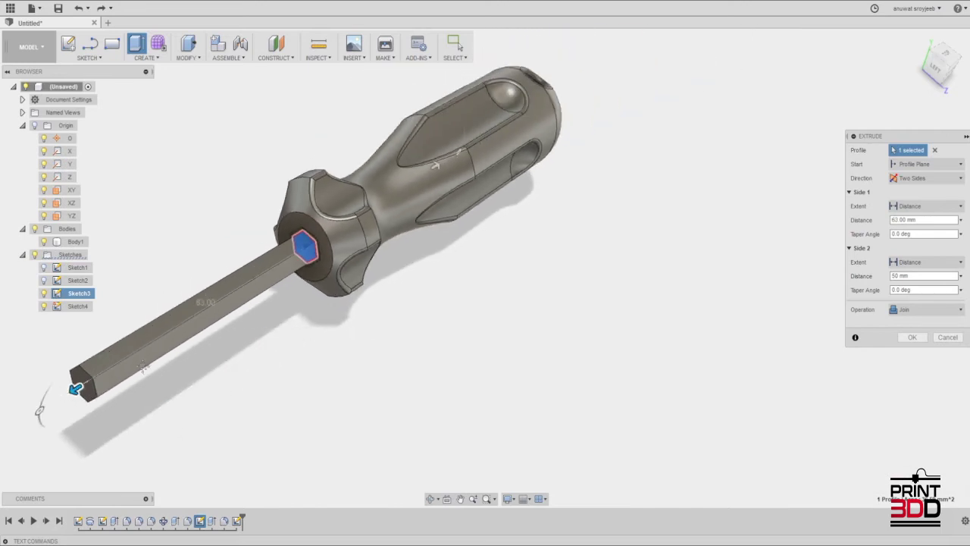
{"action": "middle_click_drag", "start_coordinate": [144, 371], "coordinate": [279, 311]}
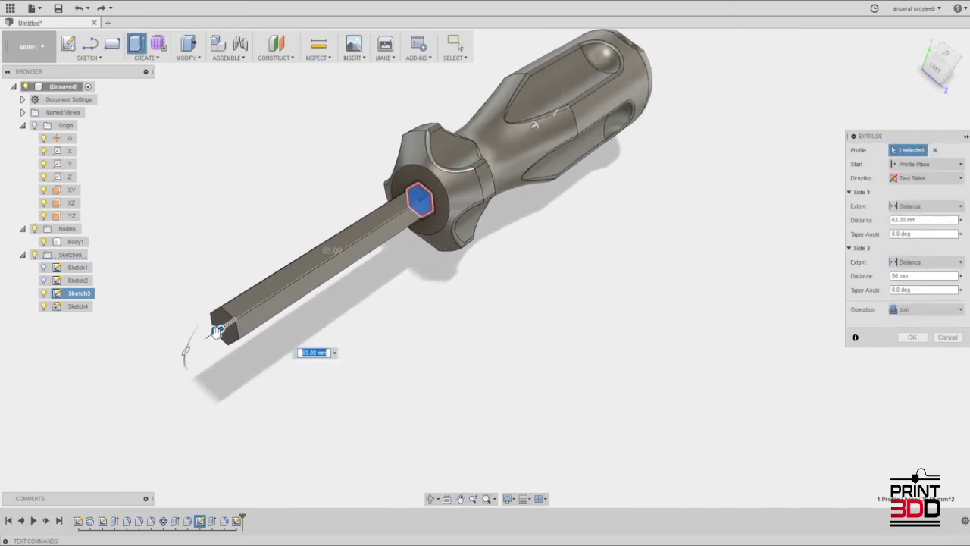
{"action": "left_click_drag", "start_coordinate": [217, 331], "coordinate": [180, 352]}
{"action": "type", "text": "70"}
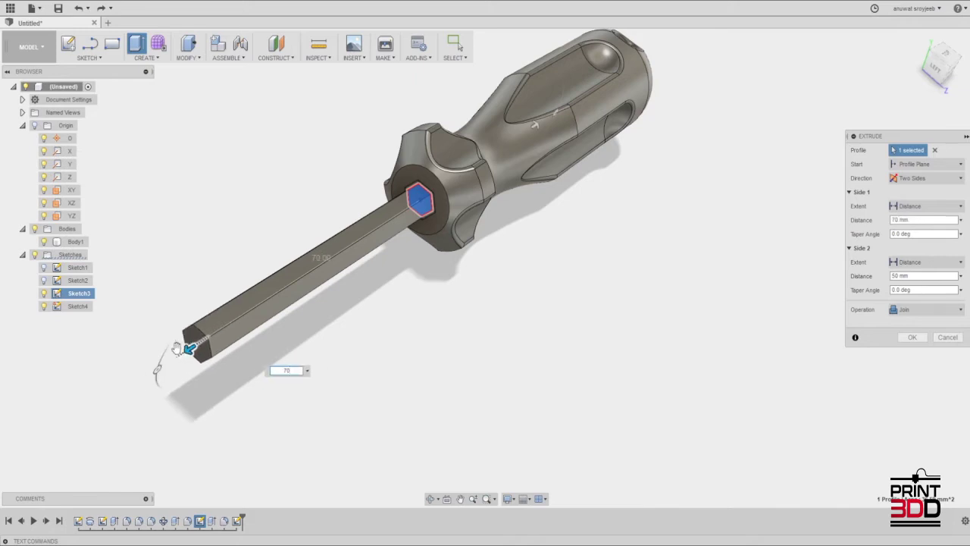
{"action": "type", "text": "0"}
{"action": "key", "text": "Return"}
{"action": "mouse_move", "coordinate": [181, 352]}
{"action": "middle_mouse_down", "text": "shift"}
{"action": "mouse_move", "coordinate": [212, 296]}
{"action": "mouse_move", "coordinate": [107, 378]}
{"action": "middle_mouse_up", "text": "shift"}
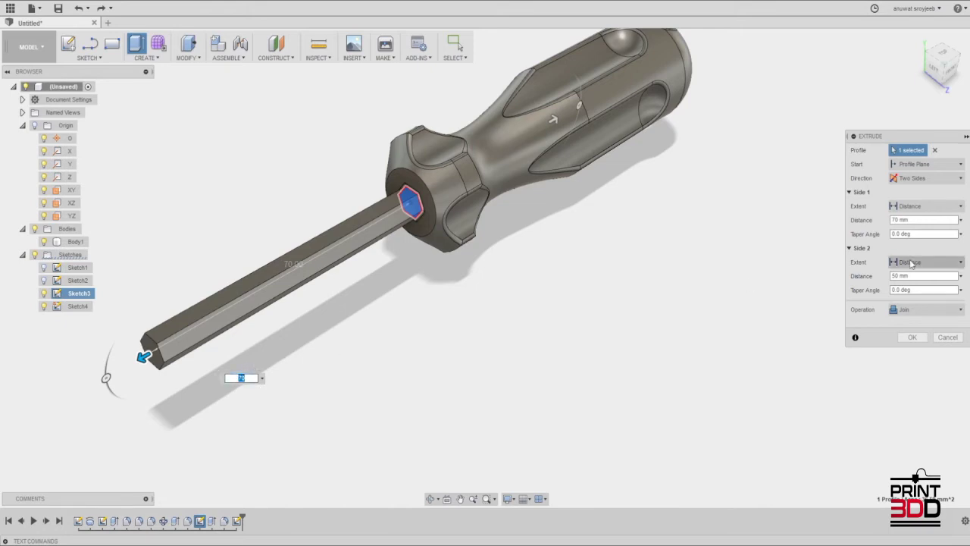
{"action": "left_click", "coordinate": [918, 309]}
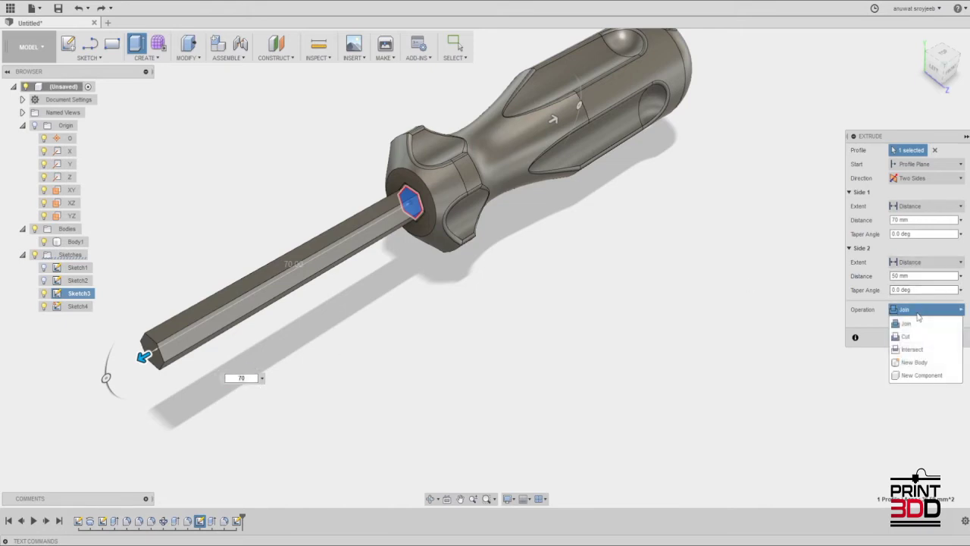
{"action": "left_click", "coordinate": [915, 362]}
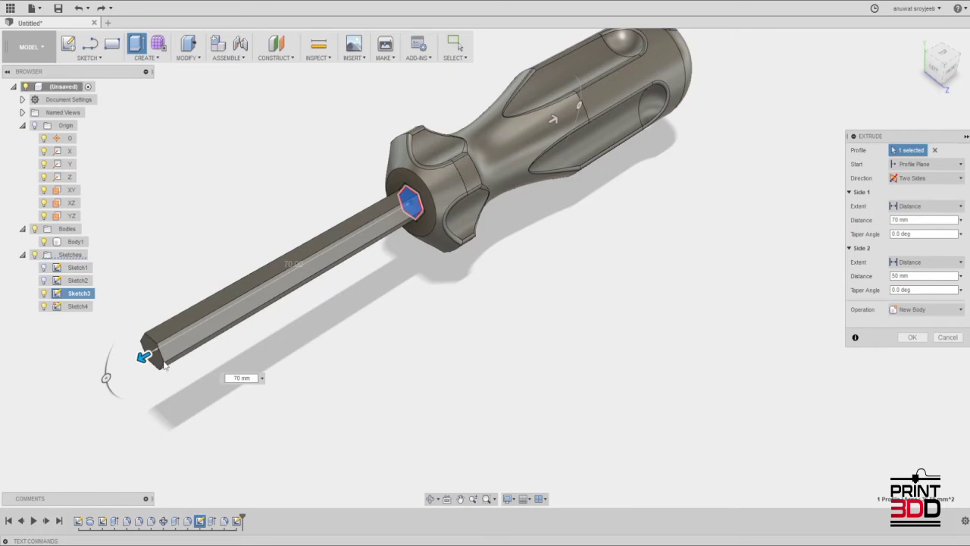
{"action": "key", "text": "Return"}
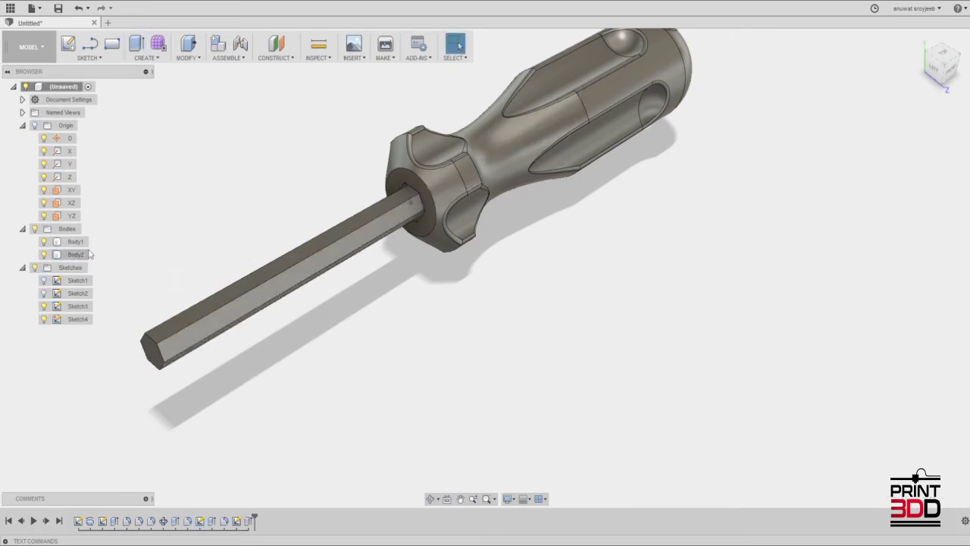
Step: Hide the handle body and leftover sketch so only Body2 shows
{"action": "left_click", "coordinate": [43, 242]}
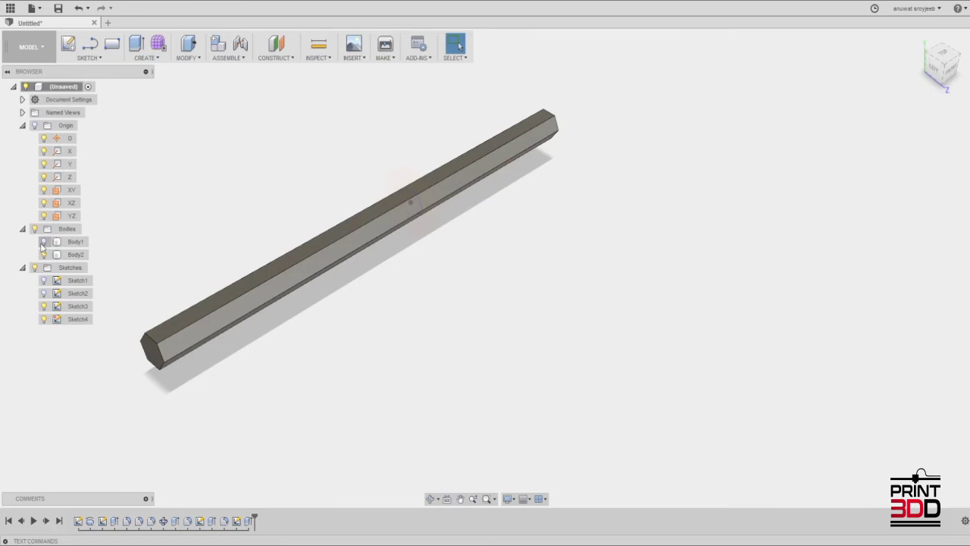
{"action": "left_click", "coordinate": [48, 254]}
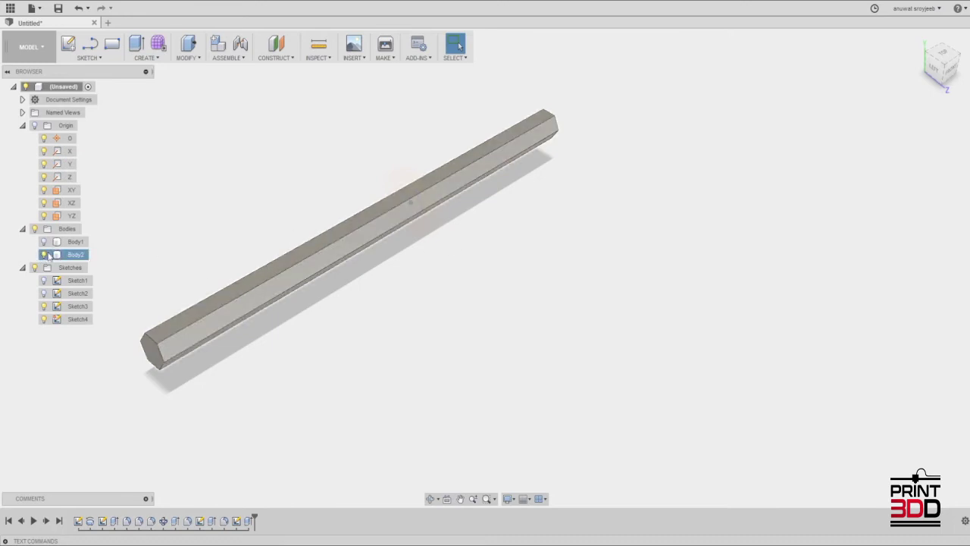
{"action": "left_click", "coordinate": [44, 254]}
{"action": "left_click", "coordinate": [43, 242]}
{"action": "left_click", "coordinate": [43, 243]}
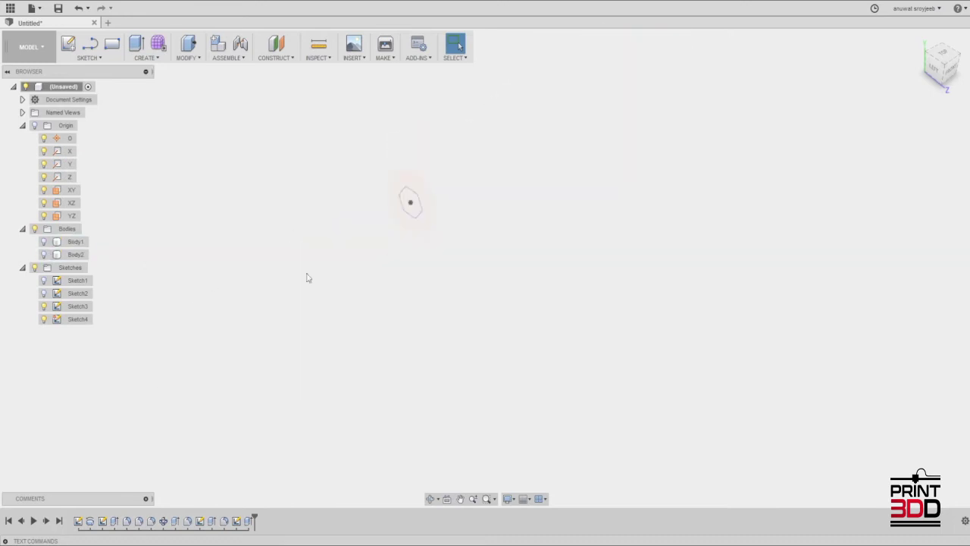
{"action": "left_click", "coordinate": [44, 255]}
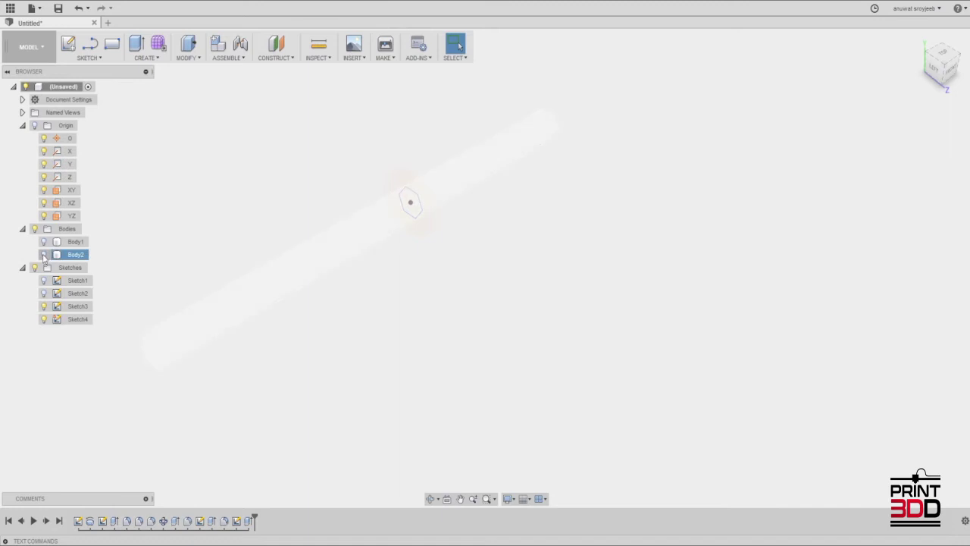
{"action": "left_click", "coordinate": [43, 320]}
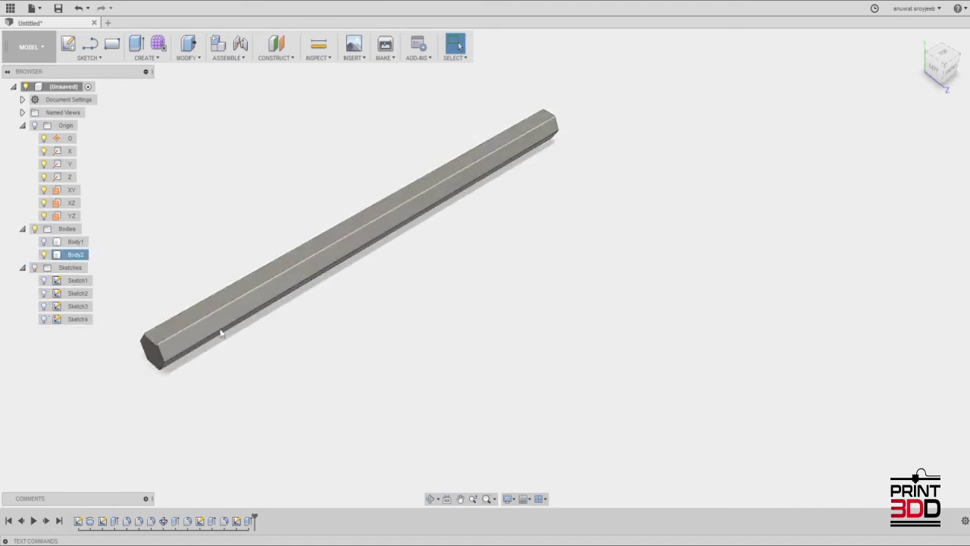
Step: Switch to the LEFT view and centre the shaft's hexagonal end
{"action": "middle_click_drag", "start_coordinate": [218, 329], "coordinate": [784, 203], "text": "shift"}
{"action": "left_click", "coordinate": [931, 70]}
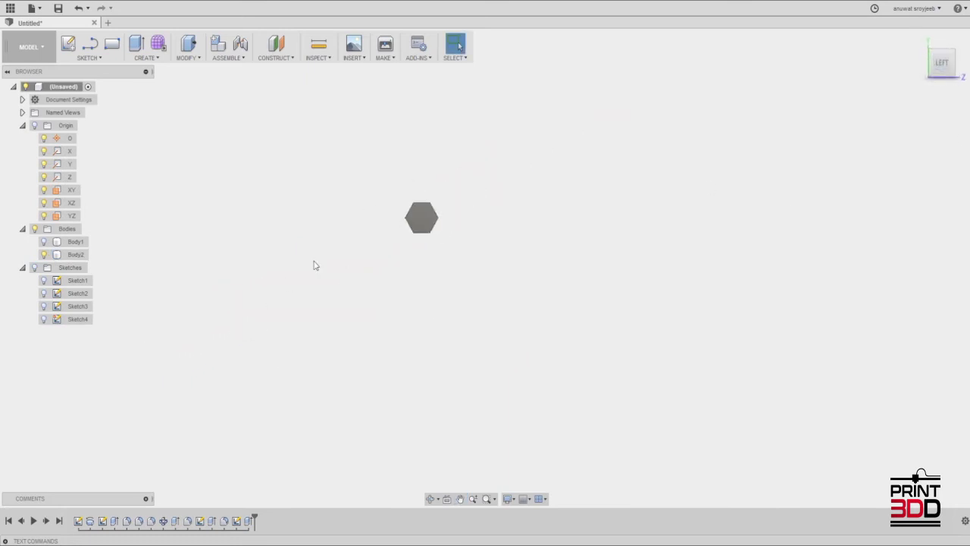
{"action": "scroll", "coordinate": [535, 243], "scroll_direction": "up", "scroll_amount": 3}
{"action": "scroll", "coordinate": [535, 244], "scroll_direction": "up", "scroll_amount": 2}
{"action": "middle_click_drag", "start_coordinate": [353, 206], "coordinate": [473, 353]}
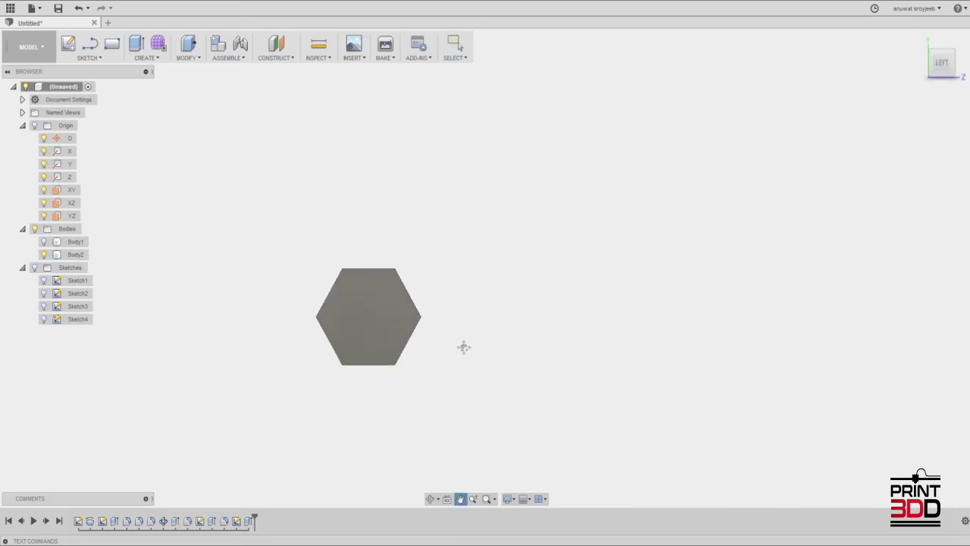
Step: Sketch a Center Diameter Circle at the hexagon centre on the shaft's end face
{"action": "left_click", "coordinate": [99, 60]}
{"action": "mouse_move", "coordinate": [76, 106]}
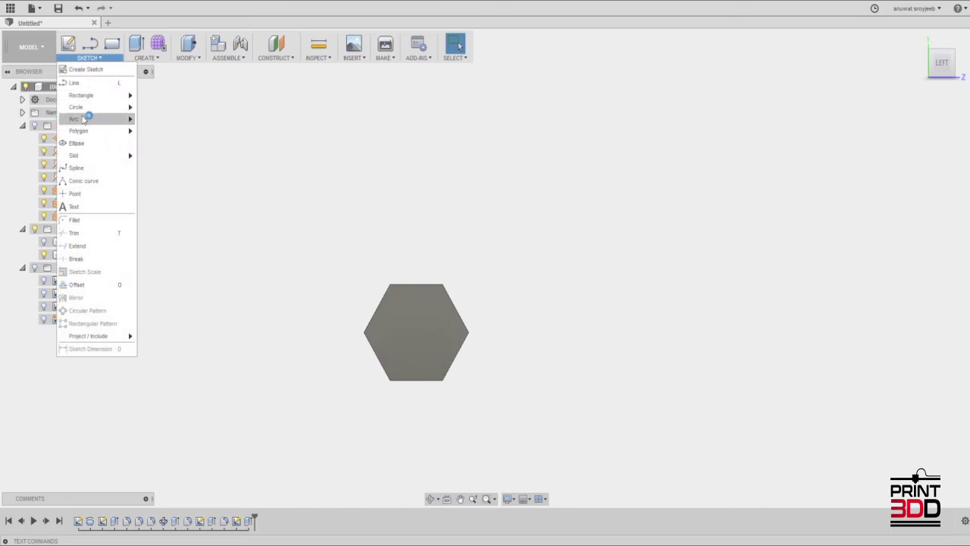
{"action": "left_click", "coordinate": [159, 111]}
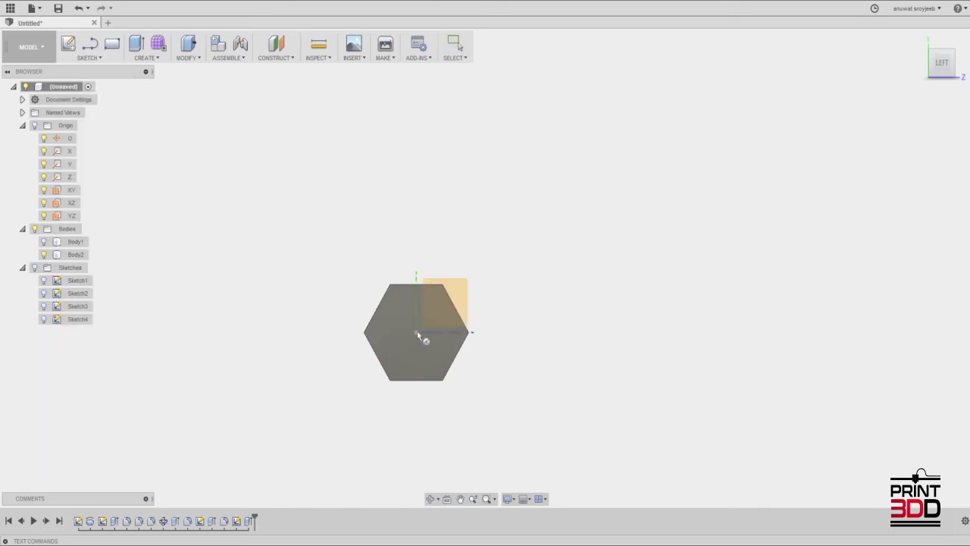
{"action": "left_click", "coordinate": [417, 337]}
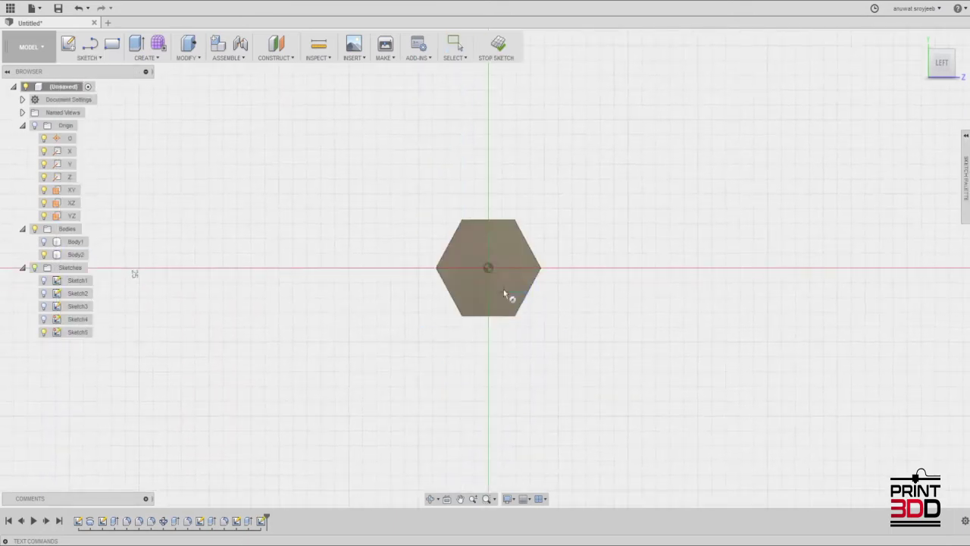
{"action": "left_click", "coordinate": [488, 269]}
{"action": "middle_click_drag", "start_coordinate": [514, 293], "coordinate": [515, 295]}
{"action": "scroll", "coordinate": [518, 318], "scroll_direction": "down", "scroll_amount": 1}
{"action": "scroll", "coordinate": [515, 315], "scroll_direction": "up", "scroll_amount": 3}
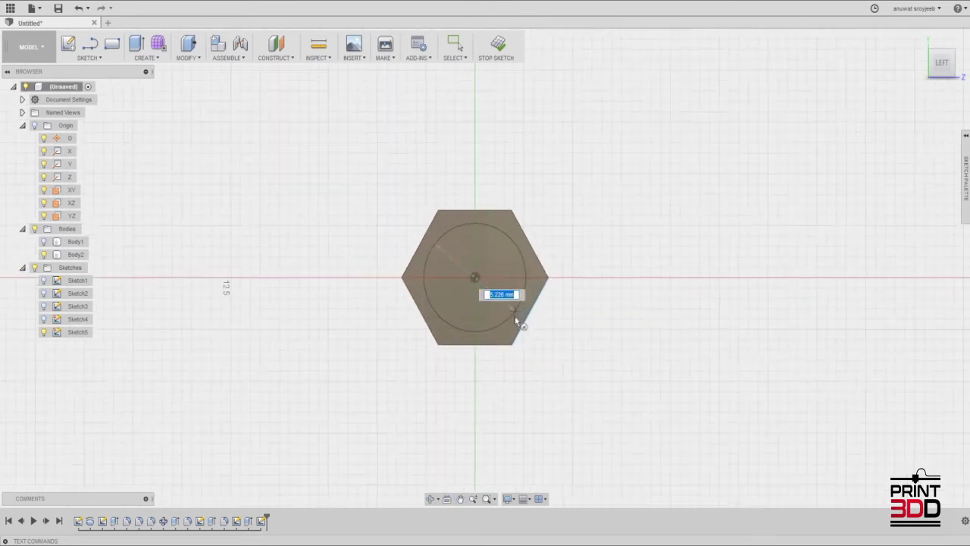
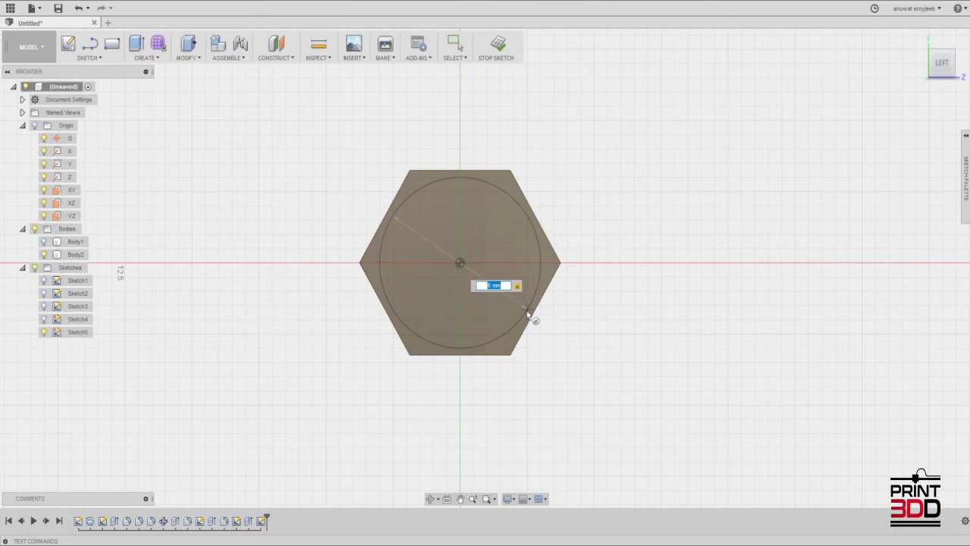
Step: Confirm the 6 mm circle diameter and try extruding the hexagon end face
{"action": "key", "text": "Return"}
{"action": "middle_click_drag", "start_coordinate": [639, 369], "coordinate": [663, 271], "text": "shift"}
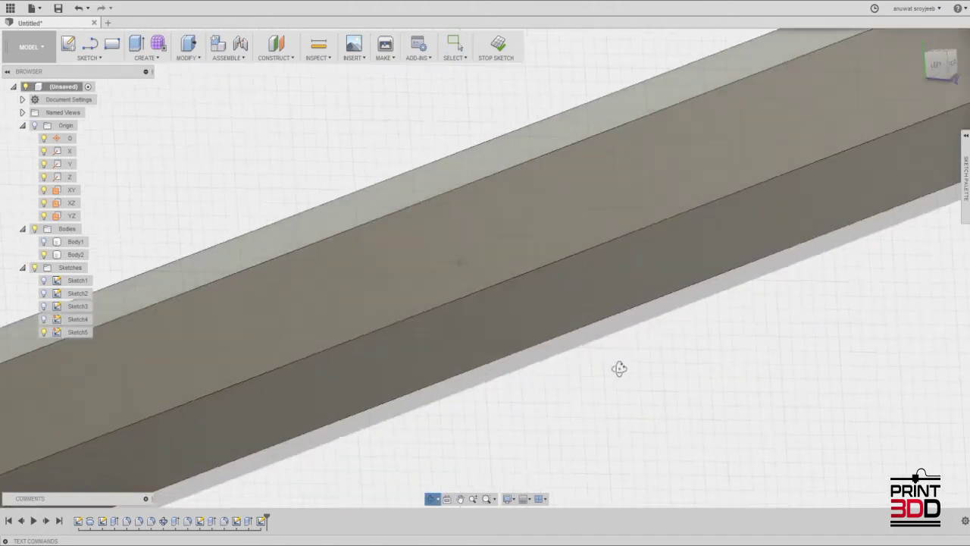
{"action": "scroll", "coordinate": [444, 328], "scroll_direction": "down", "scroll_amount": 5}
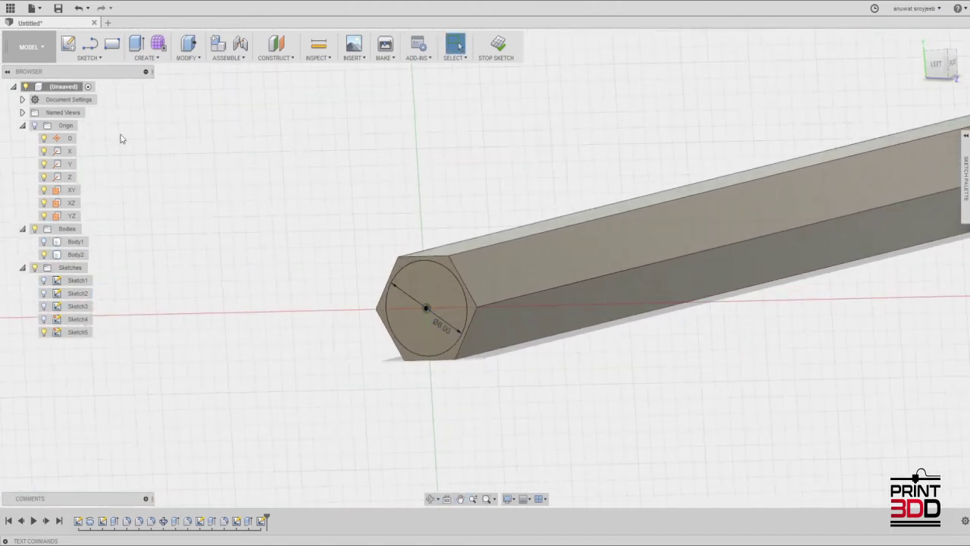
{"action": "left_click", "coordinate": [137, 43]}
{"action": "left_click", "coordinate": [437, 308]}
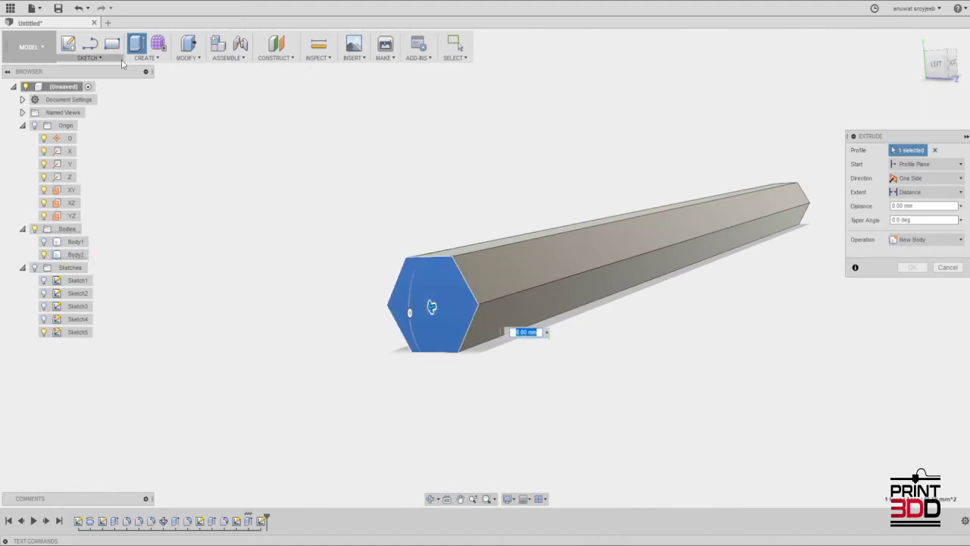
Step: Pick Center Diameter Circle, retry extruding the hex face, toggle Sketch5, then cancel the extrusion
{"action": "left_click", "coordinate": [92, 56]}
{"action": "mouse_move", "coordinate": [76, 107]}
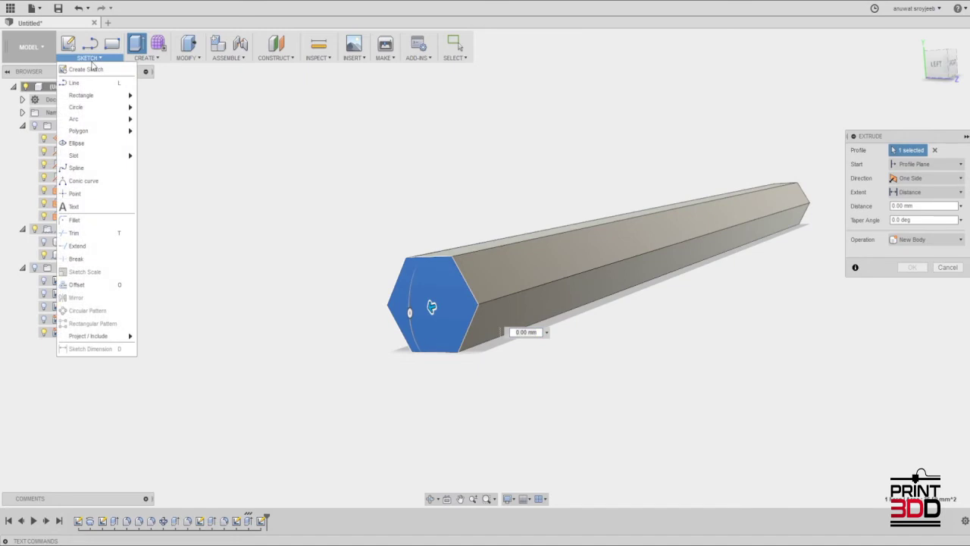
{"action": "left_click", "coordinate": [171, 106]}
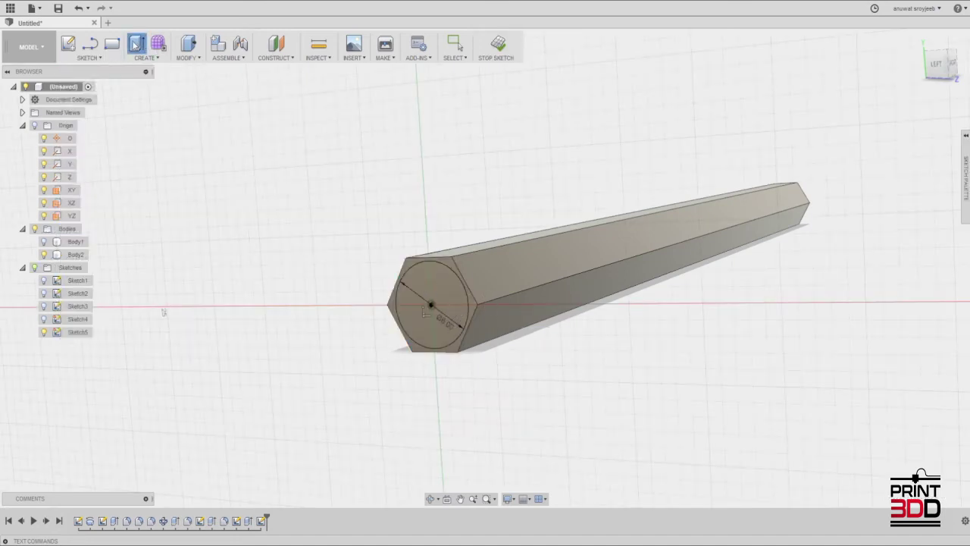
{"action": "left_click", "coordinate": [136, 43]}
{"action": "left_click", "coordinate": [439, 310]}
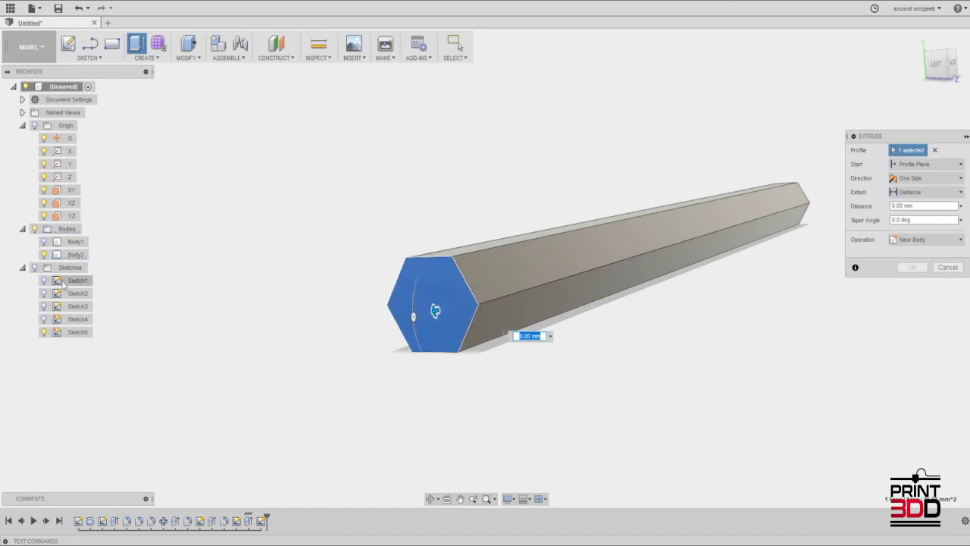
{"action": "left_click", "coordinate": [44, 333]}
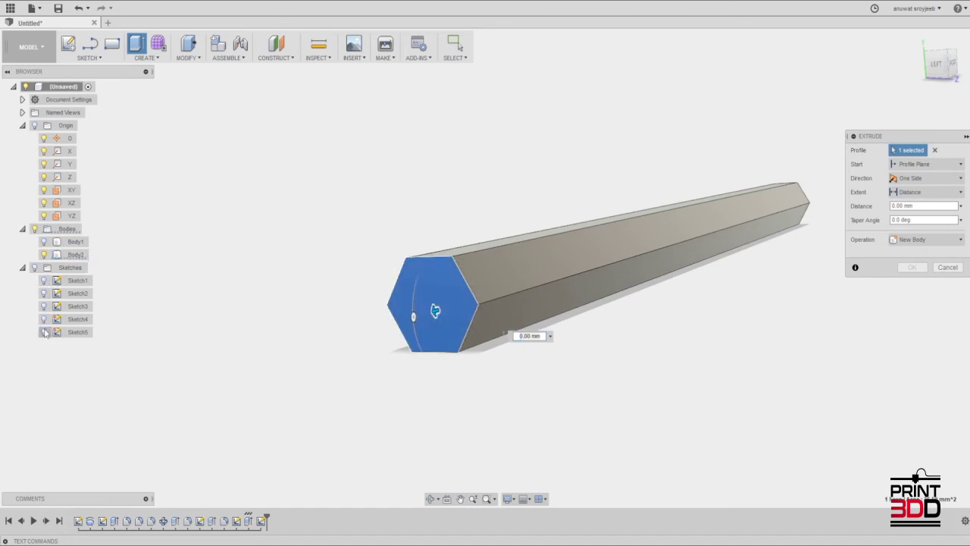
{"action": "left_click", "coordinate": [89, 44]}
Step: Place a circle at the hexagon centre, finish the sketch, and select Body2
{"action": "left_click", "coordinate": [88, 58]}
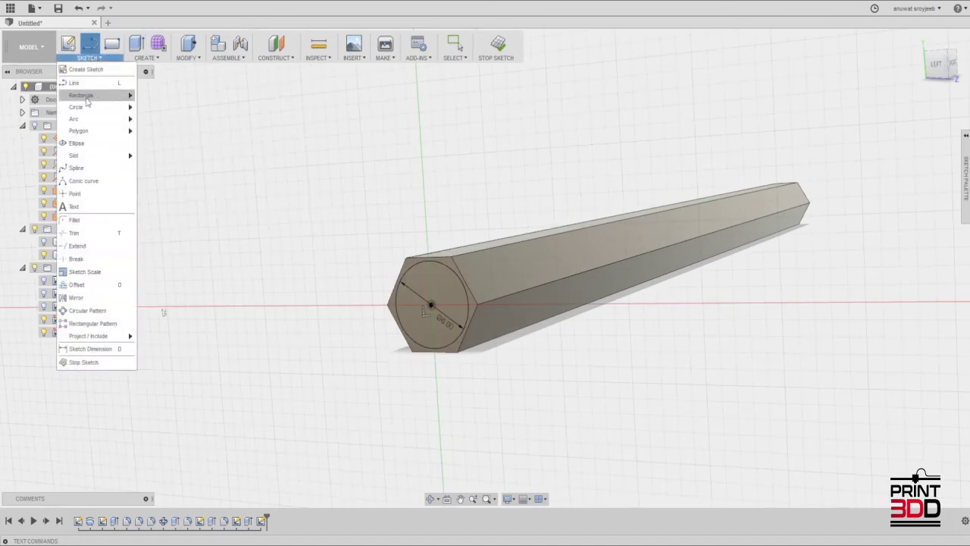
{"action": "mouse_move", "coordinate": [77, 107]}
{"action": "left_click", "coordinate": [244, 150]}
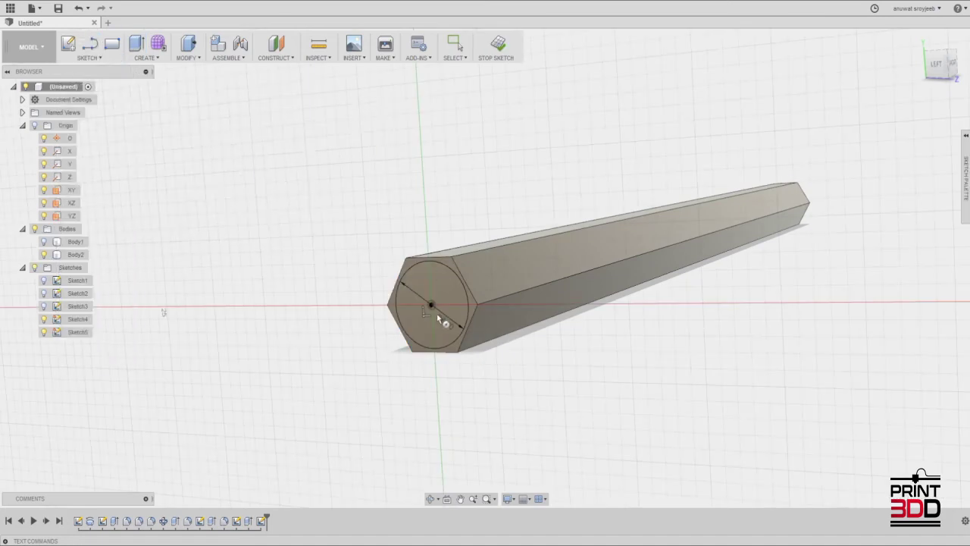
{"action": "left_click", "coordinate": [431, 305]}
{"action": "left_click", "coordinate": [498, 44]}
{"action": "left_click", "coordinate": [437, 324]}
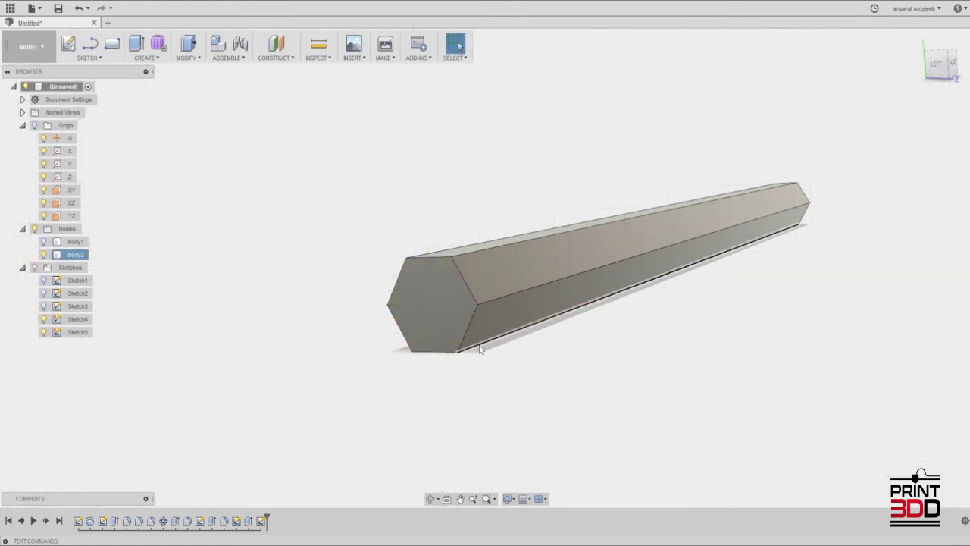
Step: Select the end-face circle and briefly show, then re-hide, the hidden sketches
{"action": "left_click", "coordinate": [443, 323]}
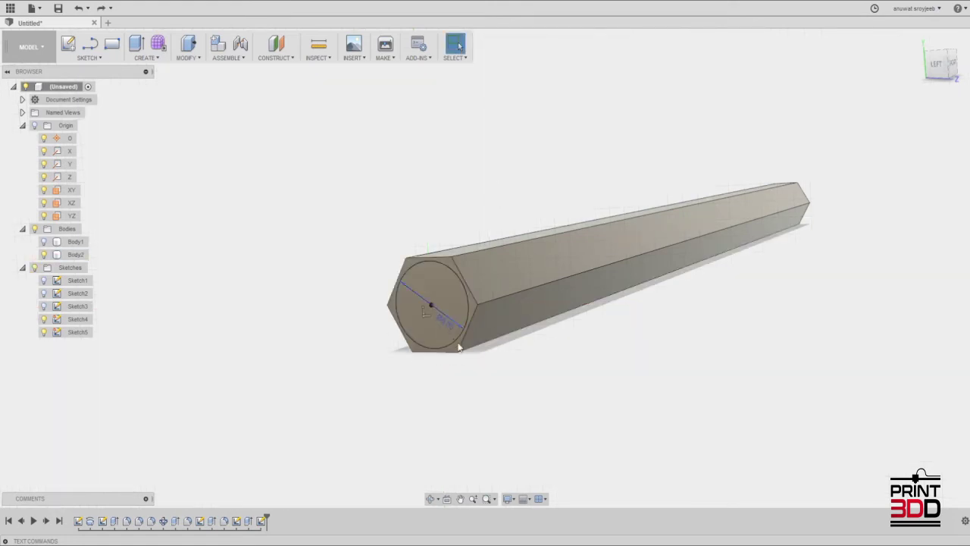
{"action": "left_click", "coordinate": [463, 335]}
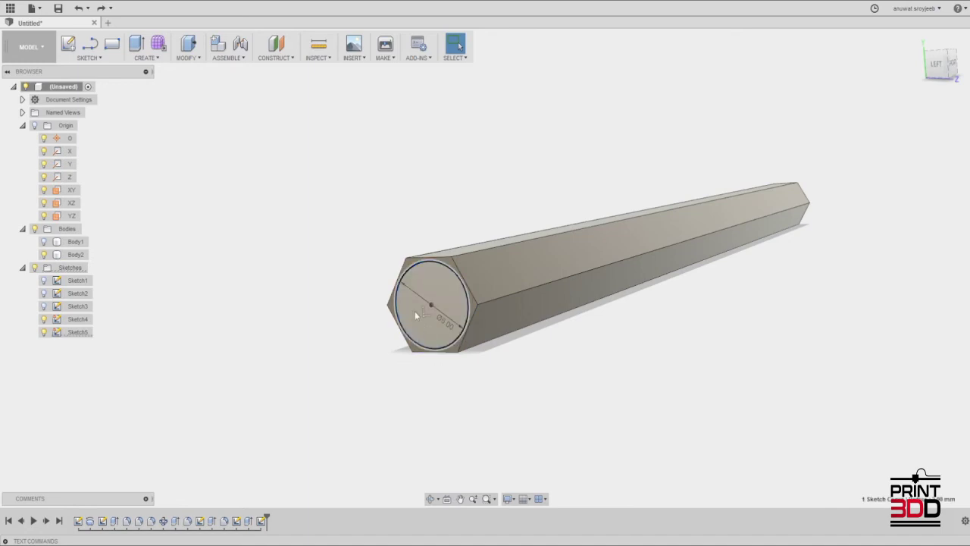
{"action": "left_click", "coordinate": [43, 306]}
{"action": "left_click", "coordinate": [44, 282]}
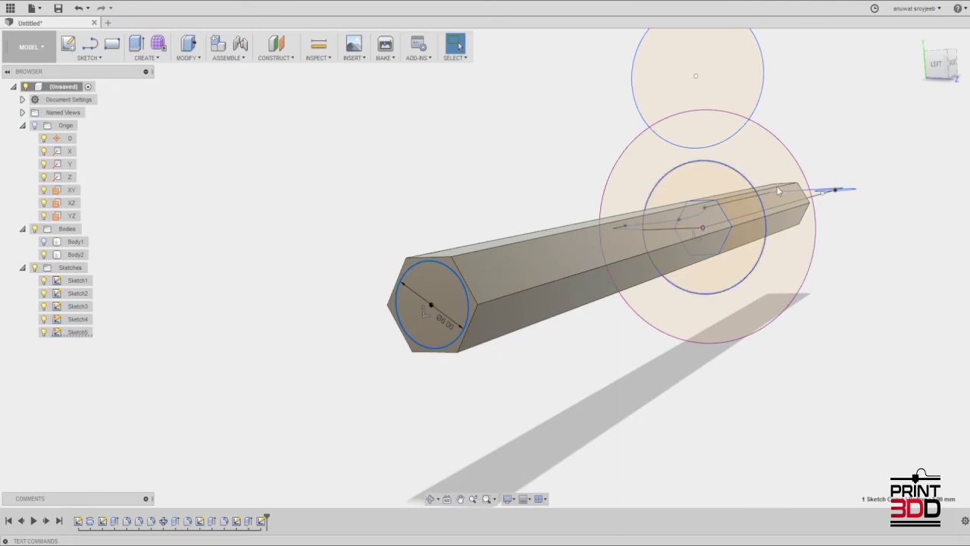
{"action": "left_click", "coordinate": [44, 307]}
{"action": "left_click", "coordinate": [44, 306]}
{"action": "left_click", "coordinate": [44, 280]}
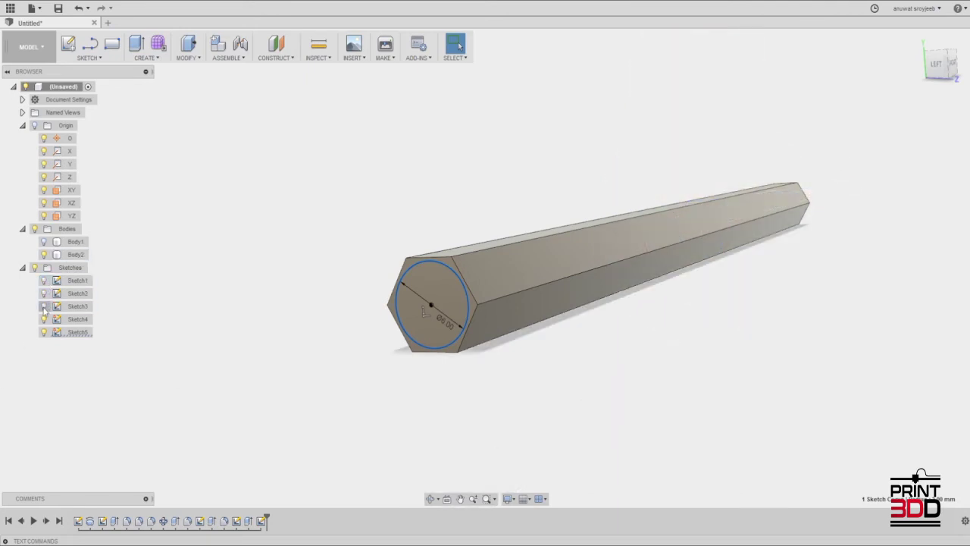
Step: Extrude the 6 mm circle profile 12 mm with Join, checking it from the front view
{"action": "left_click", "coordinate": [136, 43]}
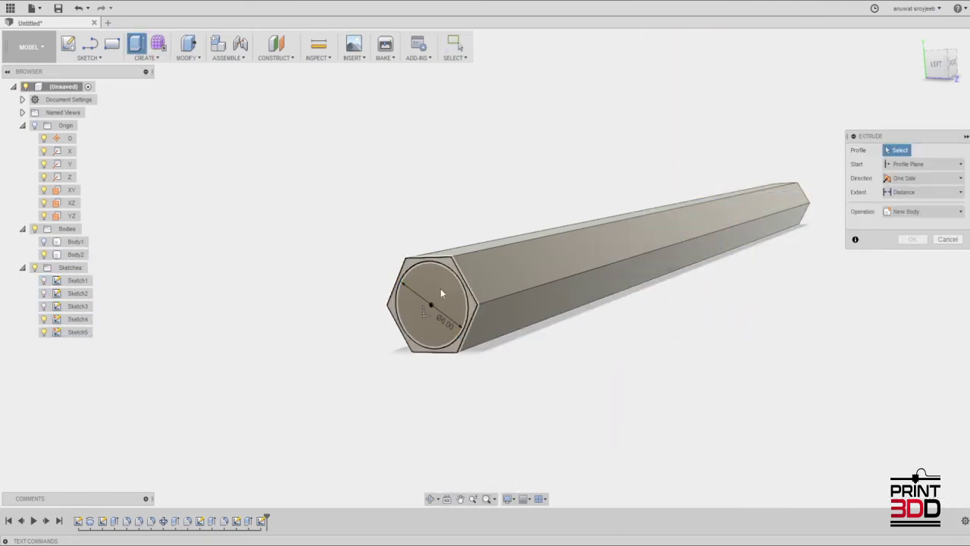
{"action": "left_click", "coordinate": [450, 318]}
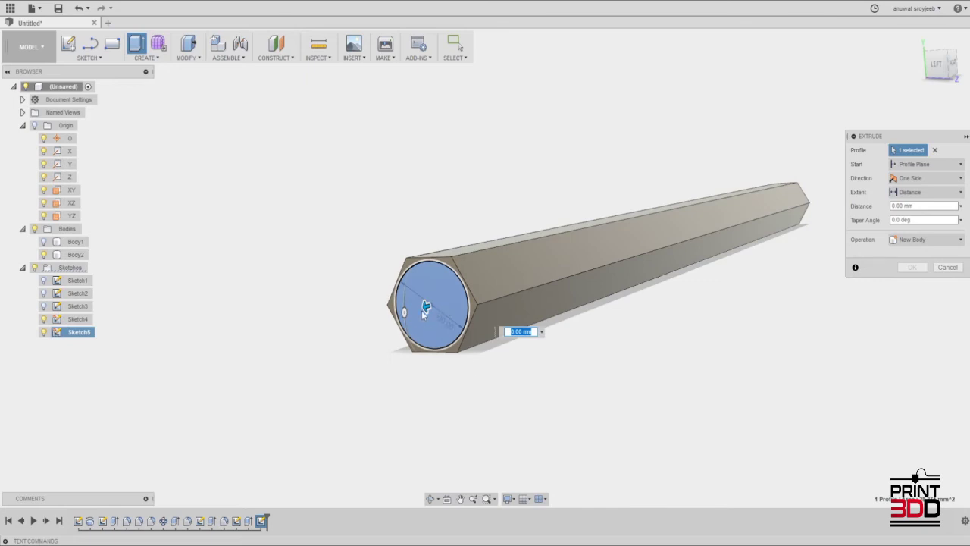
{"action": "left_click_drag", "start_coordinate": [422, 311], "coordinate": [313, 339]}
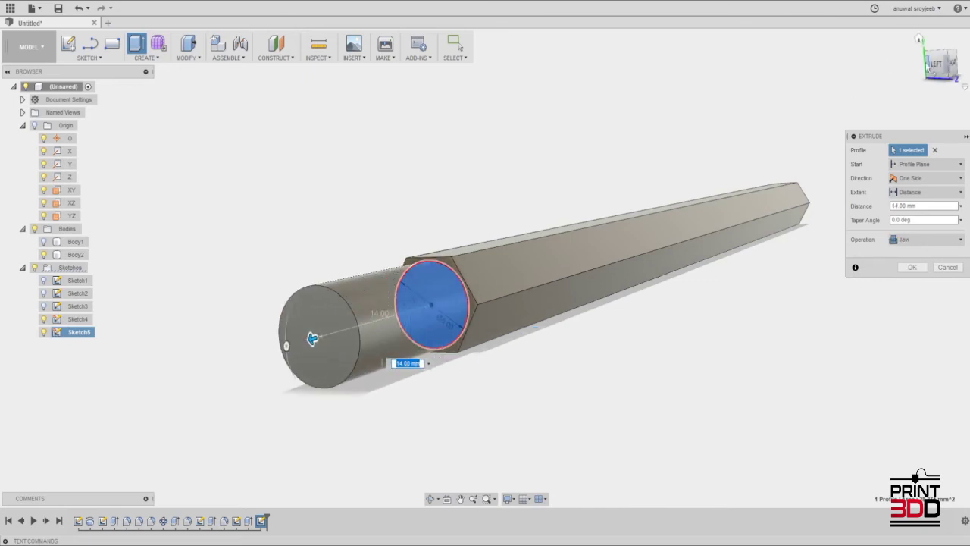
{"action": "left_click", "coordinate": [957, 65]}
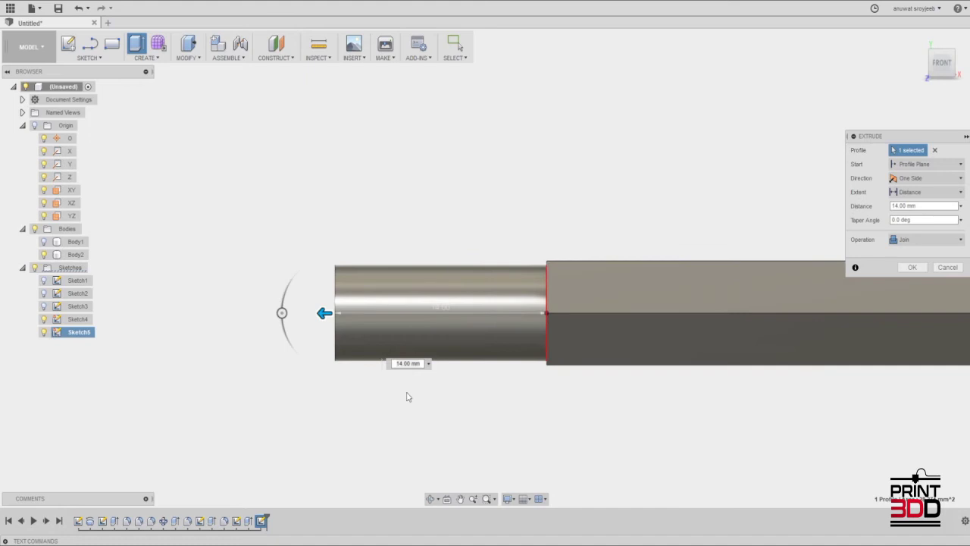
{"action": "left_click", "coordinate": [394, 364]}
{"action": "type", "text": "0"}
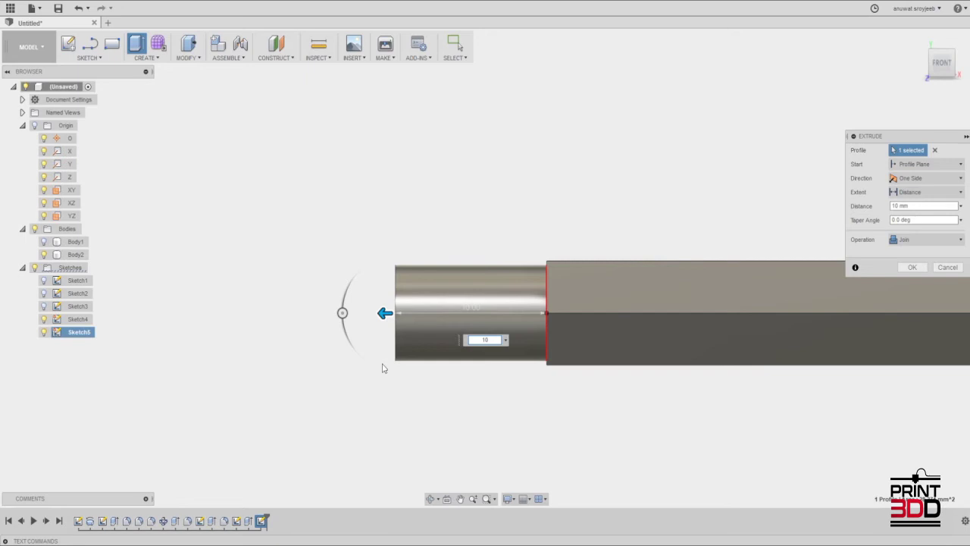
{"action": "key", "text": "BackSpace"}
{"action": "type", "text": "2"}
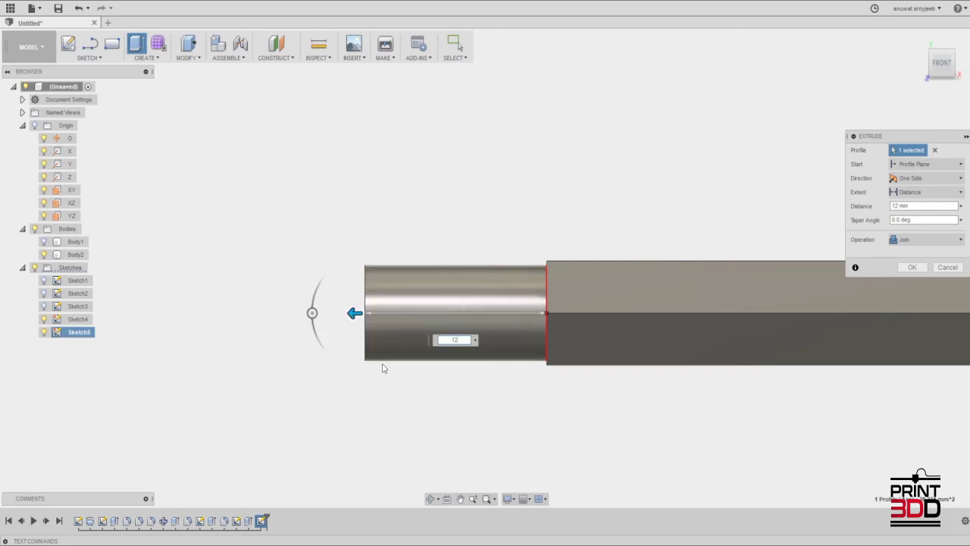
{"action": "key", "text": "Return"}
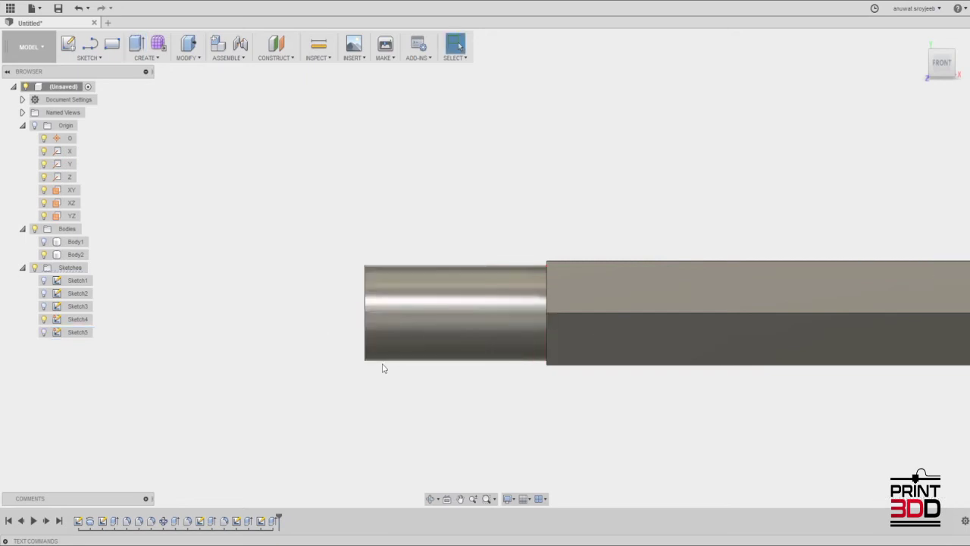
Step: Undo the cylinder extrusion and extrude the end-face circle 5 mm instead
{"action": "middle_click_drag", "start_coordinate": [382, 368], "coordinate": [415, 401], "text": "shift"}
{"action": "key", "text": "ctrl+z"}
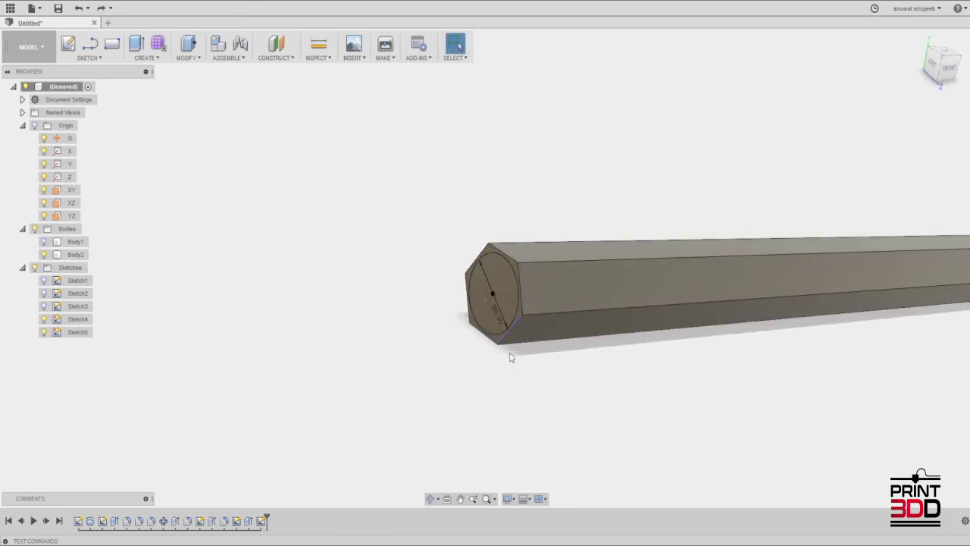
{"action": "key", "text": "e"}
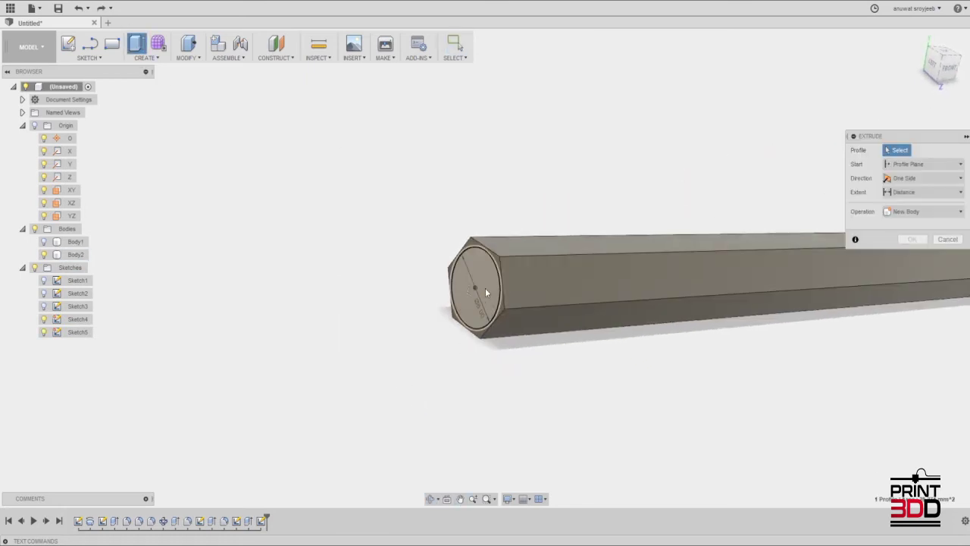
{"action": "left_click", "coordinate": [476, 288]}
{"action": "left_click_drag", "start_coordinate": [468, 292], "coordinate": [437, 290]}
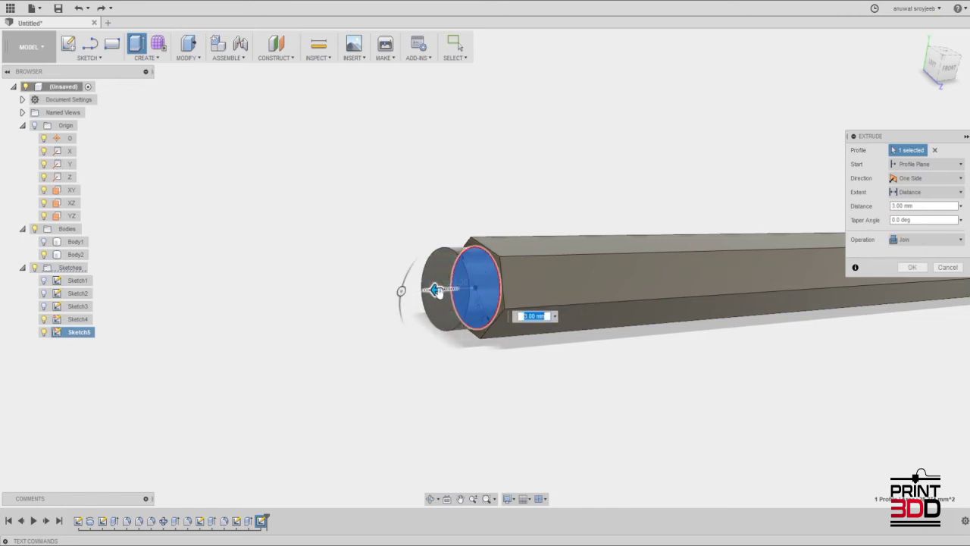
{"action": "type", "text": "5"}
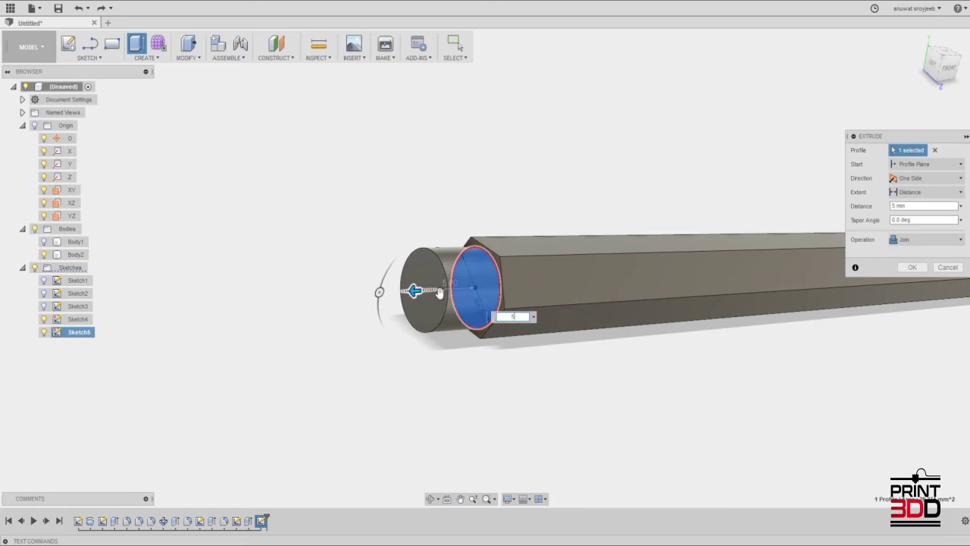
{"action": "key", "text": "Return"}
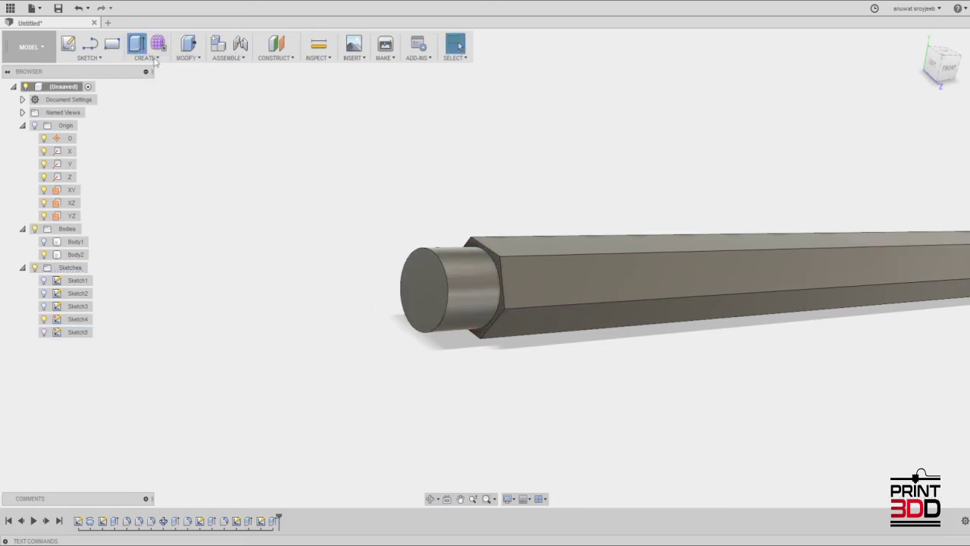
Step: Start another extrusion on the cylinder end face, zoom to inspect it, then cancel
{"action": "key", "text": "e"}
{"action": "left_click", "coordinate": [429, 297]}
{"action": "left_click_drag", "start_coordinate": [388, 303], "coordinate": [317, 324]}
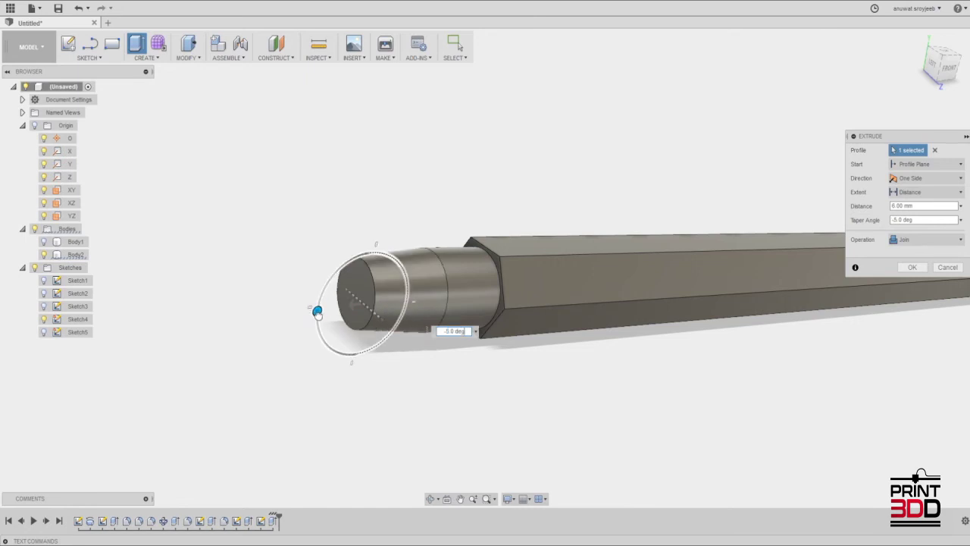
{"action": "scroll", "coordinate": [497, 375], "scroll_direction": "down", "scroll_amount": 2}
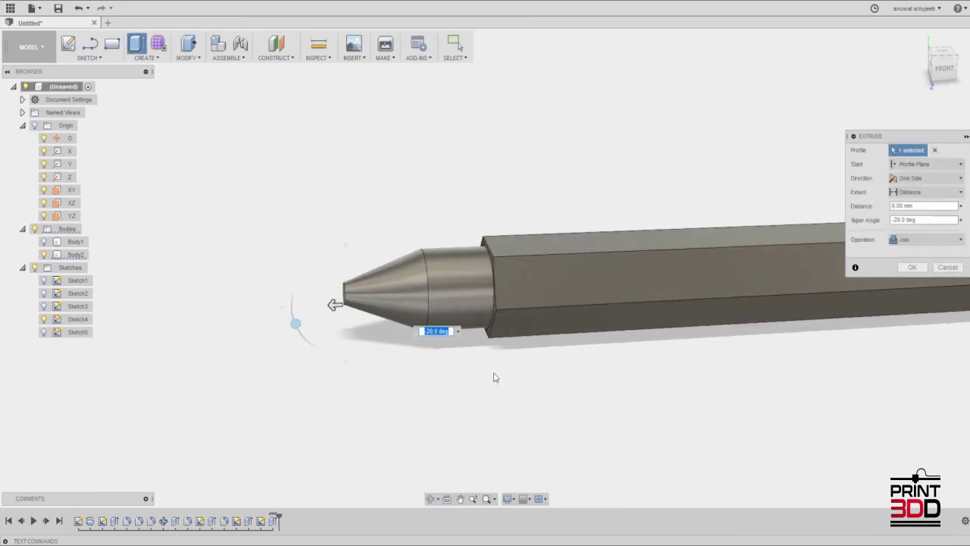
{"action": "scroll", "coordinate": [493, 376], "scroll_direction": "down", "scroll_amount": 2}
{"action": "scroll", "coordinate": [493, 377], "scroll_direction": "down", "scroll_amount": 2}
{"action": "scroll", "coordinate": [498, 376], "scroll_direction": "up", "scroll_amount": 2}
{"action": "scroll", "coordinate": [462, 366], "scroll_direction": "up", "scroll_amount": 2}
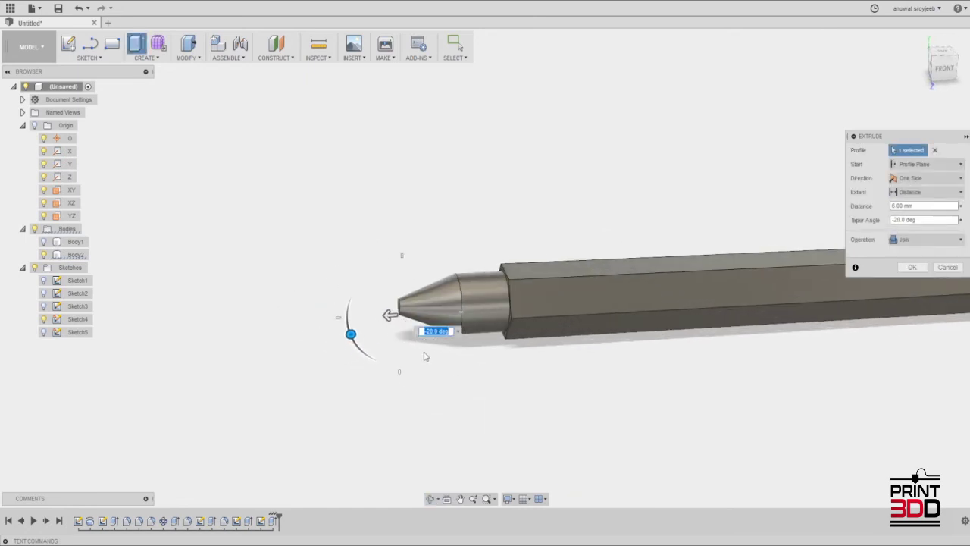
{"action": "scroll", "coordinate": [427, 356], "scroll_direction": "up", "scroll_amount": 2}
{"action": "scroll", "coordinate": [421, 386], "scroll_direction": "up", "scroll_amount": 2}
{"action": "scroll", "coordinate": [418, 378], "scroll_direction": "up", "scroll_amount": 3}
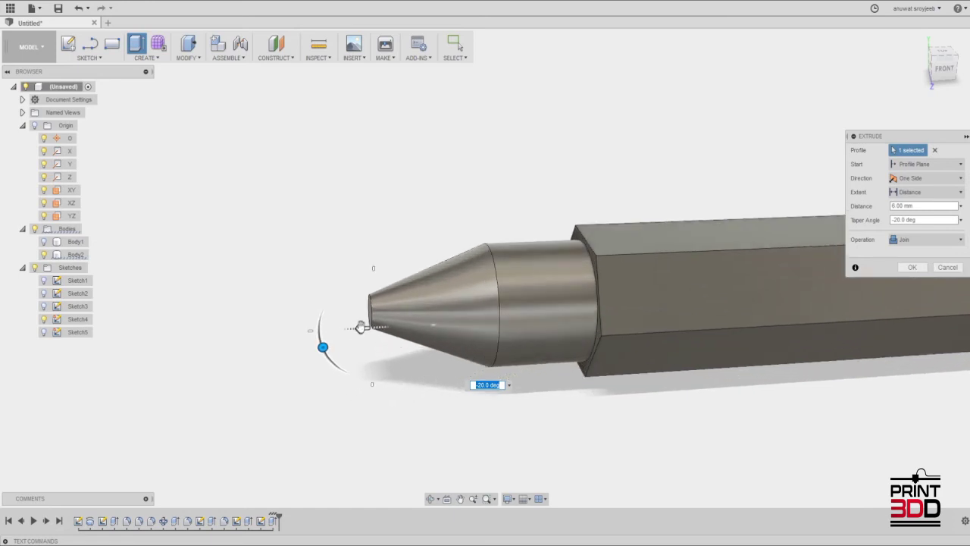
{"action": "key", "text": "Escape"}
Step: Repeat Extrude on the cylinder end: 7 mm with a -21 deg taper angle
{"action": "right_click", "coordinate": [492, 302]}
{"action": "left_click", "coordinate": [494, 271]}
{"action": "mouse_move", "coordinate": [485, 305]}
{"action": "left_mouse_down"}
{"action": "mouse_move", "coordinate": [394, 308]}
{"action": "mouse_move", "coordinate": [297, 325]}
{"action": "mouse_move", "coordinate": [303, 331]}
{"action": "left_mouse_up"}
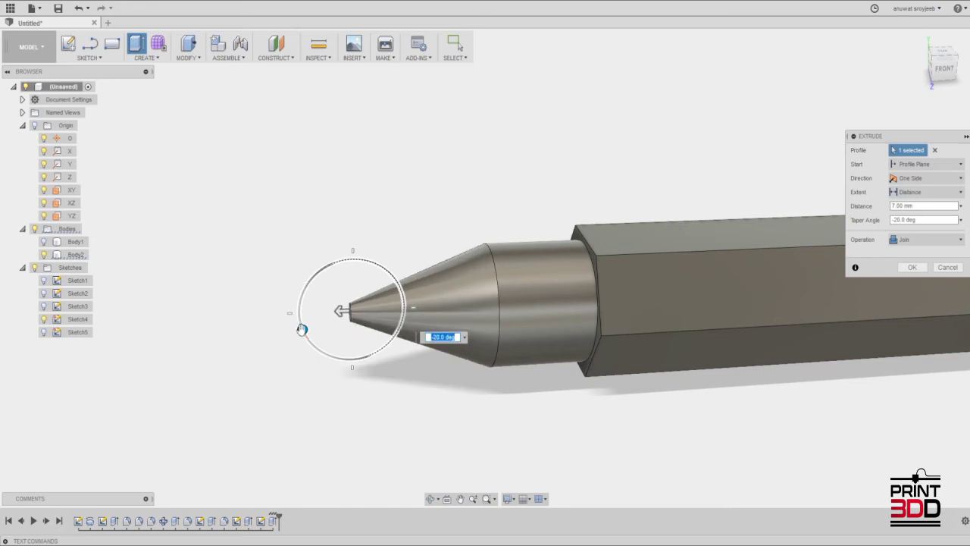
{"action": "scroll", "coordinate": [346, 324], "scroll_direction": "up", "scroll_amount": 5}
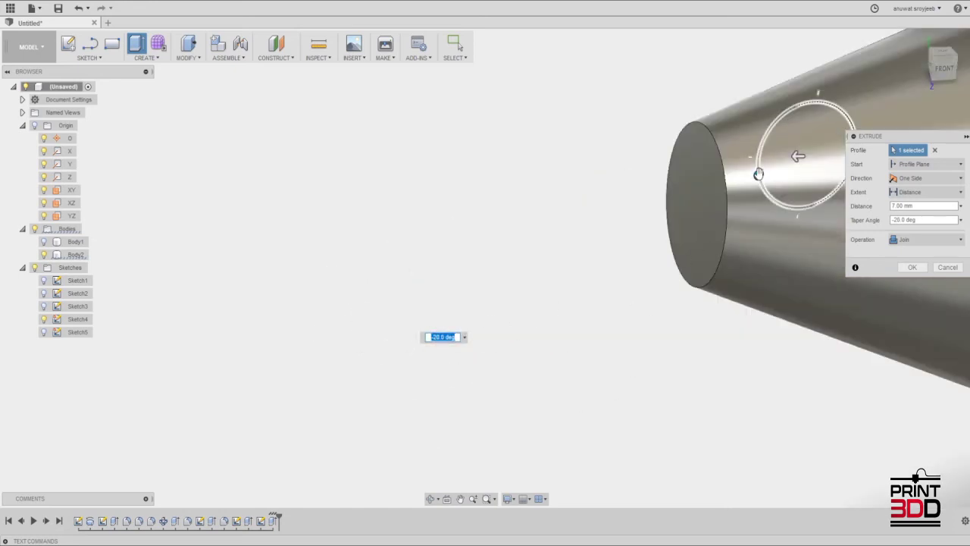
{"action": "left_click", "coordinate": [758, 175]}
{"action": "scroll", "coordinate": [747, 265], "scroll_direction": "down", "scroll_amount": 5}
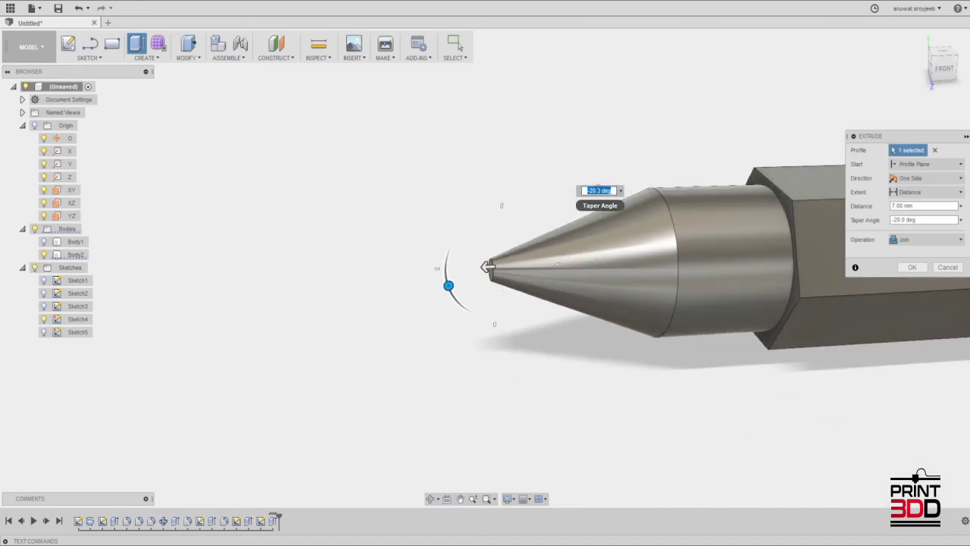
{"action": "type", "text": "-2"}
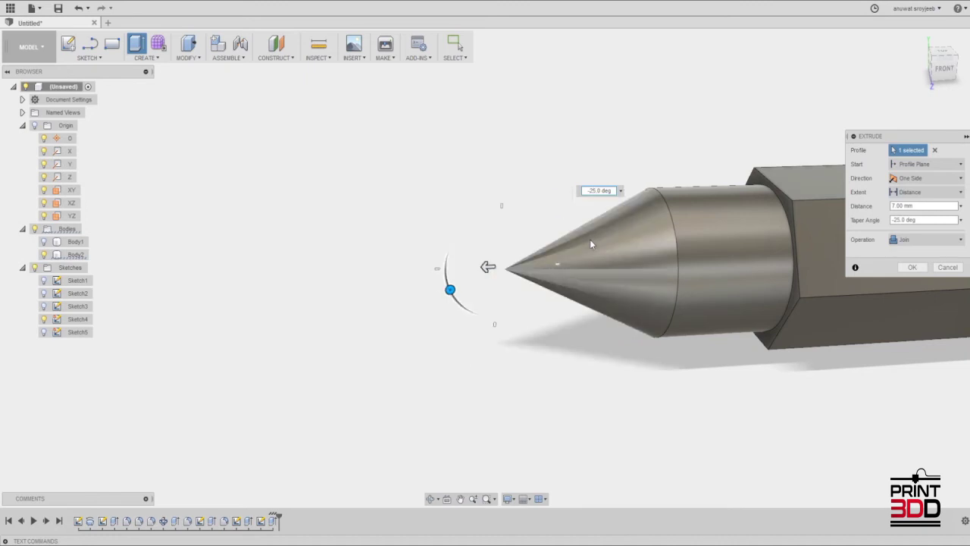
{"action": "key", "text": "BackSpace"}
{"action": "type", "text": "2"}
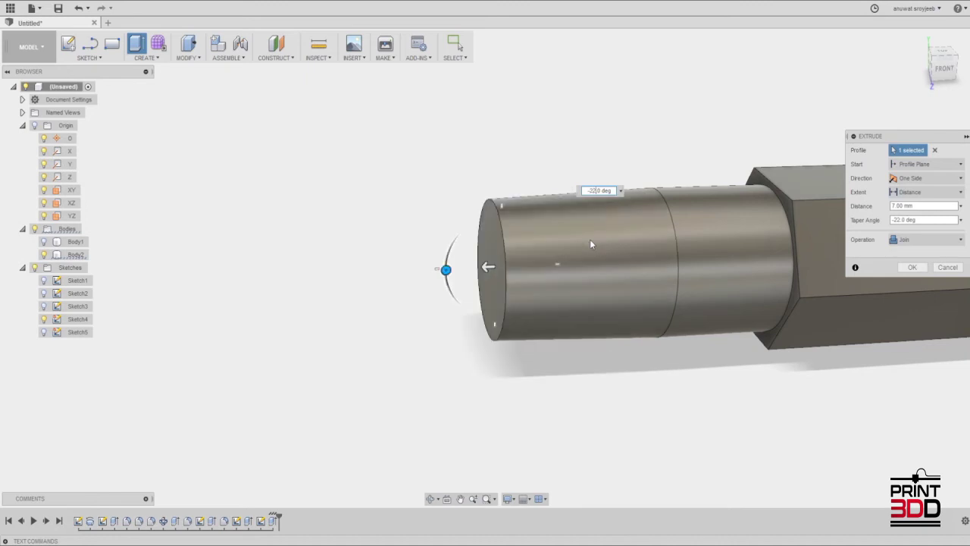
{"action": "key", "text": "BackSpace"}
{"action": "type", "text": "1"}
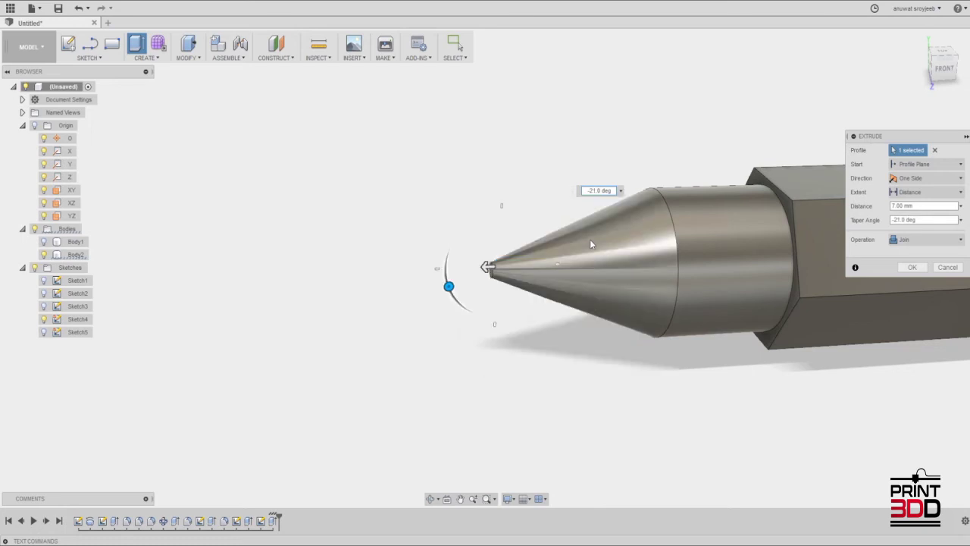
{"action": "key", "text": "Return"}
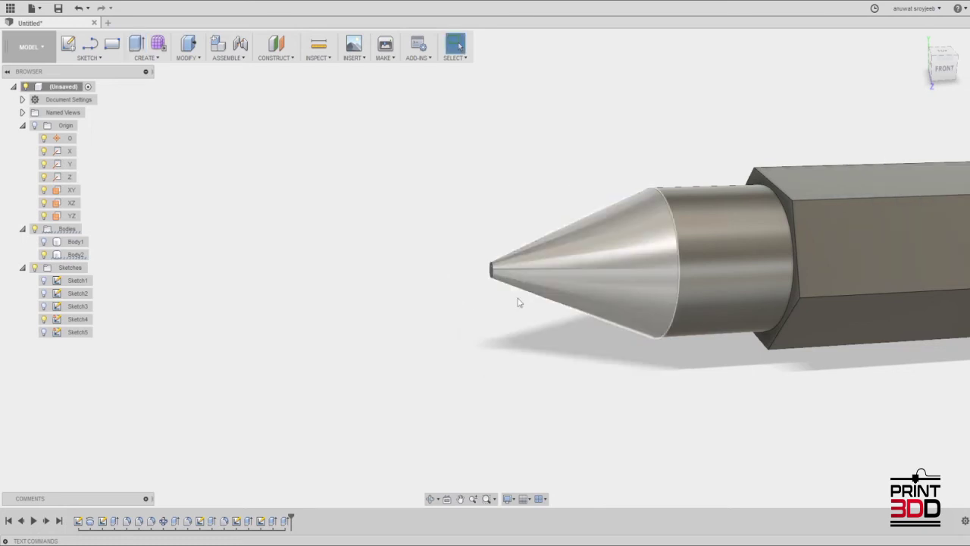
Step: Orbit to face the hexagonal end and choose the Center Diameter Circle tool
{"action": "mouse_move", "coordinate": [513, 339]}
{"action": "middle_mouse_down", "text": "shift"}
{"action": "mouse_move", "coordinate": [519, 371]}
{"action": "mouse_move", "coordinate": [600, 396]}
{"action": "mouse_move", "coordinate": [584, 427]}
{"action": "mouse_move", "coordinate": [581, 366]}
{"action": "mouse_move", "coordinate": [611, 359]}
{"action": "mouse_move", "coordinate": [658, 368]}
{"action": "mouse_move", "coordinate": [568, 368]}
{"action": "mouse_move", "coordinate": [715, 444]}
{"action": "mouse_move", "coordinate": [569, 357]}
{"action": "middle_mouse_up", "text": "shift"}
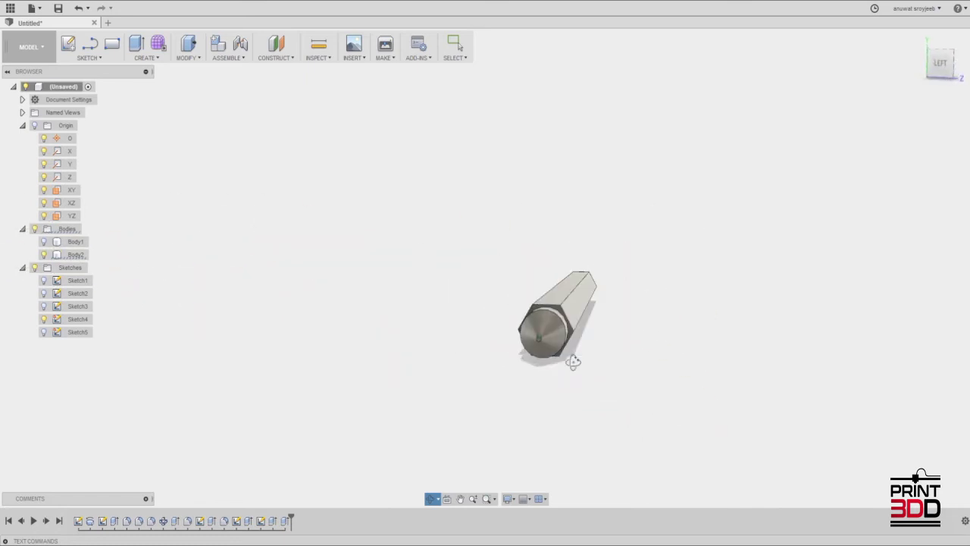
{"action": "mouse_move", "coordinate": [682, 254]}
{"action": "middle_mouse_down", "text": "shift"}
{"action": "mouse_move", "coordinate": [652, 238]}
{"action": "mouse_move", "coordinate": [550, 377]}
{"action": "middle_mouse_up", "text": "shift"}
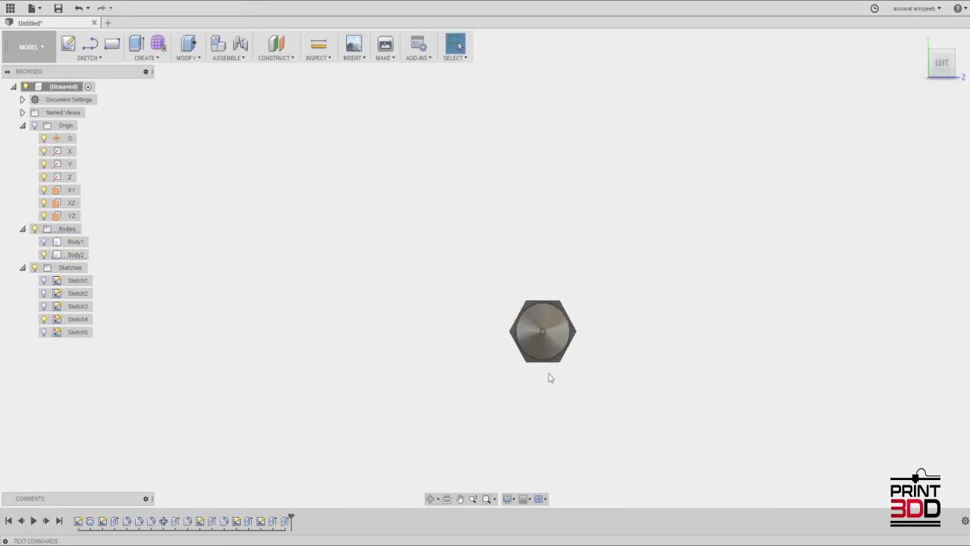
{"action": "scroll", "coordinate": [561, 360], "scroll_direction": "up", "scroll_amount": 3}
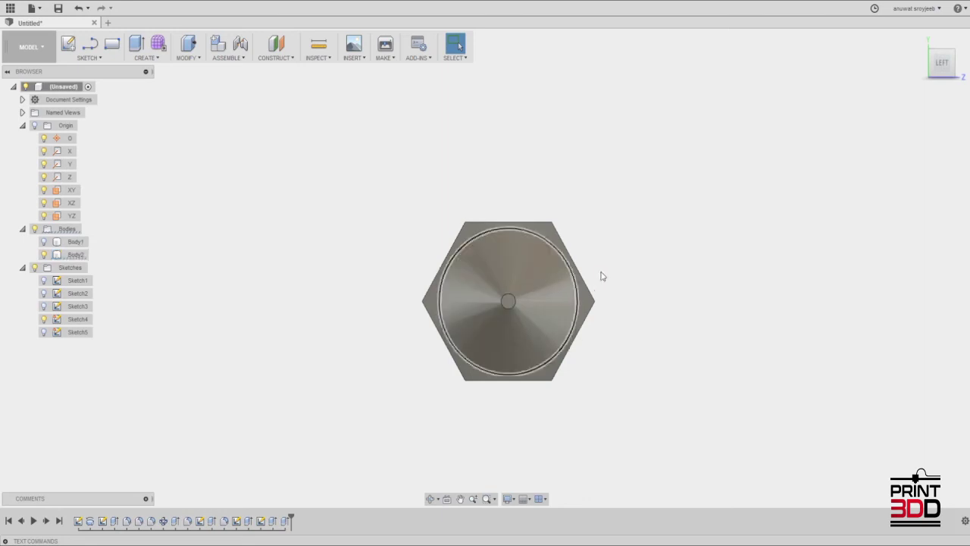
{"action": "scroll", "coordinate": [570, 287], "scroll_direction": "up", "scroll_amount": 2}
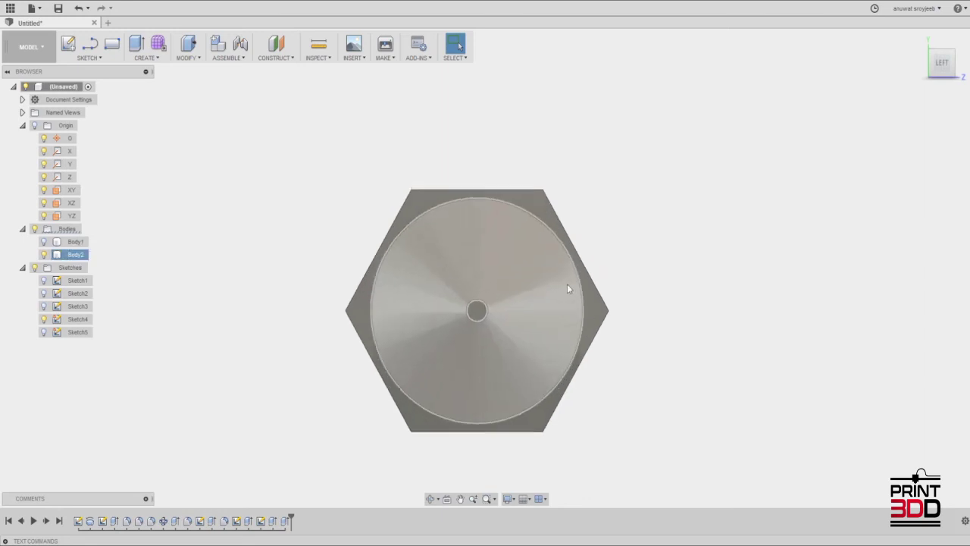
{"action": "left_click", "coordinate": [88, 58]}
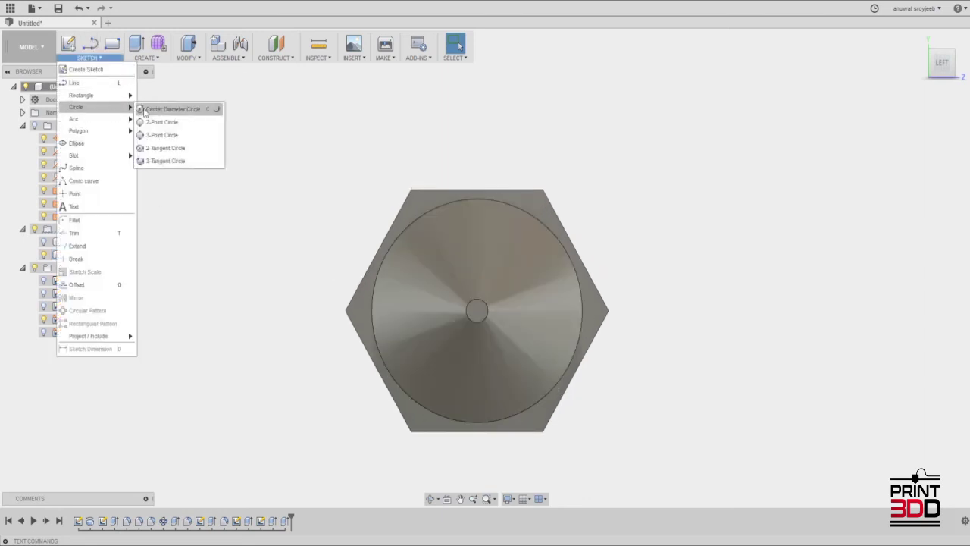
{"action": "left_click", "coordinate": [171, 107]}
{"action": "scroll", "coordinate": [437, 246], "scroll_direction": "up", "scroll_amount": 1}
Step: Start a sketch on the hex end face and draw a 6 mm centred circle
{"action": "left_click", "coordinate": [489, 331]}
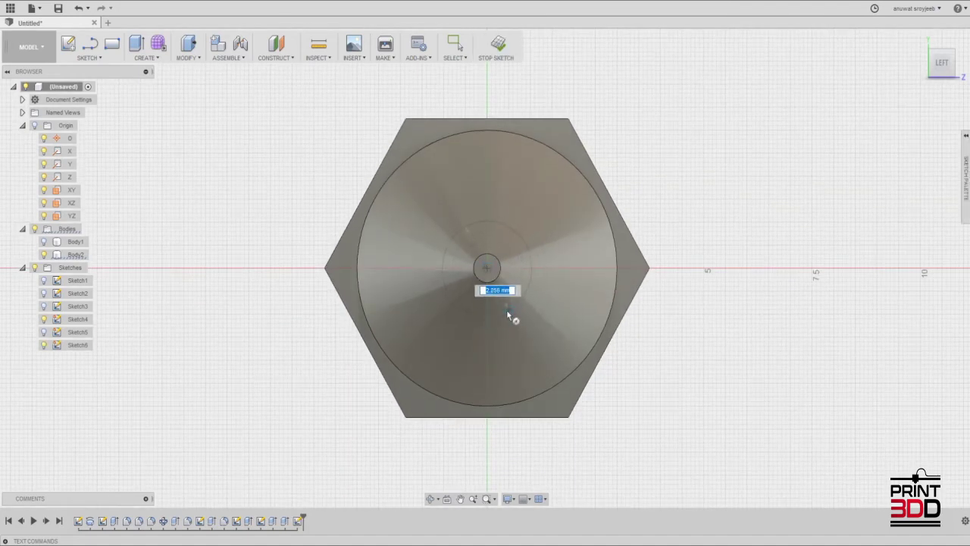
{"action": "left_click", "coordinate": [554, 389]}
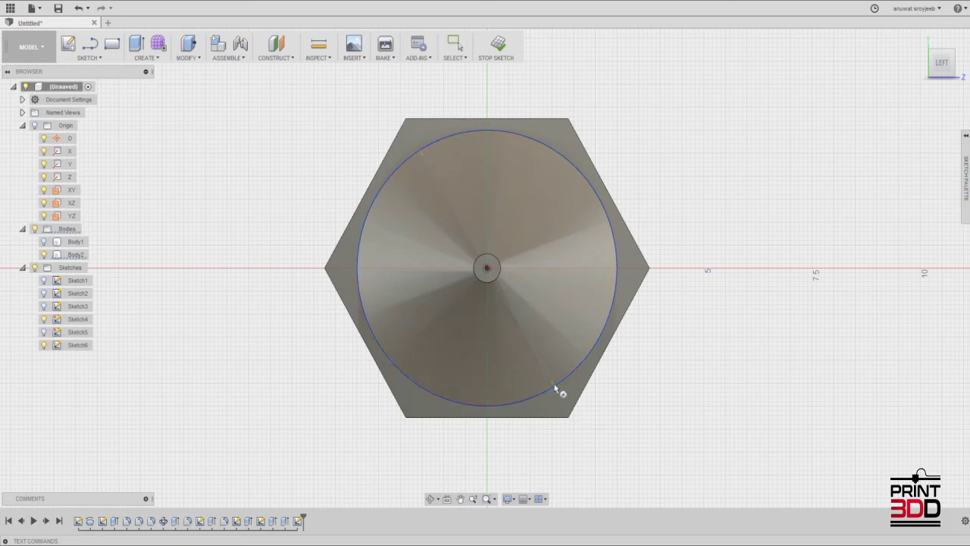
{"action": "left_click", "coordinate": [88, 58]}
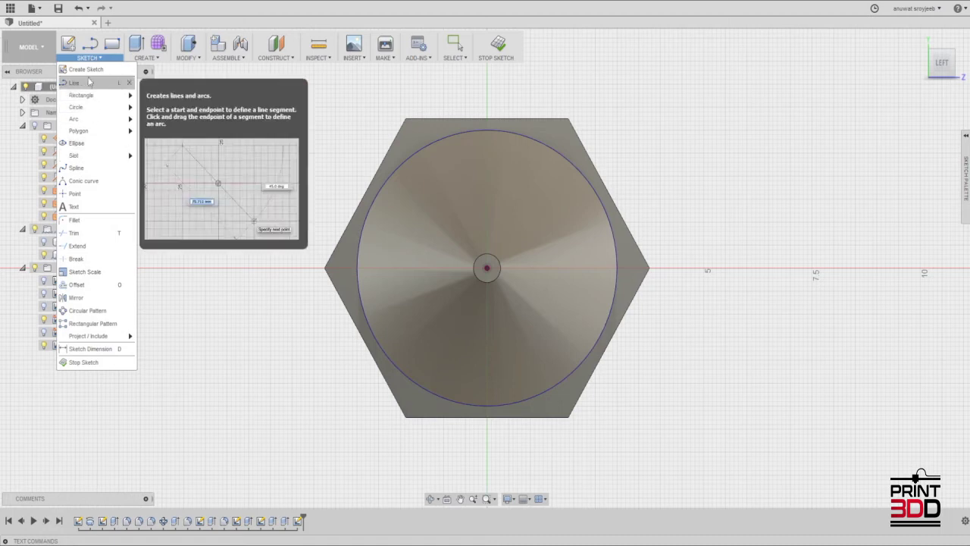
{"action": "left_click", "coordinate": [73, 82]}
{"action": "scroll", "coordinate": [545, 241], "scroll_direction": "up", "scroll_amount": 2}
{"action": "scroll", "coordinate": [490, 198], "scroll_direction": "up", "scroll_amount": 1}
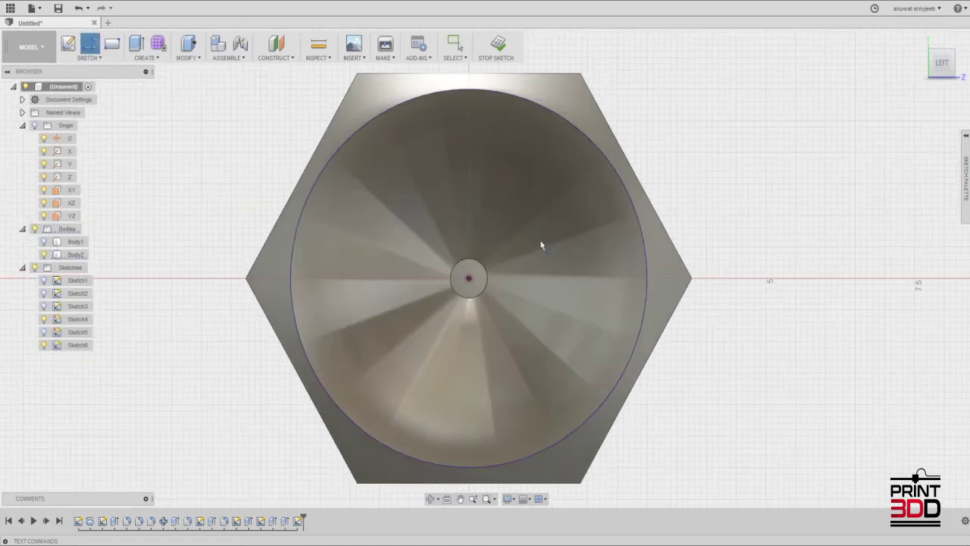
{"action": "middle_click_drag", "start_coordinate": [520, 275], "coordinate": [448, 292]}
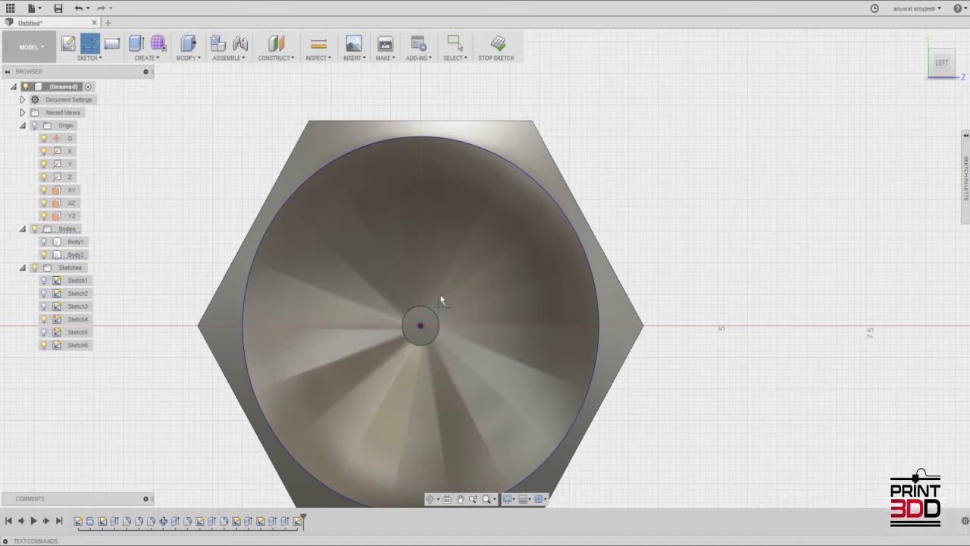
Step: Draw vertical, horizontal and angled lines from the hexagon's top edge, closing the triangle at the start
{"action": "left_click", "coordinate": [437, 121]}
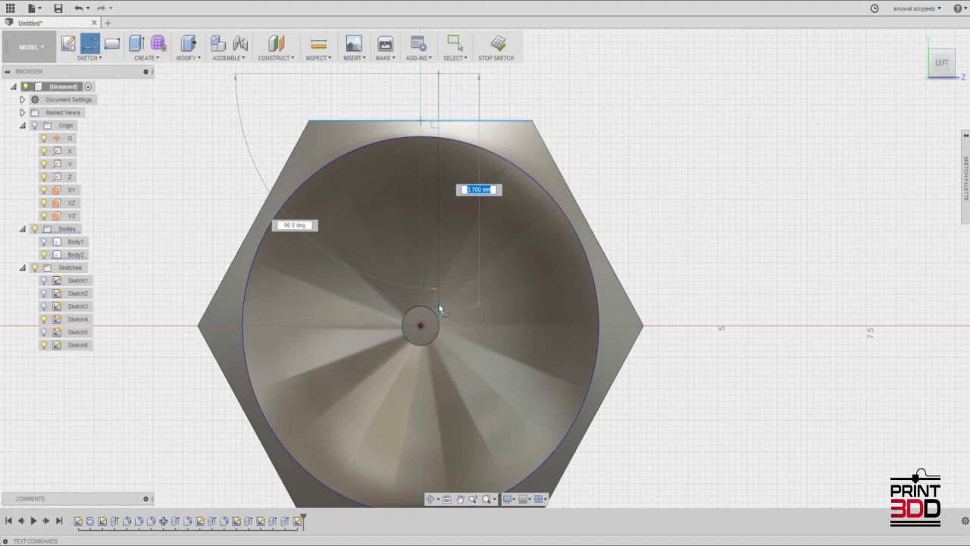
{"action": "left_click", "coordinate": [439, 309]}
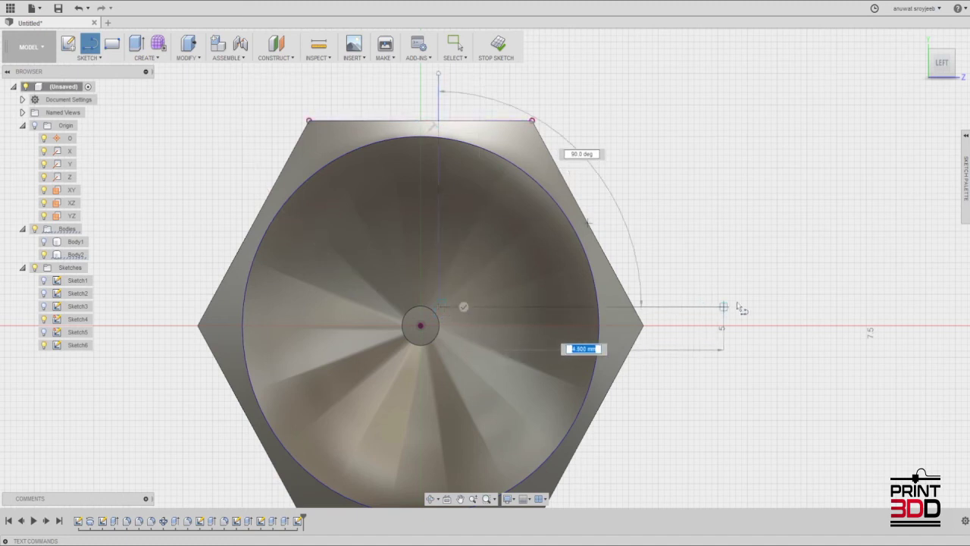
{"action": "left_click", "coordinate": [943, 300]}
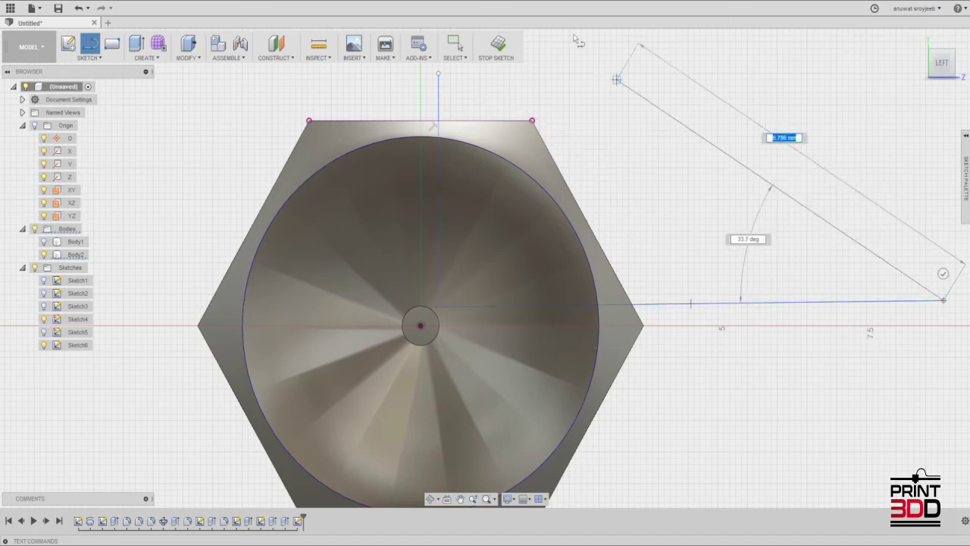
{"action": "middle_click_drag", "start_coordinate": [580, 34], "coordinate": [564, 200]}
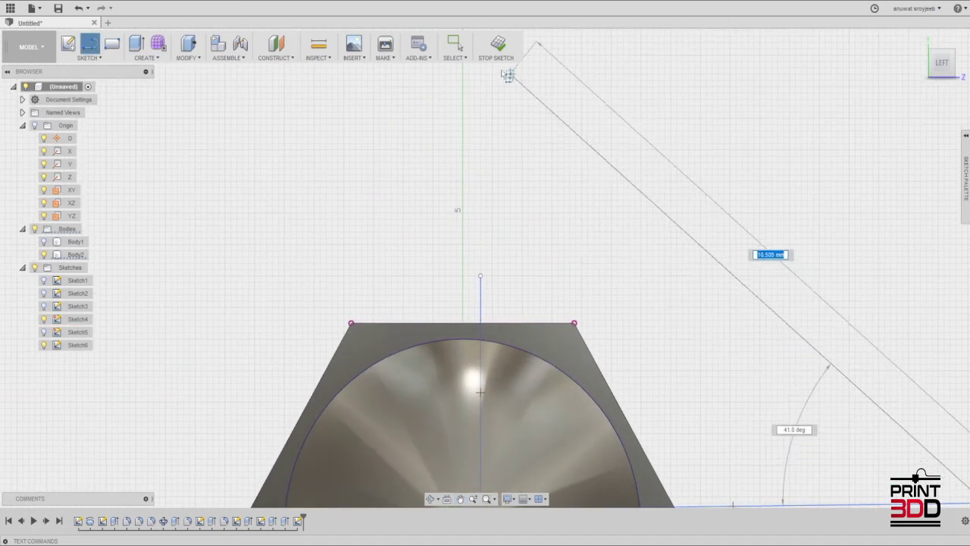
{"action": "middle_click_drag", "start_coordinate": [506, 73], "coordinate": [542, 216]}
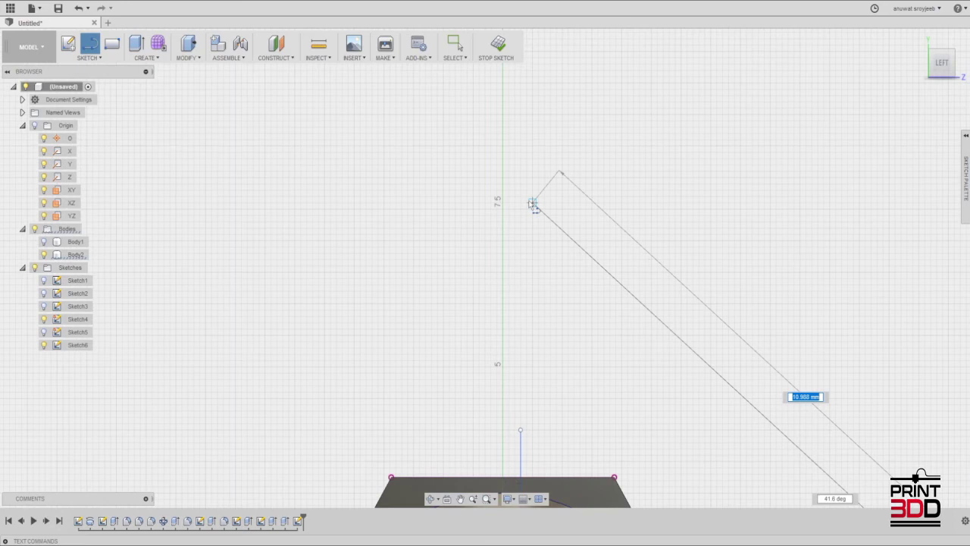
{"action": "left_click", "coordinate": [521, 198]}
{"action": "left_click", "coordinate": [522, 427]}
{"action": "scroll", "coordinate": [507, 271], "scroll_direction": "up", "scroll_amount": 3}
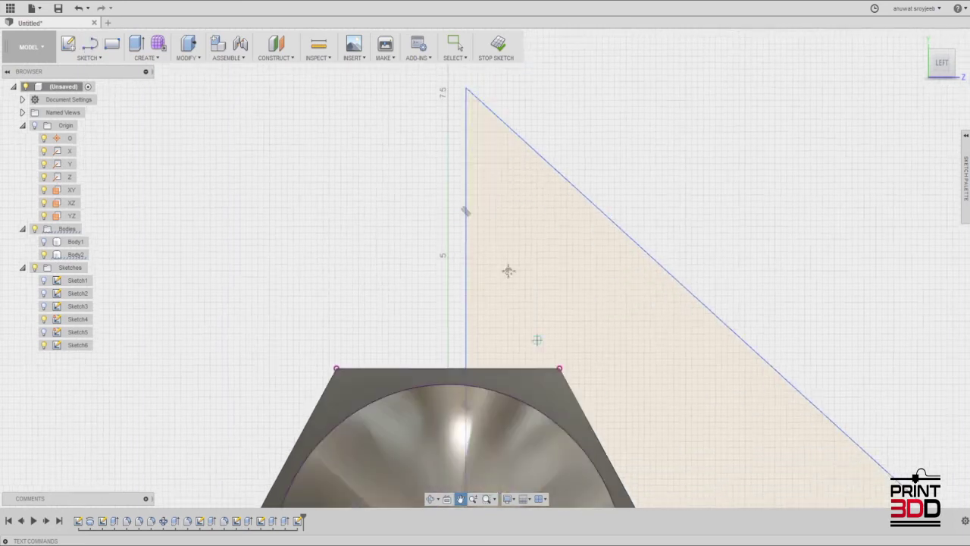
{"action": "scroll", "coordinate": [502, 211], "scroll_direction": "up", "scroll_amount": 5}
{"action": "scroll", "coordinate": [506, 224], "scroll_direction": "down", "scroll_amount": 3}
{"action": "scroll", "coordinate": [496, 256], "scroll_direction": "up", "scroll_amount": 3}
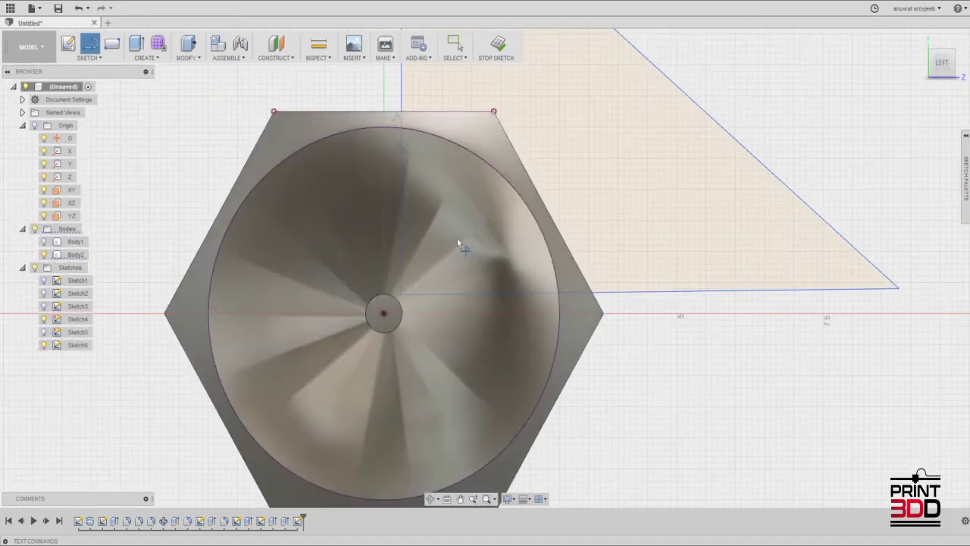
{"action": "middle_click_drag", "start_coordinate": [461, 245], "coordinate": [464, 307]}
{"action": "left_click", "coordinate": [94, 59]}
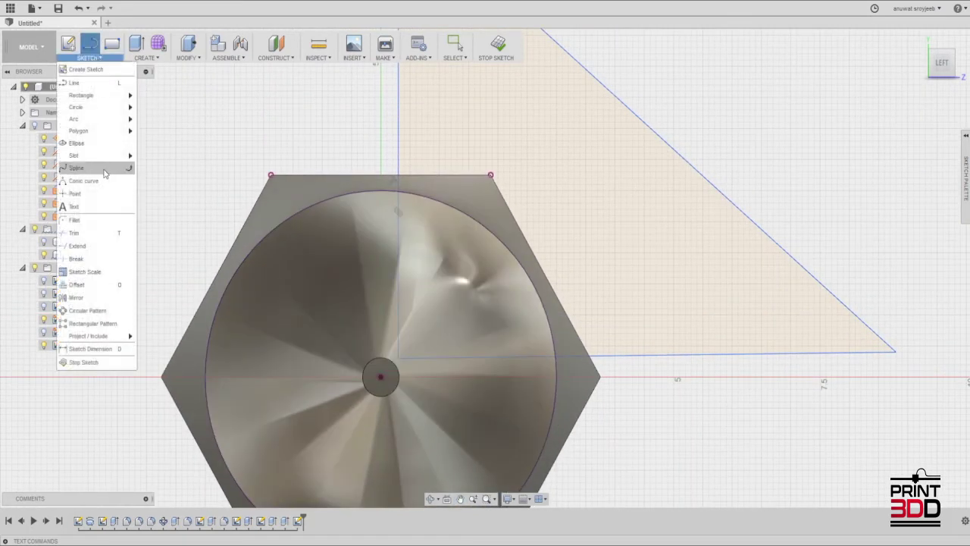
Step: Fillet the vertical and horizontal triangle lines at 0.40 mm radius, then orbit to a 3D view
{"action": "left_click", "coordinate": [92, 225]}
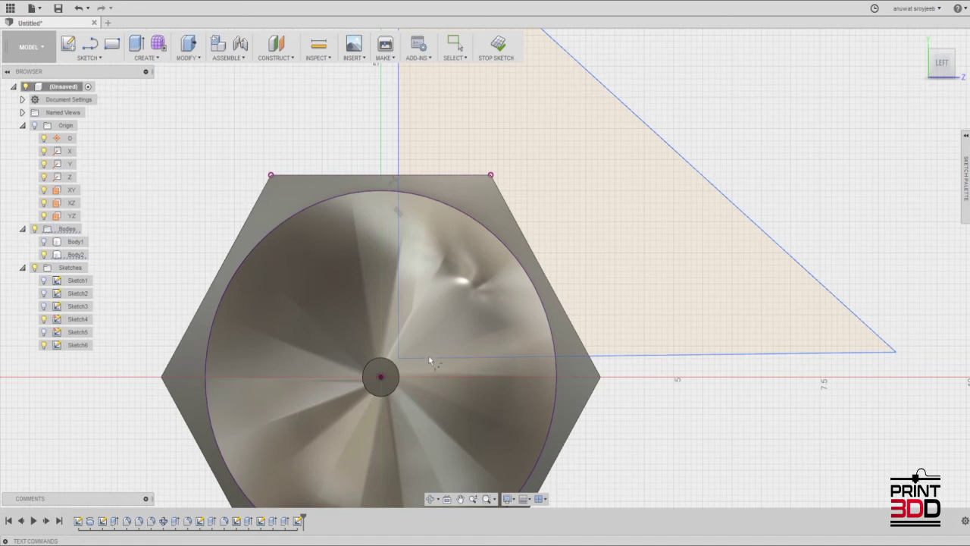
{"action": "left_click", "coordinate": [398, 329]}
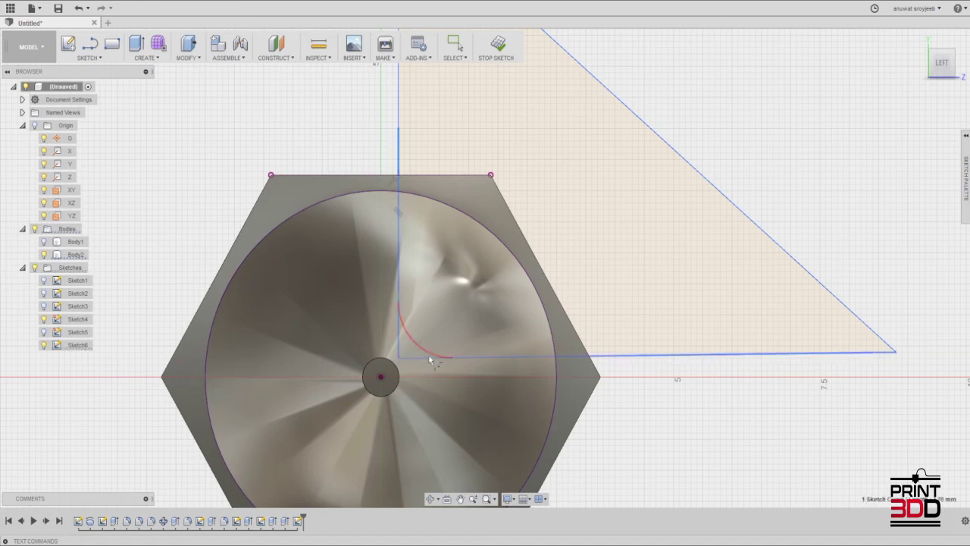
{"action": "left_click", "coordinate": [417, 356]}
{"action": "left_click_drag", "start_coordinate": [408, 347], "coordinate": [401, 355]}
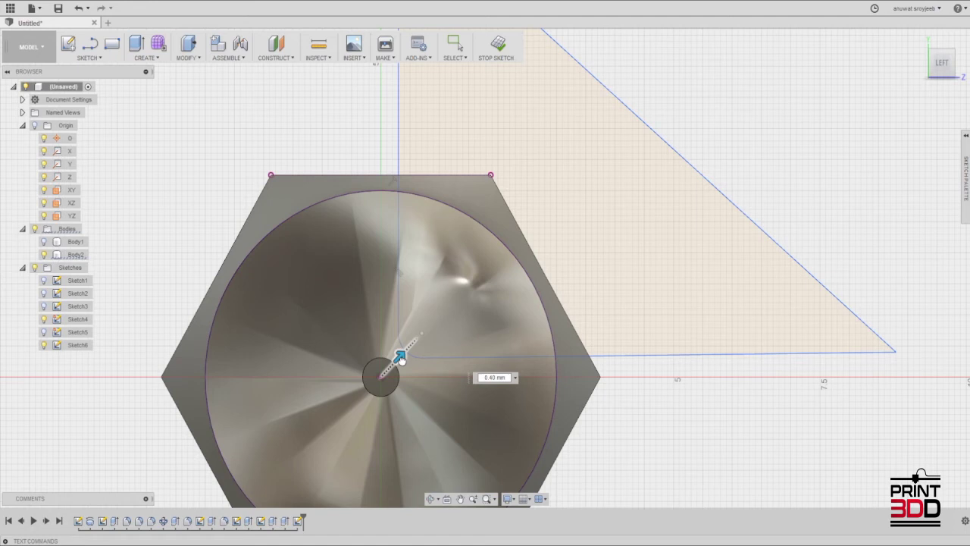
{"action": "key", "text": "Return"}
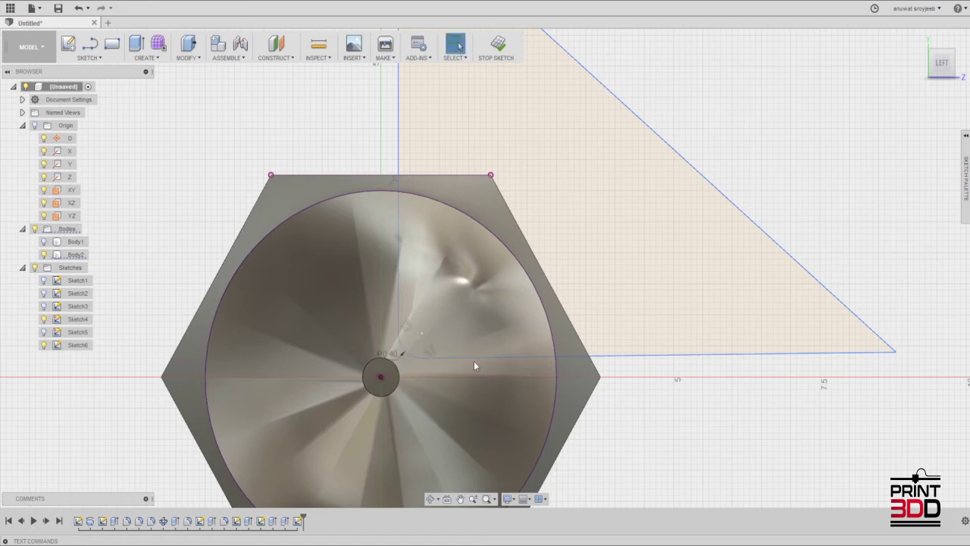
{"action": "scroll", "coordinate": [486, 363], "scroll_direction": "down", "scroll_amount": 3}
{"action": "mouse_move", "coordinate": [707, 439]}
{"action": "middle_mouse_down", "text": "shift"}
{"action": "mouse_move", "coordinate": [650, 459]}
{"action": "mouse_move", "coordinate": [678, 459]}
{"action": "mouse_move", "coordinate": [661, 459]}
{"action": "mouse_move", "coordinate": [635, 359]}
{"action": "mouse_move", "coordinate": [654, 392]}
{"action": "middle_mouse_up", "text": "shift"}
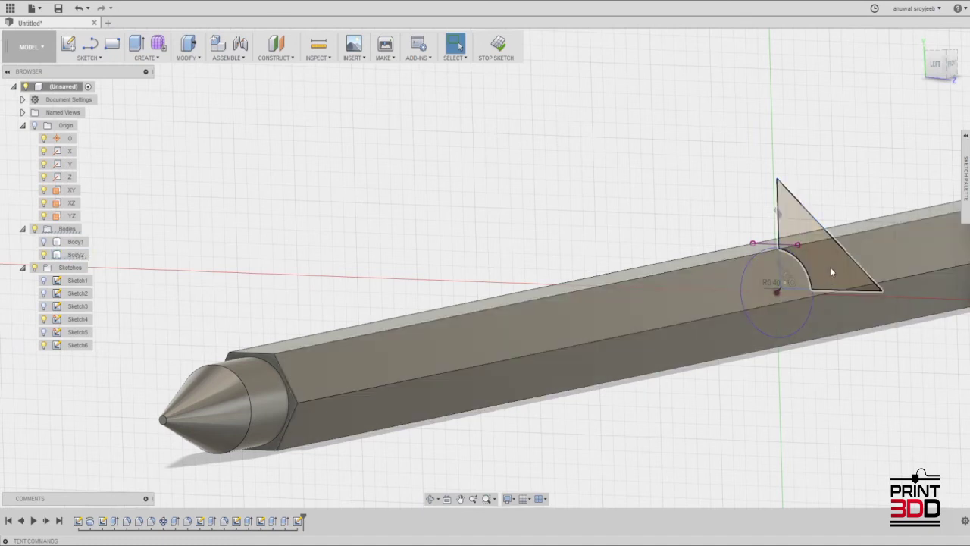
Step: Delete the triangle lines from the sketch and finish the sketch
{"action": "left_click", "coordinate": [87, 57]}
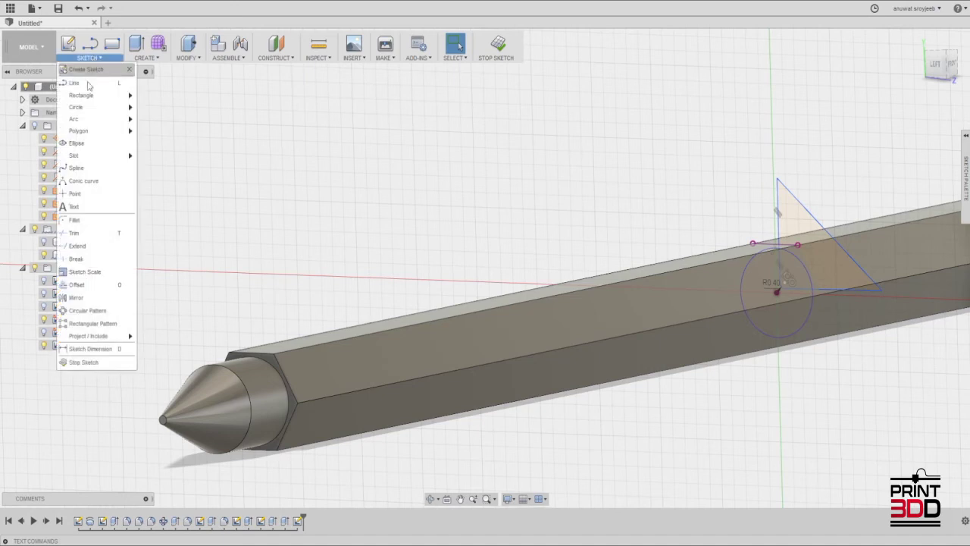
{"action": "left_click", "coordinate": [251, 261]}
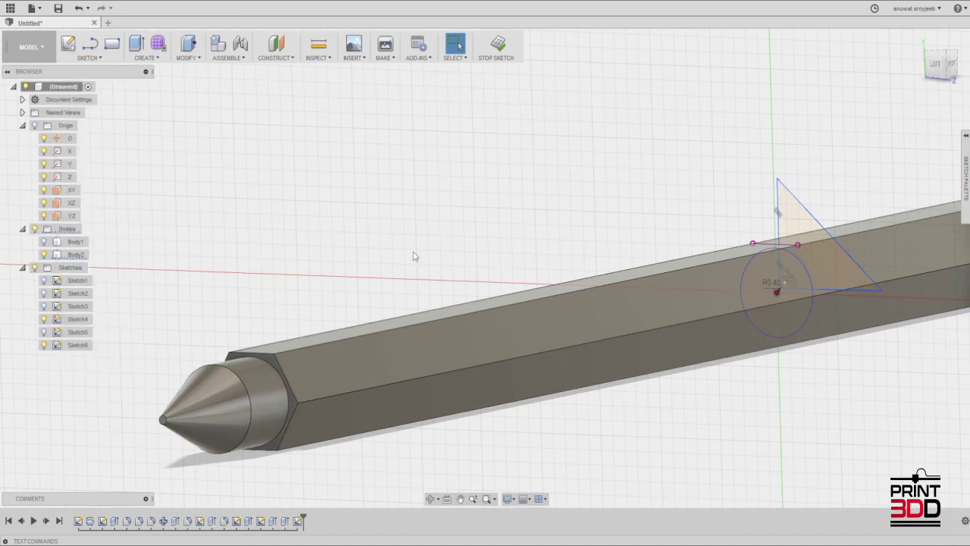
{"action": "left_click", "coordinate": [831, 257]}
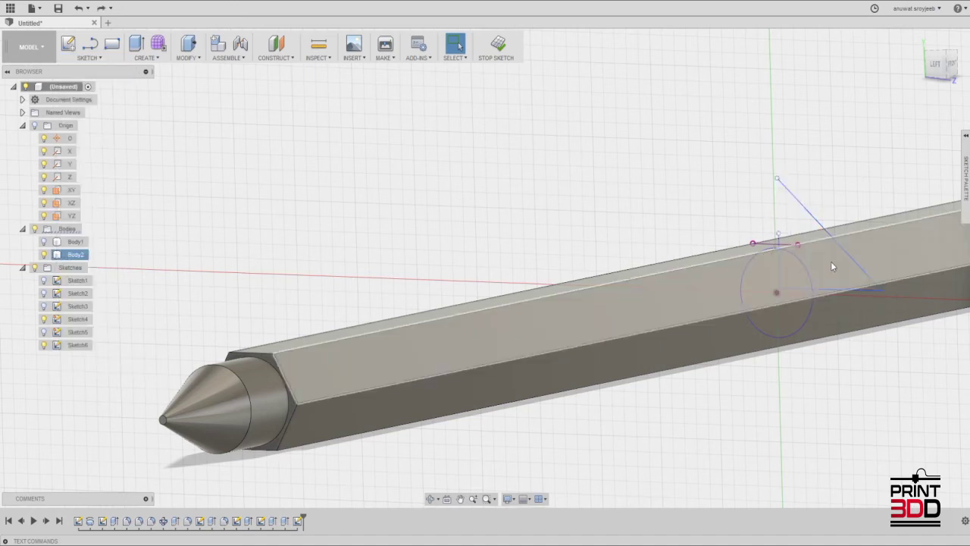
{"action": "key", "text": "ctrl+z"}
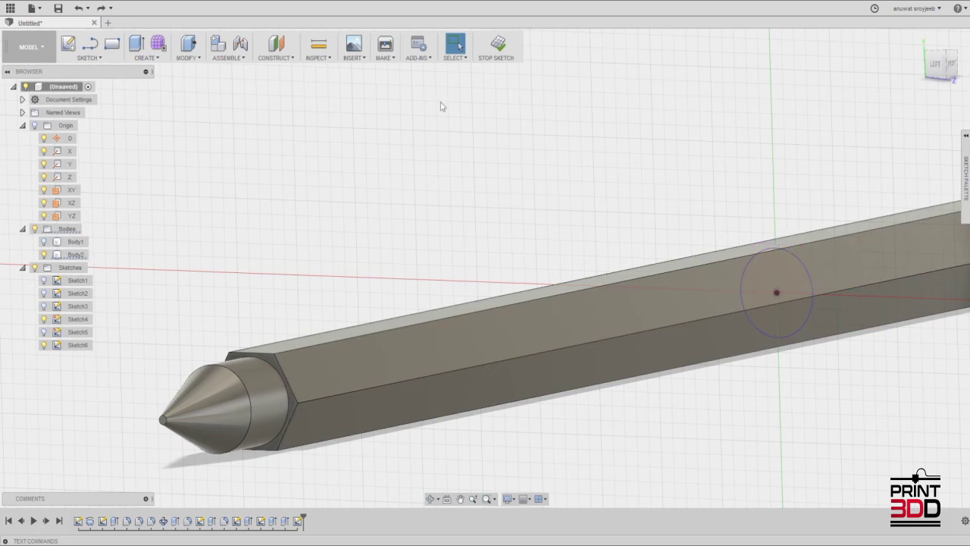
{"action": "left_click", "coordinate": [497, 45]}
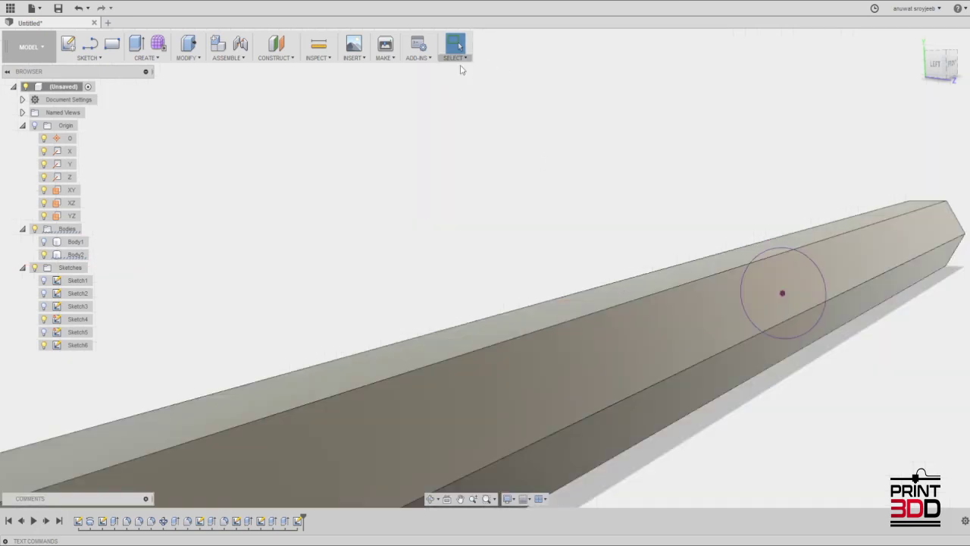
Step: Fit the pen in view, hide Sketch4, and turn to the LEFT view
{"action": "key", "text": "F6"}
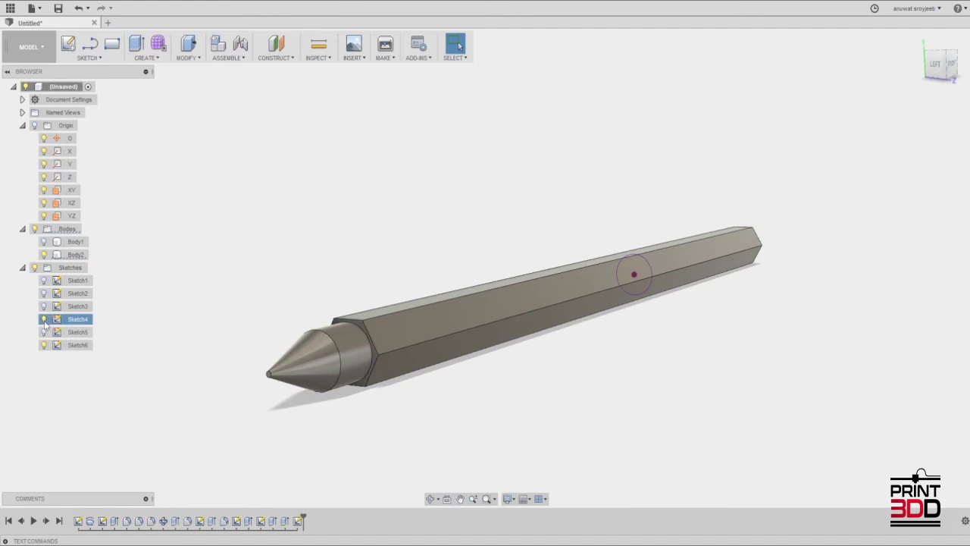
{"action": "left_click", "coordinate": [44, 345]}
{"action": "mouse_move", "coordinate": [939, 66]}
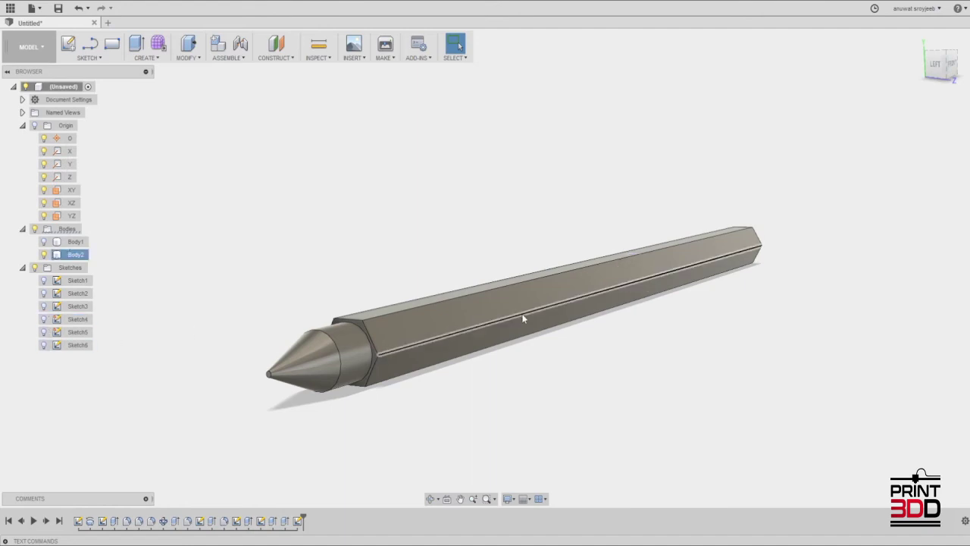
{"action": "left_click", "coordinate": [940, 66]}
Step: Create Sketch7 on the construction plane through the pen, framing the hexagon end-on
{"action": "scroll", "coordinate": [585, 243], "scroll_direction": "up", "scroll_amount": 2}
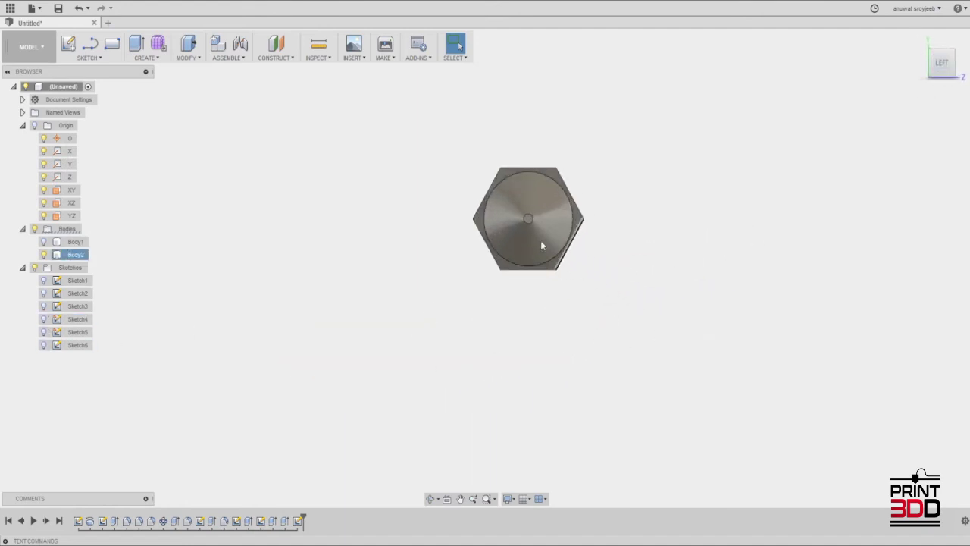
{"action": "scroll", "coordinate": [514, 367], "scroll_direction": "up", "scroll_amount": 5}
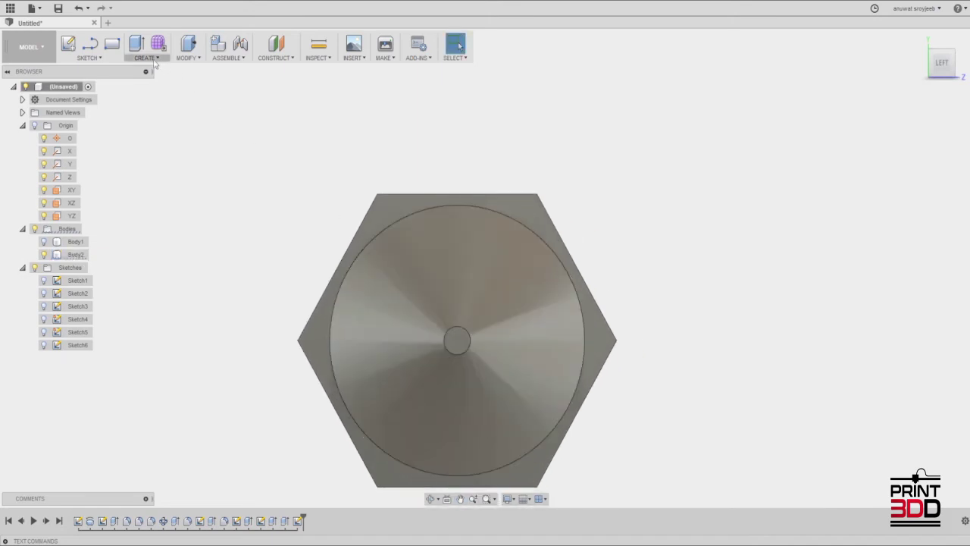
{"action": "left_click", "coordinate": [96, 56]}
{"action": "mouse_move", "coordinate": [81, 94]}
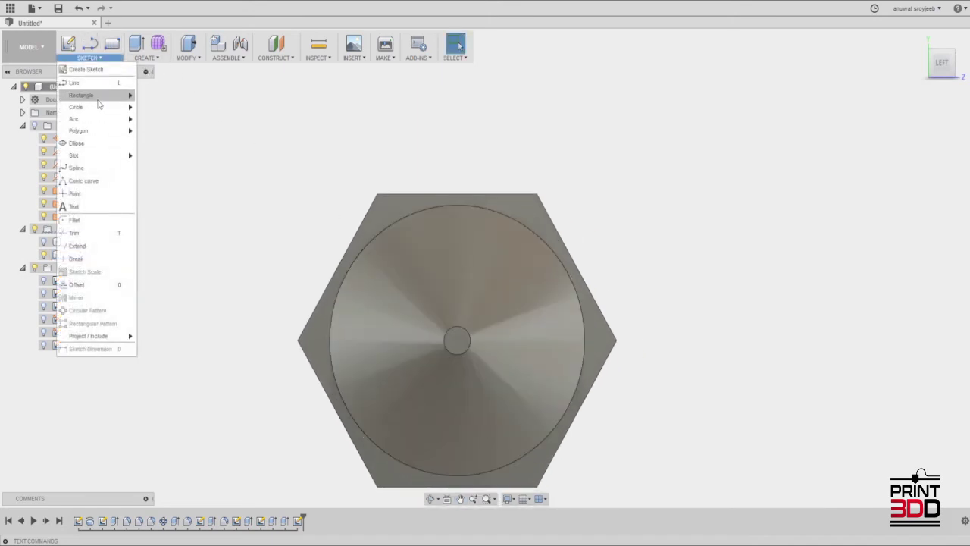
{"action": "left_click", "coordinate": [163, 110]}
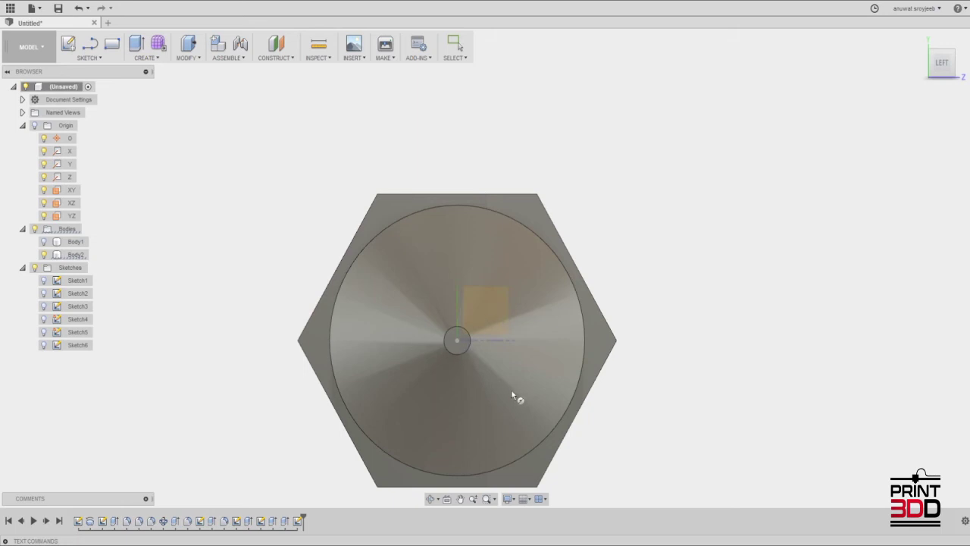
{"action": "middle_click_drag", "start_coordinate": [511, 389], "coordinate": [195, 406], "text": "shift"}
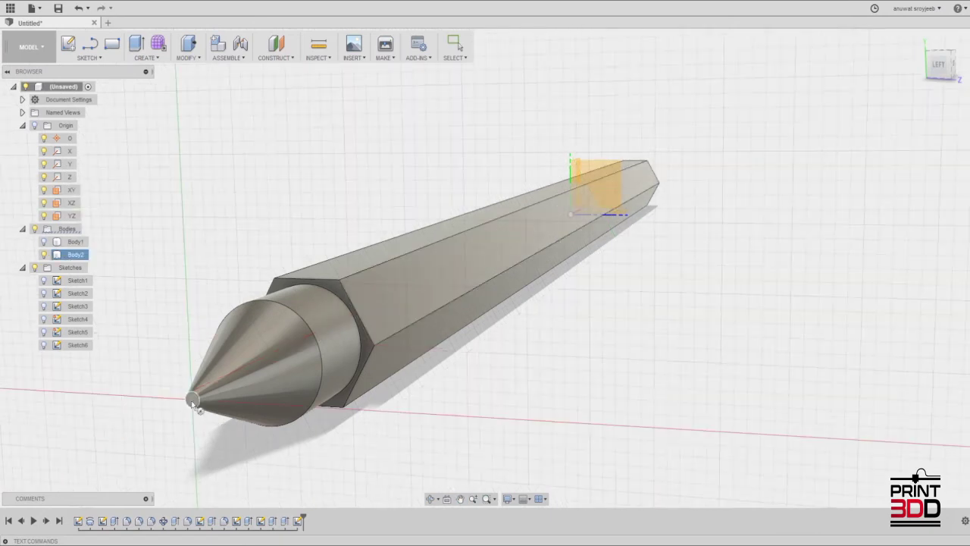
{"action": "left_click", "coordinate": [193, 402]}
{"action": "scroll", "coordinate": [548, 303], "scroll_direction": "up", "scroll_amount": 5}
{"action": "middle_click_drag", "start_coordinate": [440, 284], "coordinate": [397, 351]}
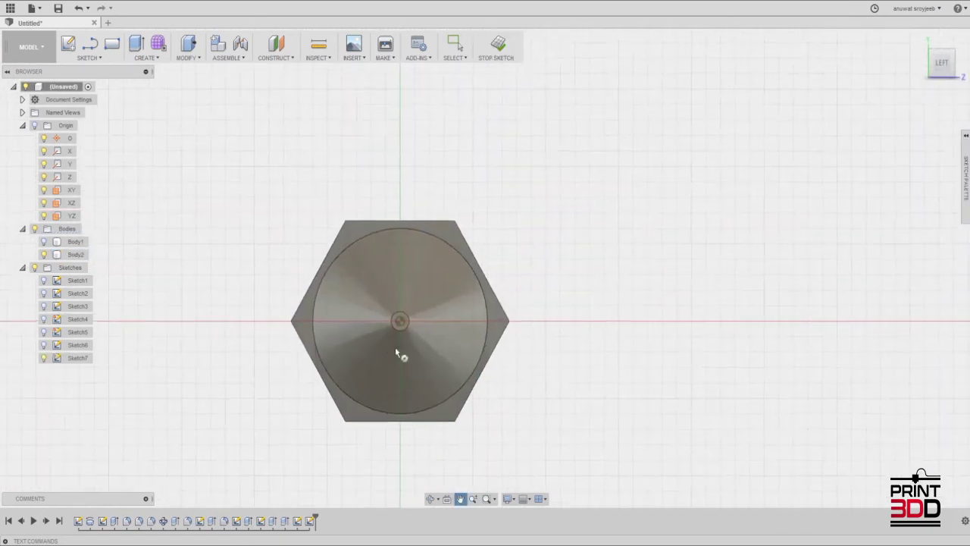
{"action": "scroll", "coordinate": [396, 351], "scroll_direction": "up", "scroll_amount": 3}
Step: Project the end-face circle into Sketch7 and frame the end face
{"action": "left_click", "coordinate": [526, 387]}
{"action": "left_click", "coordinate": [89, 58]}
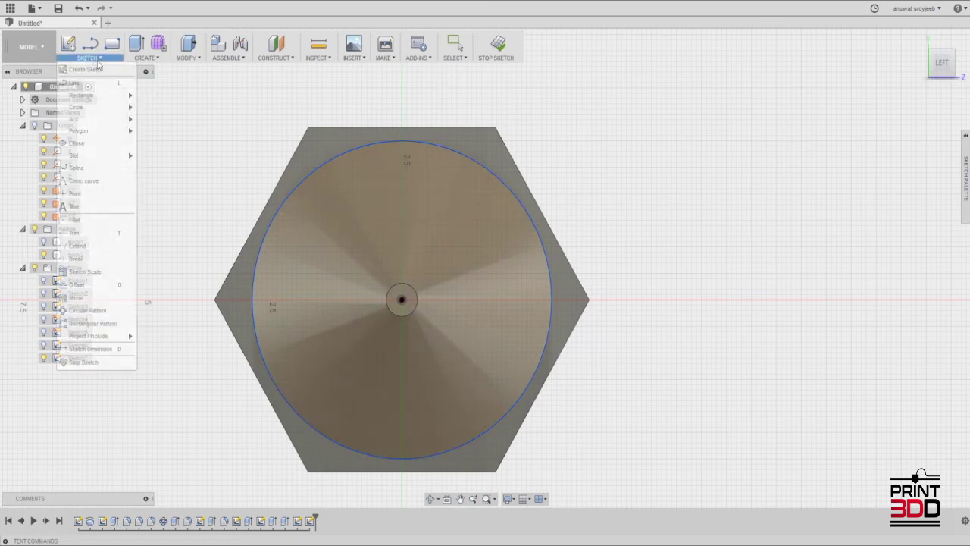
{"action": "left_click", "coordinate": [84, 85]}
{"action": "scroll", "coordinate": [436, 273], "scroll_direction": "up", "scroll_amount": 2}
{"action": "middle_click_drag", "start_coordinate": [437, 270], "coordinate": [418, 375]}
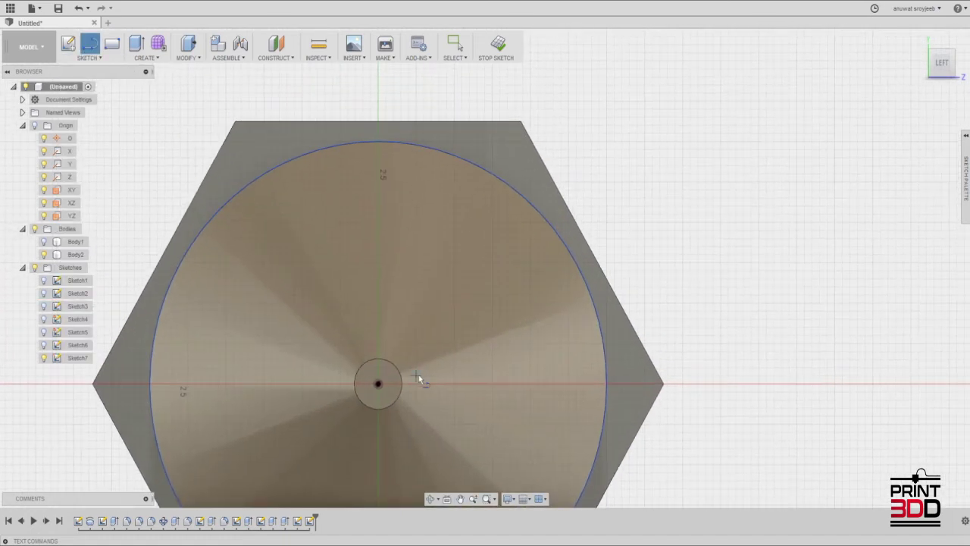
{"action": "scroll", "coordinate": [442, 210], "scroll_direction": "down", "scroll_amount": 1}
{"action": "scroll", "coordinate": [444, 213], "scroll_direction": "down", "scroll_amount": 2}
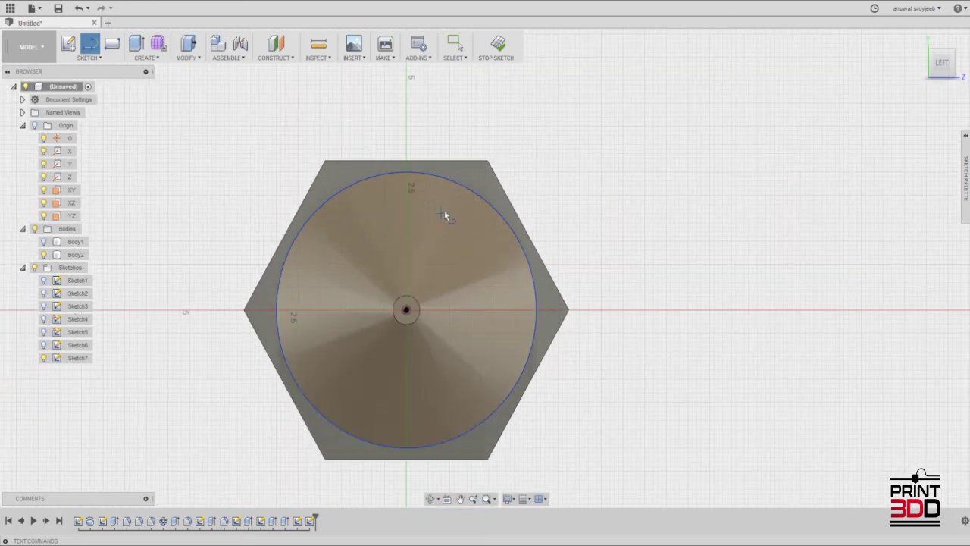
{"action": "scroll", "coordinate": [439, 220], "scroll_direction": "down", "scroll_amount": 1}
{"action": "scroll", "coordinate": [428, 208], "scroll_direction": "up", "scroll_amount": 1}
{"action": "scroll", "coordinate": [413, 192], "scroll_direction": "up", "scroll_amount": 1}
{"action": "scroll", "coordinate": [407, 195], "scroll_direction": "up", "scroll_amount": 1}
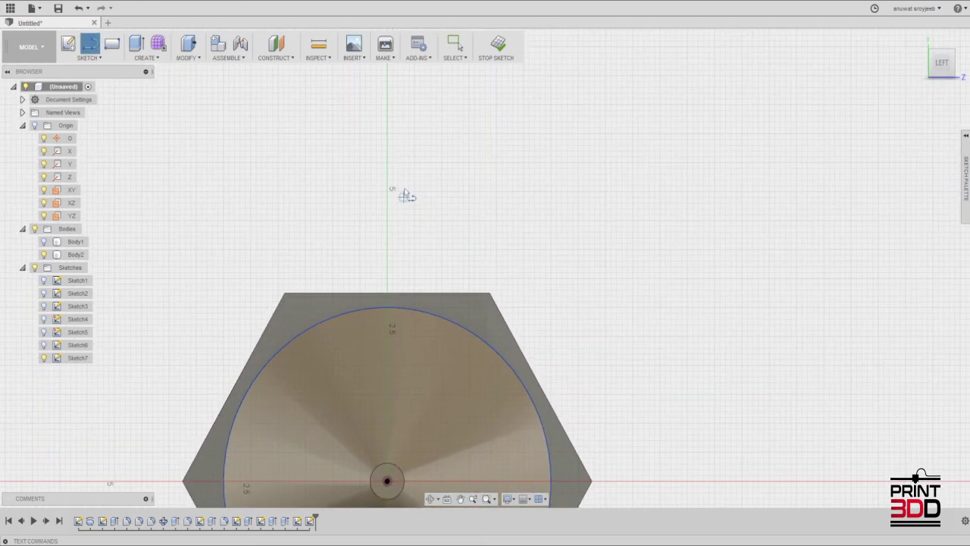
Step: Draw a closed right triangle with its vertical edge along the pen's axis
{"action": "left_click", "coordinate": [404, 106]}
{"action": "left_click", "coordinate": [404, 464]}
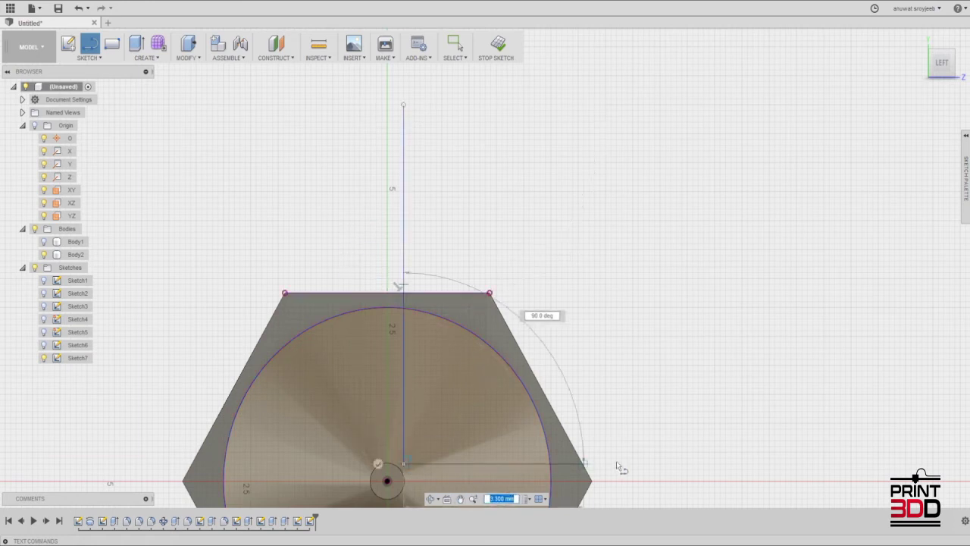
{"action": "left_click", "coordinate": [802, 463]}
{"action": "left_click", "coordinate": [404, 105]}
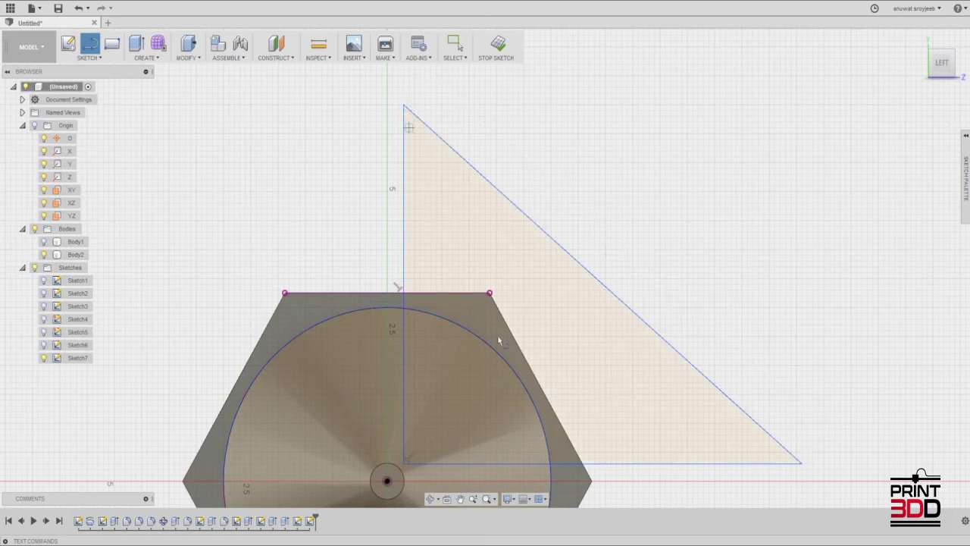
{"action": "scroll", "coordinate": [497, 335], "scroll_direction": "up", "scroll_amount": 2}
{"action": "scroll", "coordinate": [486, 261], "scroll_direction": "up", "scroll_amount": 1}
Step: Start a fillet on the triangle corner between its bottom and vertical edges
{"action": "left_click", "coordinate": [88, 58]}
{"action": "left_click", "coordinate": [96, 220]}
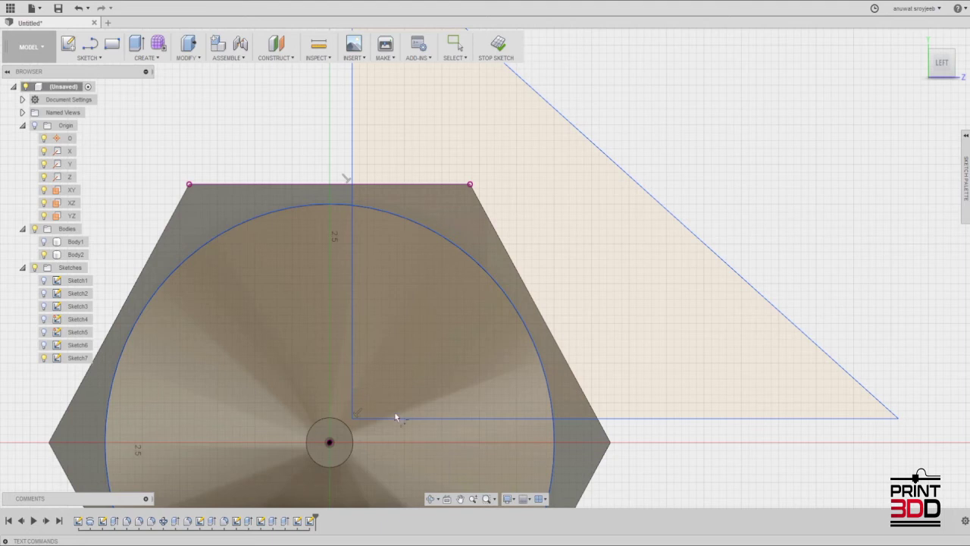
{"action": "left_click", "coordinate": [394, 418]}
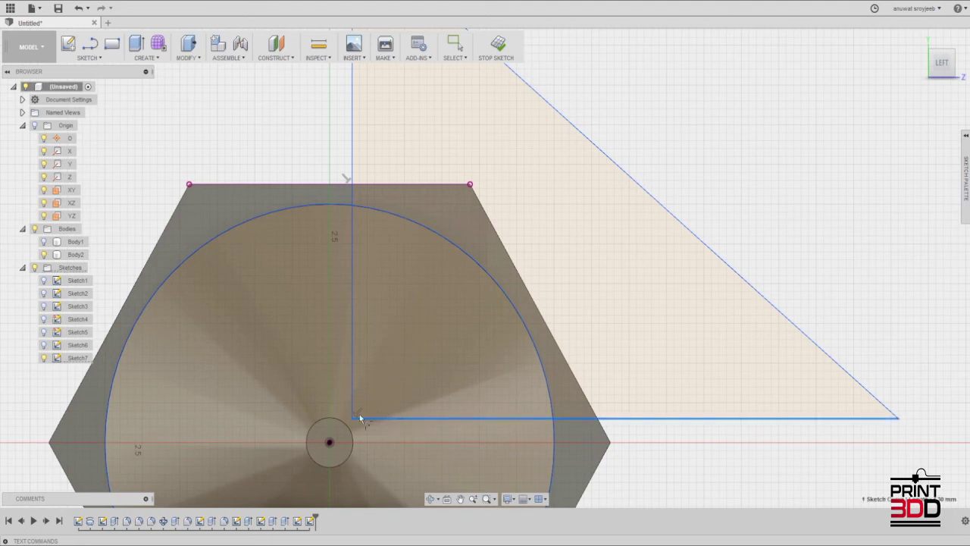
{"action": "left_click", "coordinate": [353, 393]}
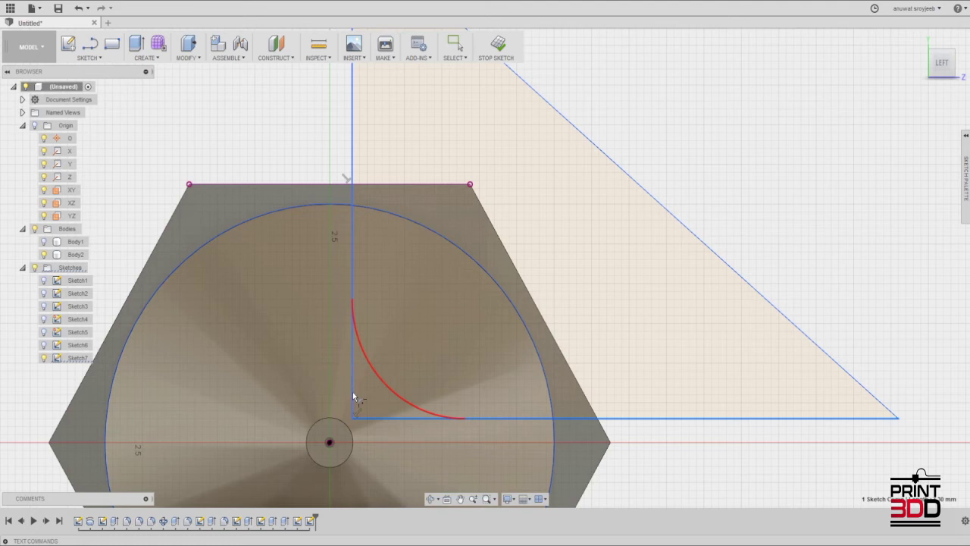
Step: Round Sketch7's triangle right-angle corner with a 0.40 mm fillet
{"action": "left_click", "coordinate": [353, 392]}
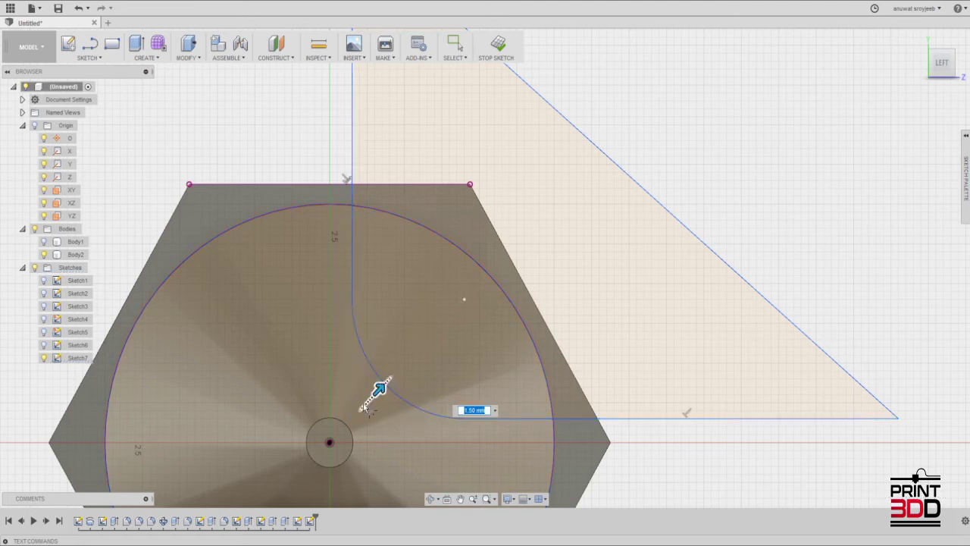
{"action": "mouse_move", "coordinate": [379, 389]}
{"action": "left_mouse_down"}
{"action": "mouse_move", "coordinate": [364, 402]}
{"action": "mouse_move", "coordinate": [400, 368]}
{"action": "mouse_move", "coordinate": [356, 418]}
{"action": "left_mouse_up"}
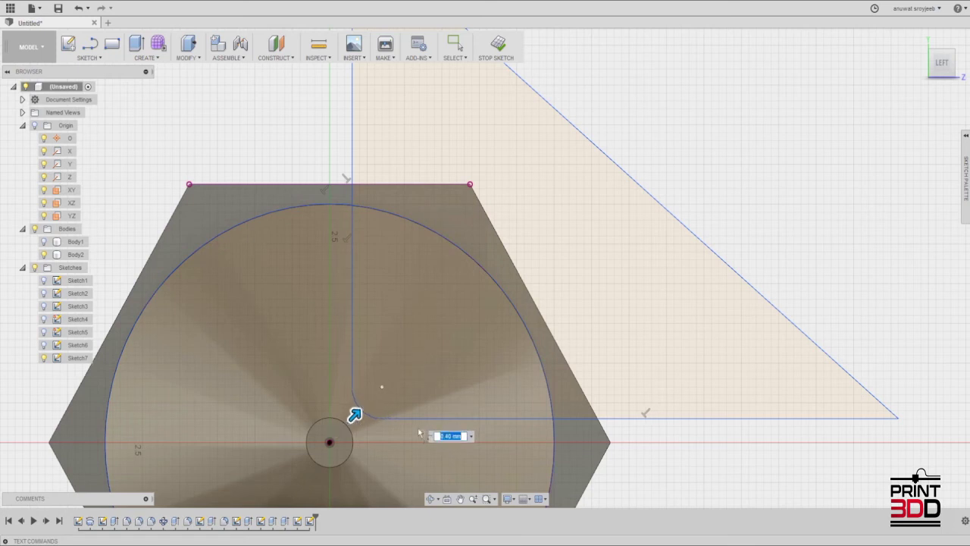
{"action": "key", "text": "Return"}
Step: Orbit to a 3D side view showing the filleted profile beside the cone tip
{"action": "scroll", "coordinate": [444, 417], "scroll_direction": "down", "scroll_amount": 4}
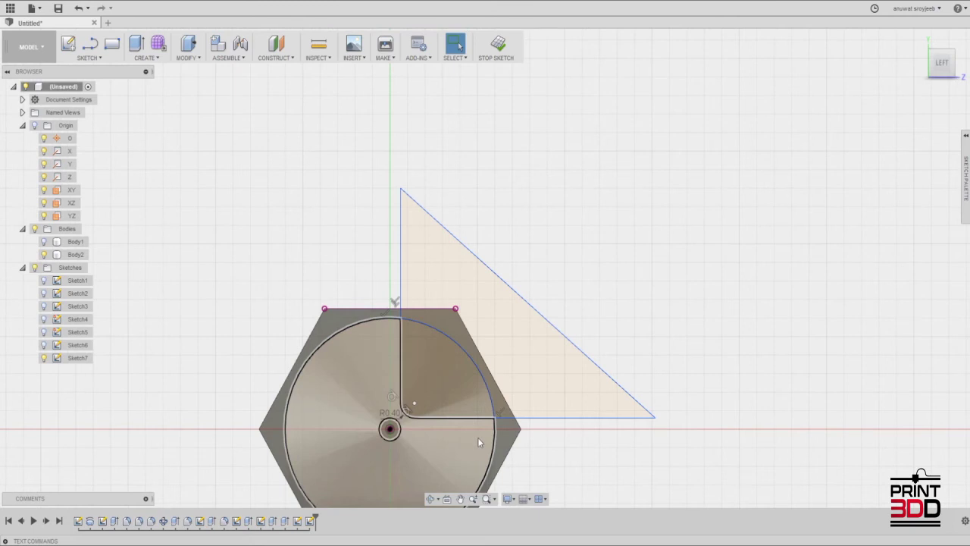
{"action": "mouse_move", "coordinate": [584, 455]}
{"action": "middle_mouse_down", "text": "shift"}
{"action": "mouse_move", "coordinate": [576, 459]}
{"action": "mouse_move", "coordinate": [615, 286]}
{"action": "mouse_move", "coordinate": [379, 332]}
{"action": "mouse_move", "coordinate": [563, 173]}
{"action": "middle_mouse_up", "text": "shift"}
{"action": "mouse_move", "coordinate": [422, 285]}
{"action": "middle_mouse_down", "text": "shift"}
{"action": "mouse_move", "coordinate": [423, 297]}
{"action": "mouse_move", "coordinate": [403, 293]}
{"action": "mouse_move", "coordinate": [308, 362]}
{"action": "middle_mouse_up", "text": "shift"}
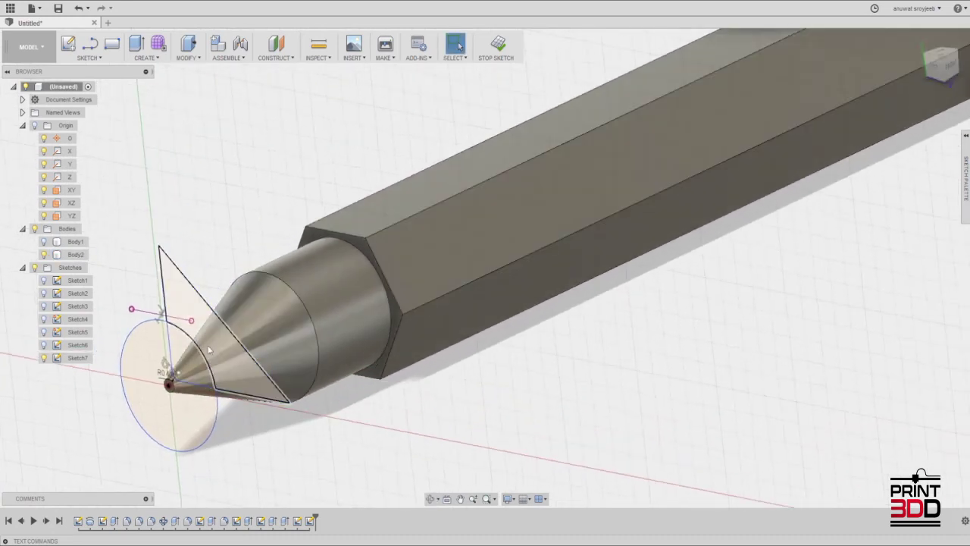
Step: Select both triangle profiles and extrude them into the body as a cut
{"action": "left_click", "coordinate": [237, 380]}
{"action": "key", "text": "e"}
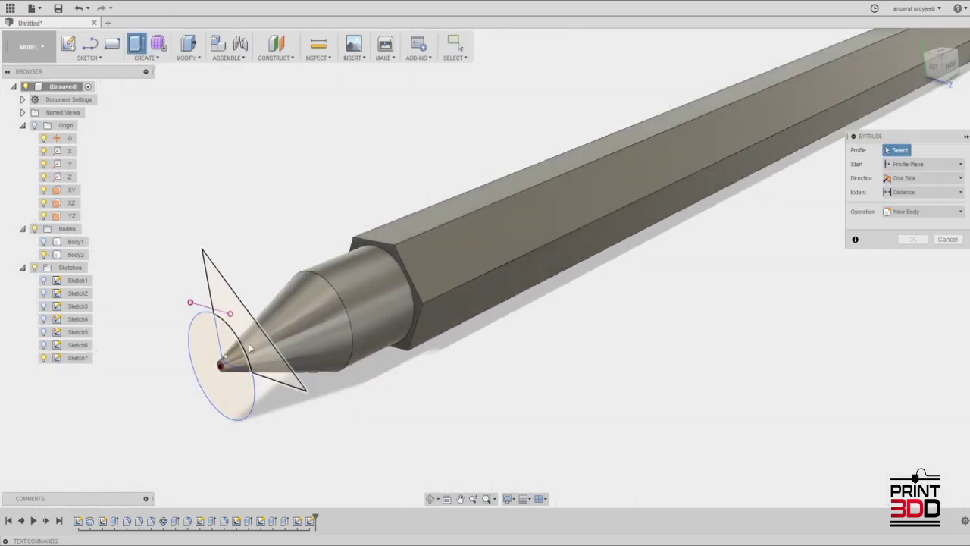
{"action": "left_click", "coordinate": [248, 359]}
{"action": "left_click_drag", "start_coordinate": [224, 347], "coordinate": [377, 311]}
{"action": "scroll", "coordinate": [366, 277], "scroll_direction": "up", "scroll_amount": 2}
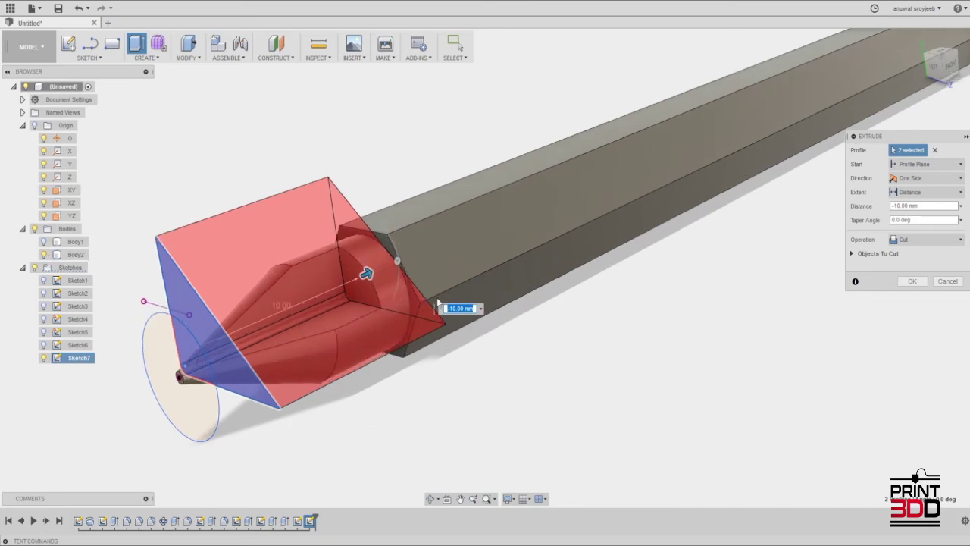
{"action": "scroll", "coordinate": [357, 294], "scroll_direction": "up", "scroll_amount": 2}
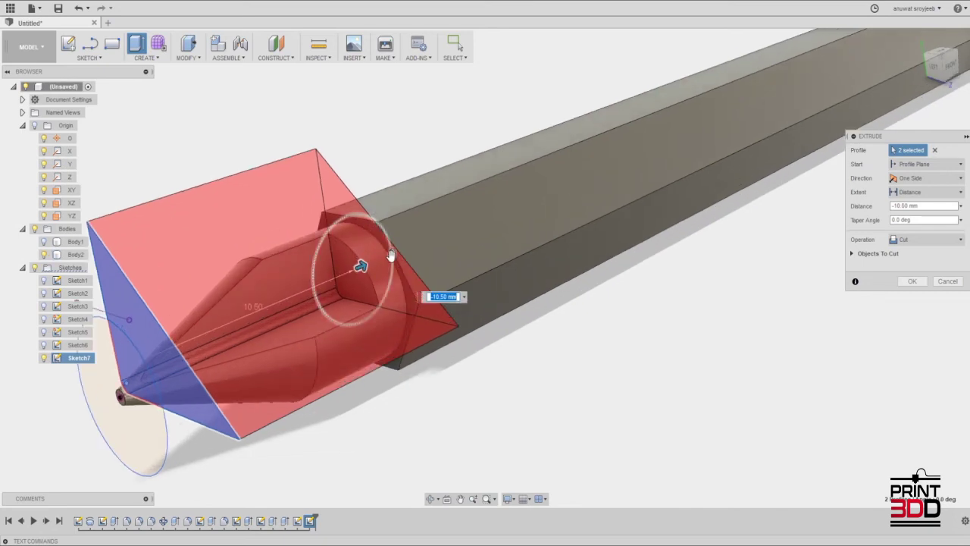
Step: Try a -10° taper on the cut, reset it to zero, and shorten the depth to 7 mm
{"action": "mouse_move", "coordinate": [393, 254]}
{"action": "left_mouse_down"}
{"action": "mouse_move", "coordinate": [390, 244]}
{"action": "mouse_move", "coordinate": [382, 260]}
{"action": "left_mouse_up"}
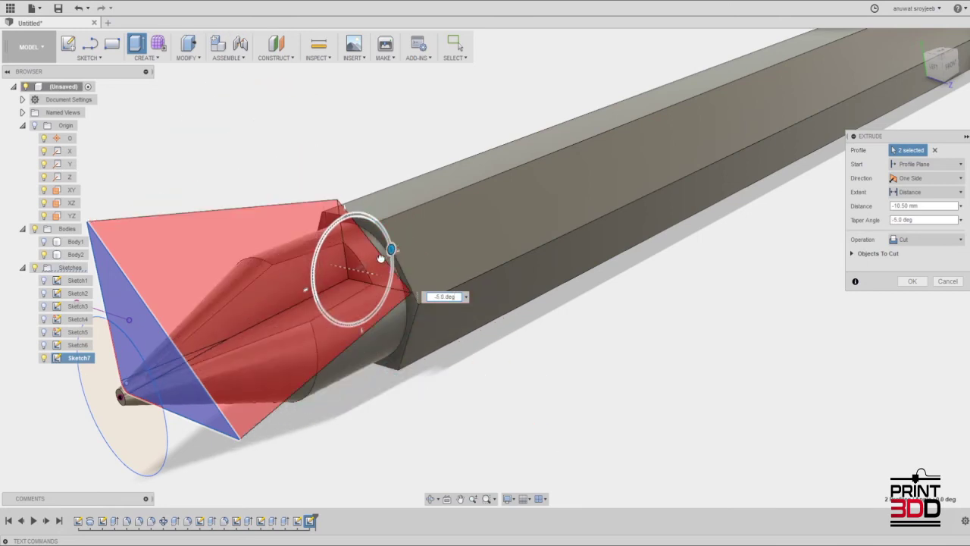
{"action": "type", "text": "-10"}
{"action": "left_click_drag", "start_coordinate": [382, 258], "coordinate": [384, 263]}
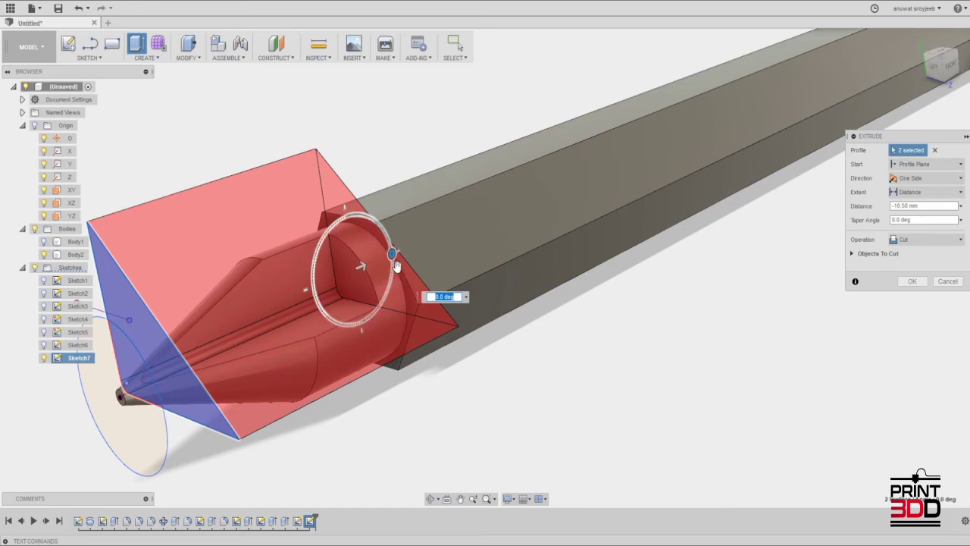
{"action": "left_click_drag", "start_coordinate": [363, 267], "coordinate": [303, 303]}
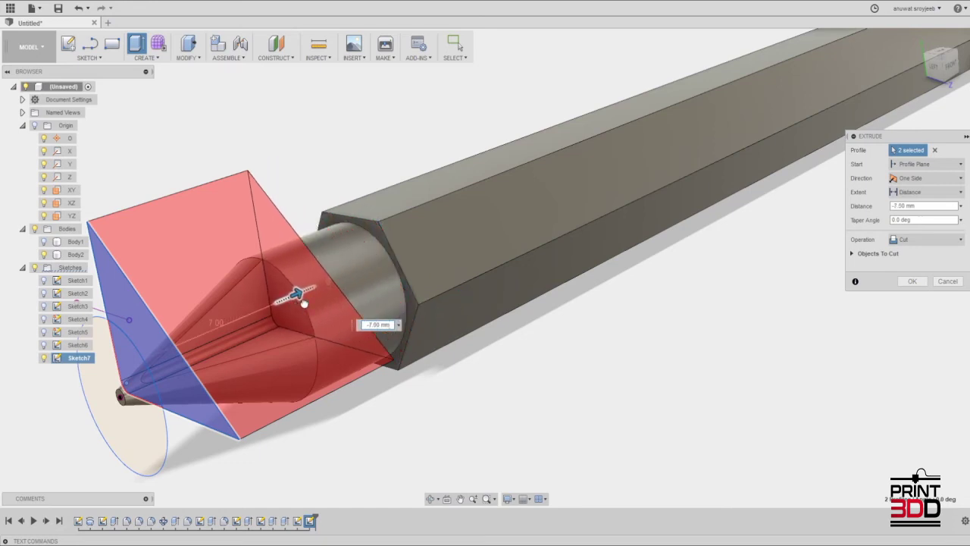
{"action": "scroll", "coordinate": [310, 362], "scroll_direction": "up", "scroll_amount": 5}
{"action": "scroll", "coordinate": [309, 362], "scroll_direction": "down", "scroll_amount": 5}
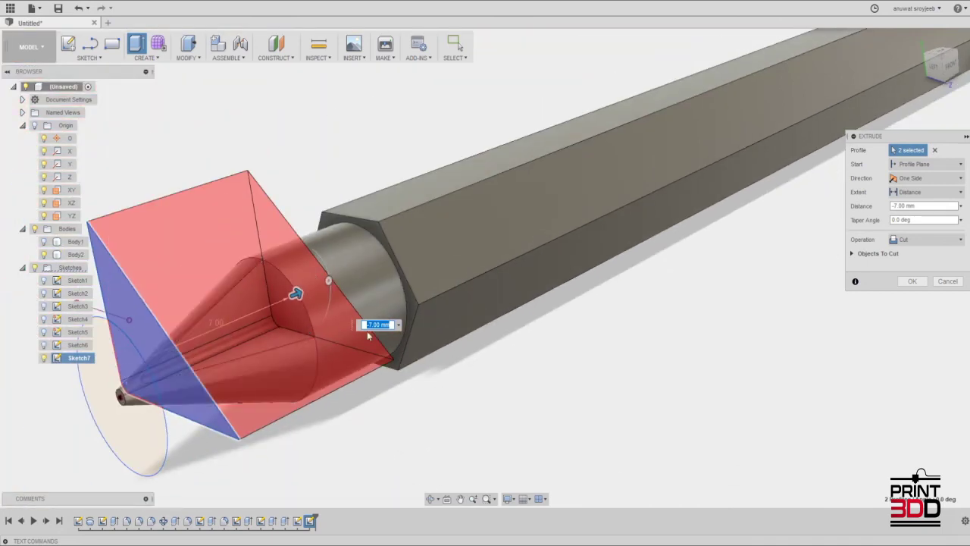
Step: Make the cut One Side, settle on -7.00 mm depth with 0° taper, and commit
{"action": "left_click", "coordinate": [937, 179]}
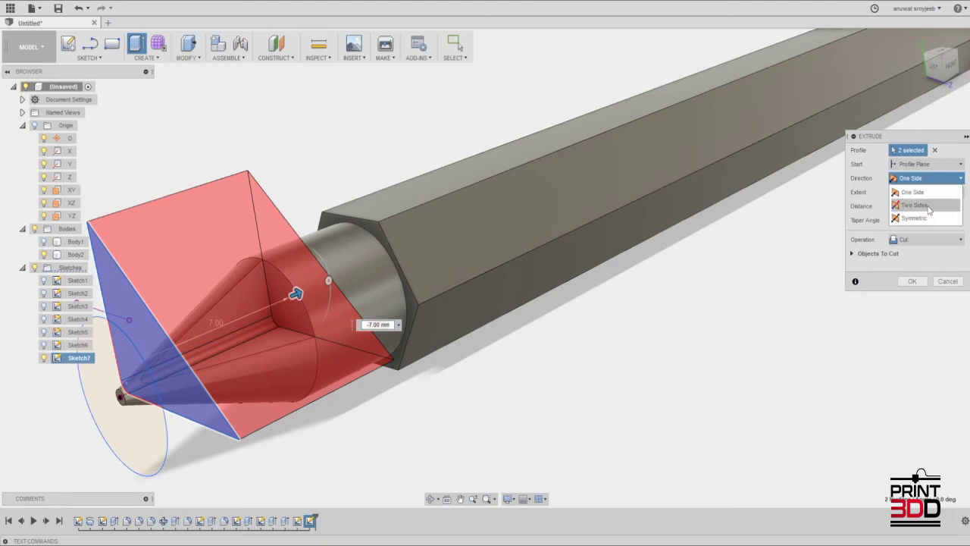
{"action": "left_click", "coordinate": [922, 180]}
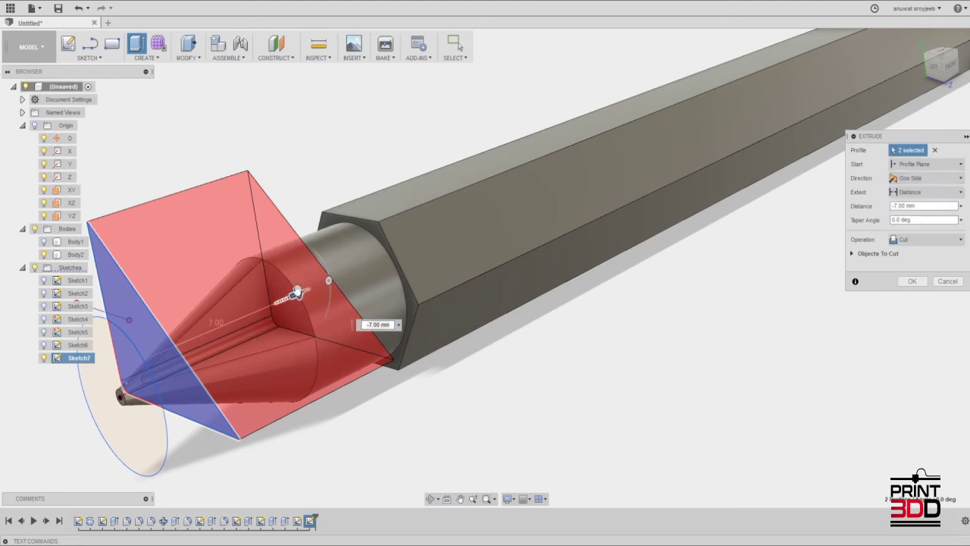
{"action": "left_click_drag", "start_coordinate": [326, 278], "coordinate": [315, 286]}
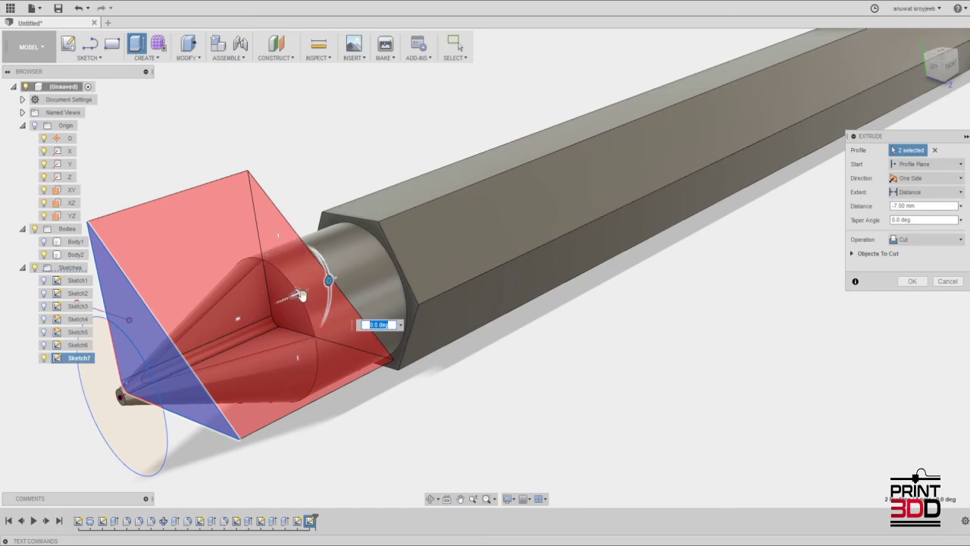
{"action": "left_click_drag", "start_coordinate": [300, 295], "coordinate": [377, 277]}
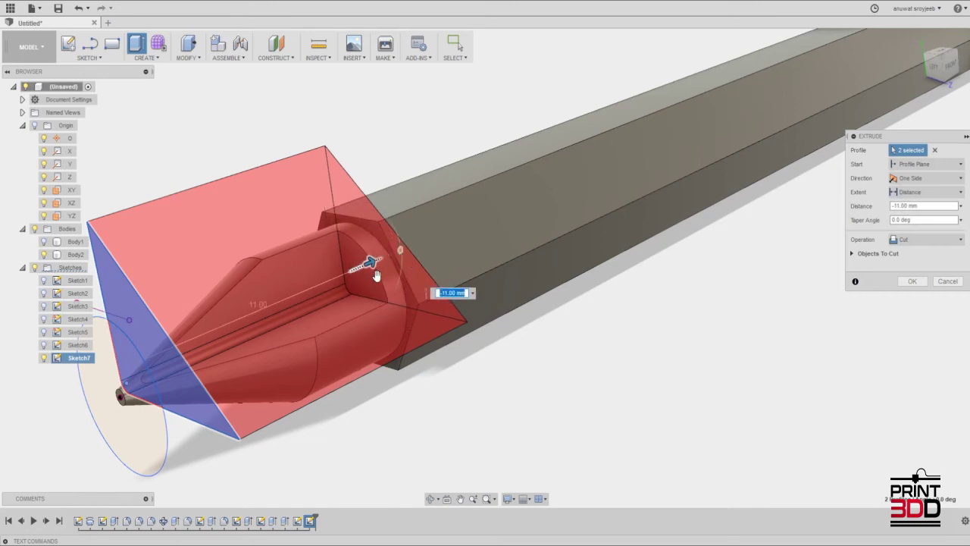
{"action": "left_click", "coordinate": [400, 249]}
{"action": "mouse_move", "coordinate": [400, 248]}
{"action": "left_mouse_down"}
{"action": "mouse_move", "coordinate": [399, 241]}
{"action": "mouse_move", "coordinate": [296, 296]}
{"action": "left_mouse_up"}
{"action": "mouse_move", "coordinate": [296, 296]}
{"action": "middle_mouse_down", "text": "shift"}
{"action": "mouse_move", "coordinate": [331, 376]}
{"action": "mouse_move", "coordinate": [319, 392]}
{"action": "middle_mouse_up", "text": "shift"}
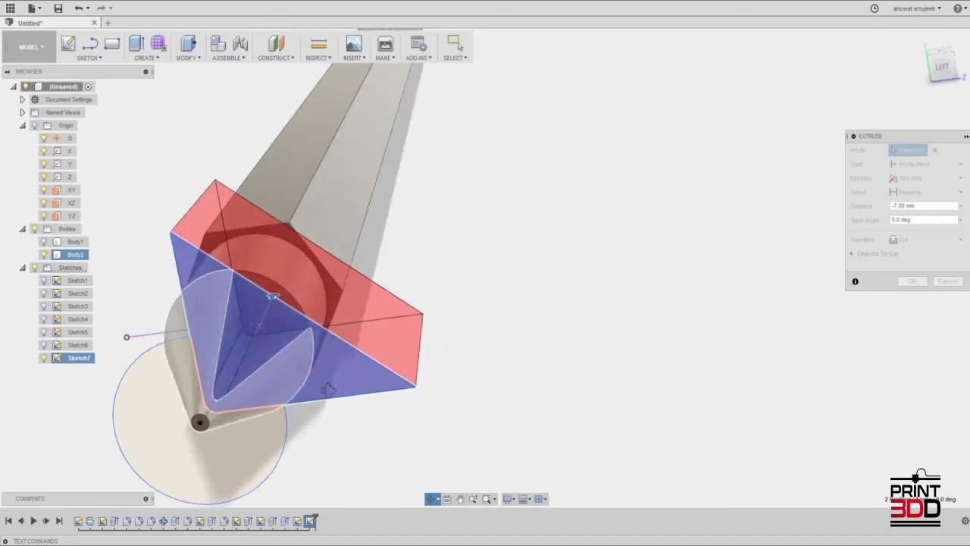
{"action": "key", "text": "Return"}
Step: Orbit and zoom around the cut cone to inspect it from inside and out
{"action": "mouse_move", "coordinate": [319, 392]}
{"action": "middle_mouse_down", "text": "shift"}
{"action": "mouse_move", "coordinate": [397, 439]}
{"action": "mouse_move", "coordinate": [388, 436]}
{"action": "middle_mouse_up", "text": "shift"}
{"action": "scroll", "coordinate": [382, 472], "scroll_direction": "up", "scroll_amount": 3}
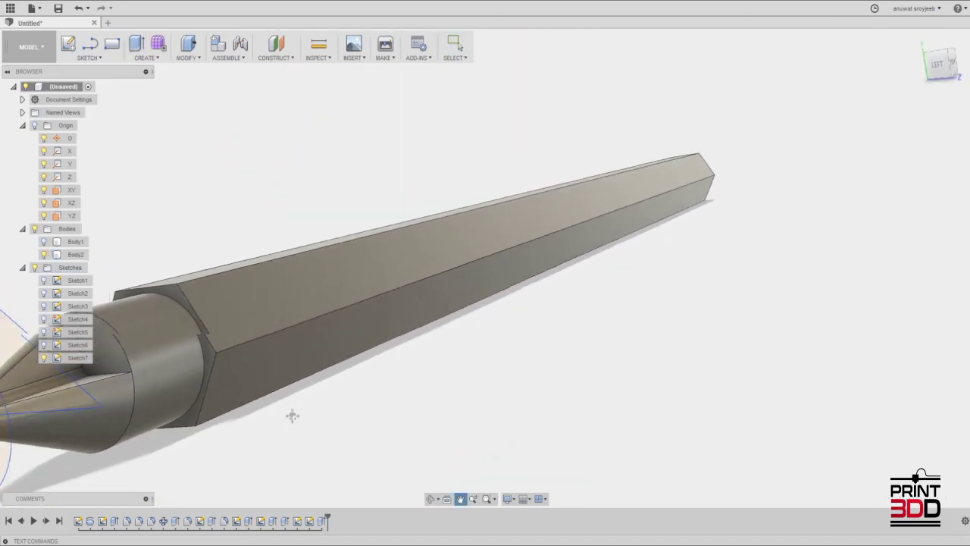
{"action": "middle_click_drag", "start_coordinate": [292, 412], "coordinate": [407, 394], "text": "shift"}
{"action": "left_click_drag", "start_coordinate": [408, 394], "coordinate": [403, 396]}
{"action": "key", "text": "Escape"}
{"action": "left_click", "coordinate": [217, 402]}
{"action": "mouse_move", "coordinate": [216, 403]}
{"action": "middle_mouse_down"}
{"action": "mouse_move", "coordinate": [361, 359]}
{"action": "mouse_move", "coordinate": [369, 407]}
{"action": "mouse_move", "coordinate": [287, 254]}
{"action": "middle_mouse_up"}
{"action": "scroll", "coordinate": [372, 412], "scroll_direction": "up", "scroll_amount": 1}
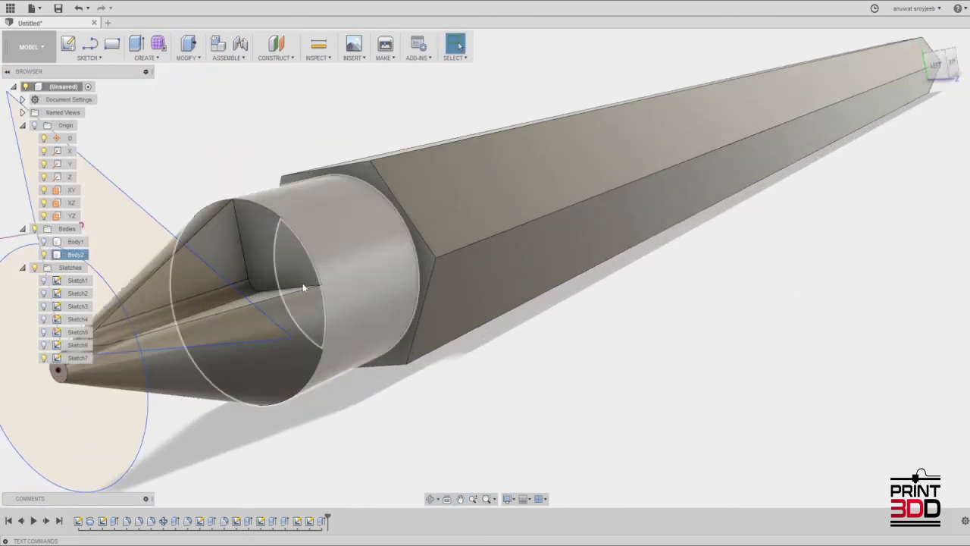
{"action": "scroll", "coordinate": [286, 254], "scroll_direction": "up", "scroll_amount": 2}
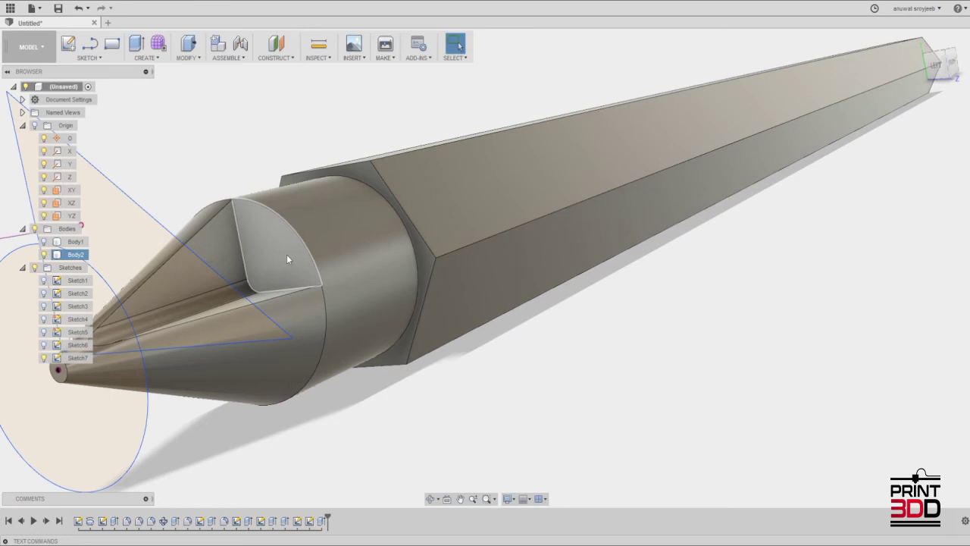
{"action": "left_click", "coordinate": [286, 254]}
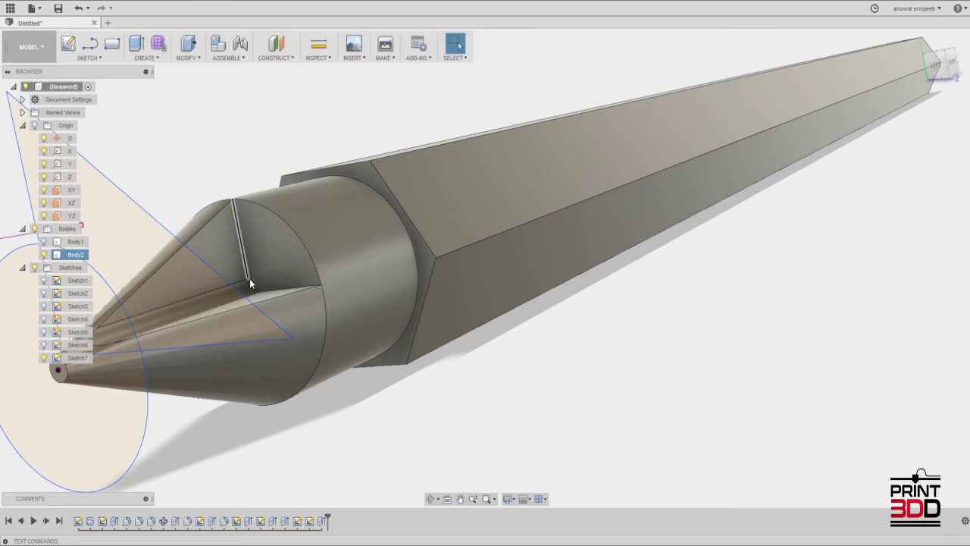
{"action": "middle_click_drag", "start_coordinate": [153, 312], "coordinate": [214, 365], "text": "shift"}
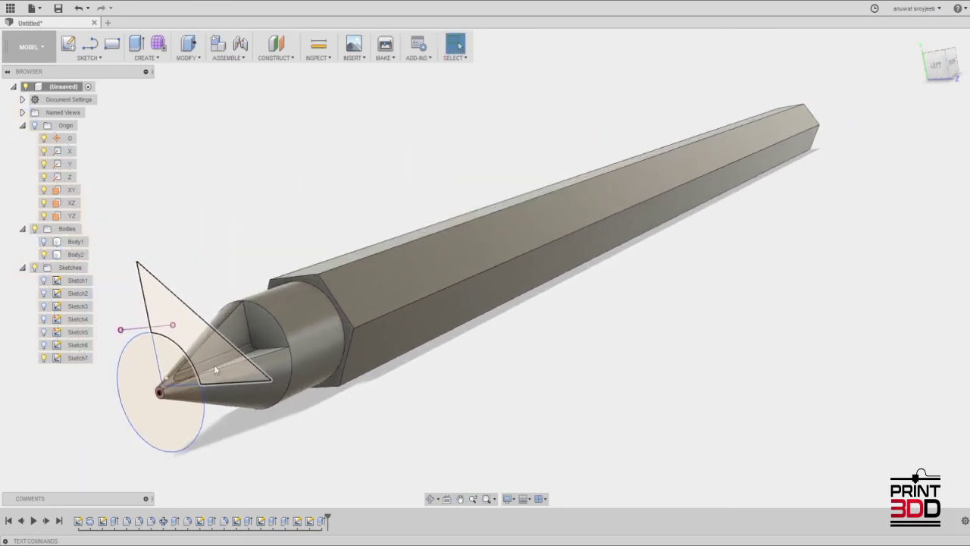
Step: Use Move/Copy (M) to slide Body2 7.00 mm along Z toward the tip
{"action": "left_click", "coordinate": [197, 343]}
{"action": "right_click", "coordinate": [199, 345]}
{"action": "key", "text": "m"}
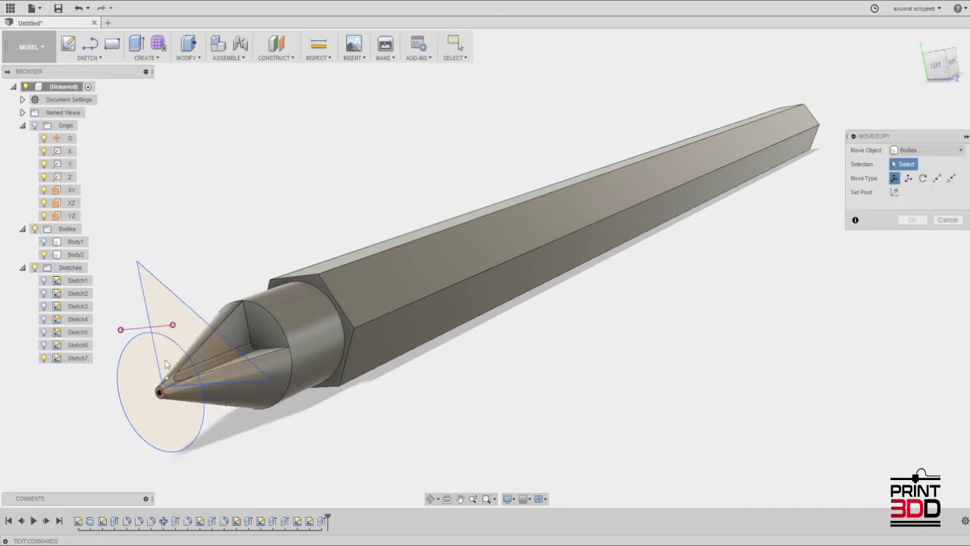
{"action": "left_click", "coordinate": [213, 354]}
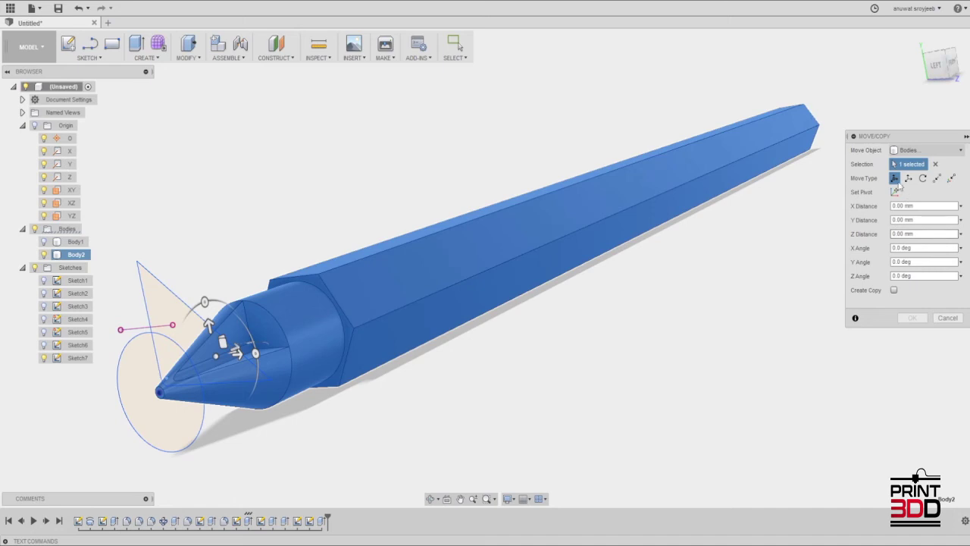
{"action": "left_click", "coordinate": [936, 165]}
{"action": "middle_click_drag", "start_coordinate": [313, 459], "coordinate": [288, 455], "text": "shift"}
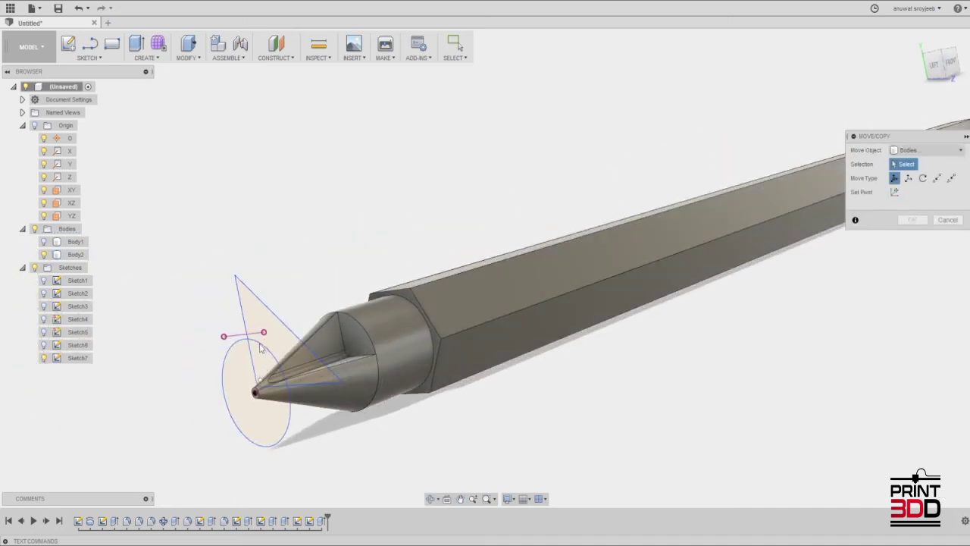
{"action": "scroll", "coordinate": [310, 356], "scroll_direction": "up", "scroll_amount": 2}
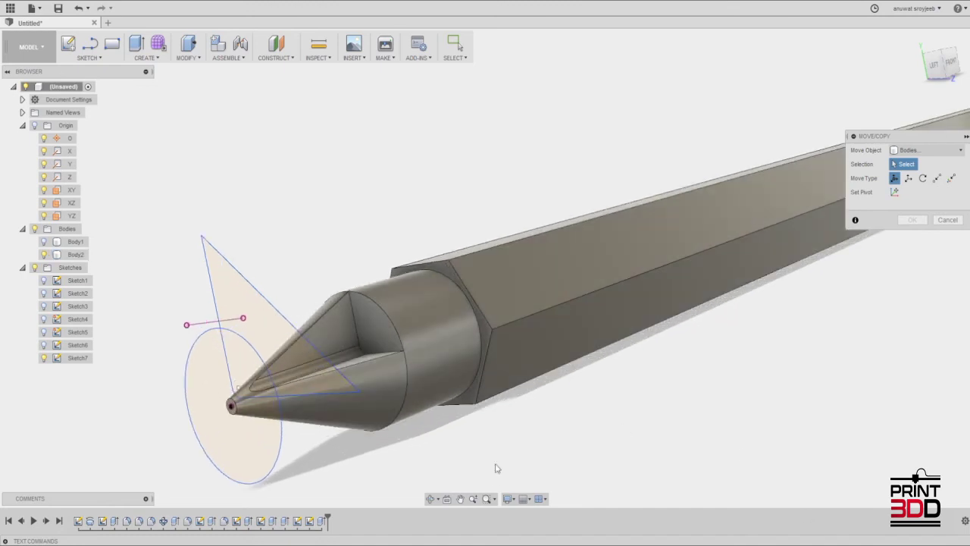
{"action": "left_click", "coordinate": [430, 360]}
{"action": "left_click", "coordinate": [430, 359]}
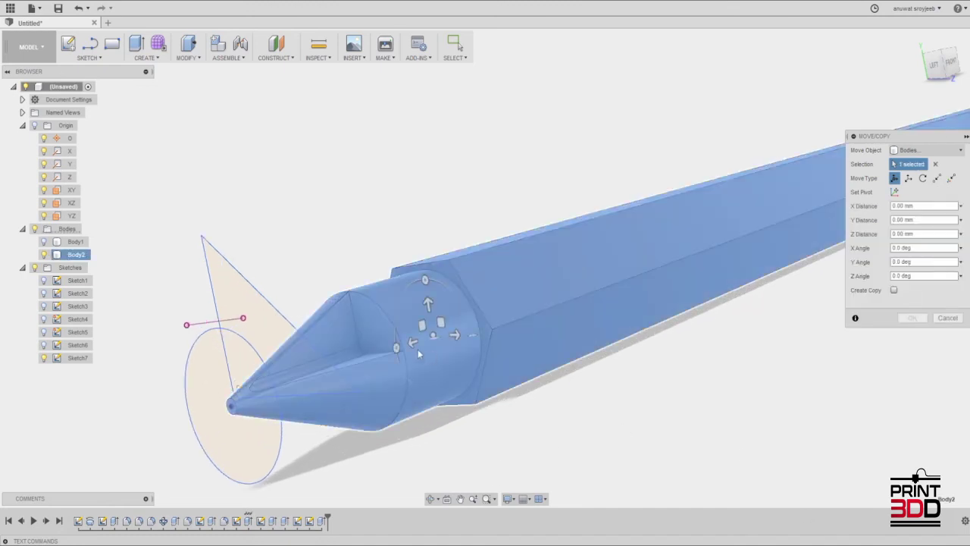
{"action": "left_click_drag", "start_coordinate": [411, 345], "coordinate": [299, 380]}
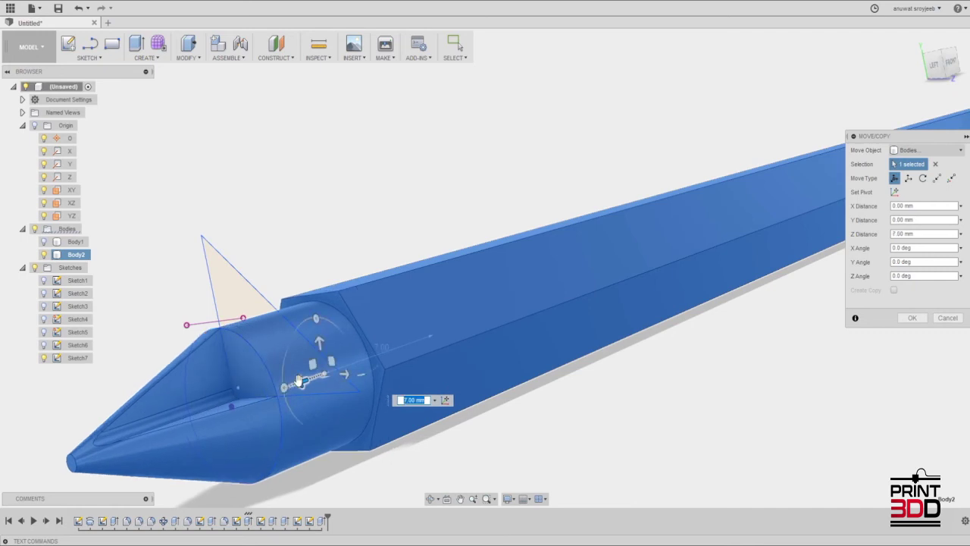
{"action": "key", "text": "Return"}
{"action": "left_click", "coordinate": [299, 362]}
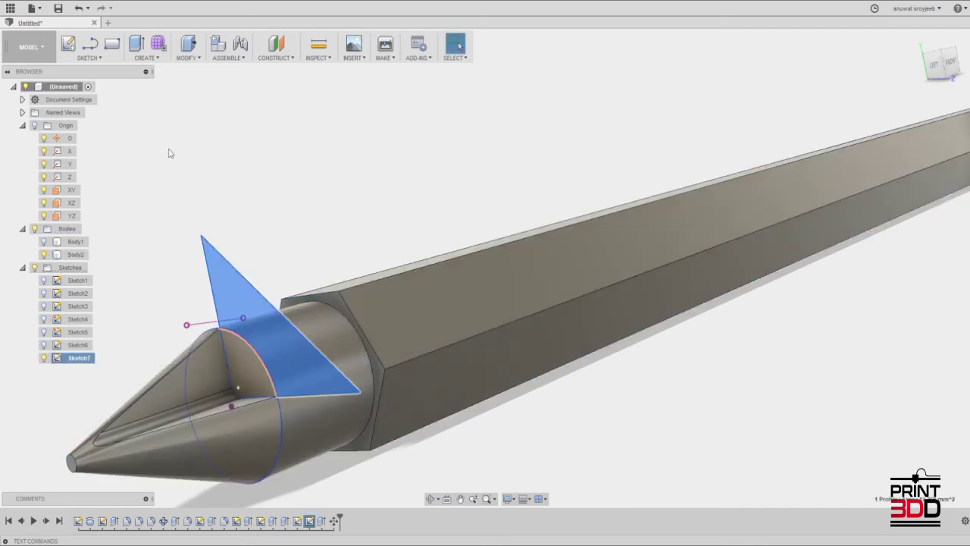
Step: Start a cut extrusion of the triangle profiles, trying a -15° taper
{"action": "left_click", "coordinate": [136, 45]}
{"action": "mouse_move", "coordinate": [239, 364]}
{"action": "left_mouse_down"}
{"action": "mouse_move", "coordinate": [315, 354]}
{"action": "mouse_move", "coordinate": [370, 318]}
{"action": "left_mouse_up"}
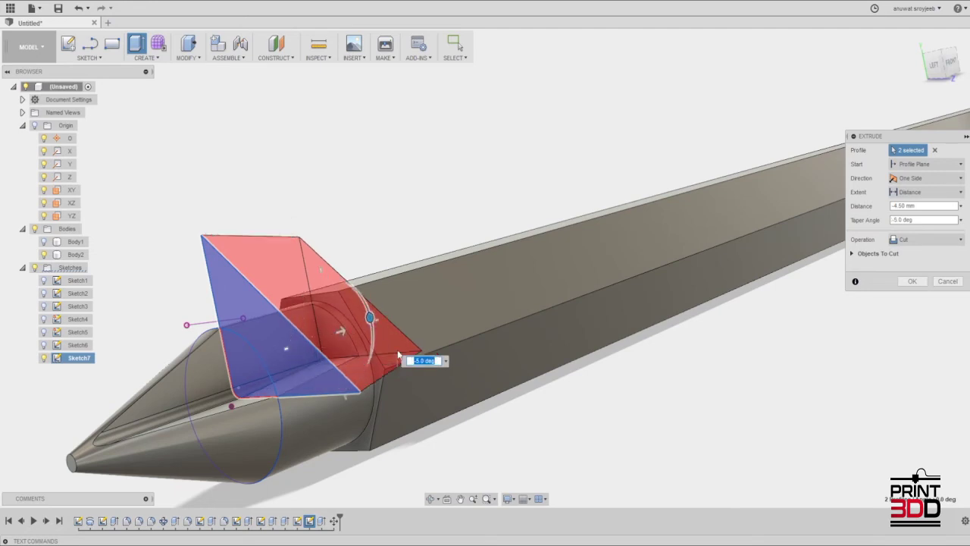
{"action": "type", "text": "-14"}
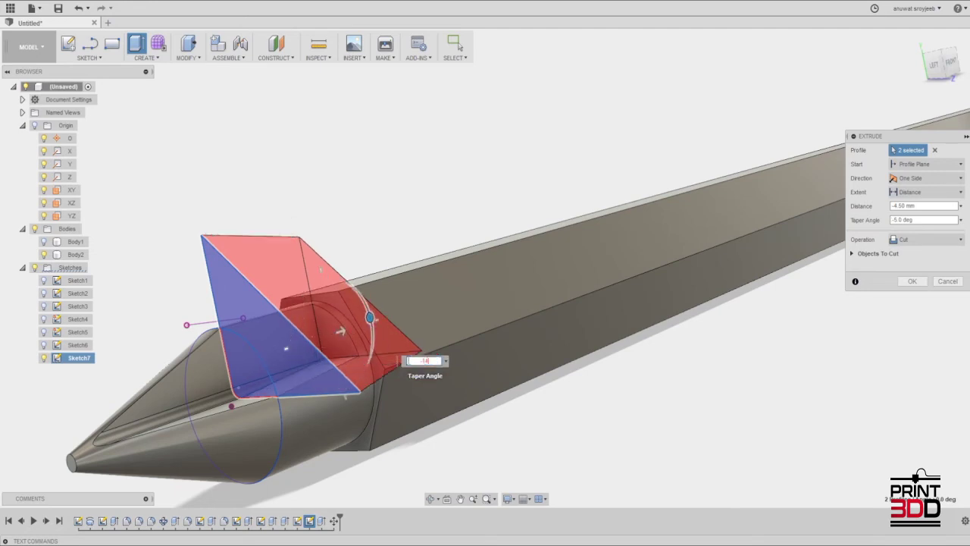
{"action": "key", "text": "BackSpace"}
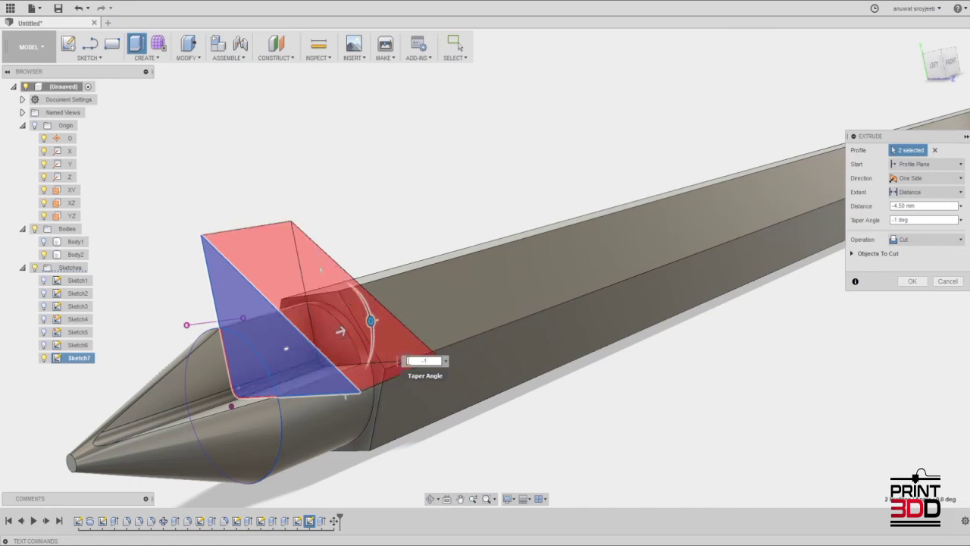
{"action": "type", "text": "5"}
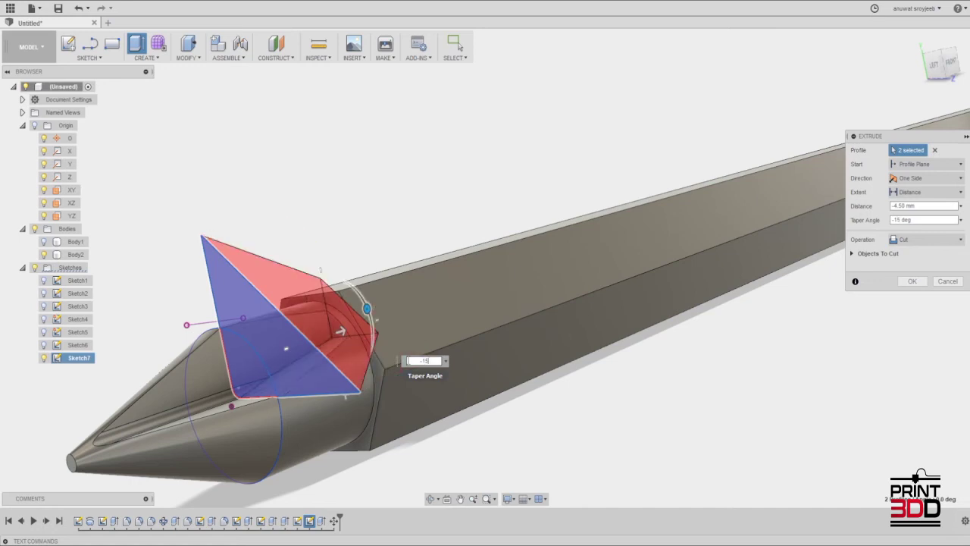
{"action": "middle_click_drag", "start_coordinate": [530, 318], "coordinate": [576, 288], "text": "shift"}
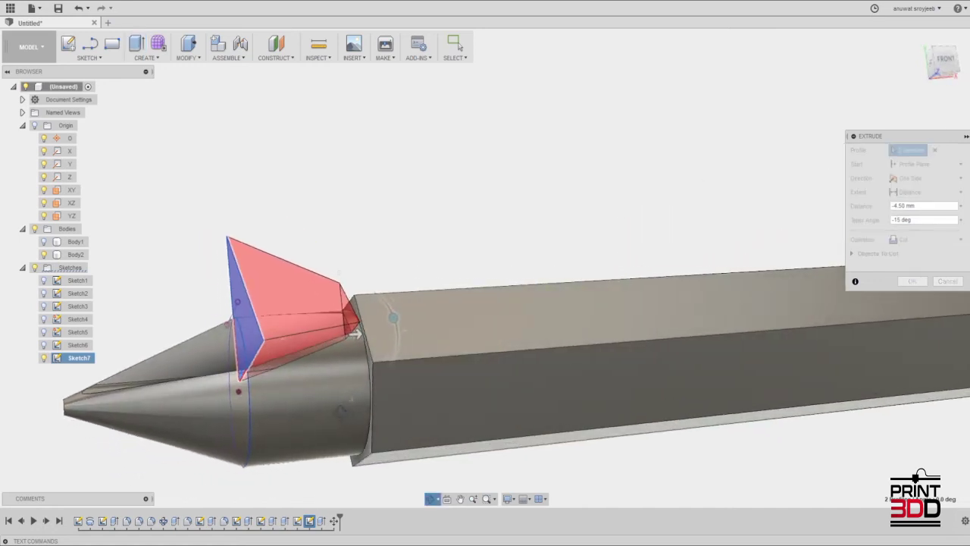
{"action": "middle_click_drag", "start_coordinate": [350, 449], "coordinate": [351, 448], "text": "shift"}
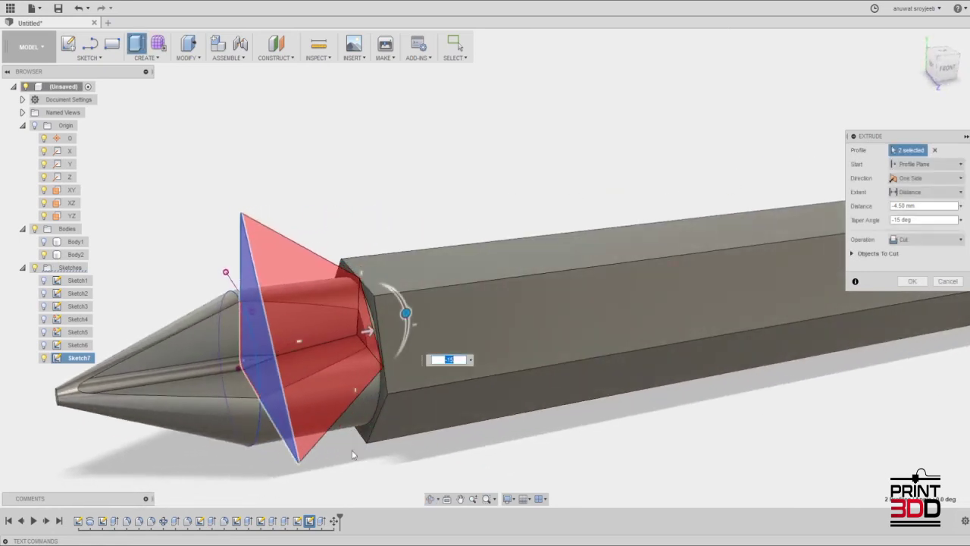
Step: Set the taper angle to -22° at 4.50 mm depth and confirm the recess cut
{"action": "key", "text": "BackSpace"}
{"action": "type", "text": "-6"}
{"action": "type", "text": "16"}
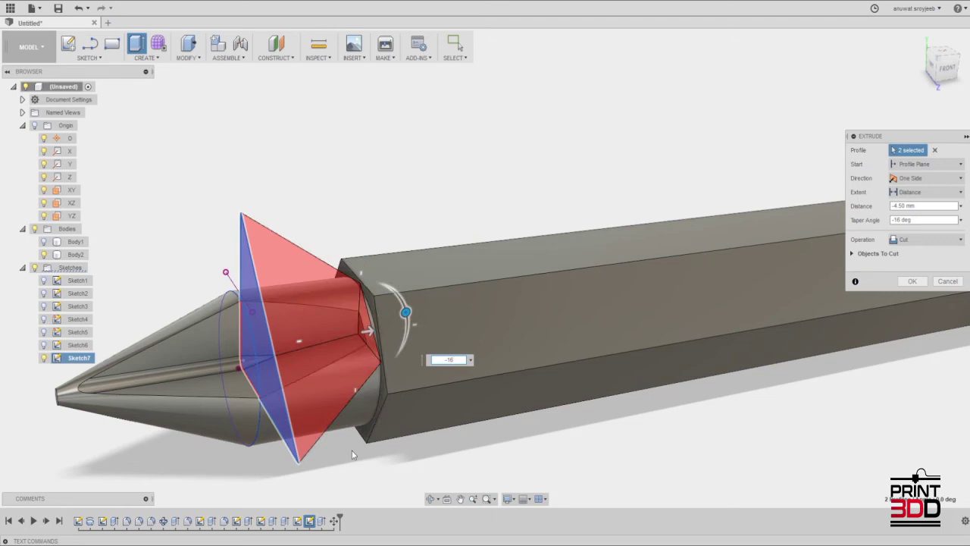
{"action": "left_click_drag", "start_coordinate": [405, 312], "coordinate": [405, 309]}
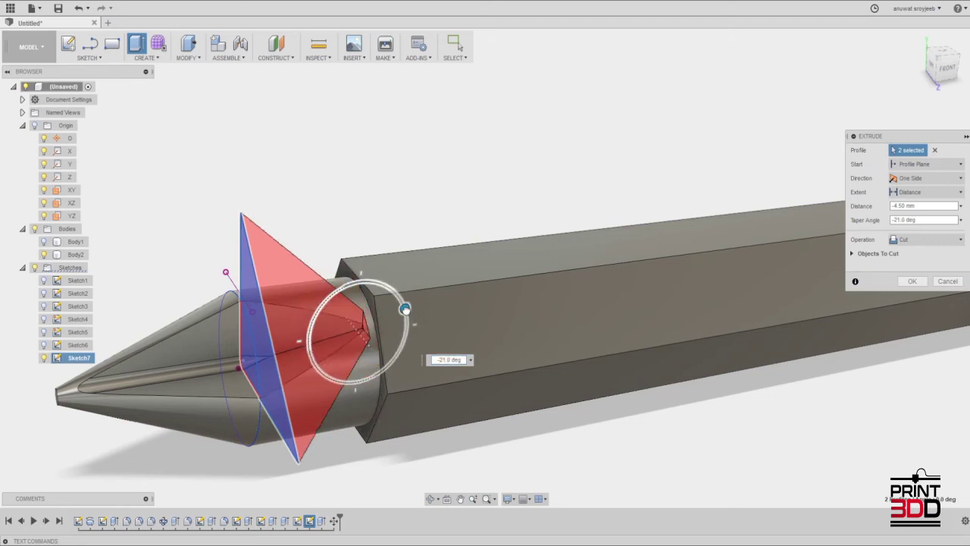
{"action": "left_click", "coordinate": [406, 309]}
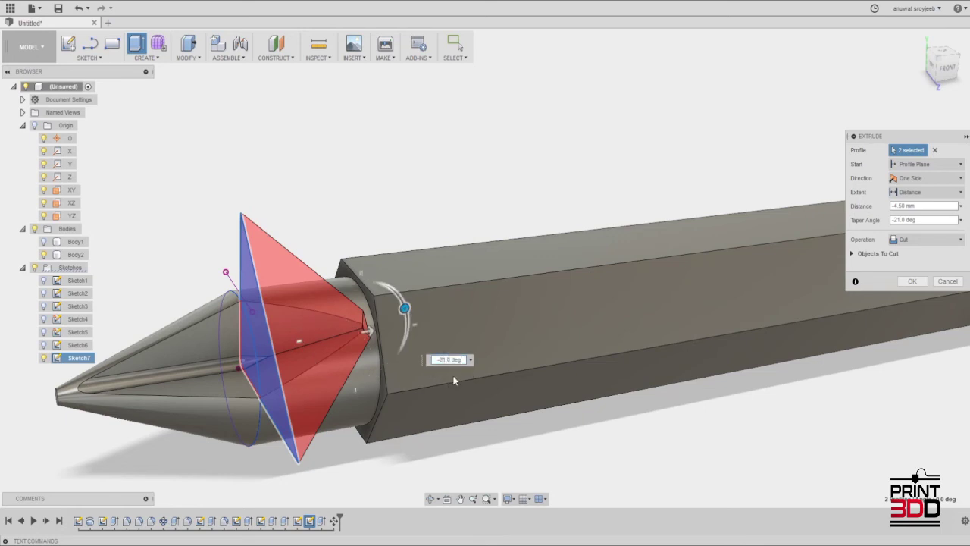
{"action": "key", "text": "BackSpace"}
{"action": "type", "text": "2"}
{"action": "key", "text": "Return"}
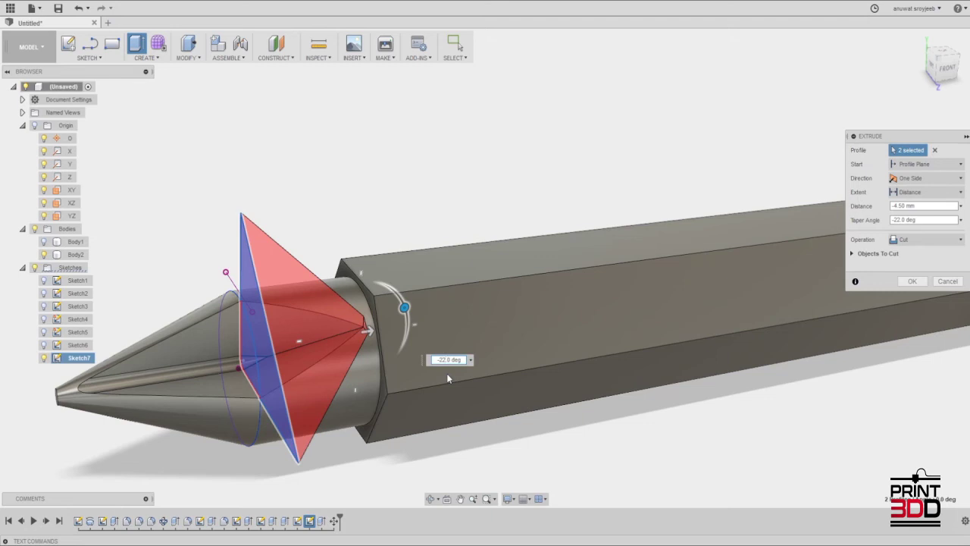
{"action": "key", "text": "Return"}
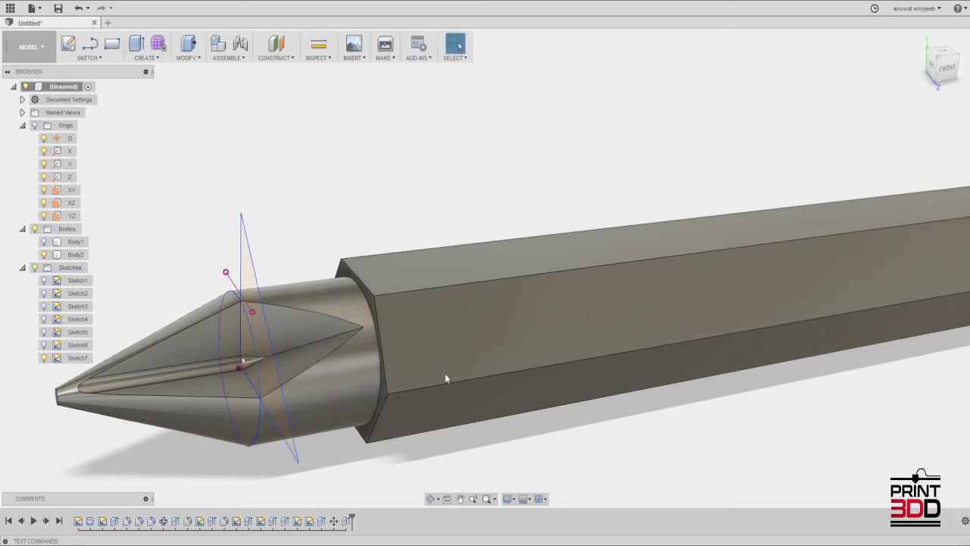
Step: Orbit, pan and zoom around the nib to inspect the tapered cut
{"action": "middle_click_drag", "start_coordinate": [277, 409], "coordinate": [291, 405], "text": "shift"}
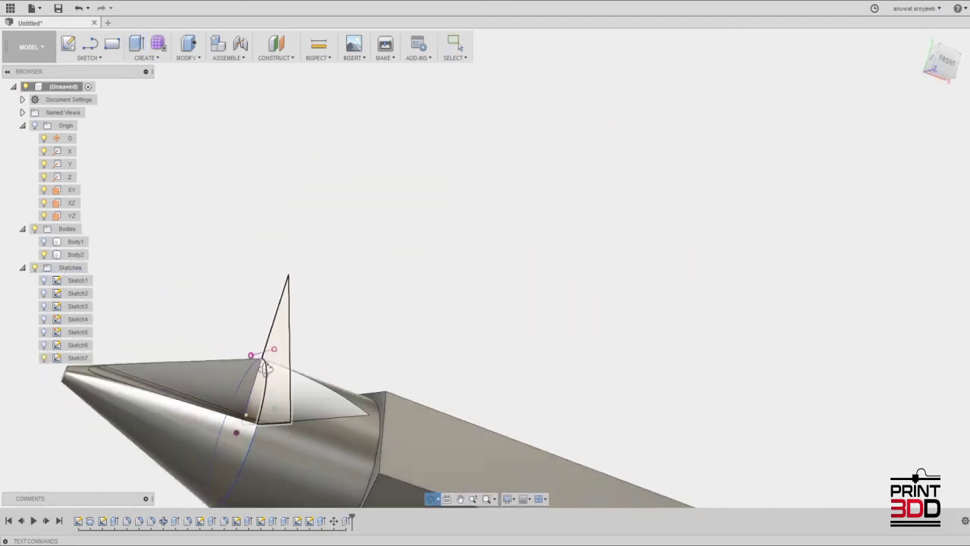
{"action": "scroll", "coordinate": [291, 406], "scroll_direction": "down", "scroll_amount": 3}
{"action": "scroll", "coordinate": [291, 405], "scroll_direction": "down", "scroll_amount": 2}
{"action": "mouse_move", "coordinate": [291, 406]}
{"action": "middle_mouse_down", "text": "shift"}
{"action": "mouse_move", "coordinate": [271, 427]}
{"action": "mouse_move", "coordinate": [249, 425]}
{"action": "middle_mouse_up", "text": "shift"}
{"action": "scroll", "coordinate": [275, 410], "scroll_direction": "up", "scroll_amount": 2}
{"action": "scroll", "coordinate": [275, 410], "scroll_direction": "up", "scroll_amount": 2}
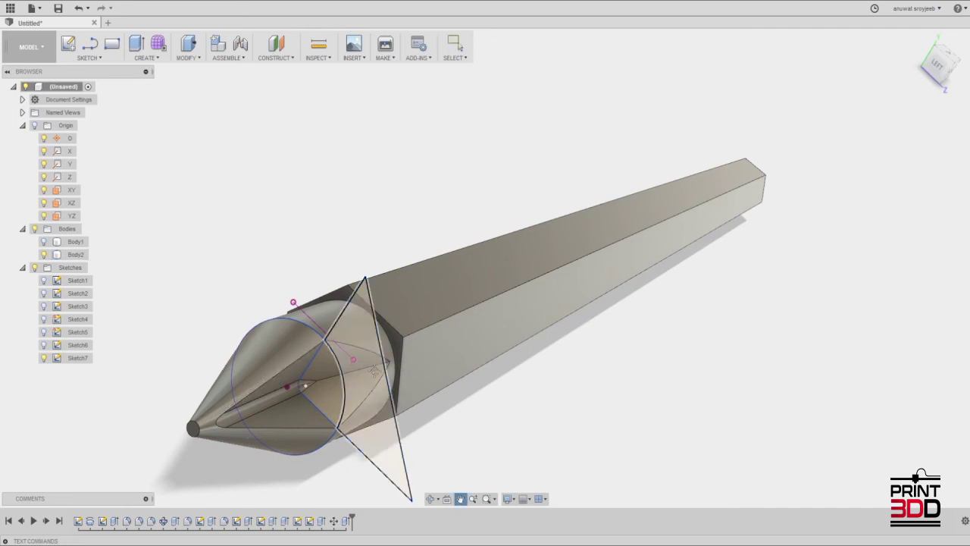
{"action": "middle_click_drag", "start_coordinate": [362, 402], "coordinate": [387, 347]}
{"action": "scroll", "coordinate": [386, 351], "scroll_direction": "down", "scroll_amount": 2}
{"action": "scroll", "coordinate": [386, 348], "scroll_direction": "up", "scroll_amount": 3}
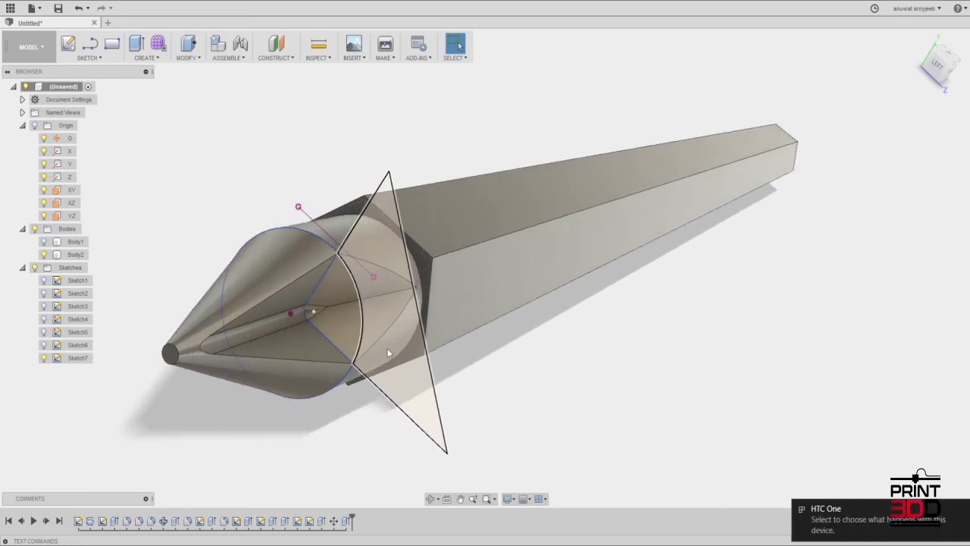
{"action": "scroll", "coordinate": [387, 348], "scroll_direction": "up", "scroll_amount": 2}
{"action": "scroll", "coordinate": [444, 341], "scroll_direction": "down", "scroll_amount": 1}
{"action": "scroll", "coordinate": [487, 334], "scroll_direction": "up", "scroll_amount": 2}
{"action": "scroll", "coordinate": [487, 335], "scroll_direction": "down", "scroll_amount": 2}
Step: Hide all sketches and collapse the Sketches folder in the browser
{"action": "left_click", "coordinate": [34, 268]}
{"action": "left_click", "coordinate": [22, 268]}
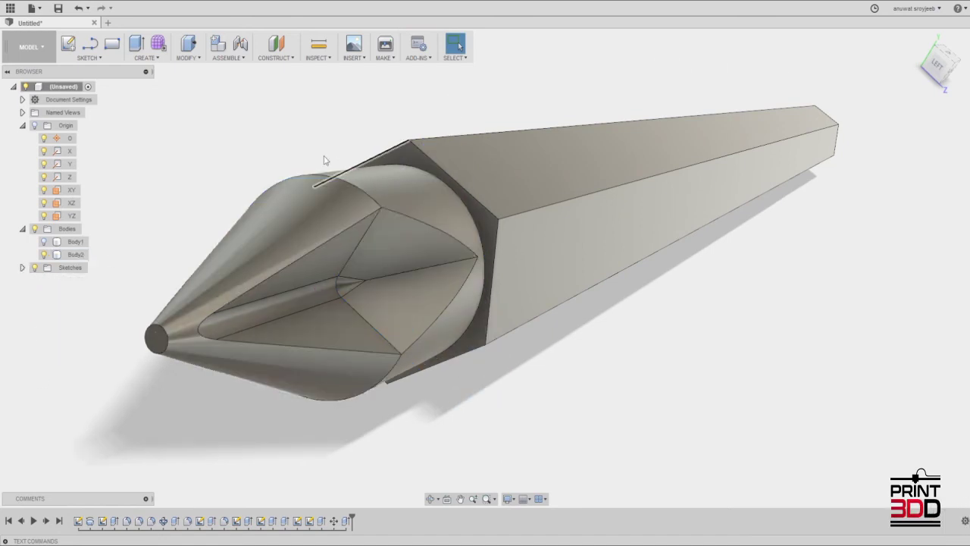
{"action": "left_click", "coordinate": [188, 45]}
{"action": "left_click", "coordinate": [199, 57]}
{"action": "left_click", "coordinate": [220, 82]}
{"action": "left_click", "coordinate": [346, 230]}
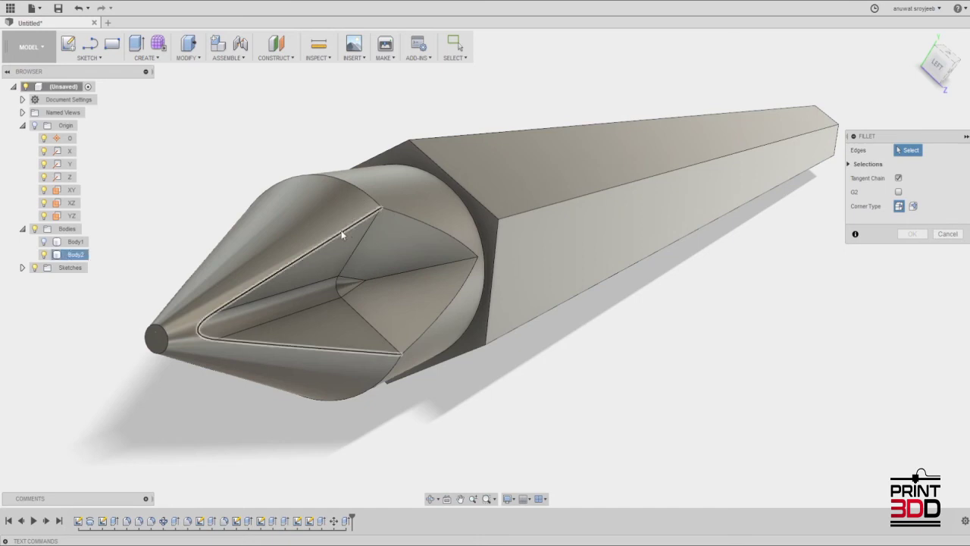
{"action": "left_click", "coordinate": [417, 219]}
{"action": "left_click", "coordinate": [443, 317]}
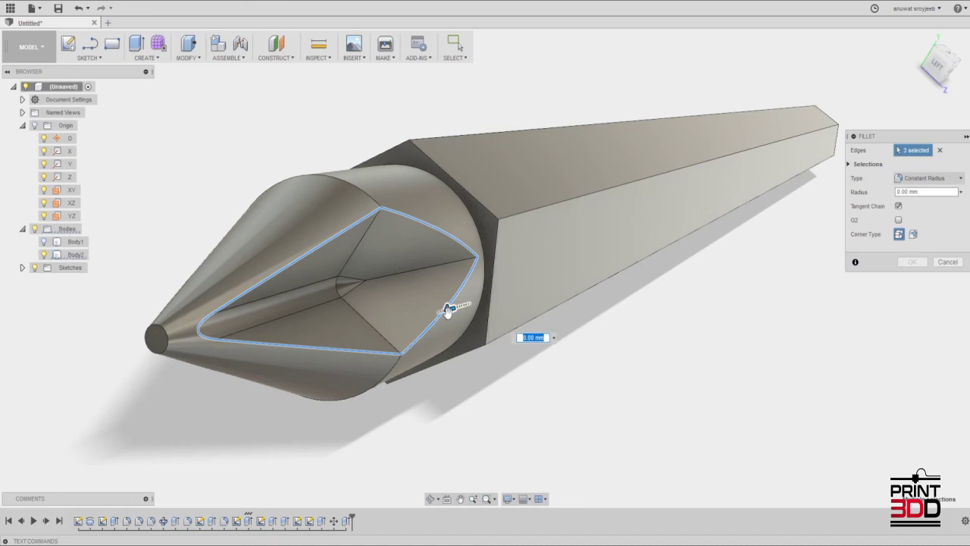
{"action": "type", "text": "1"}
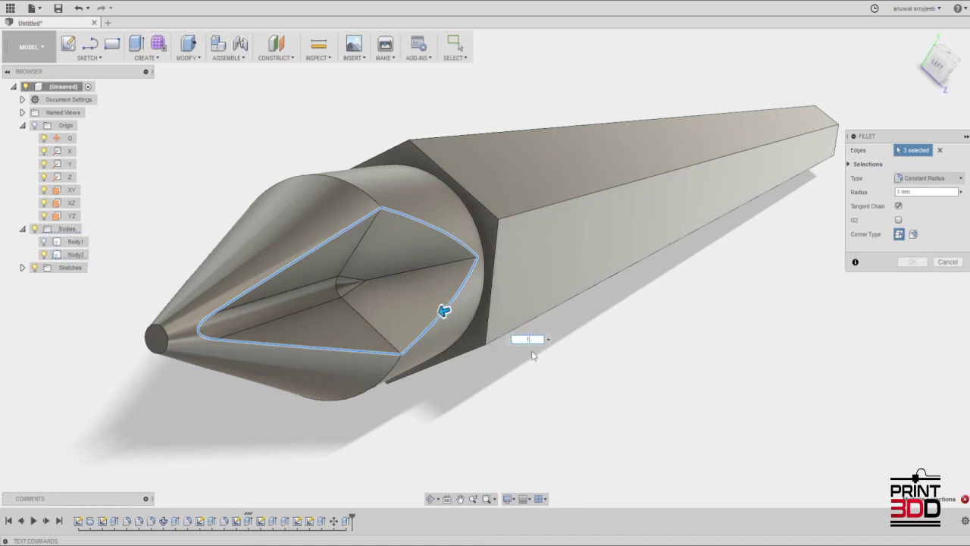
{"action": "type", "text": "2"}
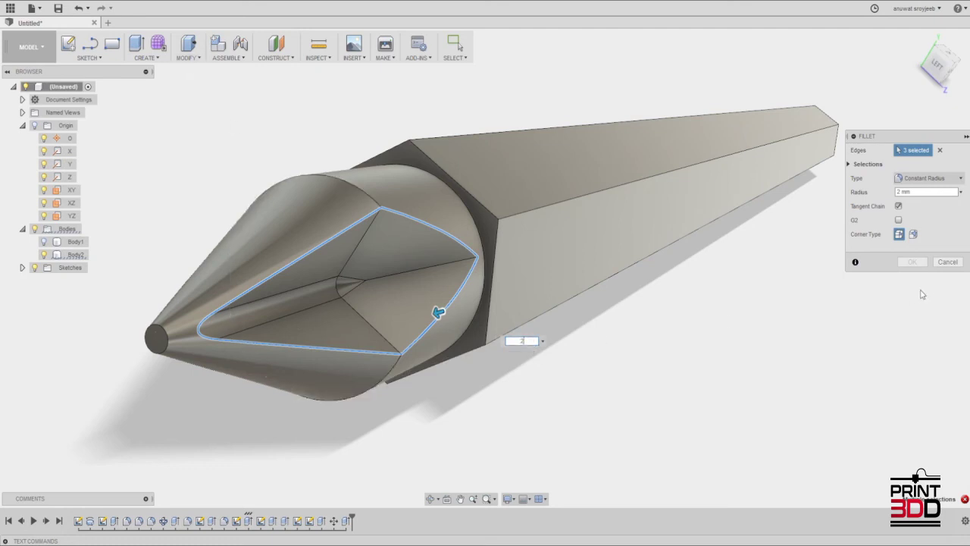
{"action": "left_click", "coordinate": [947, 262]}
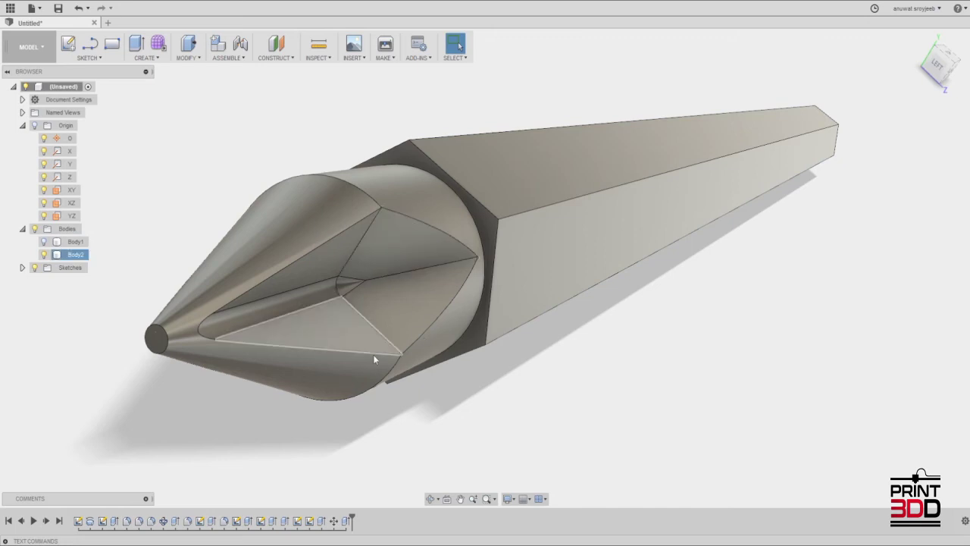
{"action": "scroll", "coordinate": [373, 357], "scroll_direction": "down", "scroll_amount": 2}
{"action": "mouse_move", "coordinate": [372, 361]}
{"action": "middle_mouse_down", "text": "shift"}
{"action": "mouse_move", "coordinate": [398, 401]}
{"action": "mouse_move", "coordinate": [381, 404]}
{"action": "middle_mouse_up", "text": "shift"}
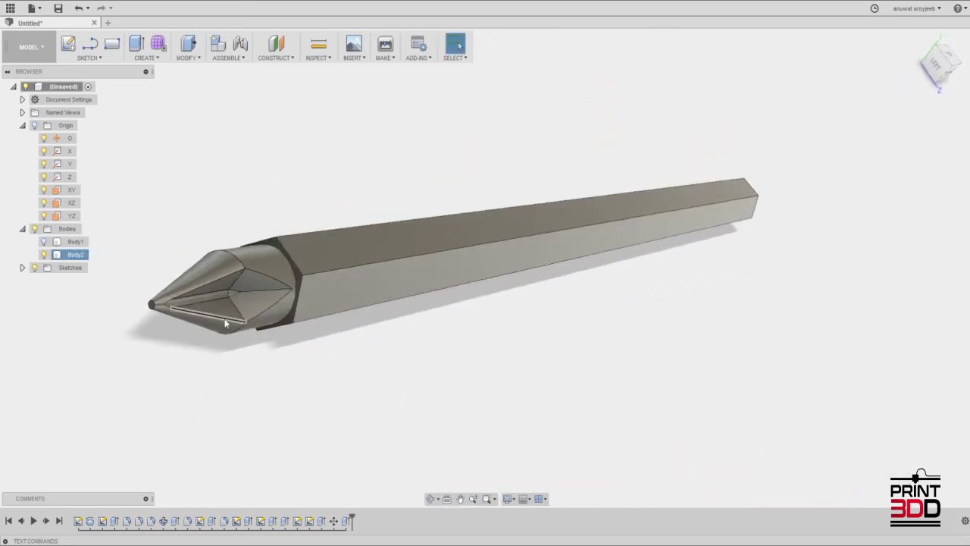
{"action": "scroll", "coordinate": [225, 318], "scroll_direction": "up", "scroll_amount": 2}
{"action": "scroll", "coordinate": [280, 260], "scroll_direction": "up", "scroll_amount": 2}
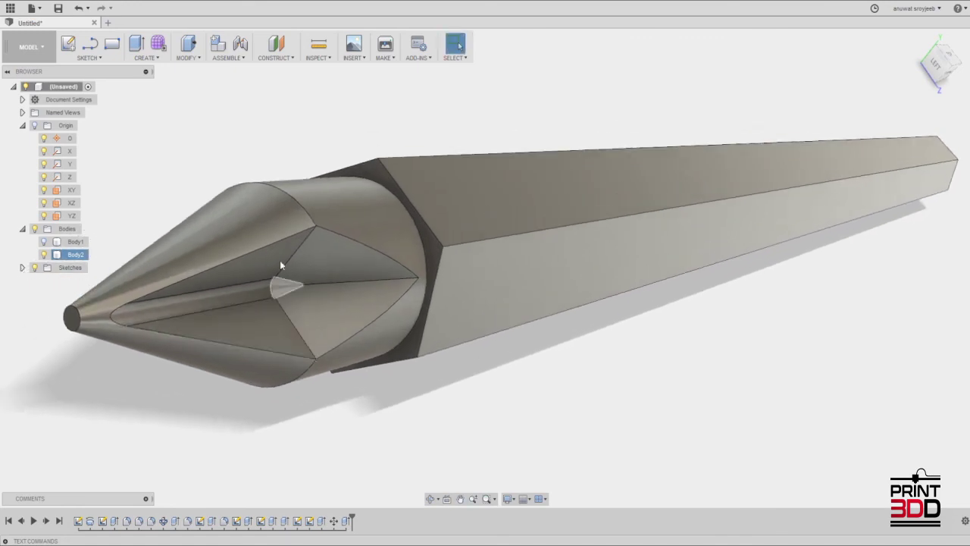
{"action": "left_click", "coordinate": [200, 58]}
{"action": "left_click", "coordinate": [199, 80]}
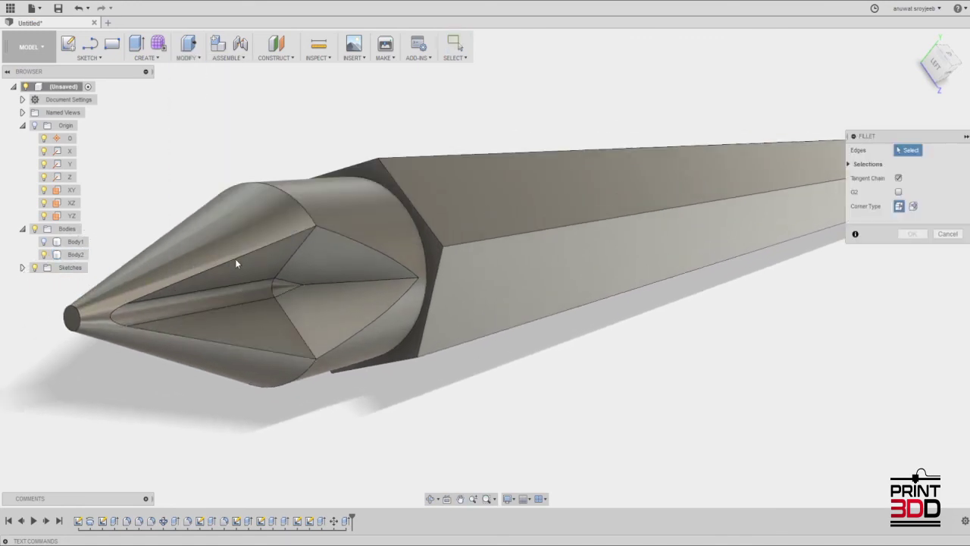
{"action": "left_click", "coordinate": [237, 261]}
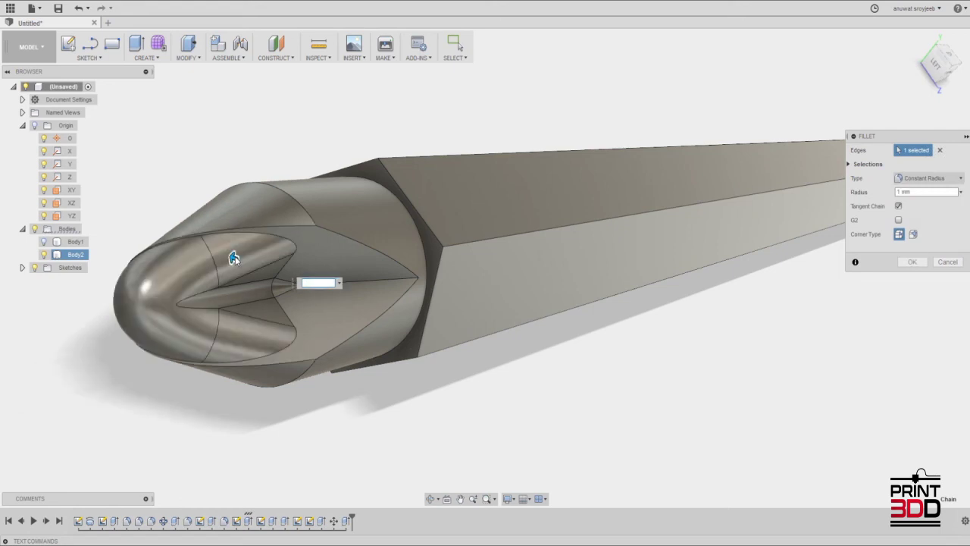
{"action": "type", "text": "0.2"}
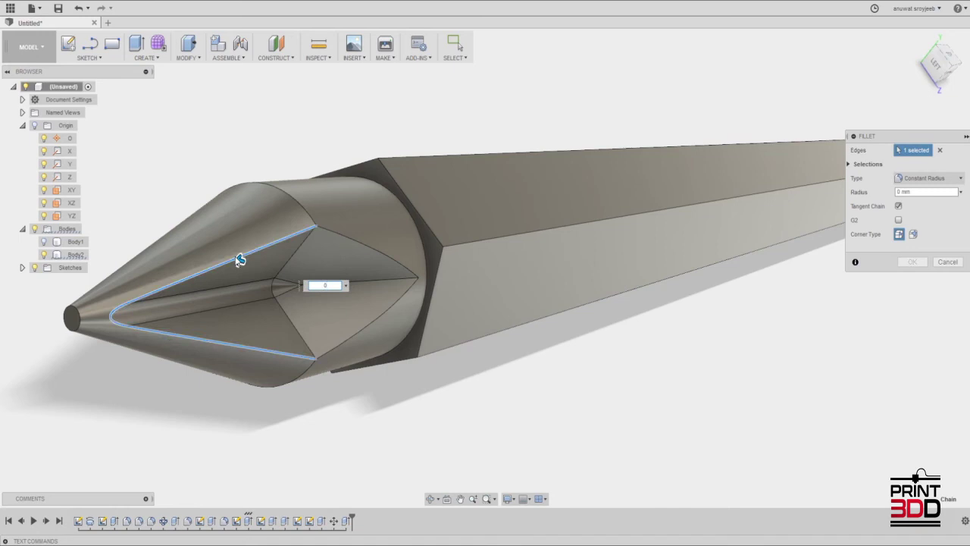
{"action": "left_click", "coordinate": [372, 249]}
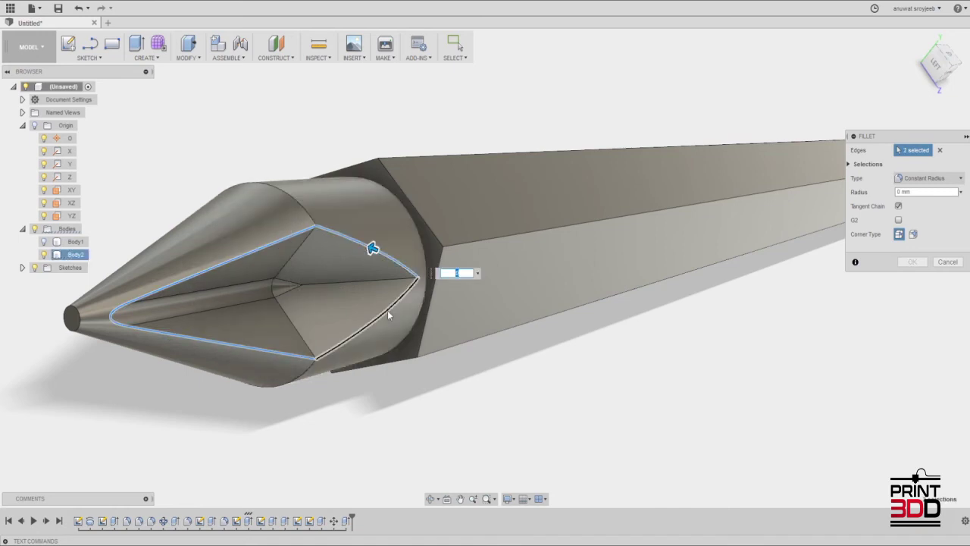
{"action": "left_click", "coordinate": [388, 310]}
{"action": "type", "text": "0.2"}
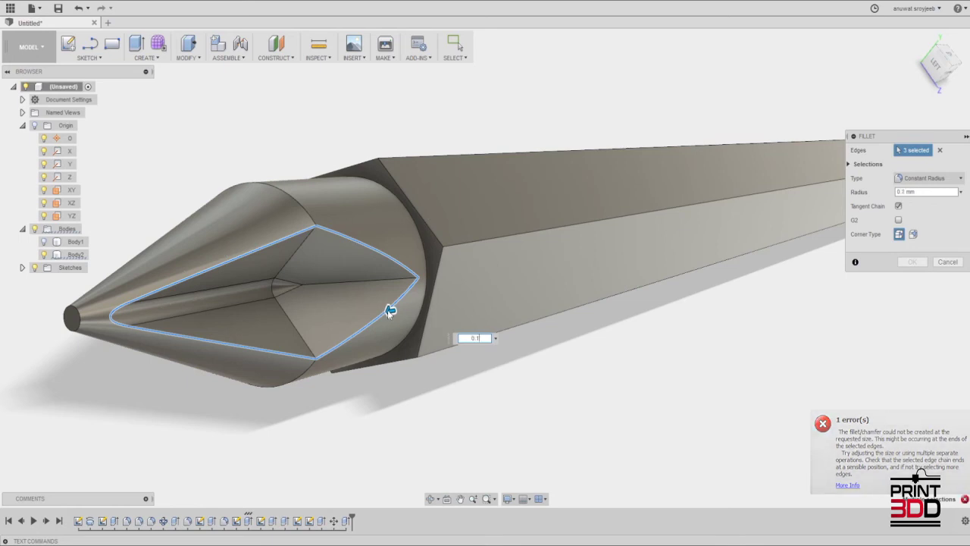
{"action": "left_click", "coordinate": [944, 264]}
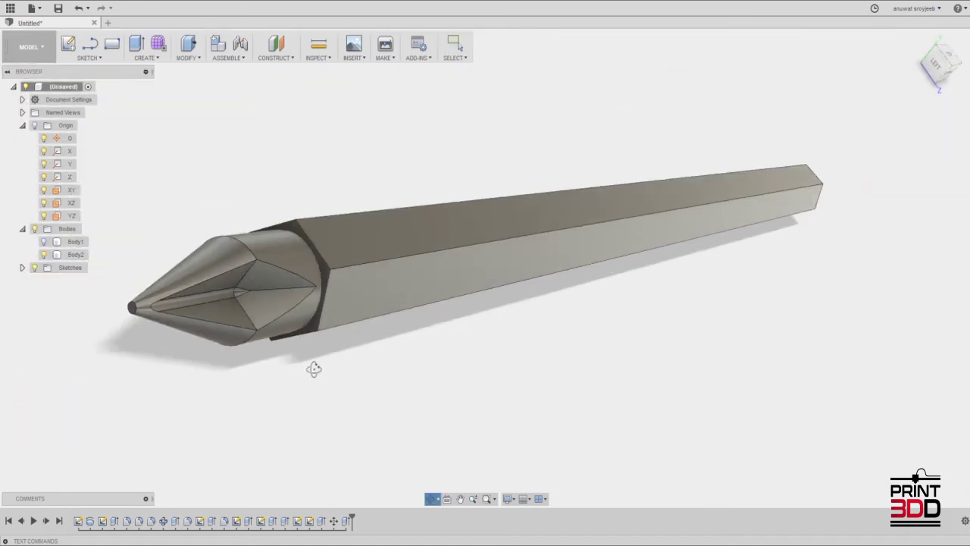
{"action": "mouse_move", "coordinate": [310, 368]}
{"action": "middle_mouse_down", "text": "shift"}
{"action": "mouse_move", "coordinate": [381, 403]}
{"action": "mouse_move", "coordinate": [318, 250]}
{"action": "middle_mouse_up", "text": "shift"}
Step: Start a Circular Pattern and select the two recess faces to repeat
{"action": "left_click", "coordinate": [157, 58]}
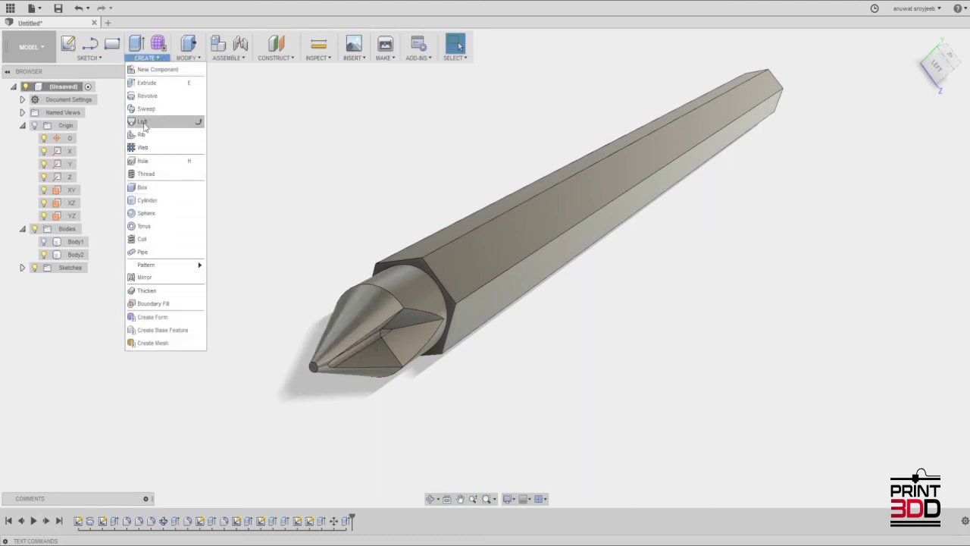
{"action": "mouse_move", "coordinate": [145, 264]}
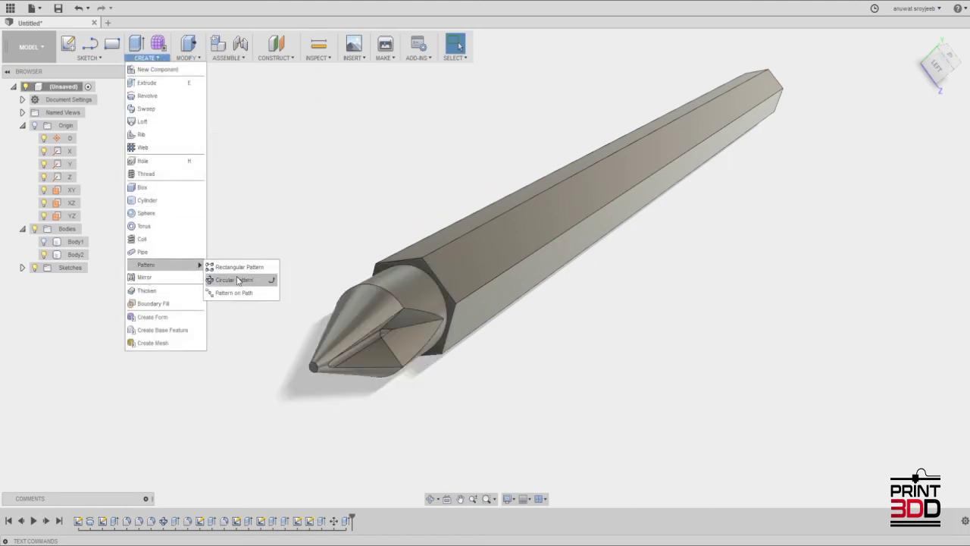
{"action": "left_click", "coordinate": [233, 280]}
{"action": "scroll", "coordinate": [376, 346], "scroll_direction": "up", "scroll_amount": 2}
{"action": "scroll", "coordinate": [376, 347], "scroll_direction": "up", "scroll_amount": 3}
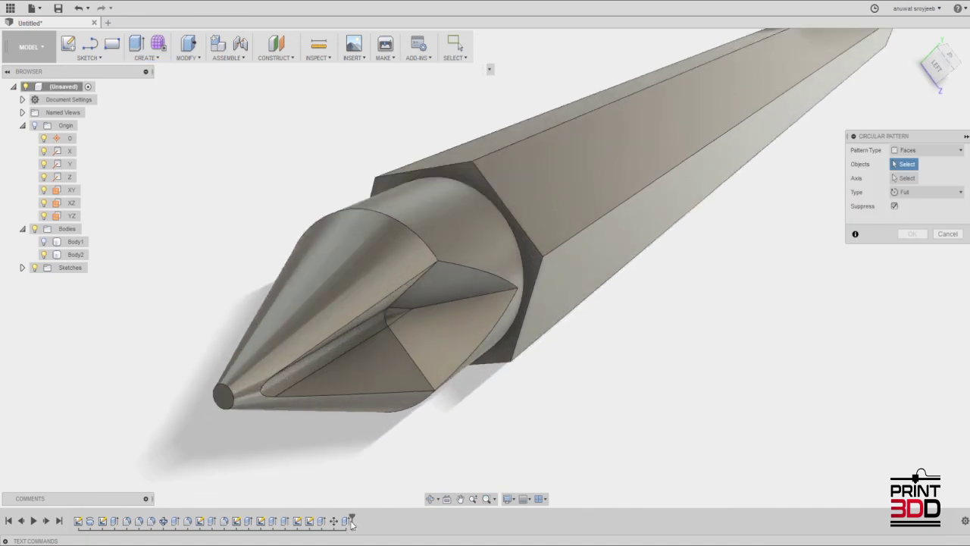
{"action": "left_click", "coordinate": [322, 520]}
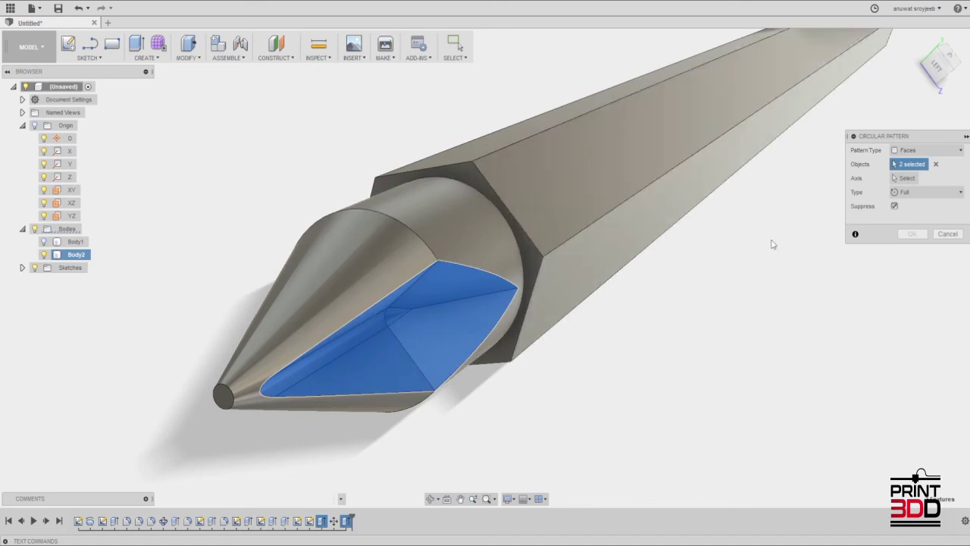
{"action": "left_click", "coordinate": [907, 177]}
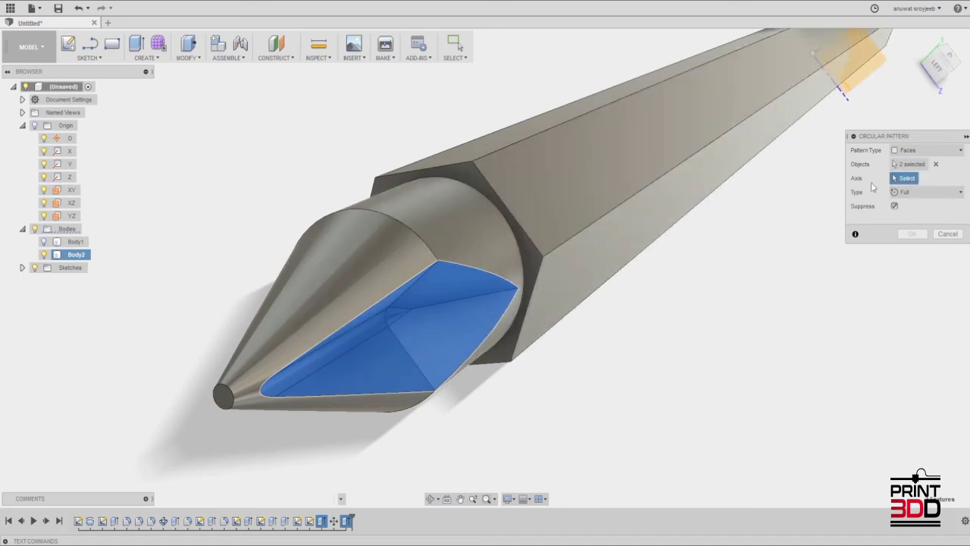
Step: Pattern the recess faces 4 times around the X axis and commit
{"action": "scroll", "coordinate": [732, 219], "scroll_direction": "up", "scroll_amount": 2}
{"action": "scroll", "coordinate": [740, 201], "scroll_direction": "up", "scroll_amount": 2}
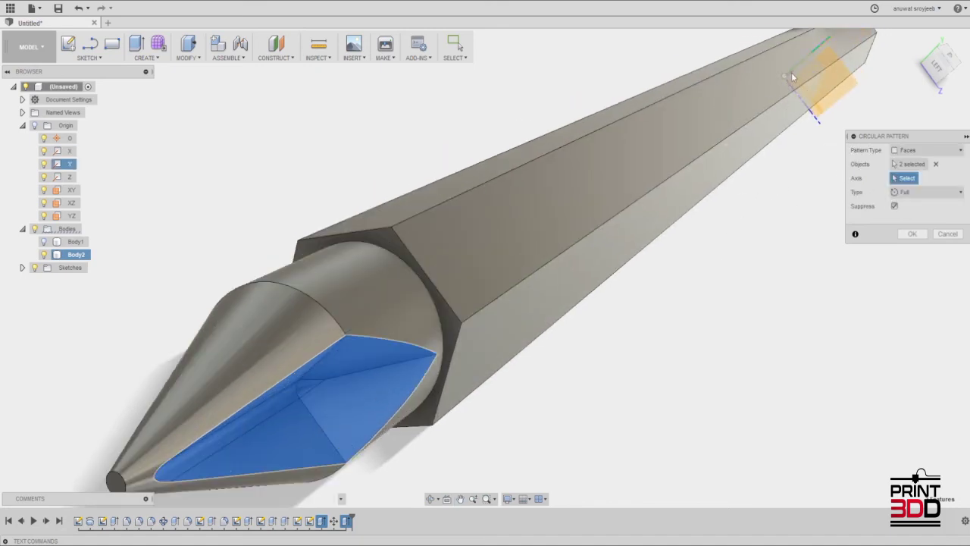
{"action": "scroll", "coordinate": [813, 89], "scroll_direction": "up", "scroll_amount": 3}
{"action": "scroll", "coordinate": [724, 51], "scroll_direction": "up", "scroll_amount": 2}
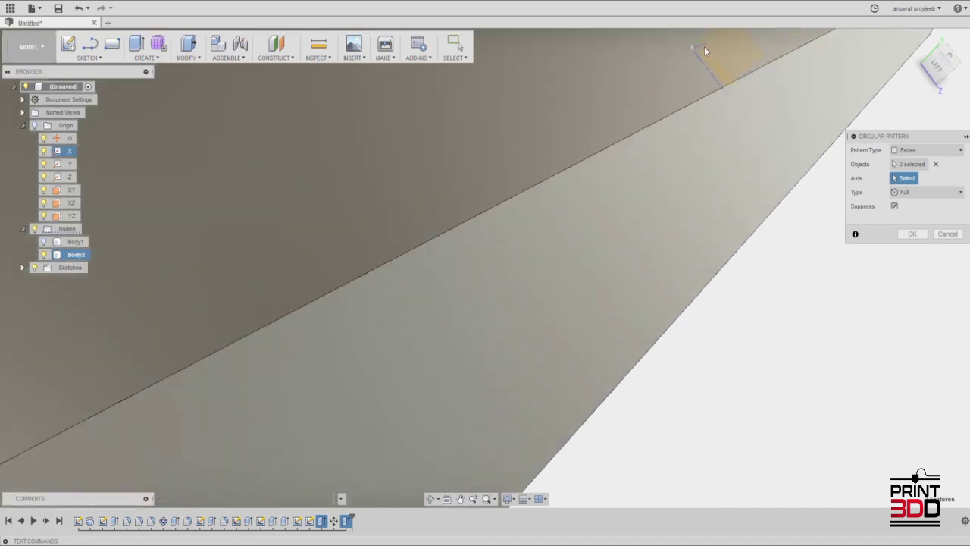
{"action": "left_click", "coordinate": [704, 48]}
{"action": "scroll", "coordinate": [618, 255], "scroll_direction": "down", "scroll_amount": 3}
{"action": "scroll", "coordinate": [715, 125], "scroll_direction": "down", "scroll_amount": 3}
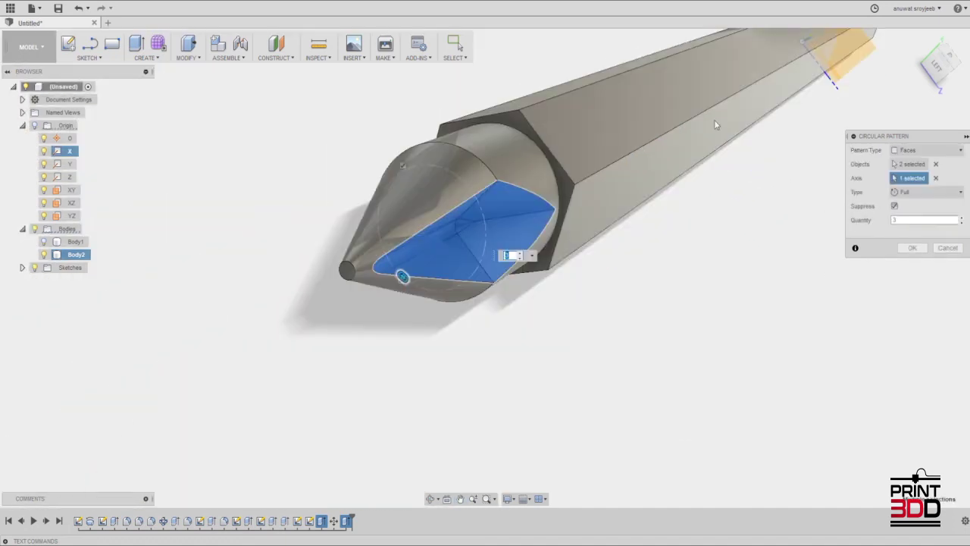
{"action": "scroll", "coordinate": [466, 265], "scroll_direction": "down", "scroll_amount": 1}
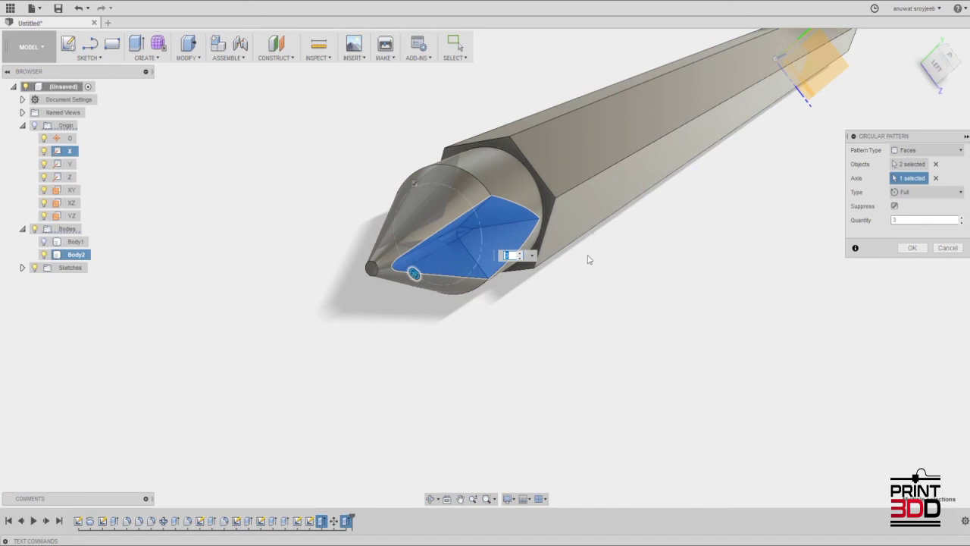
{"action": "type", "text": "4"}
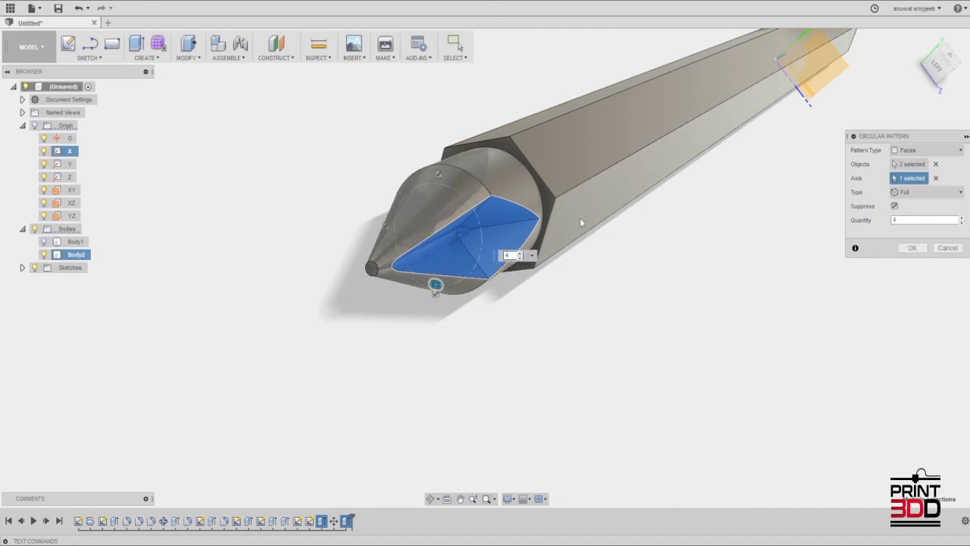
{"action": "left_click", "coordinate": [938, 70]}
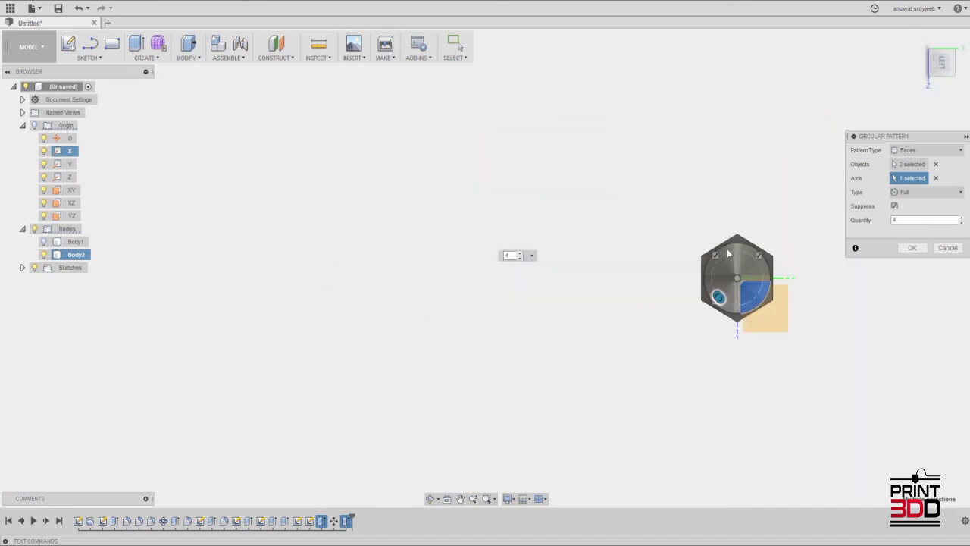
{"action": "scroll", "coordinate": [810, 304], "scroll_direction": "up", "scroll_amount": 5}
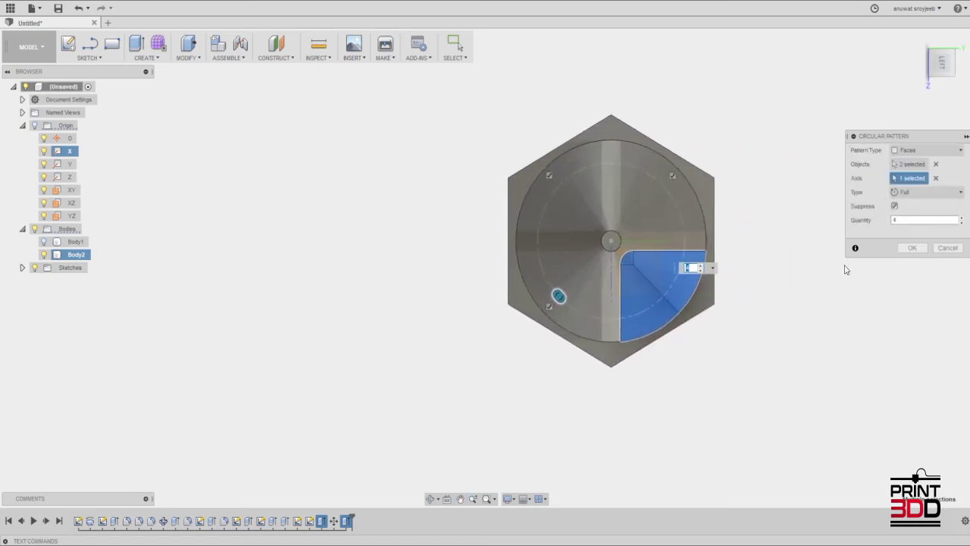
{"action": "left_click", "coordinate": [912, 248]}
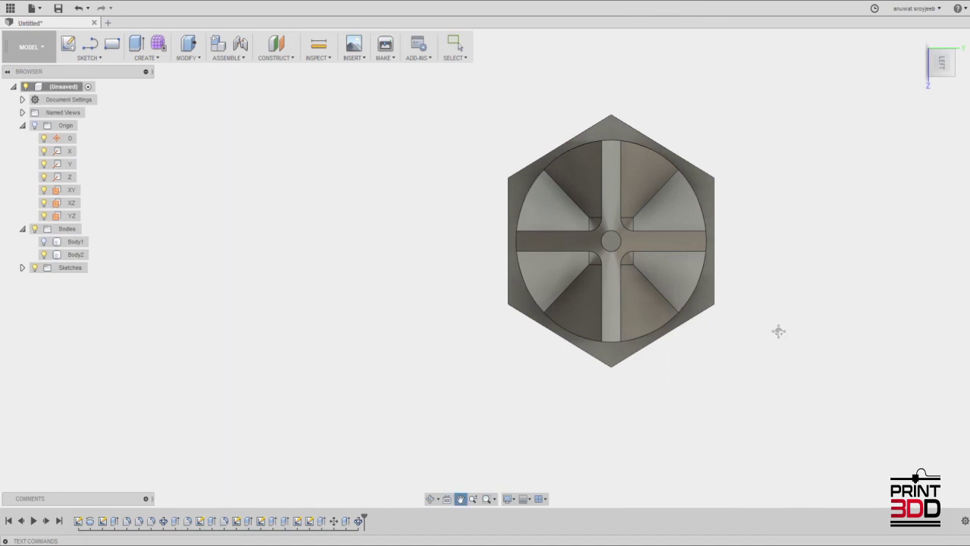
Step: Orbit and zoom along the bit's shaft to inspect the cross-shaped tip
{"action": "left_click_drag", "start_coordinate": [778, 332], "coordinate": [734, 338]}
{"action": "middle_click_drag", "start_coordinate": [735, 338], "coordinate": [588, 323], "text": "shift"}
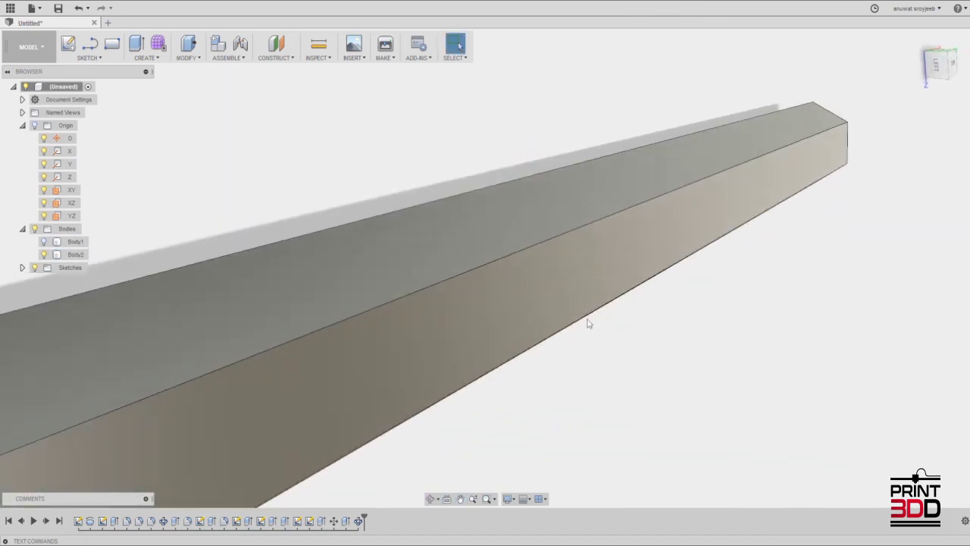
{"action": "scroll", "coordinate": [588, 324], "scroll_direction": "down", "scroll_amount": 5}
{"action": "mouse_move", "coordinate": [513, 329]}
{"action": "middle_mouse_down", "text": "shift"}
{"action": "mouse_move", "coordinate": [426, 340]}
{"action": "mouse_move", "coordinate": [485, 338]}
{"action": "mouse_move", "coordinate": [427, 350]}
{"action": "mouse_move", "coordinate": [472, 340]}
{"action": "middle_mouse_up", "text": "shift"}
{"action": "key", "text": "Escape"}
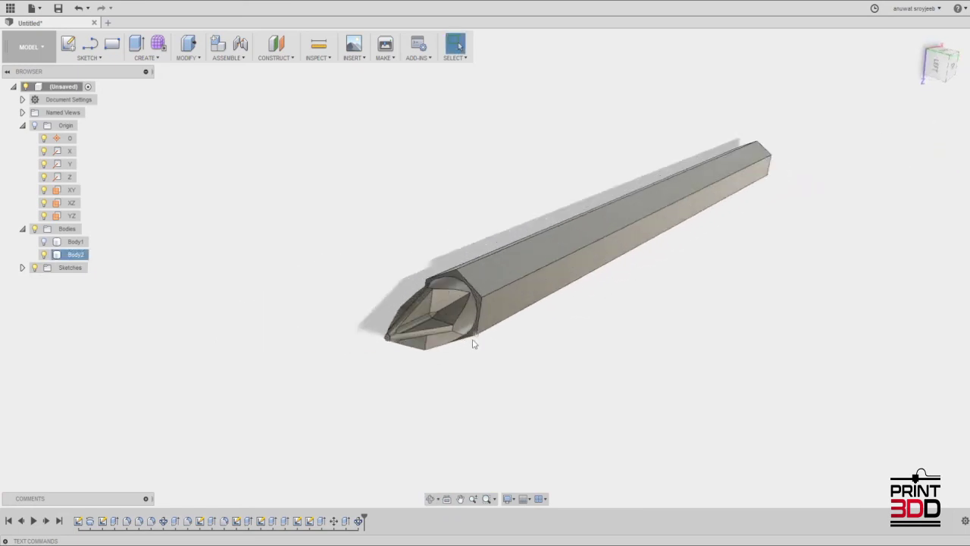
{"action": "scroll", "coordinate": [472, 344], "scroll_direction": "up", "scroll_amount": 5}
{"action": "scroll", "coordinate": [476, 333], "scroll_direction": "up", "scroll_amount": 1}
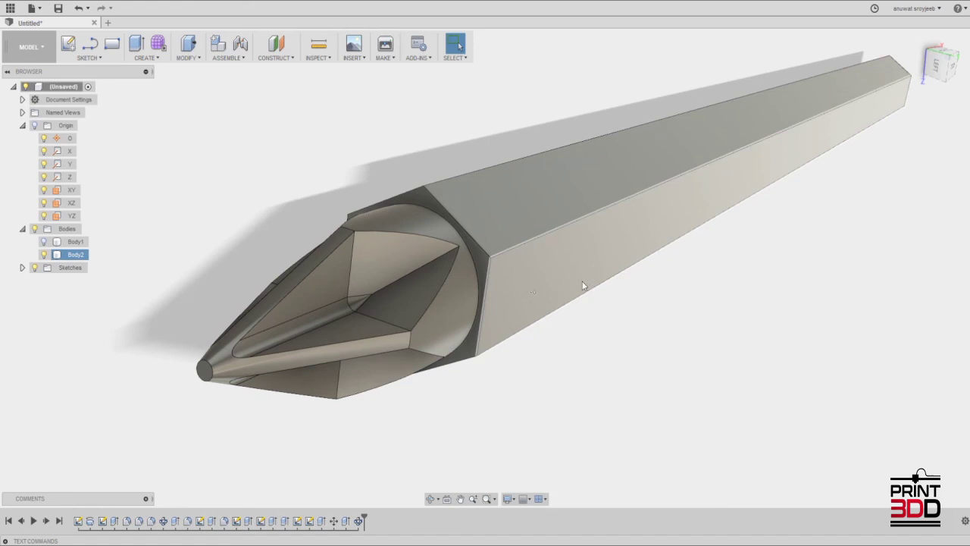
{"action": "left_click", "coordinate": [185, 58]}
Step: Select three hexagon edges at the shaft end and try a 0.50 mm fillet
{"action": "left_click", "coordinate": [198, 80]}
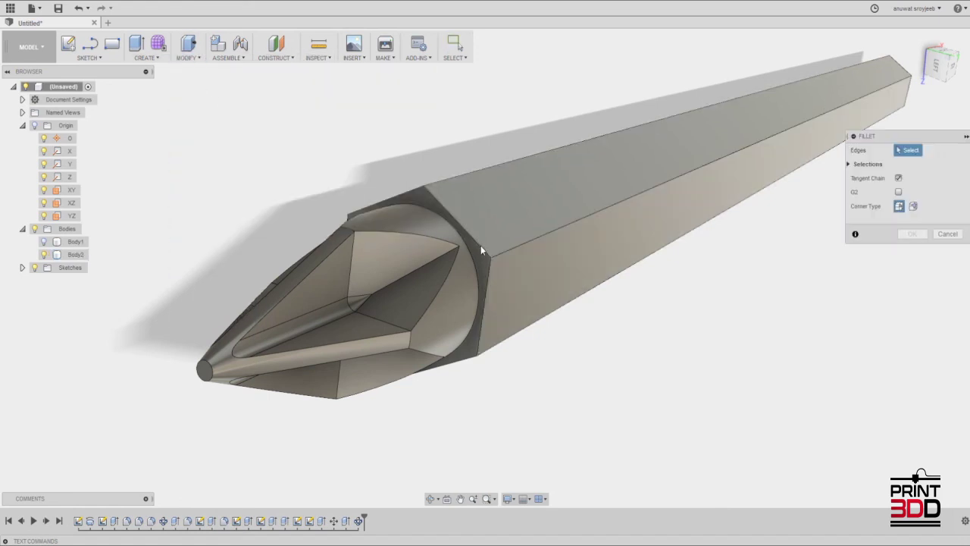
{"action": "left_click", "coordinate": [481, 245]}
{"action": "left_click", "coordinate": [488, 291]}
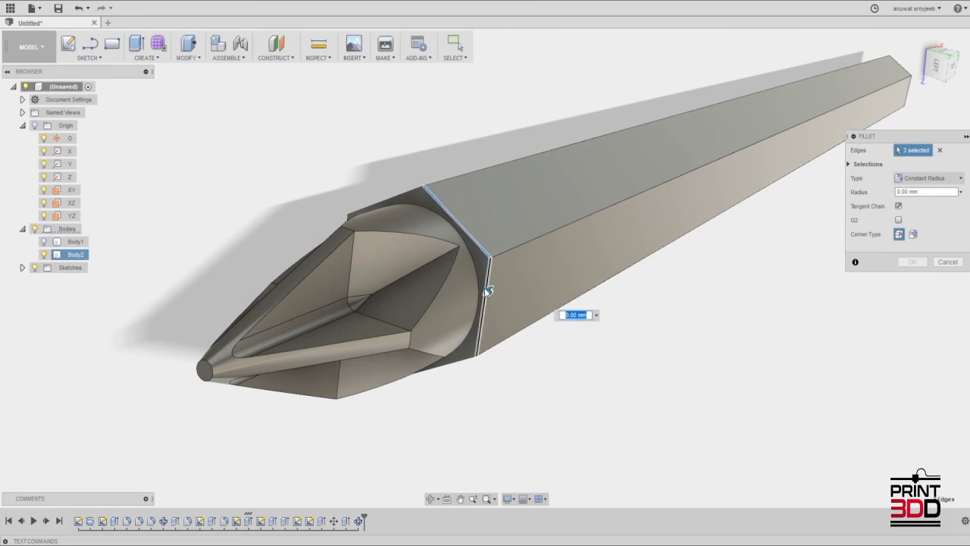
{"action": "left_click", "coordinate": [402, 191]}
{"action": "mouse_move", "coordinate": [402, 191]}
{"action": "middle_mouse_down"}
{"action": "mouse_move", "coordinate": [414, 190]}
{"action": "mouse_move", "coordinate": [461, 258]}
{"action": "mouse_move", "coordinate": [626, 308]}
{"action": "mouse_move", "coordinate": [307, 257]}
{"action": "mouse_move", "coordinate": [366, 311]}
{"action": "mouse_move", "coordinate": [462, 147]}
{"action": "mouse_move", "coordinate": [560, 400]}
{"action": "middle_mouse_up"}
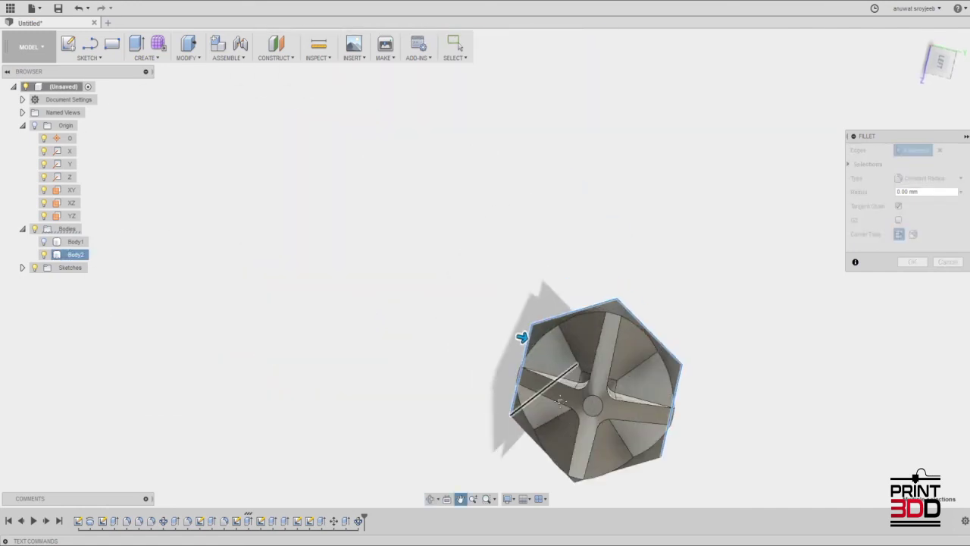
{"action": "mouse_move", "coordinate": [526, 457]}
{"action": "middle_mouse_down"}
{"action": "mouse_move", "coordinate": [518, 432]}
{"action": "mouse_move", "coordinate": [531, 396]}
{"action": "middle_mouse_up"}
{"action": "mouse_move", "coordinate": [618, 402]}
{"action": "middle_mouse_down", "text": "shift"}
{"action": "mouse_move", "coordinate": [379, 407]}
{"action": "mouse_move", "coordinate": [509, 341]}
{"action": "middle_mouse_up", "text": "shift"}
{"action": "left_click_drag", "start_coordinate": [473, 402], "coordinate": [478, 387]}
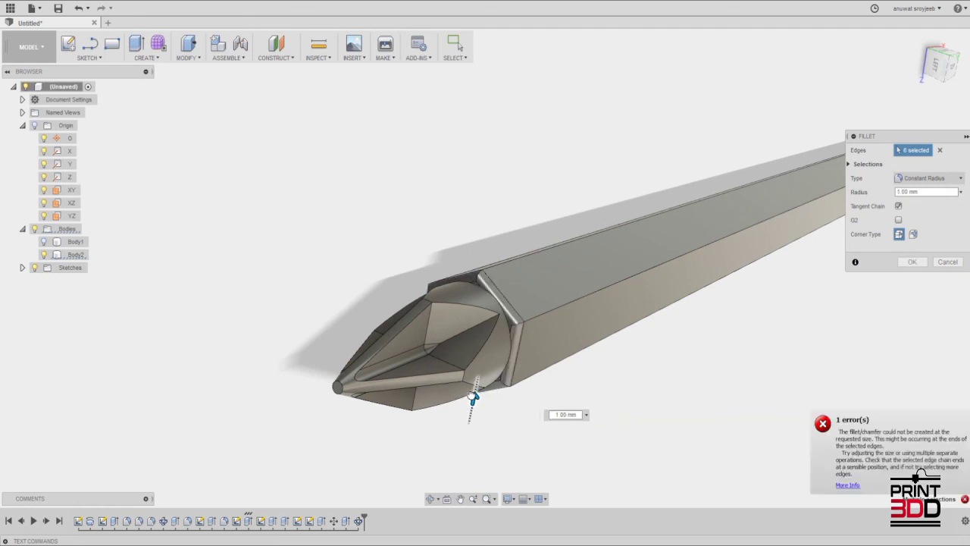
{"action": "mouse_move", "coordinate": [672, 392]}
{"action": "middle_mouse_down", "text": "shift"}
{"action": "mouse_move", "coordinate": [641, 374]}
{"action": "mouse_move", "coordinate": [626, 374]}
{"action": "mouse_move", "coordinate": [629, 382]}
{"action": "middle_mouse_up", "text": "shift"}
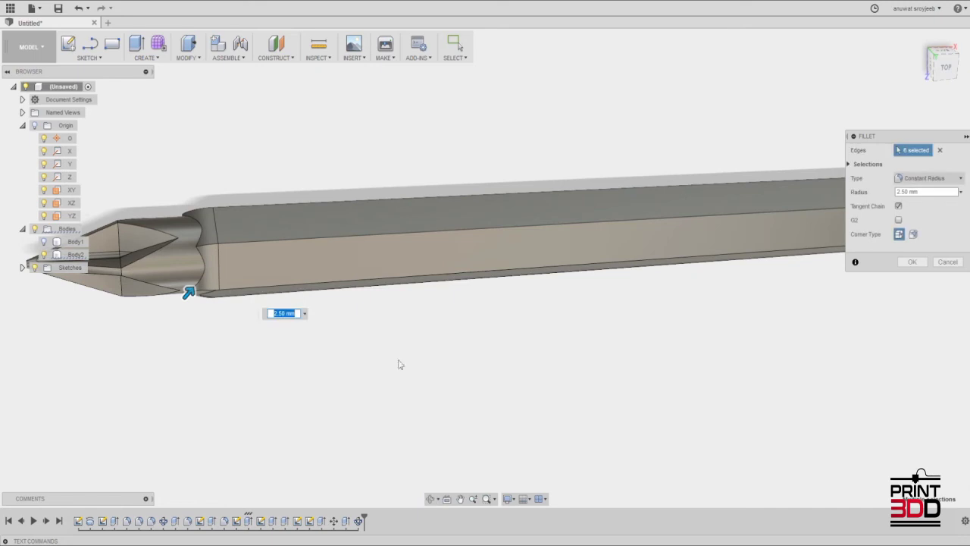
Step: Cancel the failed hexagon-edge fillet and begin a new Fillet
{"action": "left_click", "coordinate": [947, 261]}
{"action": "mouse_move", "coordinate": [486, 242]}
{"action": "middle_mouse_down", "text": "shift"}
{"action": "mouse_move", "coordinate": [234, 268]}
{"action": "mouse_move", "coordinate": [260, 271]}
{"action": "middle_mouse_up", "text": "shift"}
{"action": "left_click", "coordinate": [188, 57]}
{"action": "left_click", "coordinate": [190, 83]}
Step: Fillet the ring edge between the round tip and hexagonal shaft at 0.75 mm
{"action": "scroll", "coordinate": [208, 262], "scroll_direction": "up", "scroll_amount": 3}
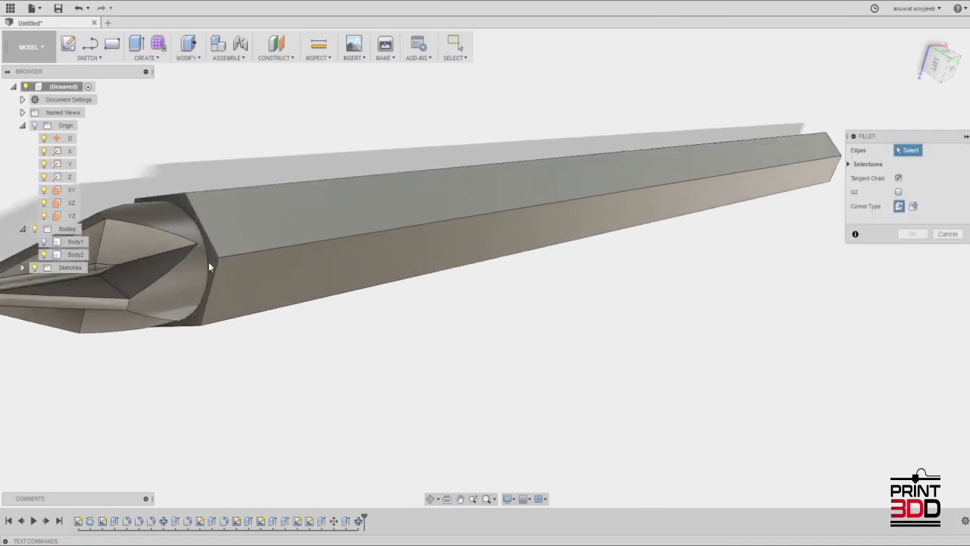
{"action": "scroll", "coordinate": [209, 261], "scroll_direction": "up", "scroll_amount": 3}
{"action": "left_click", "coordinate": [210, 271]}
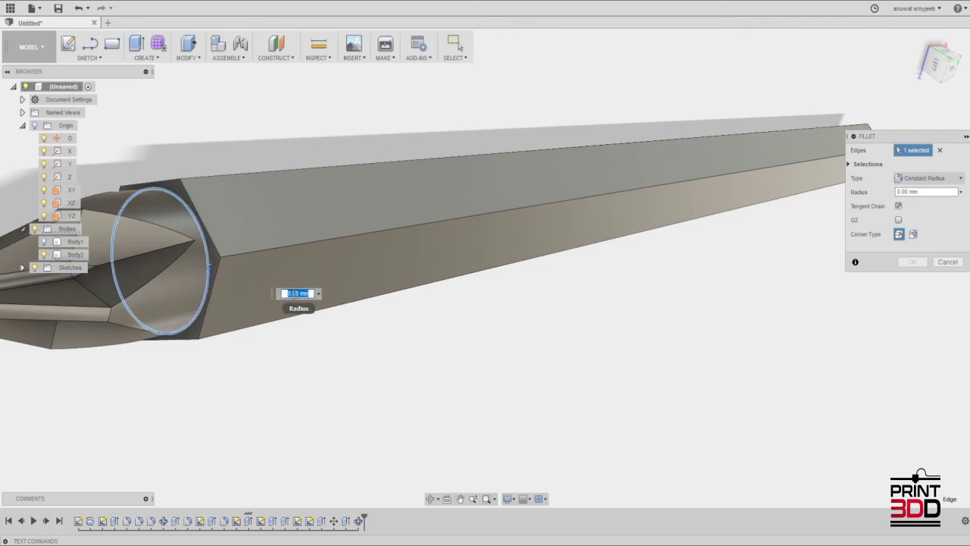
{"action": "type", "text": "1"}
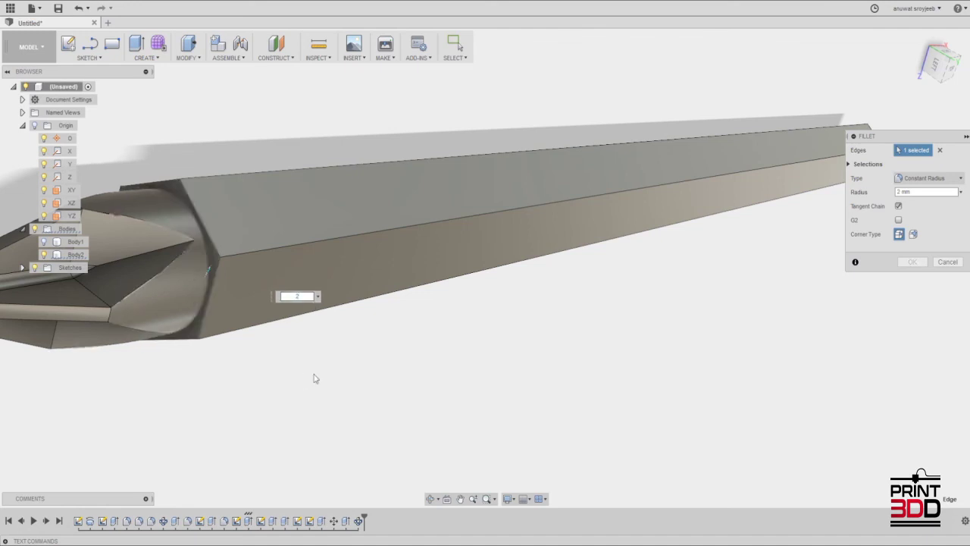
{"action": "middle_click_drag", "start_coordinate": [314, 379], "coordinate": [281, 372], "text": "shift"}
{"action": "scroll", "coordinate": [436, 382], "scroll_direction": "down", "scroll_amount": 3}
{"action": "middle_click_drag", "start_coordinate": [436, 382], "coordinate": [412, 386], "text": "shift"}
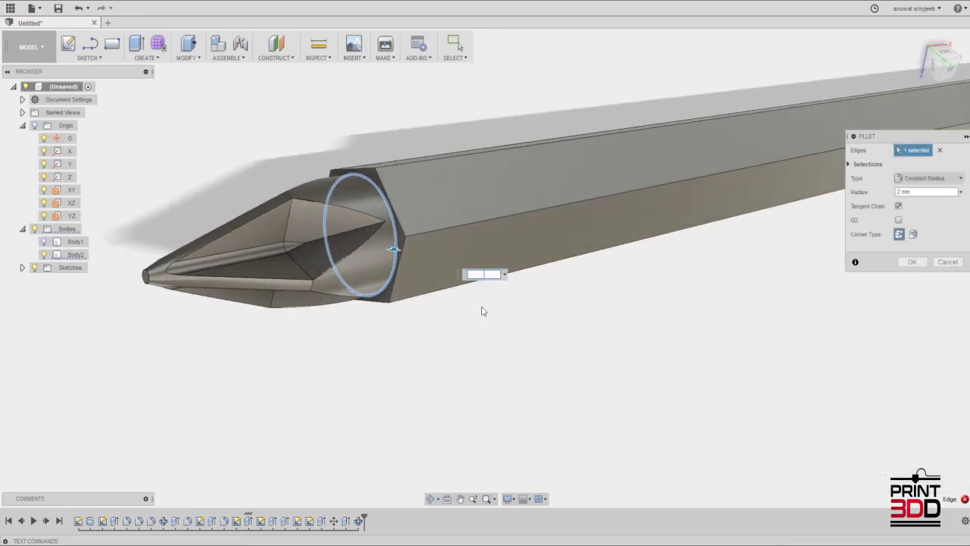
{"action": "type", "text": "1"}
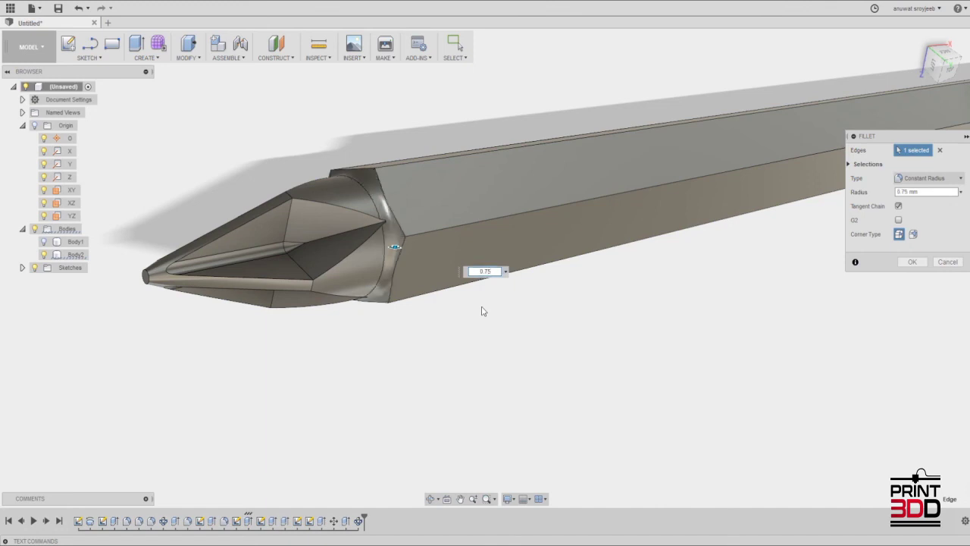
{"action": "mouse_move", "coordinate": [528, 378]}
{"action": "middle_mouse_down", "text": "shift"}
{"action": "mouse_move", "coordinate": [485, 355]}
{"action": "mouse_move", "coordinate": [472, 336]}
{"action": "mouse_move", "coordinate": [498, 303]}
{"action": "mouse_move", "coordinate": [537, 316]}
{"action": "mouse_move", "coordinate": [518, 346]}
{"action": "mouse_move", "coordinate": [481, 365]}
{"action": "middle_mouse_up", "text": "shift"}
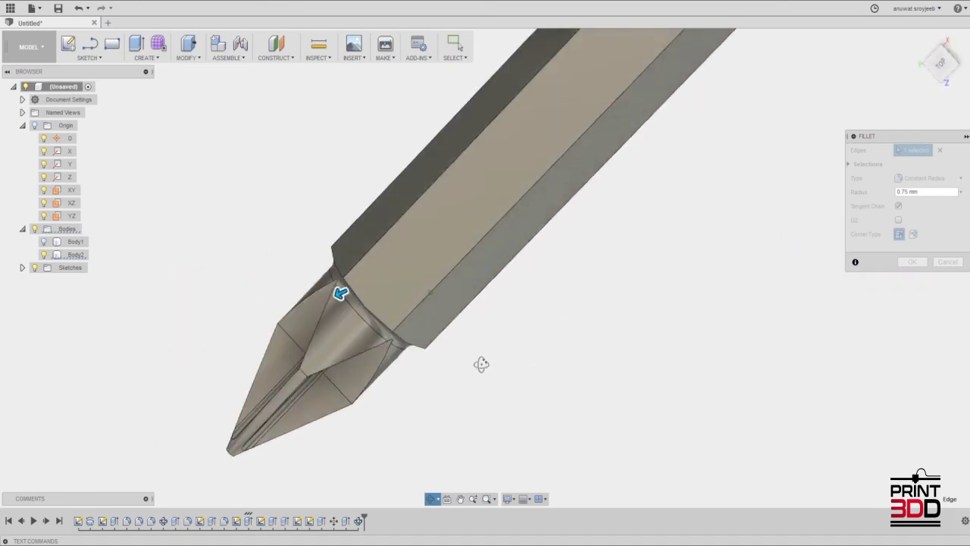
{"action": "key", "text": "Return"}
Step: Unhide Body1 (the handle), view the assembled screwdriver, and start saving it as Model01
{"action": "scroll", "coordinate": [447, 364], "scroll_direction": "down", "scroll_amount": 3}
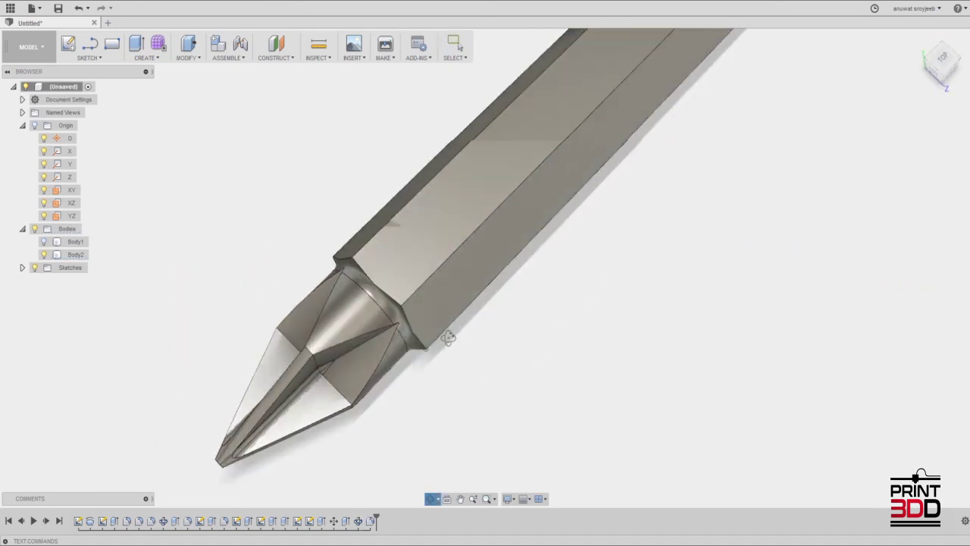
{"action": "scroll", "coordinate": [460, 353], "scroll_direction": "down", "scroll_amount": 3}
{"action": "scroll", "coordinate": [460, 382], "scroll_direction": "down", "scroll_amount": 2}
{"action": "mouse_move", "coordinate": [478, 369]}
{"action": "middle_mouse_down", "text": "shift"}
{"action": "mouse_move", "coordinate": [494, 360]}
{"action": "mouse_move", "coordinate": [425, 372]}
{"action": "mouse_move", "coordinate": [436, 364]}
{"action": "mouse_move", "coordinate": [419, 363]}
{"action": "middle_mouse_up", "text": "shift"}
{"action": "left_click", "coordinate": [457, 45]}
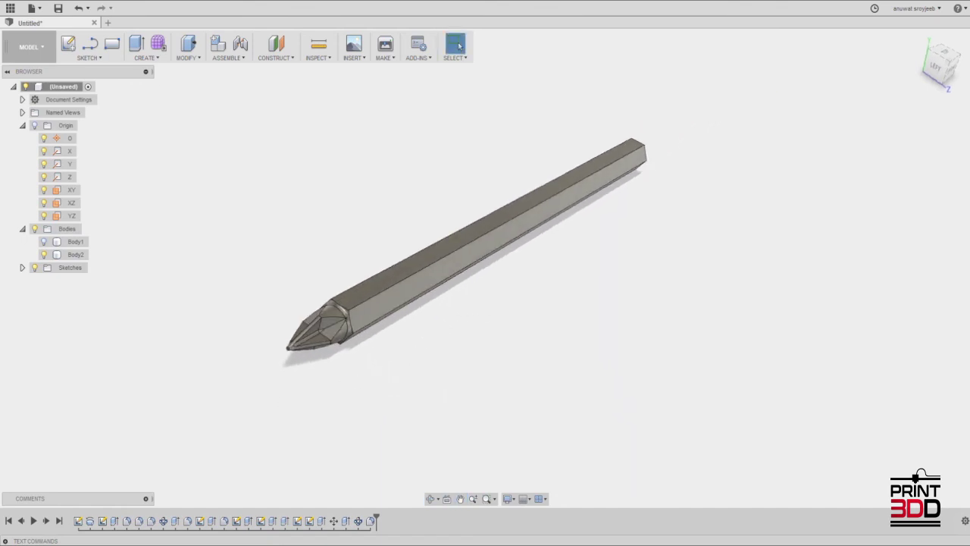
{"action": "left_click", "coordinate": [43, 253]}
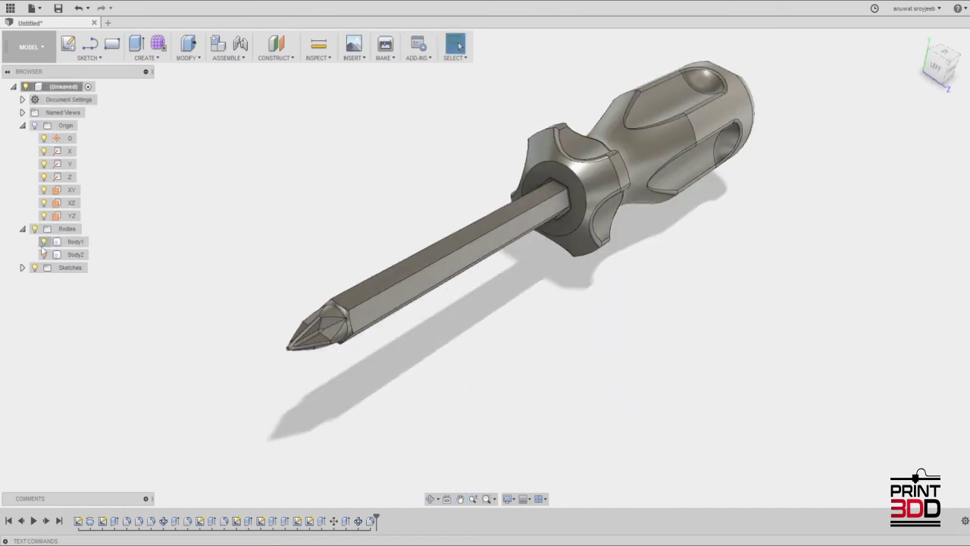
{"action": "mouse_move", "coordinate": [577, 306]}
{"action": "middle_mouse_down", "text": "shift"}
{"action": "mouse_move", "coordinate": [552, 310]}
{"action": "mouse_move", "coordinate": [570, 323]}
{"action": "mouse_move", "coordinate": [528, 340]}
{"action": "mouse_move", "coordinate": [559, 332]}
{"action": "mouse_move", "coordinate": [578, 301]}
{"action": "mouse_move", "coordinate": [473, 346]}
{"action": "mouse_move", "coordinate": [477, 321]}
{"action": "mouse_move", "coordinate": [495, 304]}
{"action": "mouse_move", "coordinate": [498, 325]}
{"action": "mouse_move", "coordinate": [523, 311]}
{"action": "middle_mouse_up", "text": "shift"}
{"action": "scroll", "coordinate": [558, 332], "scroll_direction": "down", "scroll_amount": 3}
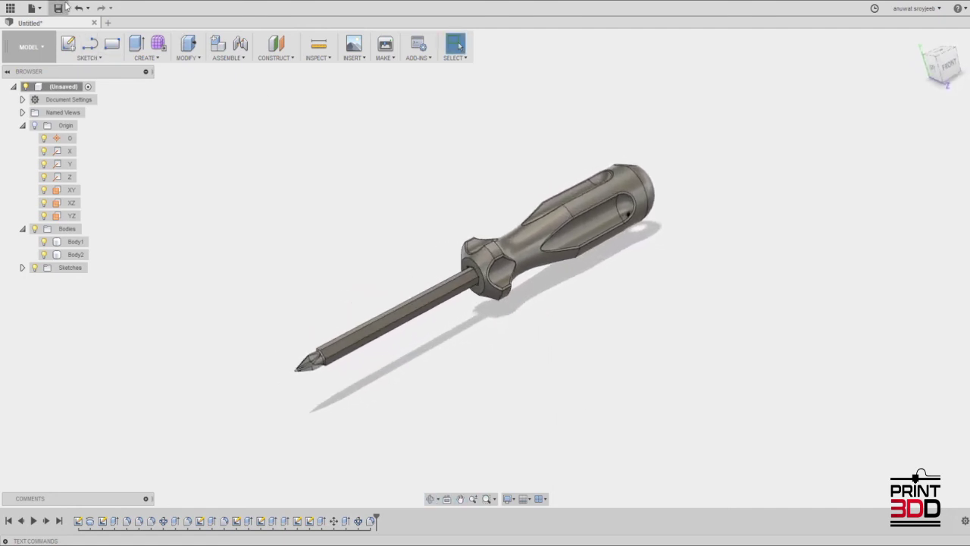
{"action": "left_click", "coordinate": [58, 8]}
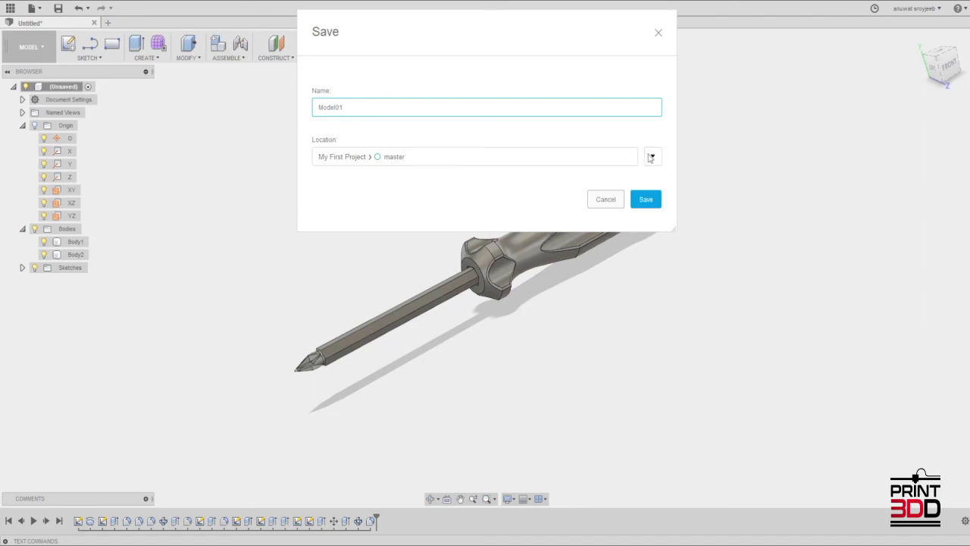
Step: Save the design as Model01 in My First Project, then browse the Construct and Insert menus
{"action": "left_click", "coordinate": [651, 157]}
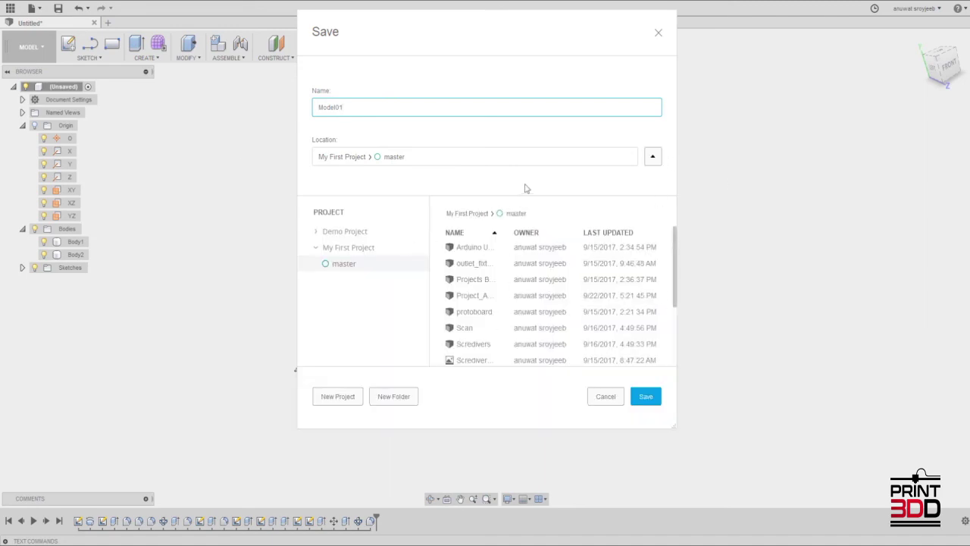
{"action": "left_click", "coordinate": [651, 159]}
{"action": "left_click", "coordinate": [646, 201]}
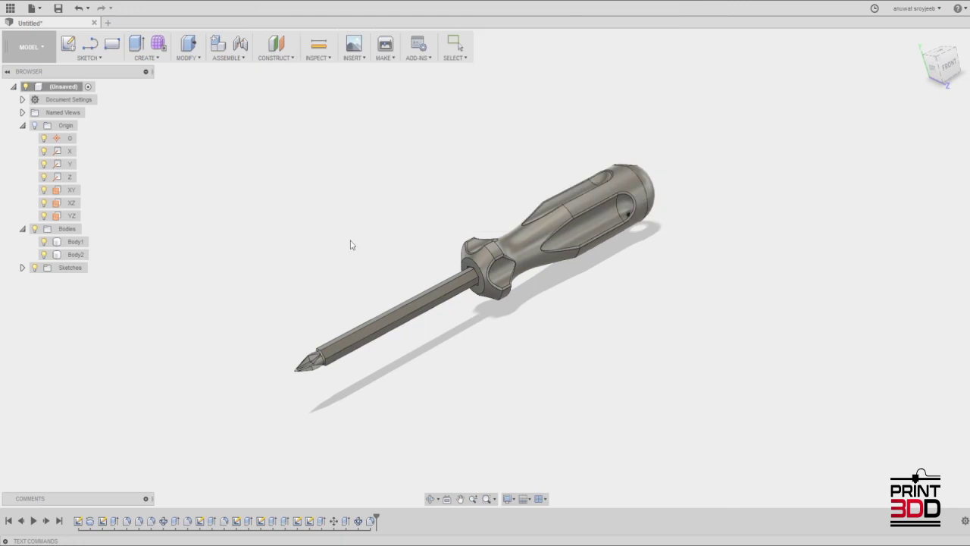
{"action": "left_click", "coordinate": [275, 57]}
{"action": "left_click", "coordinate": [354, 57]}
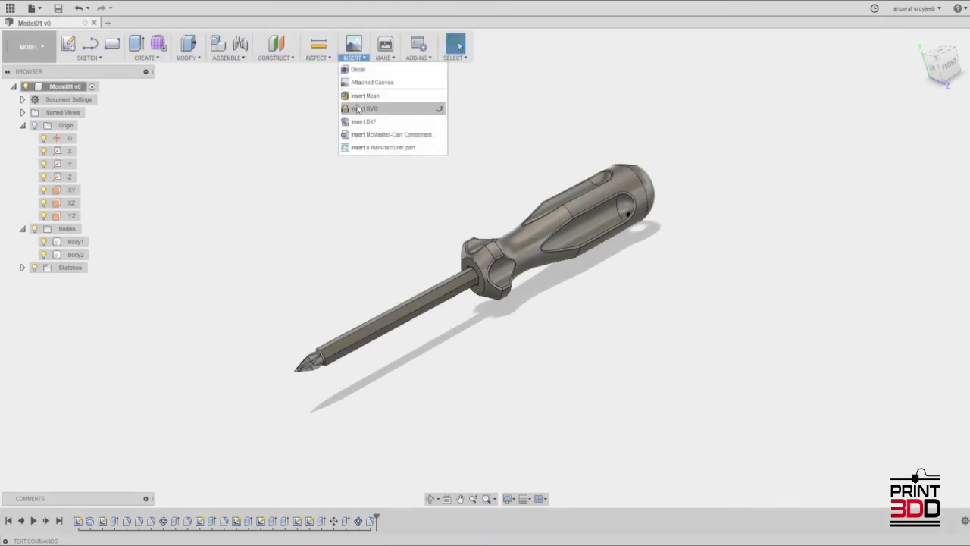
Step: Apply the ABS Plastic physical material to the screwdriver handle
{"action": "left_click", "coordinate": [187, 57]}
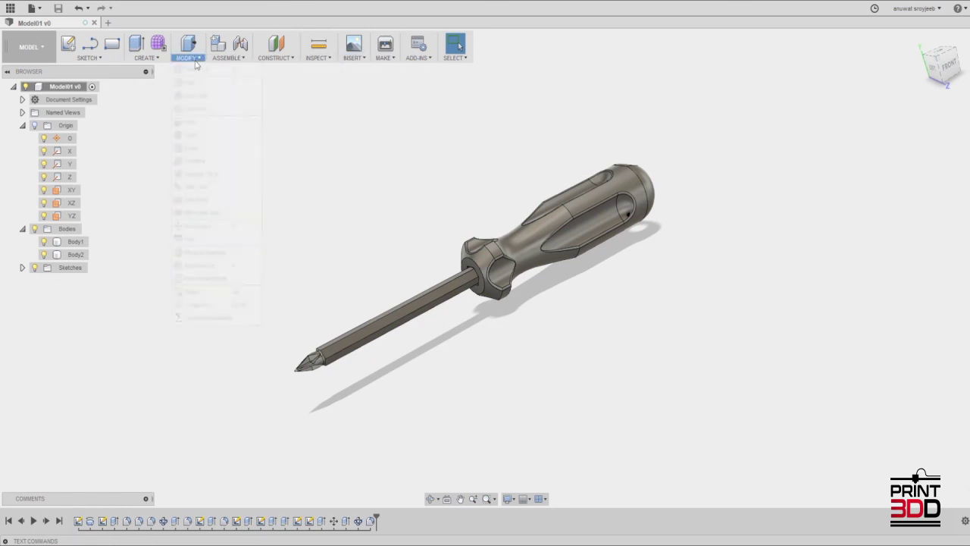
{"action": "scroll", "coordinate": [838, 394], "scroll_direction": "down", "scroll_amount": 3}
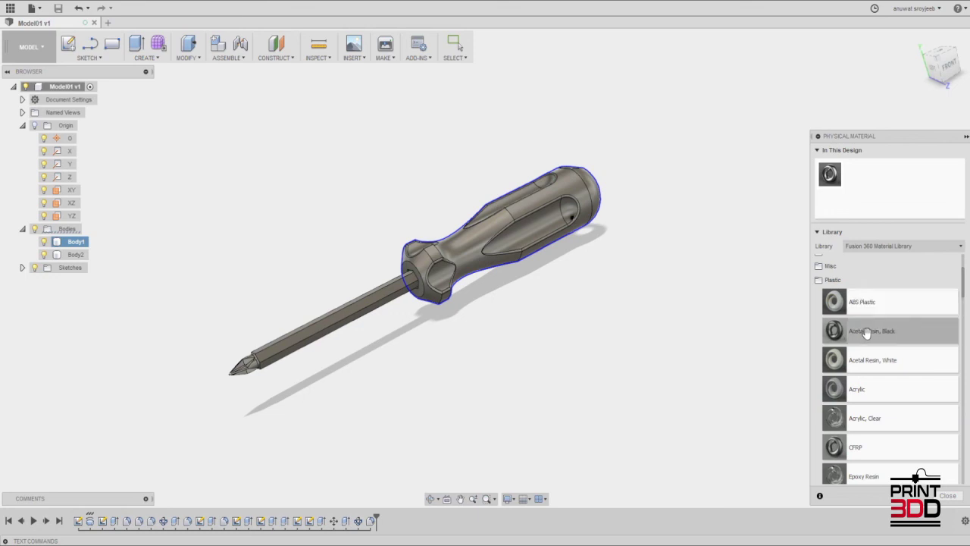
{"action": "left_click_drag", "start_coordinate": [862, 305], "coordinate": [513, 230]}
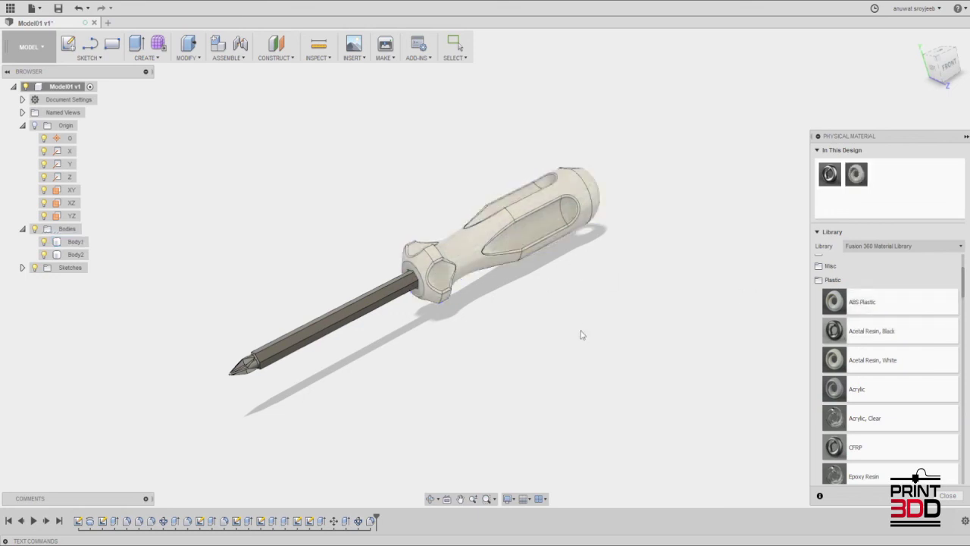
Step: Find Aluminum 6061 in the Metal materials and apply it to the screwdriver shaft
{"action": "scroll", "coordinate": [888, 384], "scroll_direction": "down", "scroll_amount": 3}
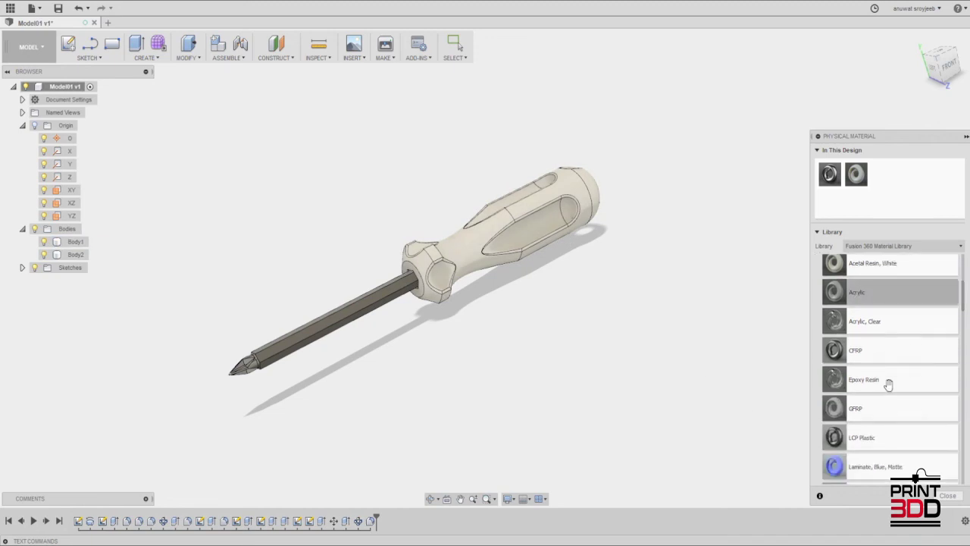
{"action": "scroll", "coordinate": [872, 303], "scroll_direction": "down", "scroll_amount": 2}
{"action": "scroll", "coordinate": [855, 273], "scroll_direction": "up", "scroll_amount": 2}
{"action": "scroll", "coordinate": [842, 250], "scroll_direction": "up", "scroll_amount": 1}
{"action": "scroll", "coordinate": [849, 318], "scroll_direction": "down", "scroll_amount": 2}
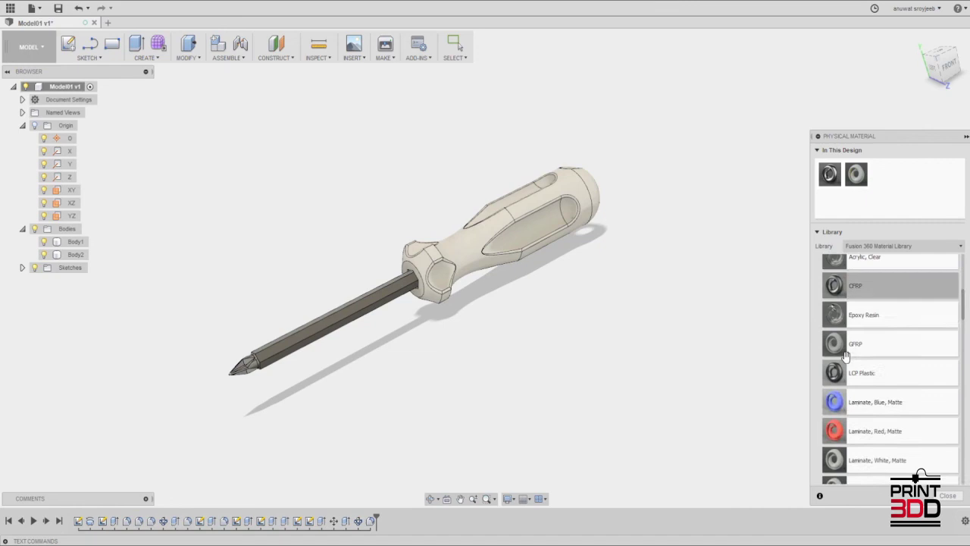
{"action": "scroll", "coordinate": [842, 341], "scroll_direction": "up", "scroll_amount": 5}
{"action": "left_click", "coordinate": [834, 376]}
{"action": "left_click", "coordinate": [837, 349]}
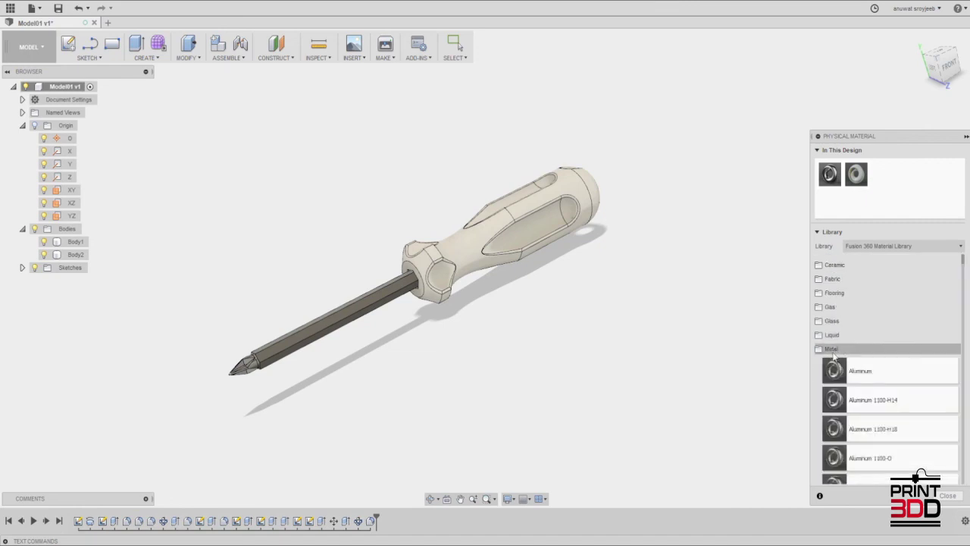
{"action": "scroll", "coordinate": [845, 351], "scroll_direction": "down", "scroll_amount": 2}
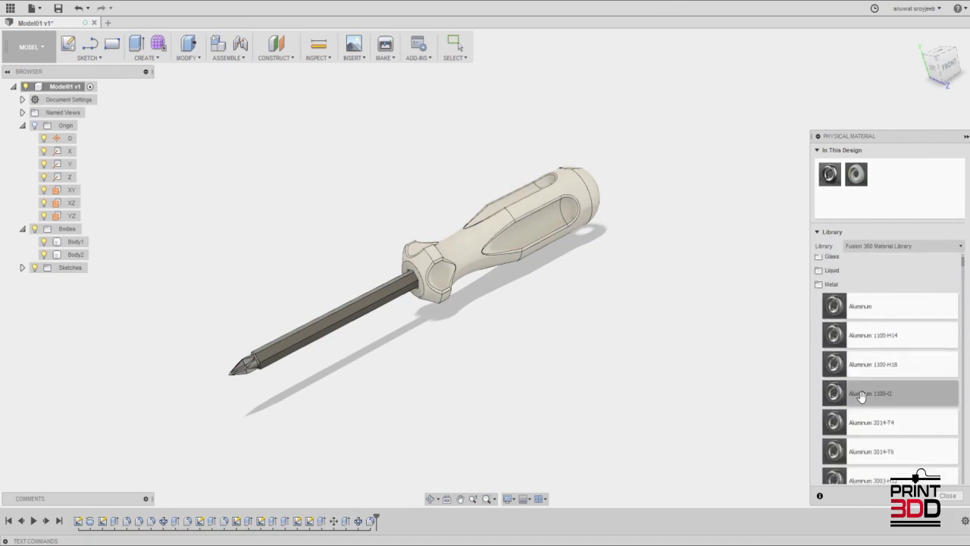
{"action": "scroll", "coordinate": [860, 413], "scroll_direction": "down", "scroll_amount": 2}
{"action": "scroll", "coordinate": [868, 432], "scroll_direction": "down", "scroll_amount": 2}
{"action": "scroll", "coordinate": [870, 443], "scroll_direction": "down", "scroll_amount": 2}
{"action": "scroll", "coordinate": [870, 439], "scroll_direction": "down", "scroll_amount": 1}
{"action": "scroll", "coordinate": [869, 437], "scroll_direction": "down", "scroll_amount": 1}
{"action": "scroll", "coordinate": [868, 434], "scroll_direction": "down", "scroll_amount": 2}
{"action": "scroll", "coordinate": [869, 433], "scroll_direction": "down", "scroll_amount": 1}
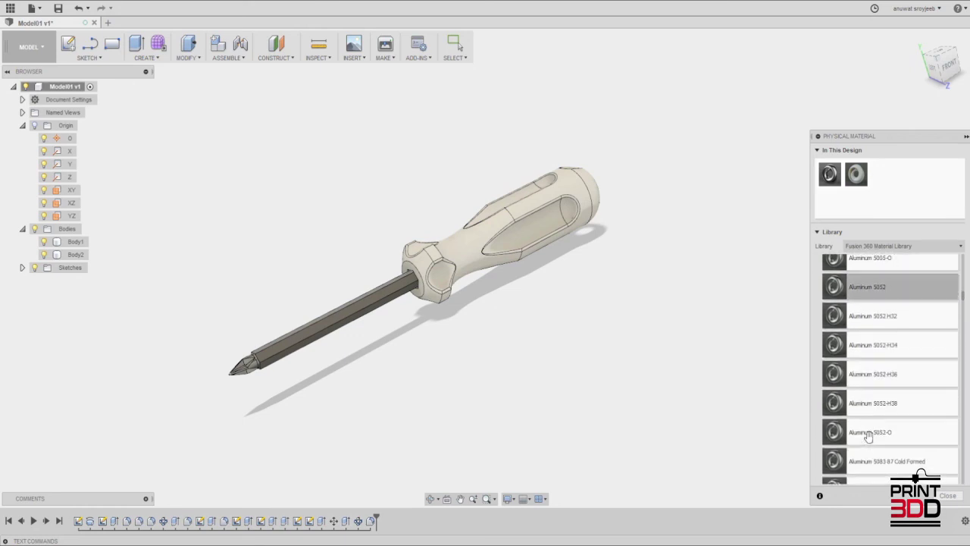
{"action": "scroll", "coordinate": [885, 455], "scroll_direction": "down", "scroll_amount": 1}
{"action": "scroll", "coordinate": [887, 455], "scroll_direction": "down", "scroll_amount": 2}
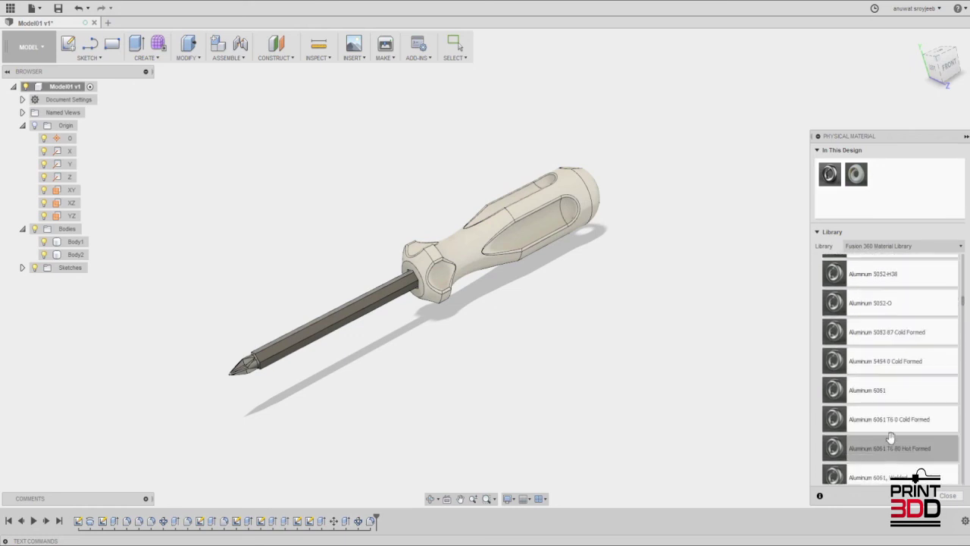
{"action": "left_click_drag", "start_coordinate": [311, 342], "coordinate": [312, 344]}
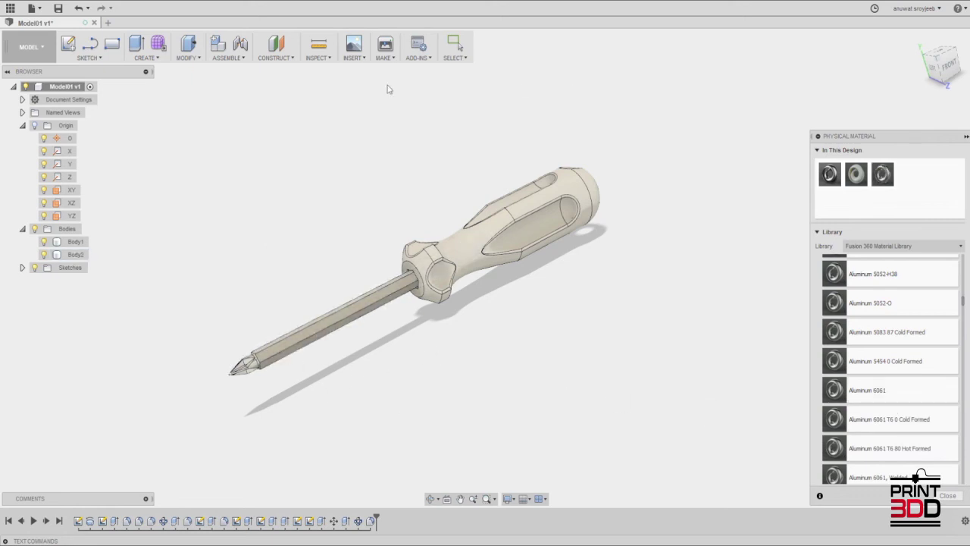
Step: Open the Appearance panel and apply Aluminum - Polished to the screwdriver
{"action": "left_click", "coordinate": [187, 59]}
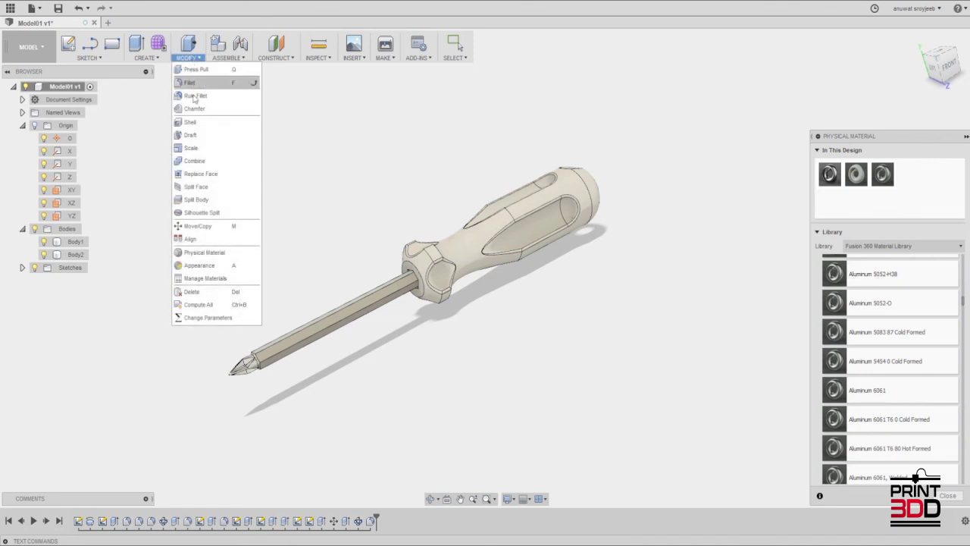
{"action": "left_click", "coordinate": [206, 262]}
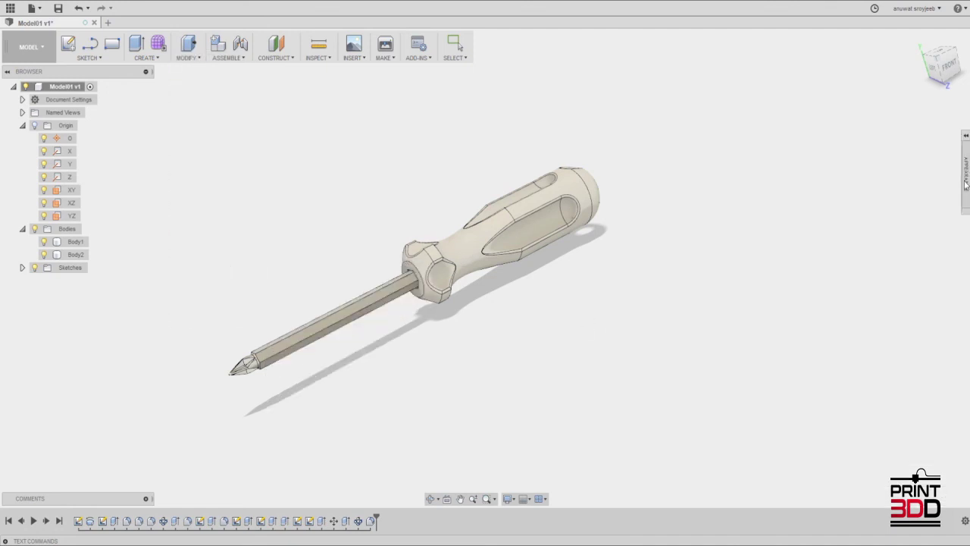
{"action": "left_click", "coordinate": [966, 185]}
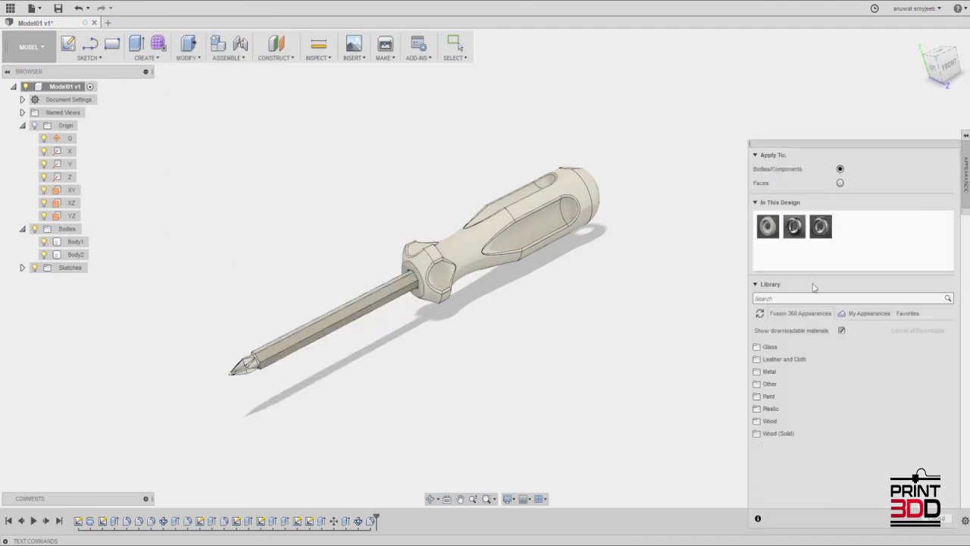
{"action": "left_click", "coordinate": [769, 372]}
{"action": "left_click", "coordinate": [783, 384]}
{"action": "scroll", "coordinate": [785, 388], "scroll_direction": "down", "scroll_amount": 2}
{"action": "scroll", "coordinate": [785, 388], "scroll_direction": "down", "scroll_amount": 5}
{"action": "scroll", "coordinate": [803, 452], "scroll_direction": "up", "scroll_amount": 3}
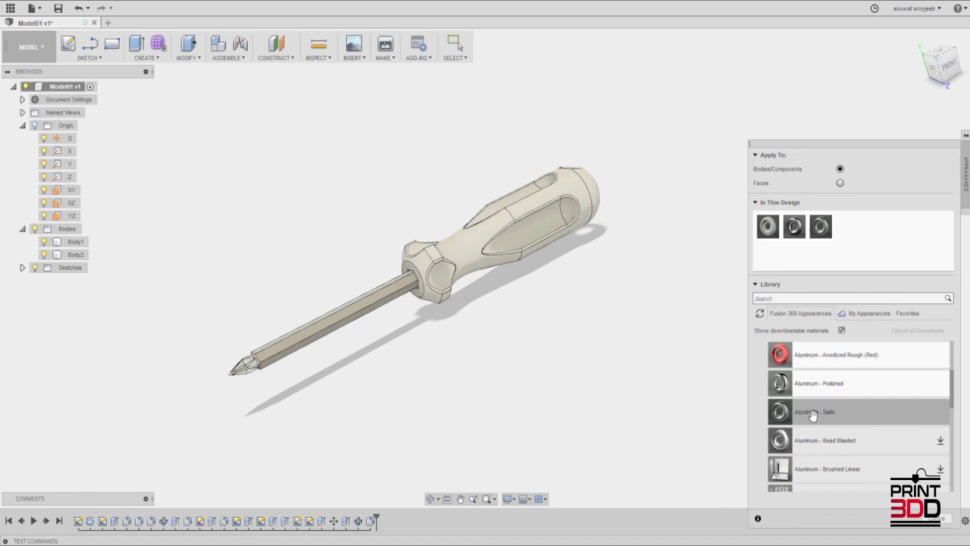
{"action": "left_click_drag", "start_coordinate": [794, 382], "coordinate": [332, 376]}
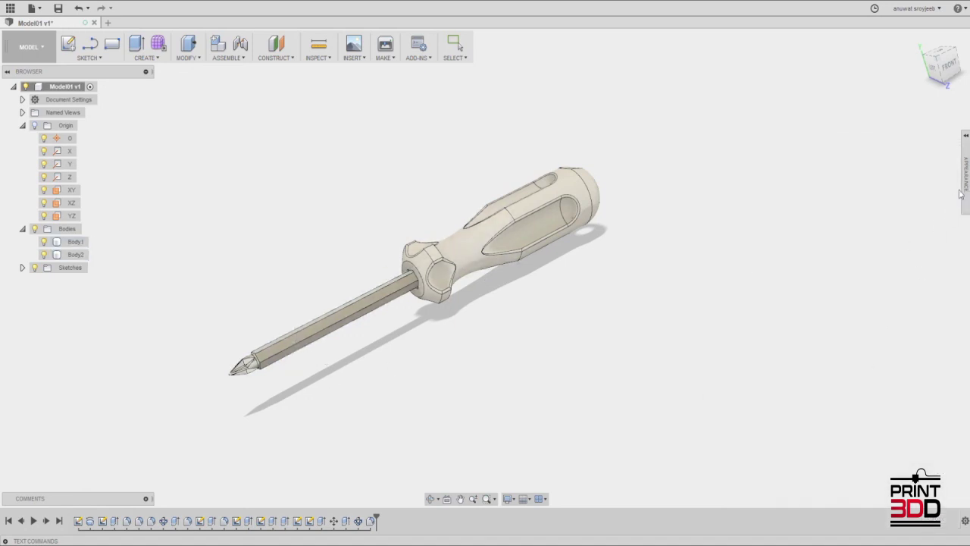
Step: Find Plastic - Glossy (Black) among the plastic appearances and apply it to the handle
{"action": "scroll", "coordinate": [840, 409], "scroll_direction": "down", "scroll_amount": 3}
{"action": "scroll", "coordinate": [824, 389], "scroll_direction": "down", "scroll_amount": 3}
{"action": "scroll", "coordinate": [811, 425], "scroll_direction": "down", "scroll_amount": 3}
{"action": "scroll", "coordinate": [808, 425], "scroll_direction": "up", "scroll_amount": 10}
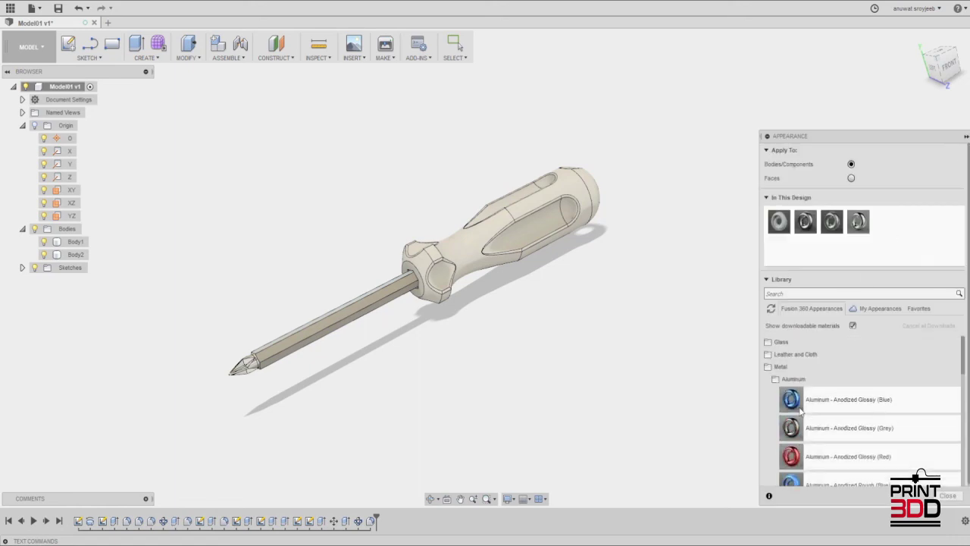
{"action": "left_click", "coordinate": [780, 366]}
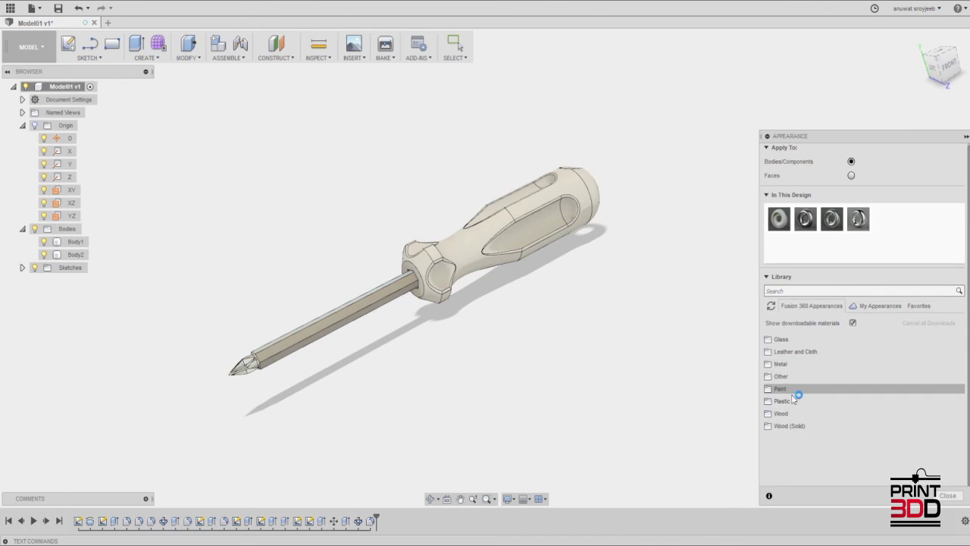
{"action": "left_click", "coordinate": [782, 401]}
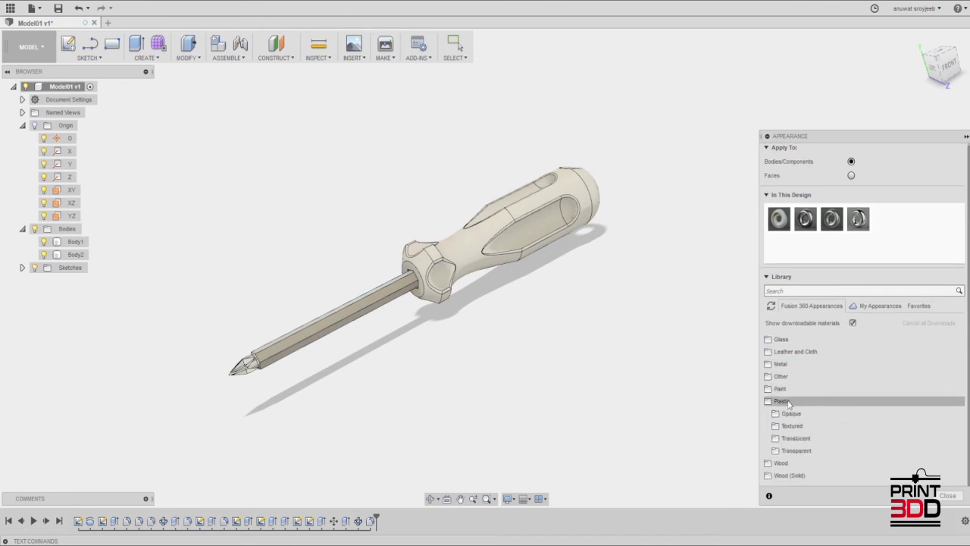
{"action": "left_click", "coordinate": [796, 463]}
{"action": "scroll", "coordinate": [797, 454], "scroll_direction": "down", "scroll_amount": 3}
{"action": "scroll", "coordinate": [797, 455], "scroll_direction": "up", "scroll_amount": 3}
{"action": "left_click", "coordinate": [797, 438]}
{"action": "scroll", "coordinate": [800, 443], "scroll_direction": "down", "scroll_amount": 5}
{"action": "scroll", "coordinate": [800, 444], "scroll_direction": "down", "scroll_amount": 2}
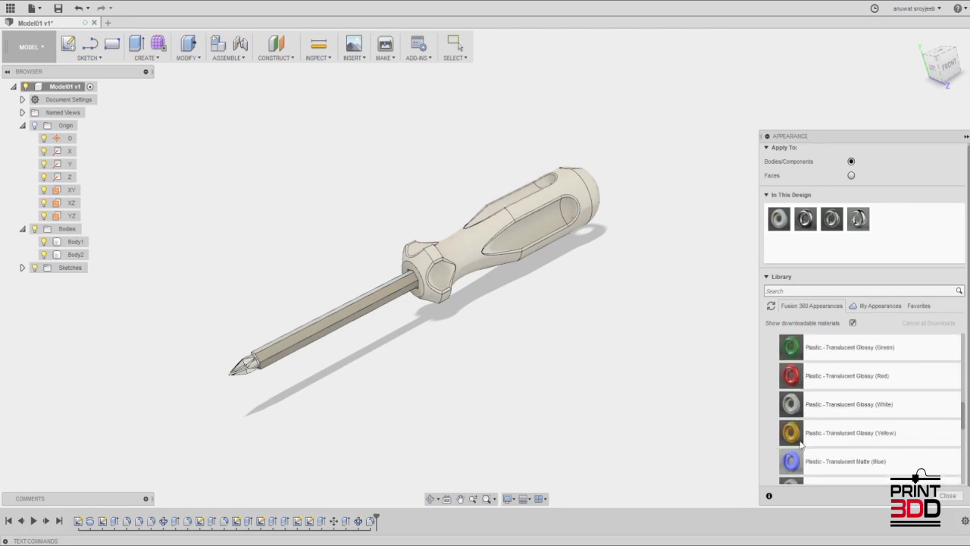
{"action": "scroll", "coordinate": [799, 442], "scroll_direction": "up", "scroll_amount": 5}
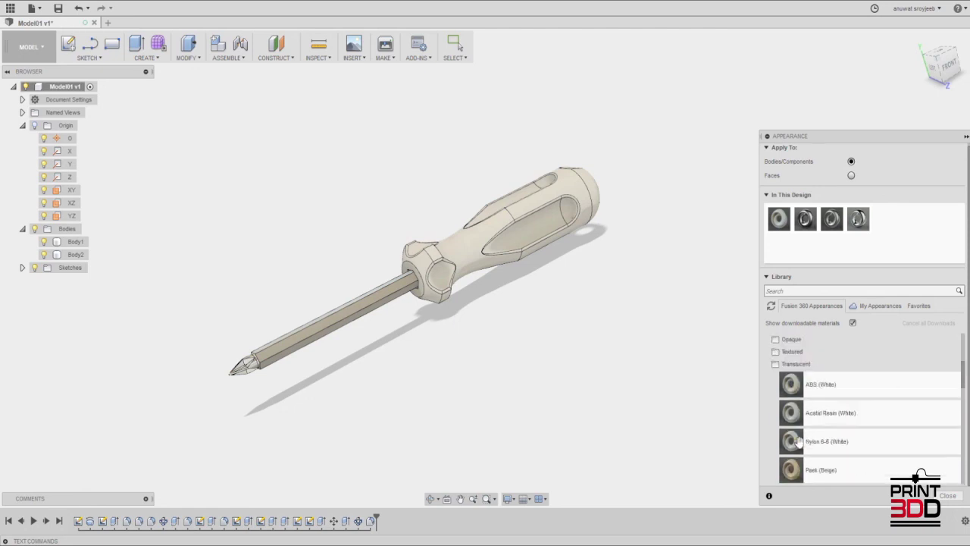
{"action": "scroll", "coordinate": [797, 444], "scroll_direction": "down", "scroll_amount": 3}
{"action": "scroll", "coordinate": [798, 443], "scroll_direction": "up", "scroll_amount": 2}
{"action": "scroll", "coordinate": [797, 443], "scroll_direction": "down", "scroll_amount": 4}
{"action": "scroll", "coordinate": [797, 441], "scroll_direction": "up", "scroll_amount": 2}
{"action": "scroll", "coordinate": [797, 441], "scroll_direction": "up", "scroll_amount": 2}
{"action": "scroll", "coordinate": [797, 442], "scroll_direction": "up", "scroll_amount": 2}
{"action": "scroll", "coordinate": [798, 442], "scroll_direction": "down", "scroll_amount": 2}
{"action": "scroll", "coordinate": [797, 442], "scroll_direction": "down", "scroll_amount": 3}
{"action": "scroll", "coordinate": [798, 442], "scroll_direction": "down", "scroll_amount": 2}
{"action": "scroll", "coordinate": [797, 442], "scroll_direction": "up", "scroll_amount": 2}
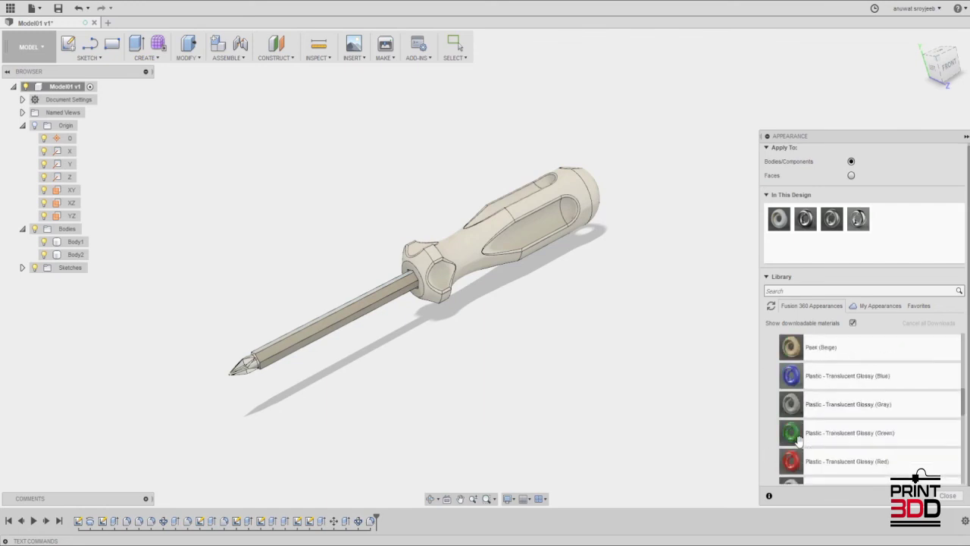
{"action": "scroll", "coordinate": [797, 442], "scroll_direction": "up", "scroll_amount": 3}
{"action": "left_click", "coordinate": [796, 391]}
{"action": "scroll", "coordinate": [796, 392], "scroll_direction": "down", "scroll_amount": 1}
{"action": "scroll", "coordinate": [795, 400], "scroll_direction": "down", "scroll_amount": 1}
{"action": "scroll", "coordinate": [851, 402], "scroll_direction": "up", "scroll_amount": 1}
{"action": "left_click", "coordinate": [788, 340]}
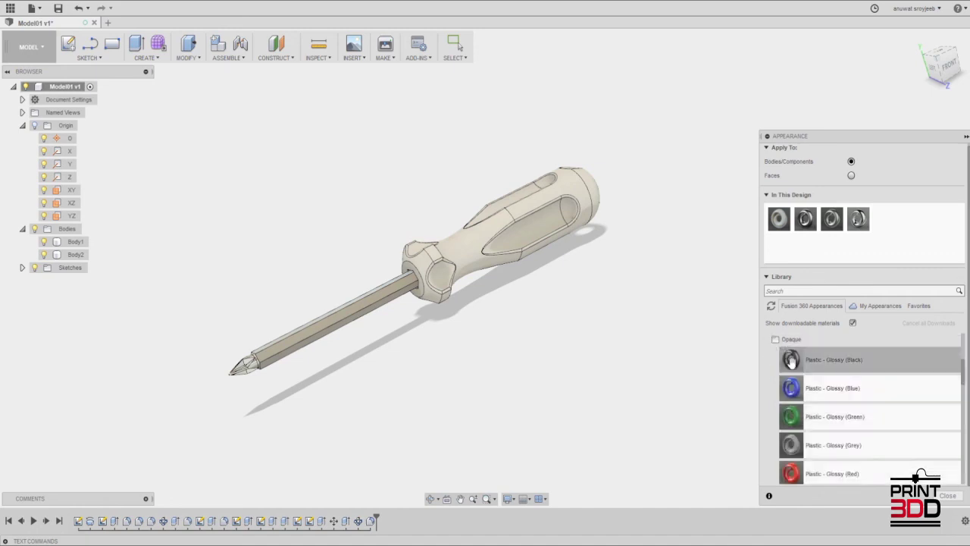
{"action": "left_click_drag", "start_coordinate": [813, 363], "coordinate": [464, 246]}
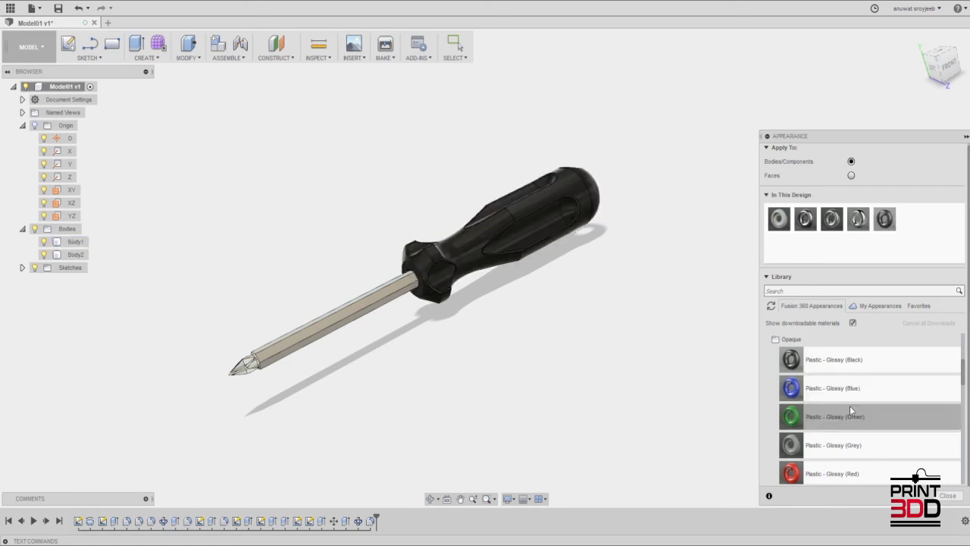
{"action": "scroll", "coordinate": [891, 420], "scroll_direction": "down", "scroll_amount": 2}
{"action": "scroll", "coordinate": [864, 413], "scroll_direction": "up", "scroll_amount": 2}
{"action": "scroll", "coordinate": [857, 411], "scroll_direction": "up", "scroll_amount": 2}
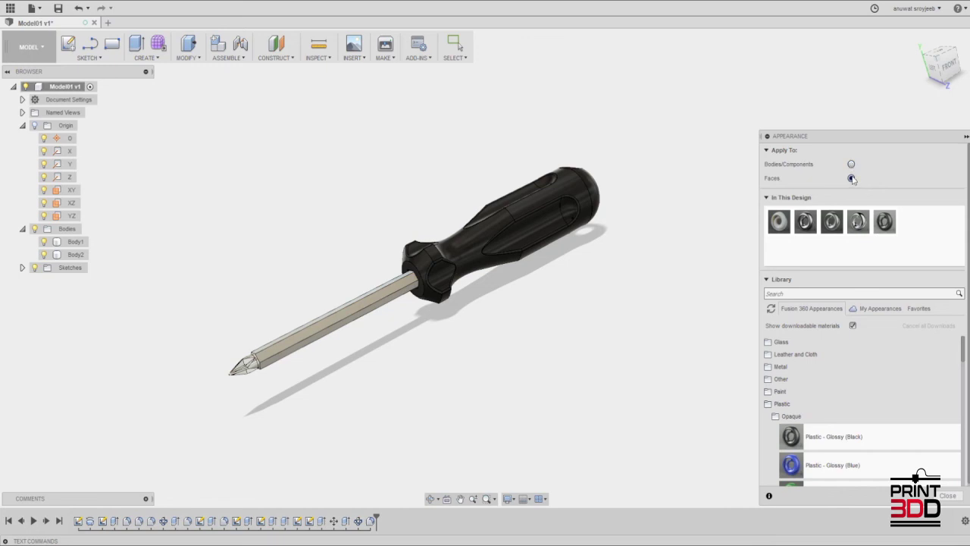
Step: Make the handle's grip, end and bolster faces glossy yellow, restoring one grey area to black
{"action": "scroll", "coordinate": [827, 425], "scroll_direction": "down", "scroll_amount": 3}
{"action": "scroll", "coordinate": [817, 431], "scroll_direction": "down", "scroll_amount": 2}
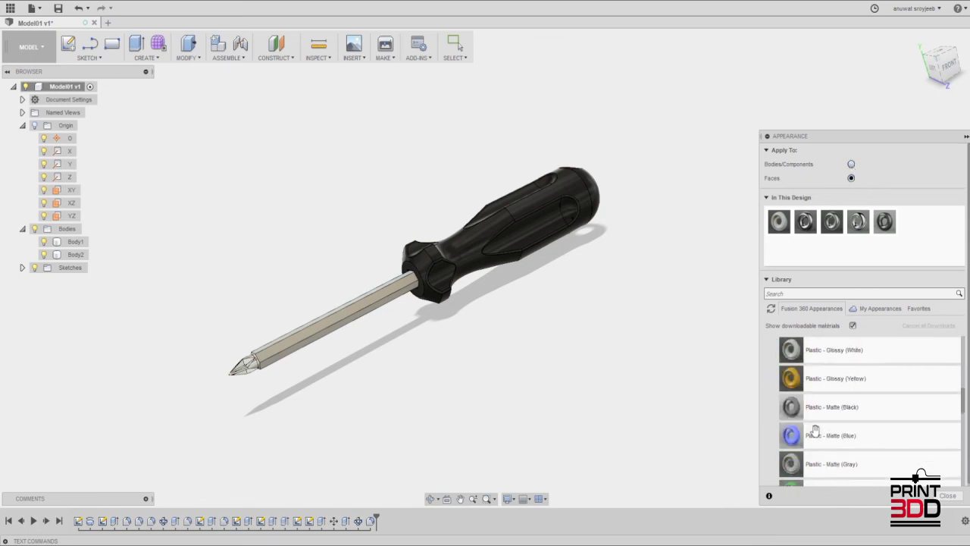
{"action": "left_click_drag", "start_coordinate": [828, 379], "coordinate": [523, 235]}
{"action": "left_click_drag", "start_coordinate": [827, 388], "coordinate": [582, 220]}
{"action": "scroll", "coordinate": [546, 257], "scroll_direction": "up", "scroll_amount": 2}
{"action": "scroll", "coordinate": [529, 274], "scroll_direction": "up", "scroll_amount": 2}
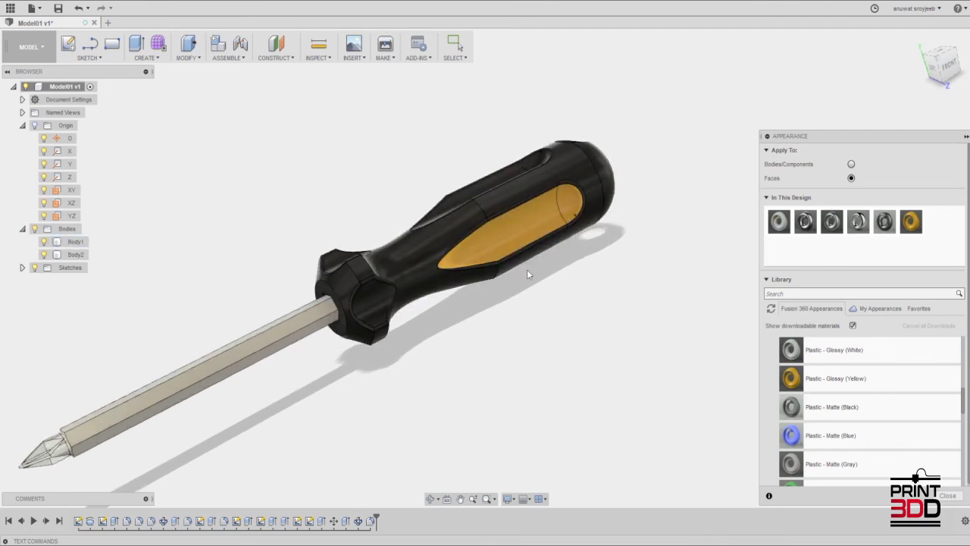
{"action": "mouse_move", "coordinate": [834, 378]}
{"action": "left_mouse_down"}
{"action": "mouse_move", "coordinate": [445, 342]}
{"action": "mouse_move", "coordinate": [379, 307]}
{"action": "left_mouse_up"}
{"action": "middle_click_drag", "start_coordinate": [407, 275], "coordinate": [498, 317]}
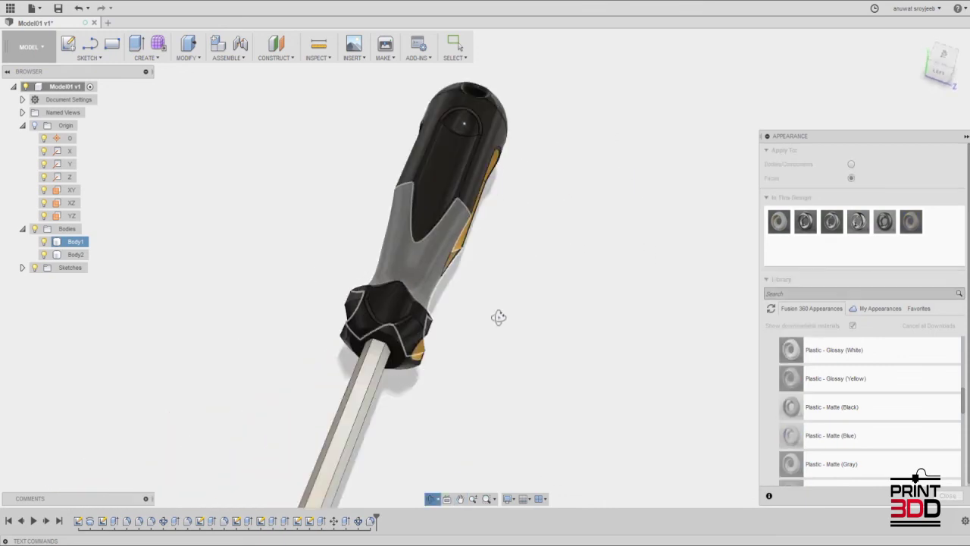
{"action": "left_click_drag", "start_coordinate": [834, 378], "coordinate": [649, 373]}
{"action": "left_click_drag", "start_coordinate": [388, 327], "coordinate": [389, 326]}
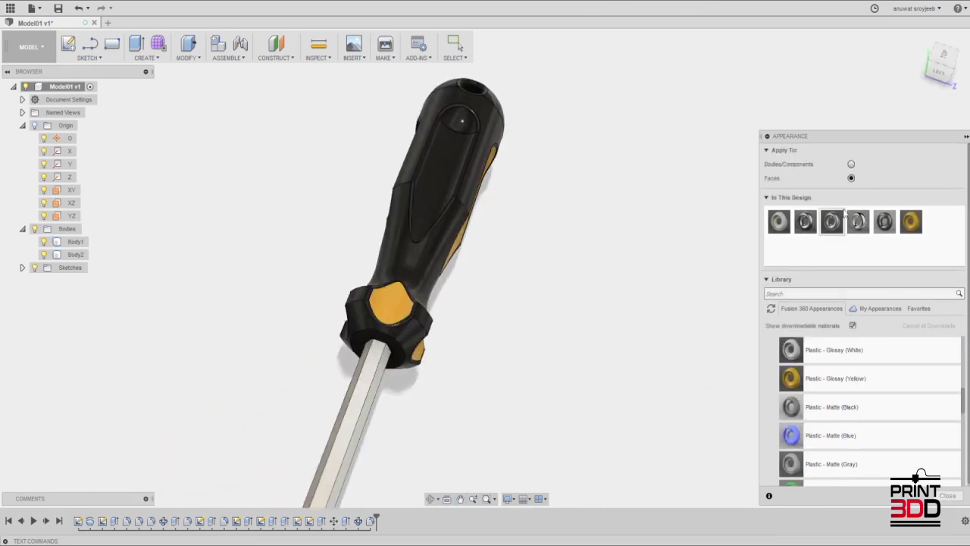
Step: Colour the handle's centre strips, remaining bolster faces and collar yellow, orbiting to reach the far side
{"action": "left_click_drag", "start_coordinate": [911, 221], "coordinate": [444, 178]}
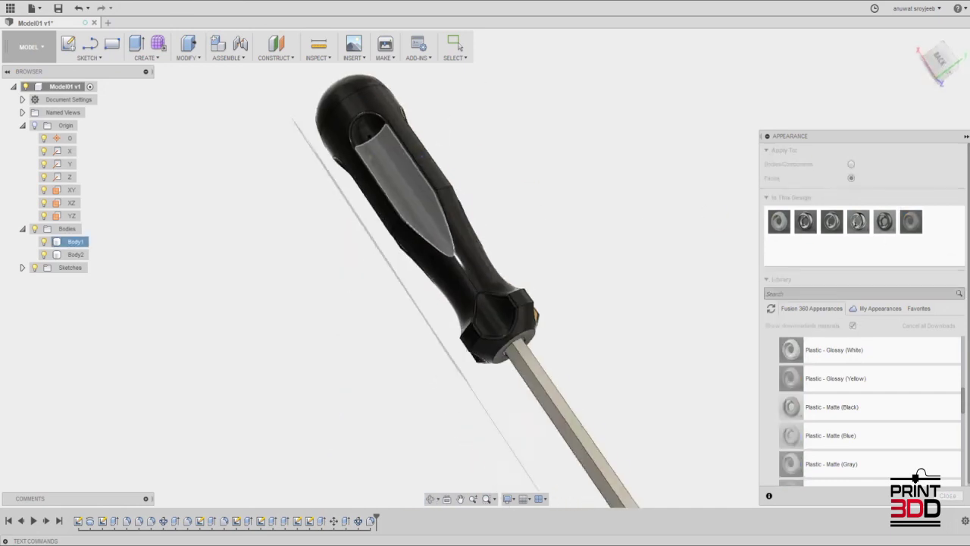
{"action": "left_click_drag", "start_coordinate": [623, 218], "coordinate": [425, 207]}
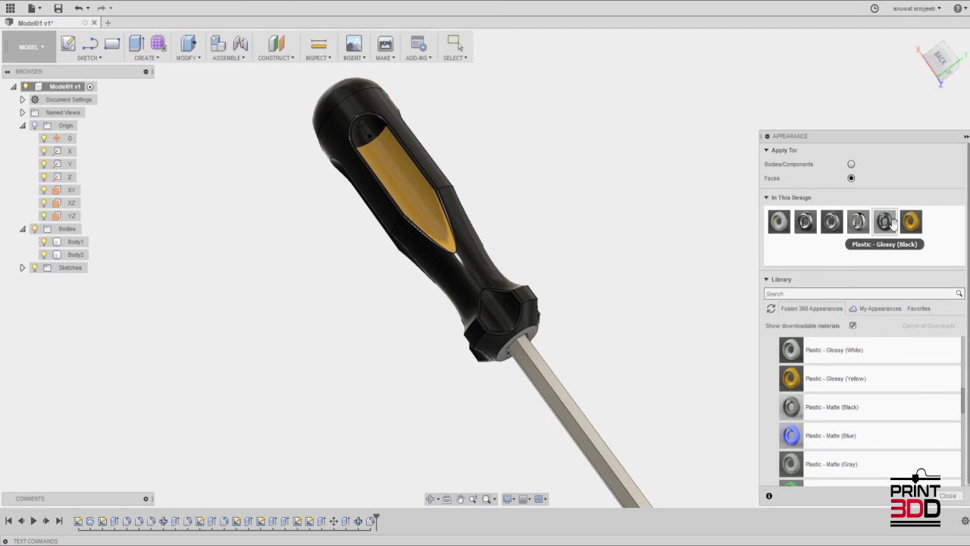
{"action": "left_click_drag", "start_coordinate": [910, 222], "coordinate": [501, 311]}
{"action": "left_click_drag", "start_coordinate": [910, 221], "coordinate": [378, 153]}
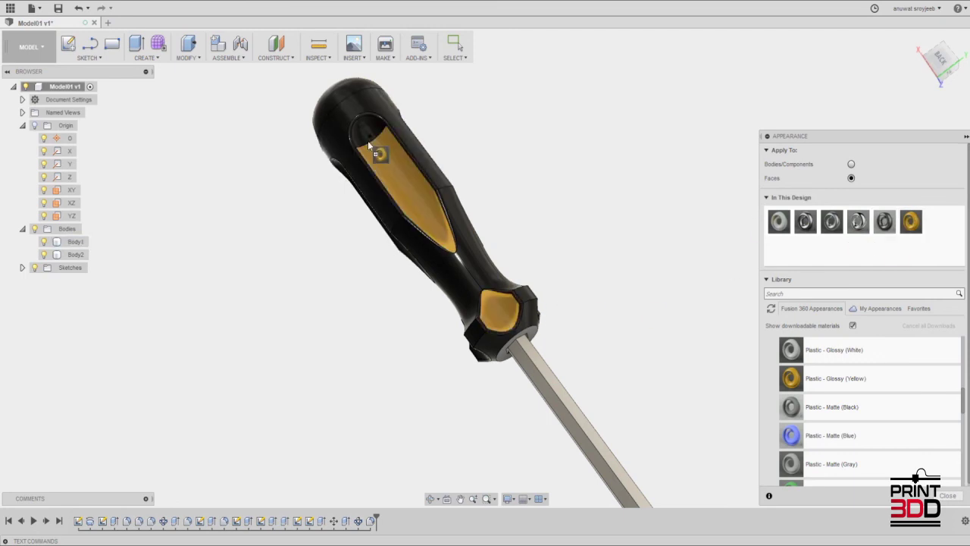
{"action": "mouse_move", "coordinate": [379, 152]}
{"action": "middle_mouse_down", "text": "shift"}
{"action": "mouse_move", "coordinate": [414, 166]}
{"action": "mouse_move", "coordinate": [394, 182]}
{"action": "middle_mouse_up", "text": "shift"}
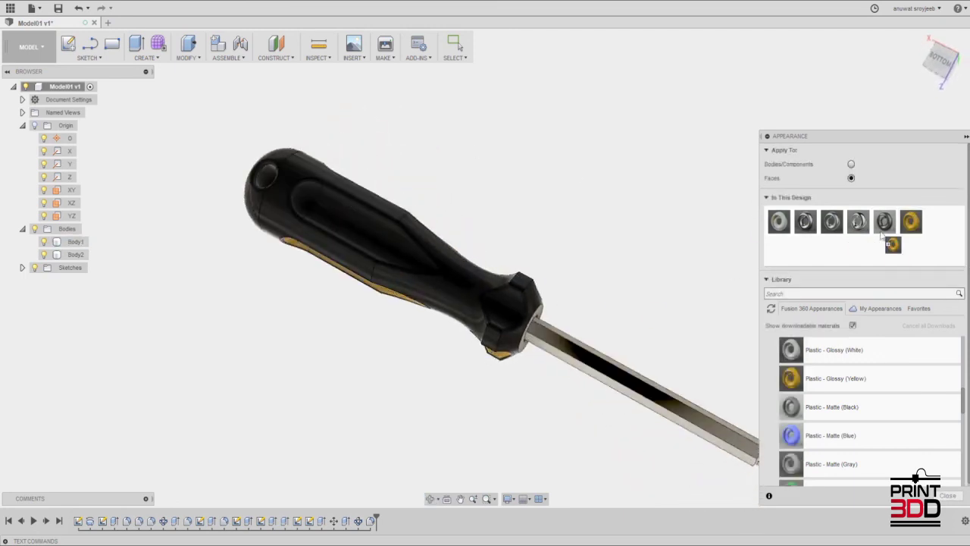
{"action": "left_click_drag", "start_coordinate": [883, 236], "coordinate": [314, 198]}
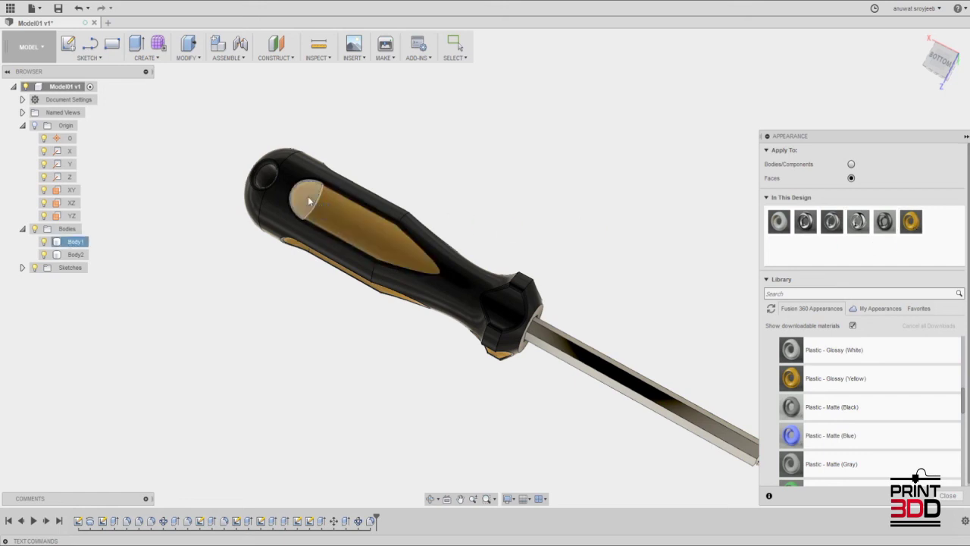
{"action": "left_click_drag", "start_coordinate": [910, 221], "coordinate": [507, 307]}
{"action": "mouse_move", "coordinate": [506, 307]}
{"action": "middle_mouse_down", "text": "shift"}
{"action": "mouse_move", "coordinate": [537, 392]}
{"action": "mouse_move", "coordinate": [428, 359]}
{"action": "middle_mouse_up", "text": "shift"}
{"action": "scroll", "coordinate": [523, 392], "scroll_direction": "down", "scroll_amount": 3}
Step: Collapse the appearance library and switch to the Render workspace
{"action": "left_click", "coordinate": [965, 136]}
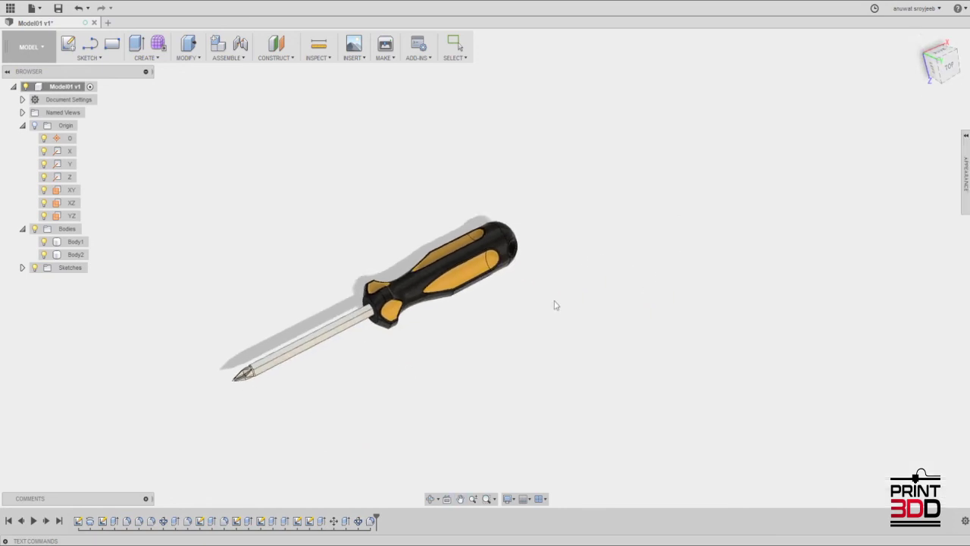
{"action": "scroll", "coordinate": [468, 324], "scroll_direction": "up", "scroll_amount": 2}
{"action": "middle_click_drag", "start_coordinate": [455, 307], "coordinate": [590, 293]}
{"action": "mouse_move", "coordinate": [508, 326]}
{"action": "middle_mouse_down", "text": "shift"}
{"action": "mouse_move", "coordinate": [485, 333]}
{"action": "mouse_move", "coordinate": [521, 254]}
{"action": "mouse_move", "coordinate": [537, 281]}
{"action": "middle_mouse_up", "text": "shift"}
{"action": "left_click", "coordinate": [29, 47]}
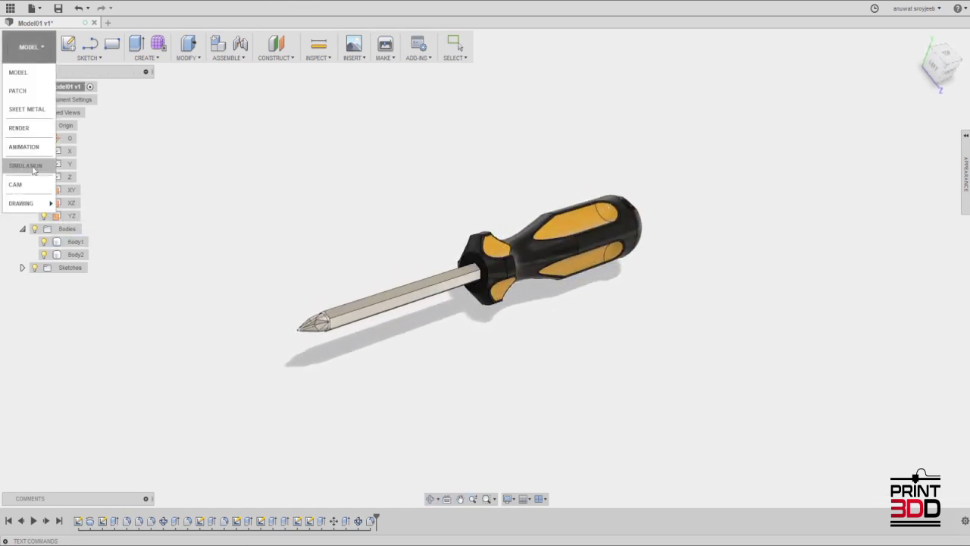
{"action": "left_click", "coordinate": [22, 127]}
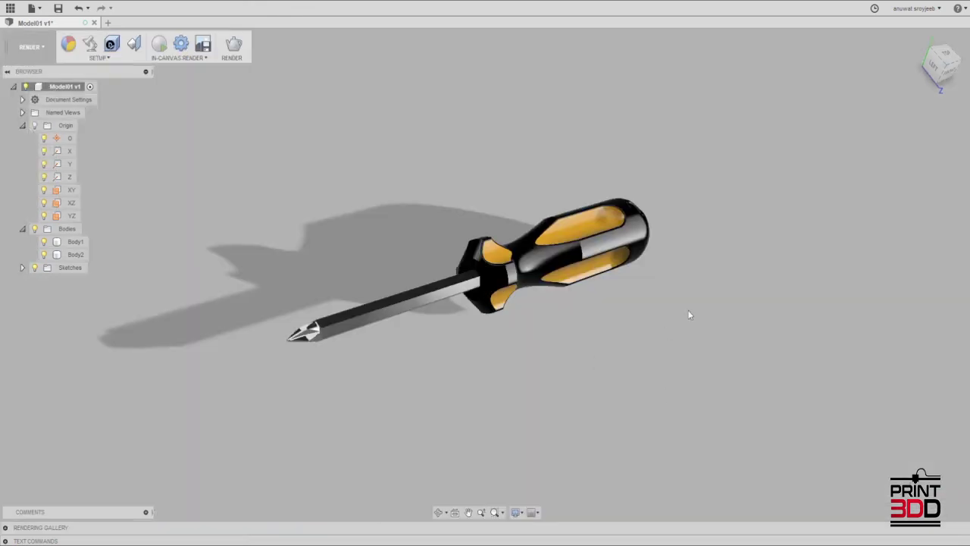
{"action": "mouse_move", "coordinate": [689, 315]}
{"action": "middle_mouse_down", "text": "shift"}
{"action": "mouse_move", "coordinate": [334, 321]}
{"action": "mouse_move", "coordinate": [444, 329]}
{"action": "mouse_move", "coordinate": [364, 240]}
{"action": "middle_mouse_up", "text": "shift"}
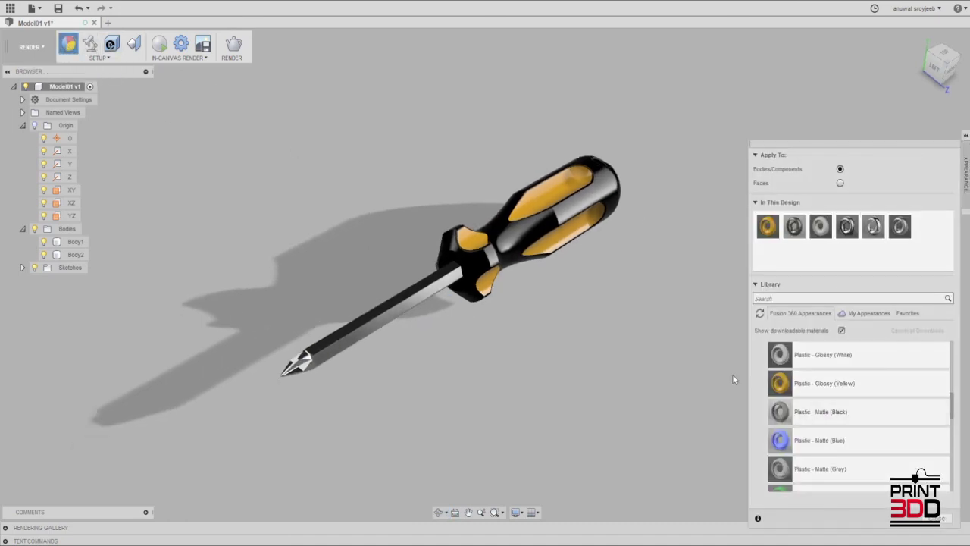
Step: In Scene Settings, raise brightness to about 2464 lx, keep Solid Color background, rotate environment -23°
{"action": "left_click", "coordinate": [91, 44]}
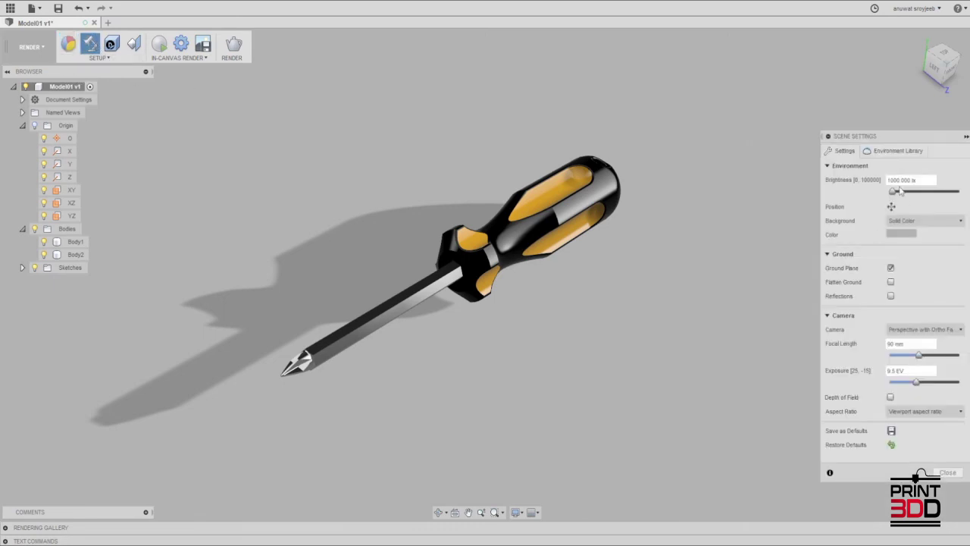
{"action": "mouse_move", "coordinate": [896, 195]}
{"action": "left_mouse_down"}
{"action": "mouse_move", "coordinate": [865, 201]}
{"action": "mouse_move", "coordinate": [897, 194]}
{"action": "left_mouse_up"}
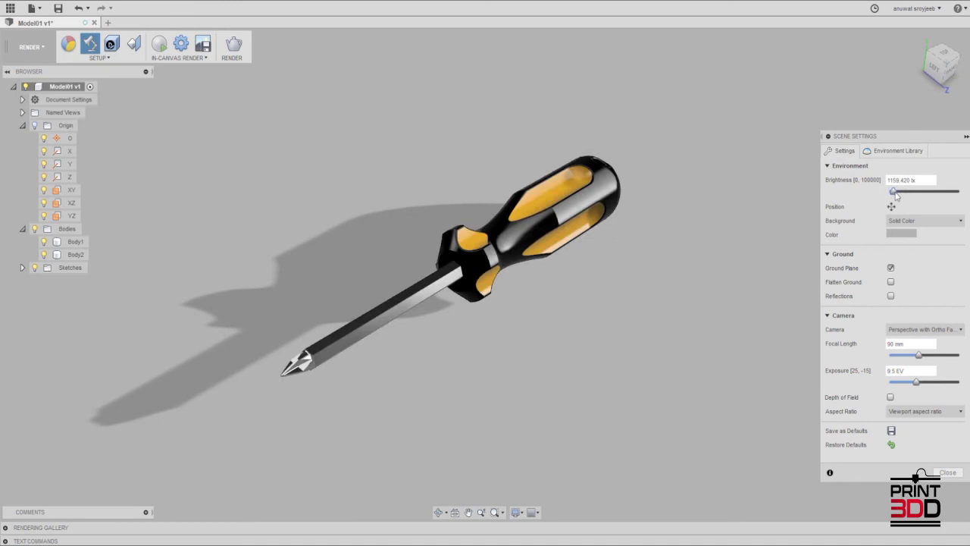
{"action": "middle_click_drag", "start_coordinate": [461, 351], "coordinate": [447, 363]}
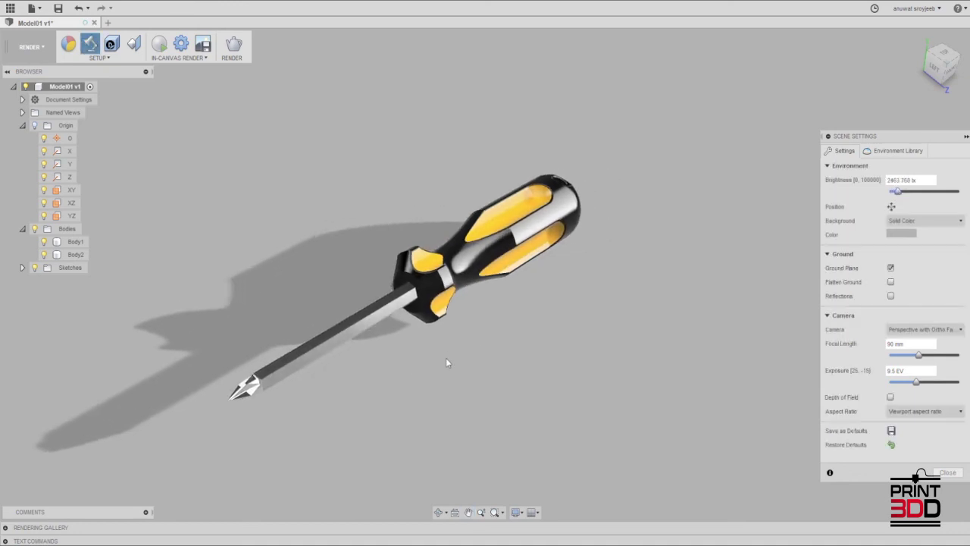
{"action": "left_click", "coordinate": [908, 225]}
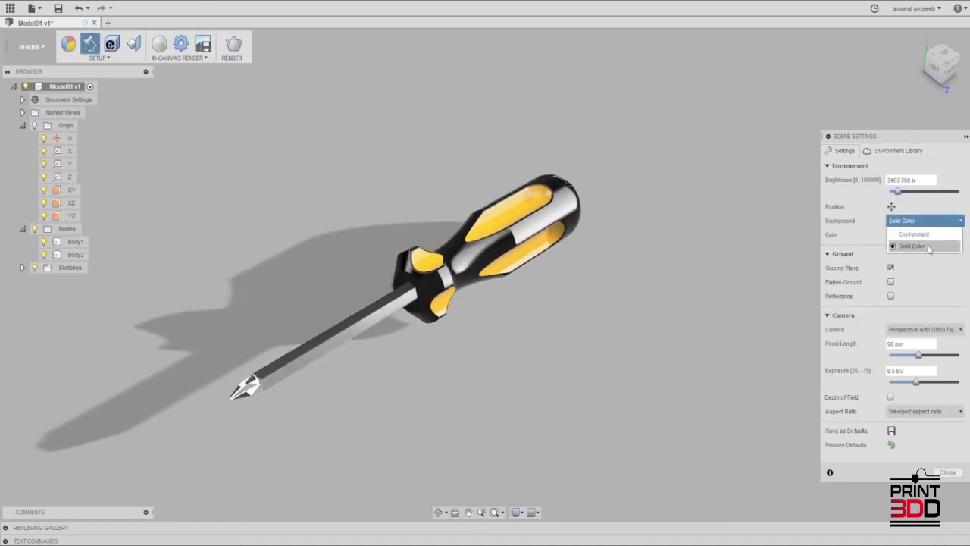
{"action": "left_click", "coordinate": [929, 246]}
{"action": "left_click", "coordinate": [927, 221]}
{"action": "left_click", "coordinate": [908, 221]}
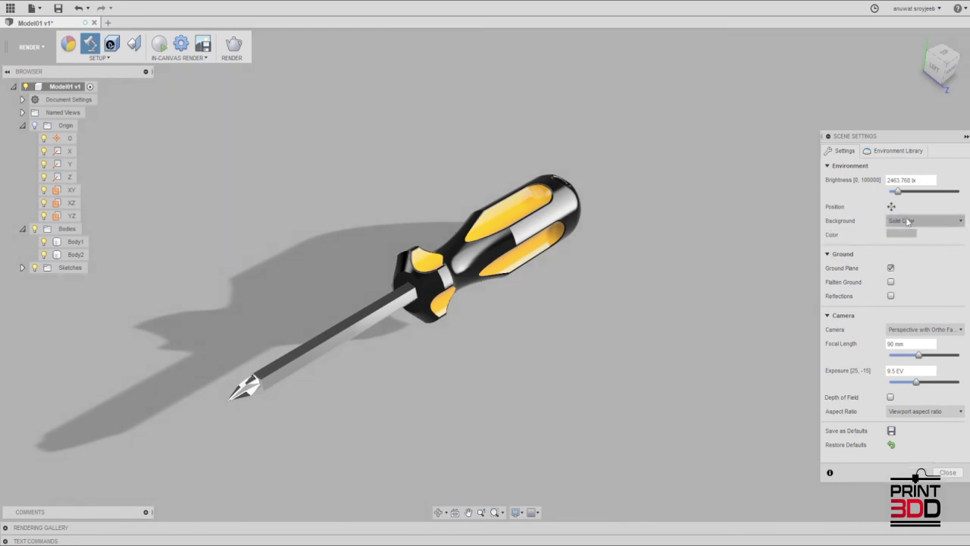
{"action": "left_click", "coordinate": [892, 206]}
{"action": "left_click_drag", "start_coordinate": [645, 361], "coordinate": [630, 363]}
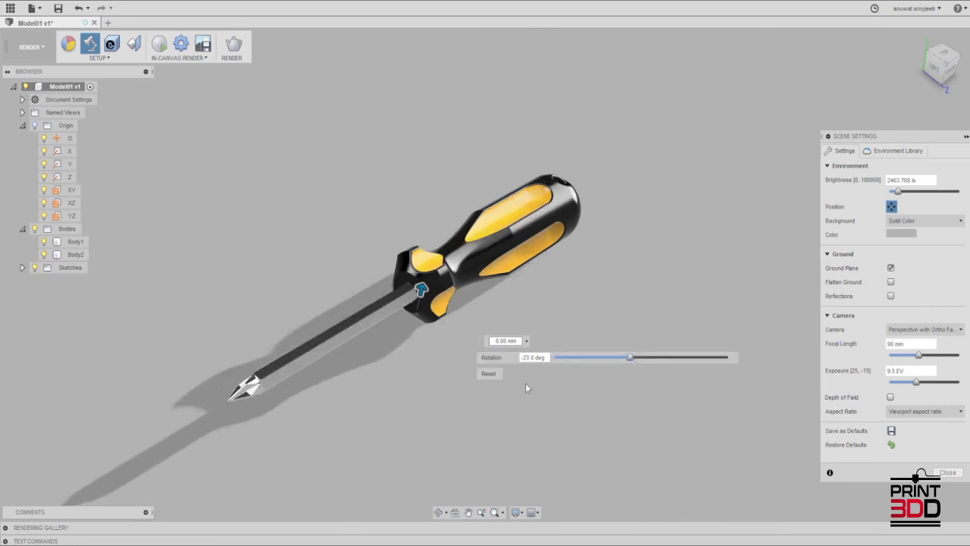
Step: Apply the Soft Light environment from the Environment Library to the screwdriver scene
{"action": "left_click", "coordinate": [896, 150]}
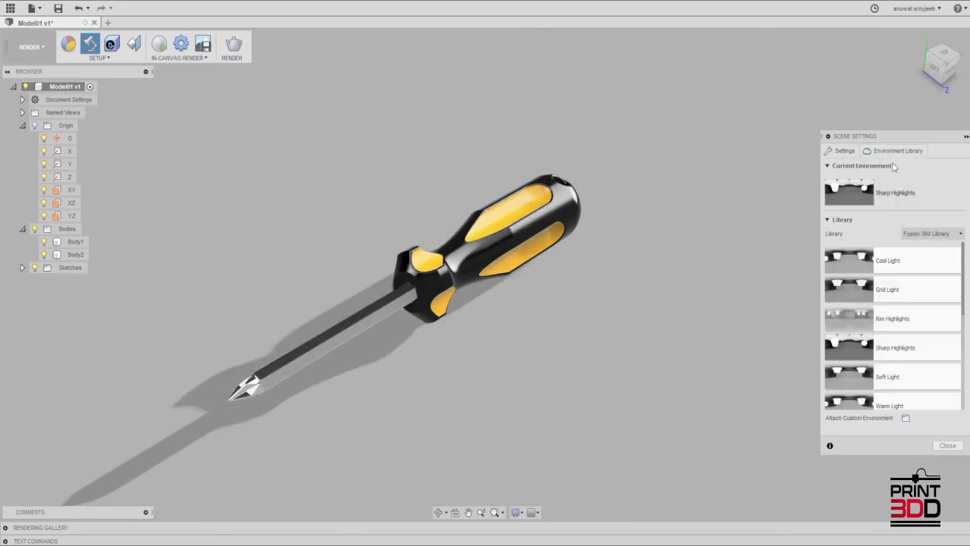
{"action": "scroll", "coordinate": [855, 293], "scroll_direction": "down", "scroll_amount": 2}
{"action": "scroll", "coordinate": [854, 293], "scroll_direction": "down", "scroll_amount": 2}
{"action": "mouse_move", "coordinate": [854, 294]}
{"action": "left_mouse_down"}
{"action": "mouse_move", "coordinate": [546, 297]}
{"action": "mouse_move", "coordinate": [550, 341]}
{"action": "mouse_move", "coordinate": [598, 56]}
{"action": "left_mouse_up"}
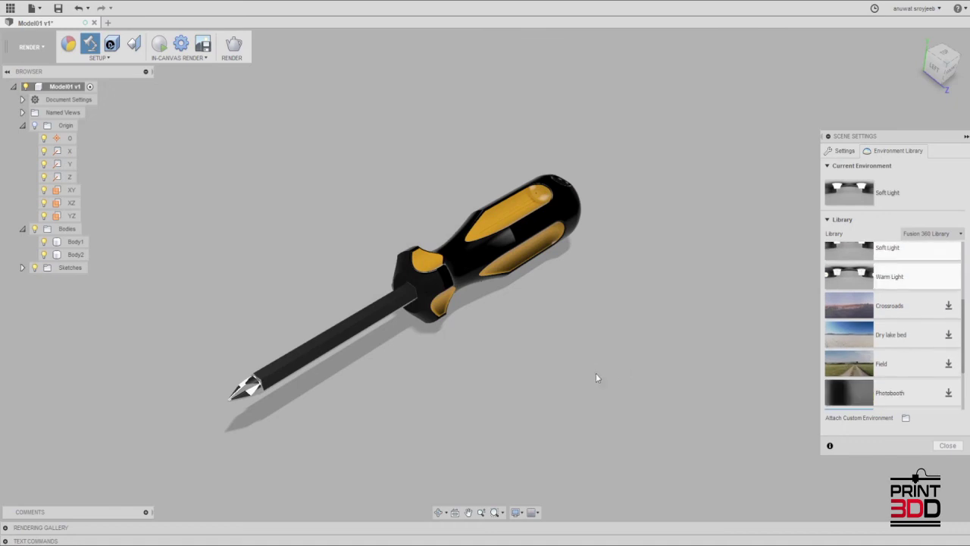
{"action": "scroll", "coordinate": [883, 369], "scroll_direction": "down", "scroll_amount": 3}
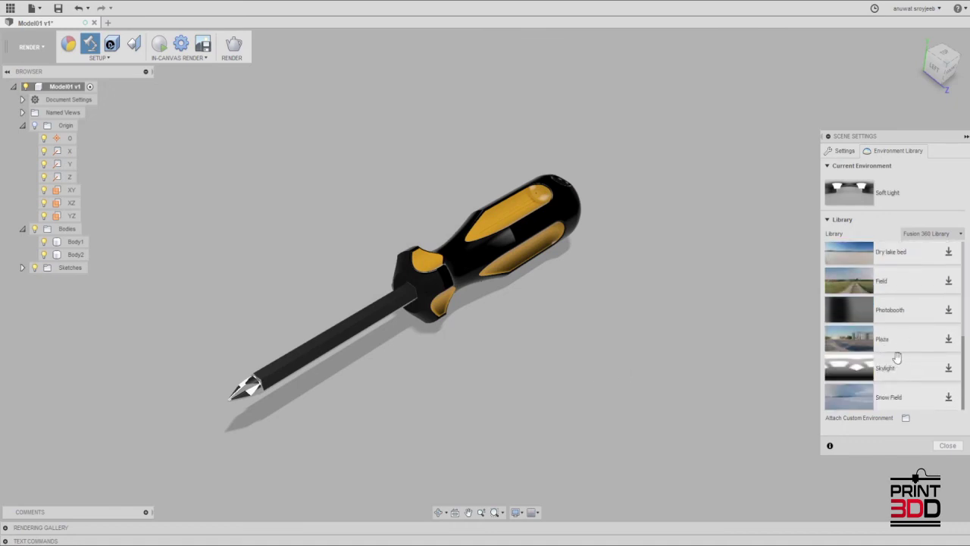
{"action": "scroll", "coordinate": [870, 379], "scroll_direction": "up", "scroll_amount": 5}
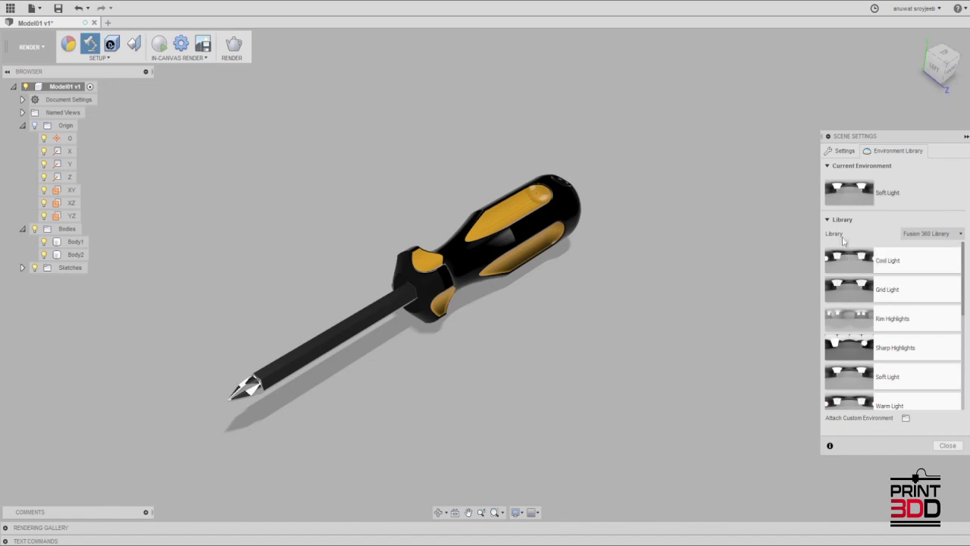
{"action": "left_click", "coordinate": [922, 241]}
{"action": "left_click", "coordinate": [877, 234]}
{"action": "left_click", "coordinate": [844, 150]}
Step: Set the camera focal length to 90 mm and exposure to 8.6 EV
{"action": "left_click_drag", "start_coordinate": [922, 359], "coordinate": [925, 367]}
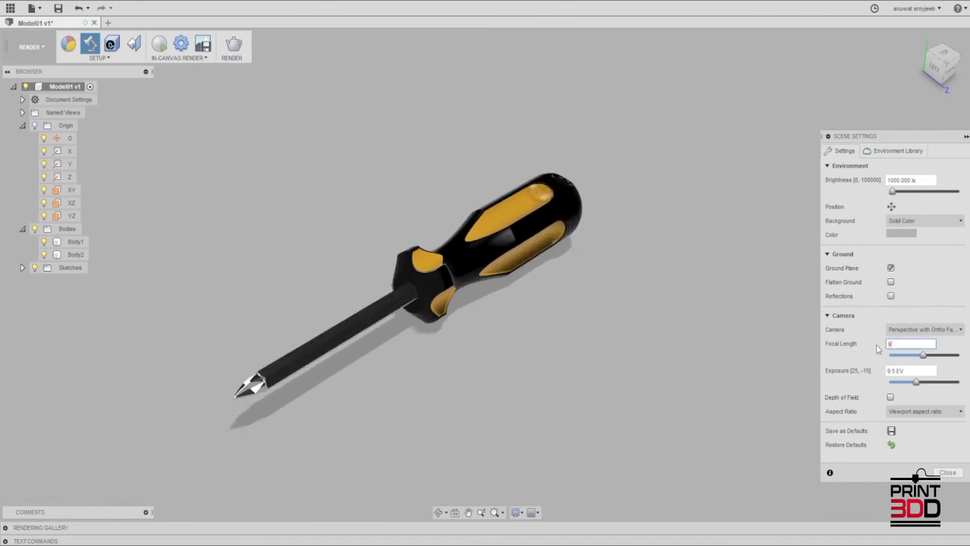
{"action": "type", "text": "0"}
{"action": "left_click_drag", "start_coordinate": [917, 388], "coordinate": [922, 389]}
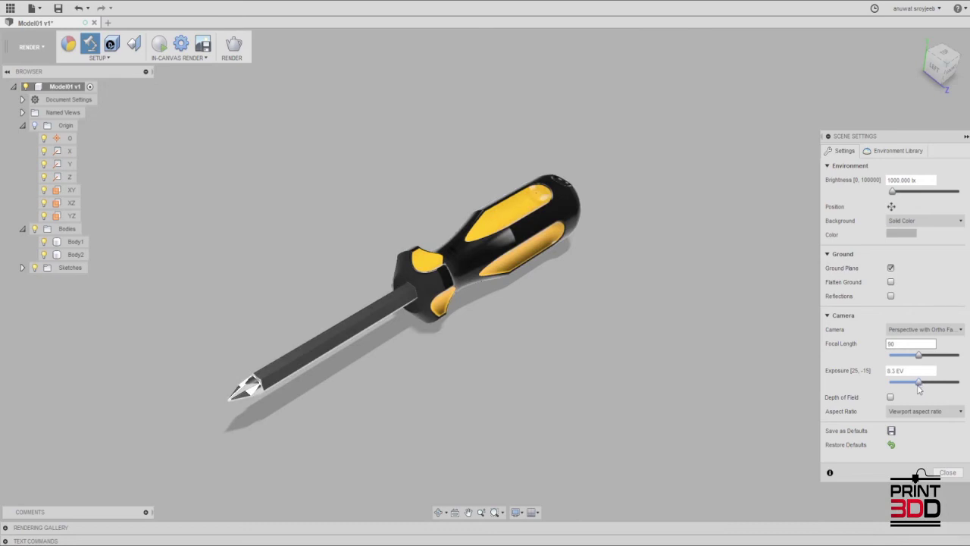
{"action": "mouse_move", "coordinate": [917, 383]}
{"action": "left_mouse_down"}
{"action": "mouse_move", "coordinate": [949, 382]}
{"action": "mouse_move", "coordinate": [918, 384]}
{"action": "left_mouse_up"}
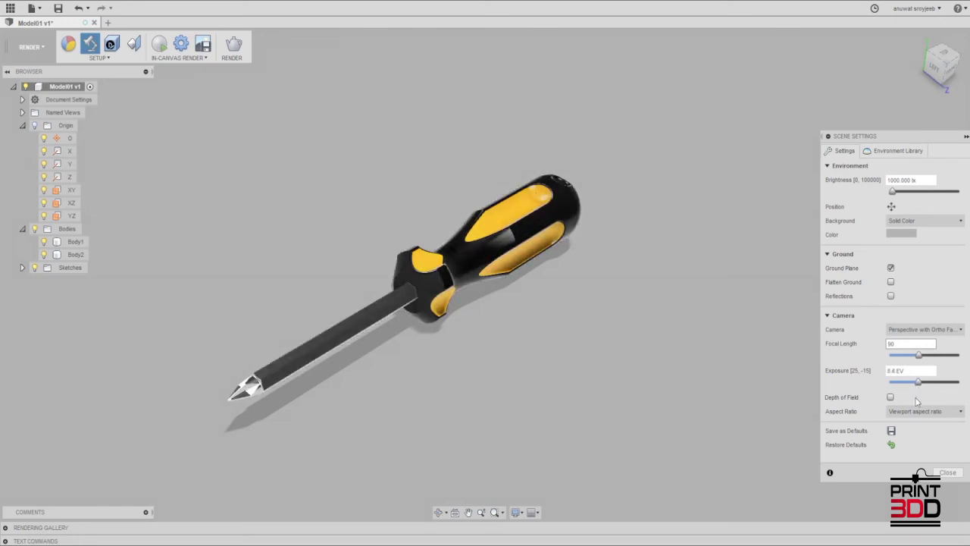
Step: Keep the Viewport aspect ratio and turn on Flatten Ground with ground reflections
{"action": "left_click", "coordinate": [917, 412]}
{"action": "left_click", "coordinate": [918, 437]}
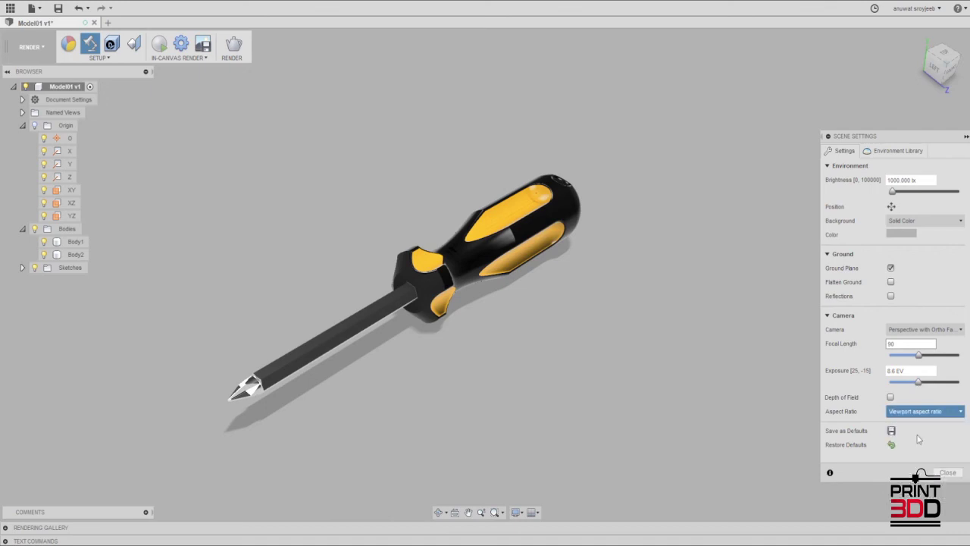
{"action": "left_click", "coordinate": [921, 412]}
{"action": "left_click", "coordinate": [913, 452]}
{"action": "left_click", "coordinate": [921, 411]}
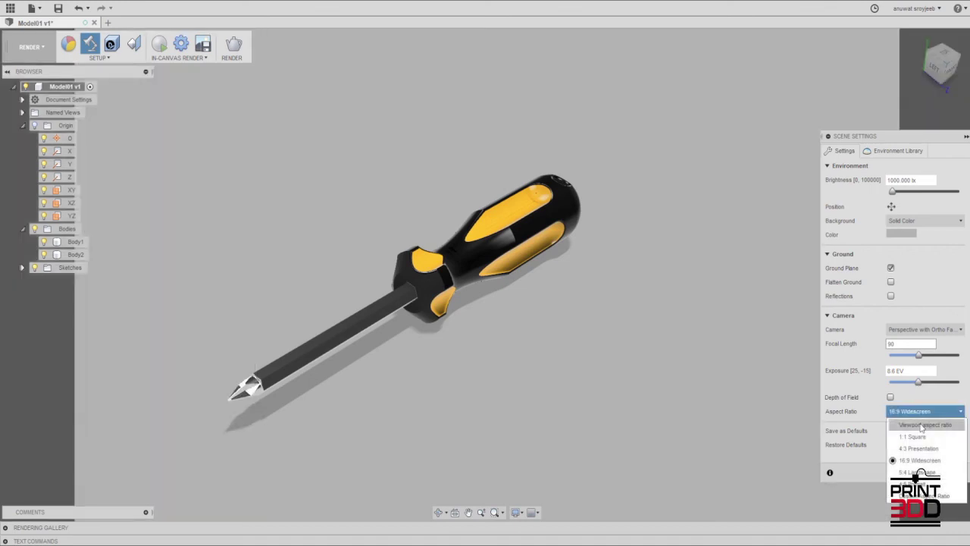
{"action": "left_click", "coordinate": [906, 421]}
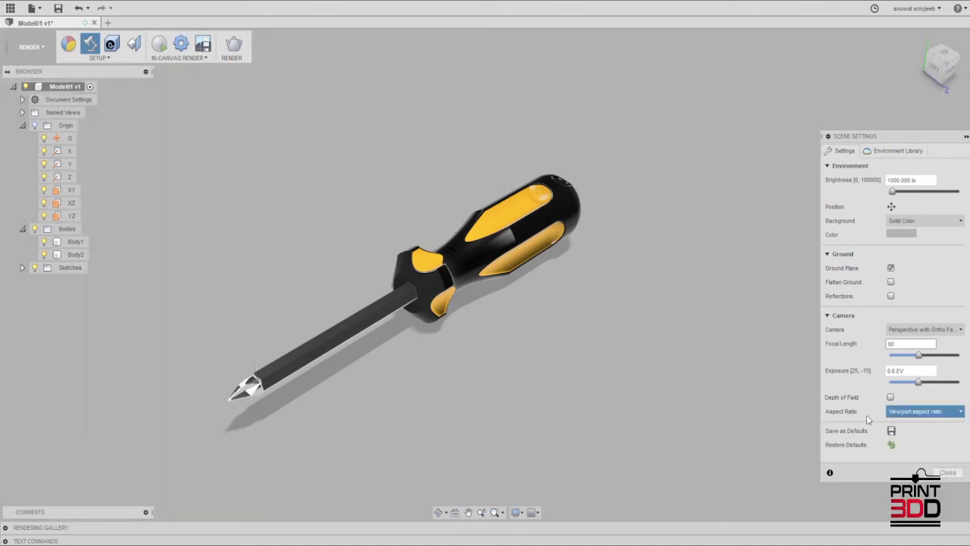
{"action": "left_click", "coordinate": [891, 296]}
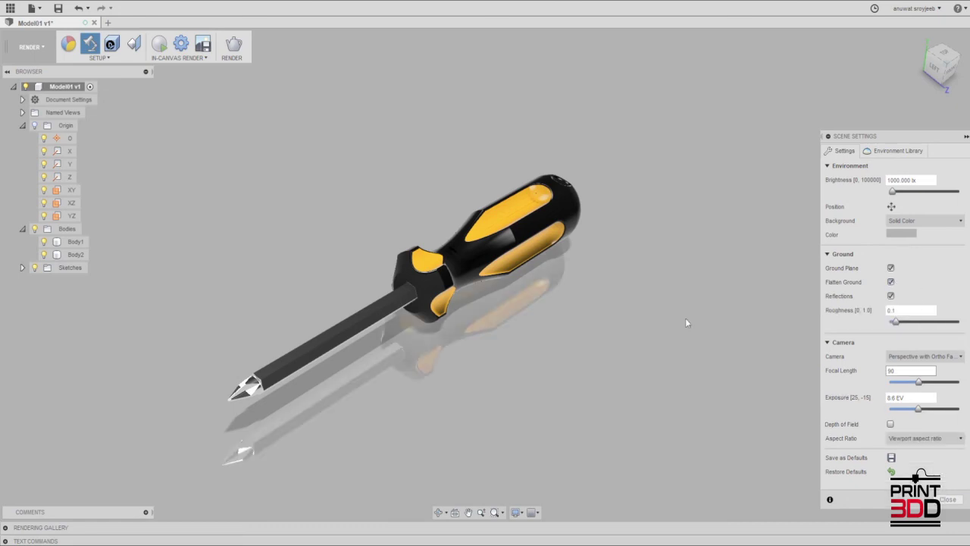
{"action": "left_click", "coordinate": [892, 297]}
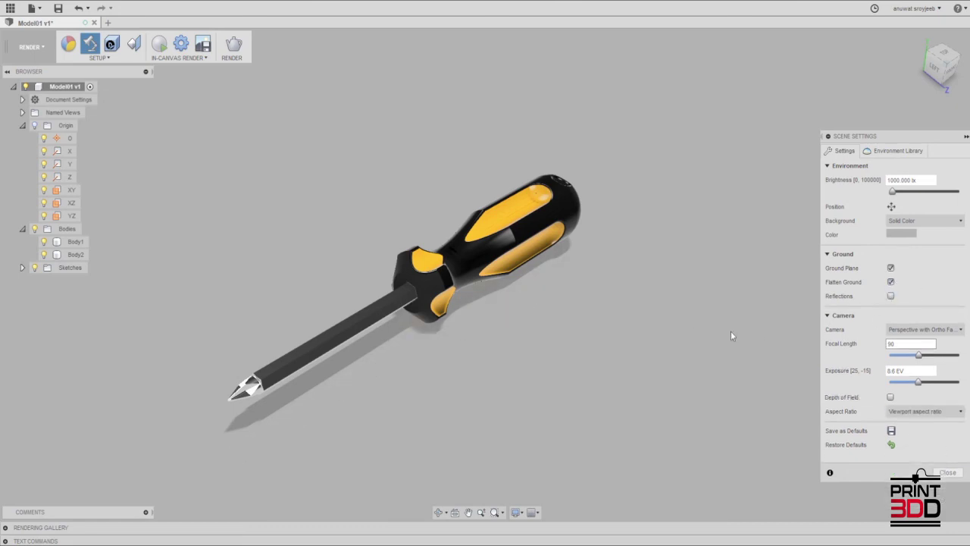
{"action": "left_click", "coordinate": [891, 297]}
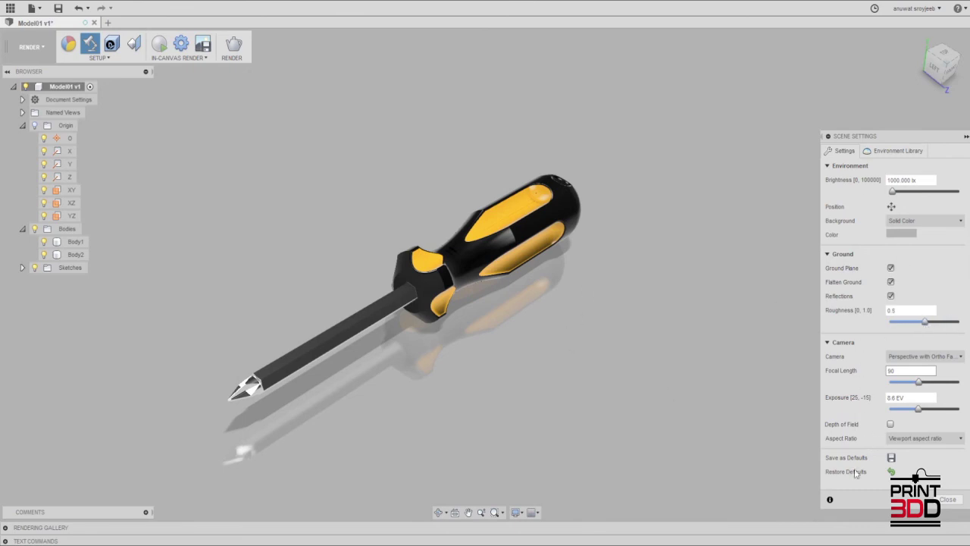
Step: Run an In-canvas Render of the screwdriver and close the Texture Map Controls
{"action": "left_click", "coordinate": [112, 47]}
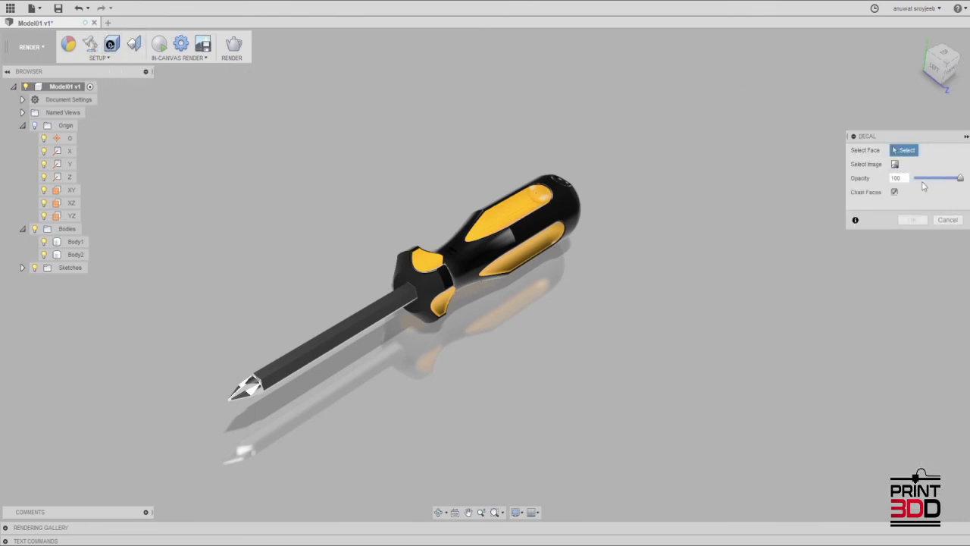
{"action": "left_click", "coordinate": [132, 47]}
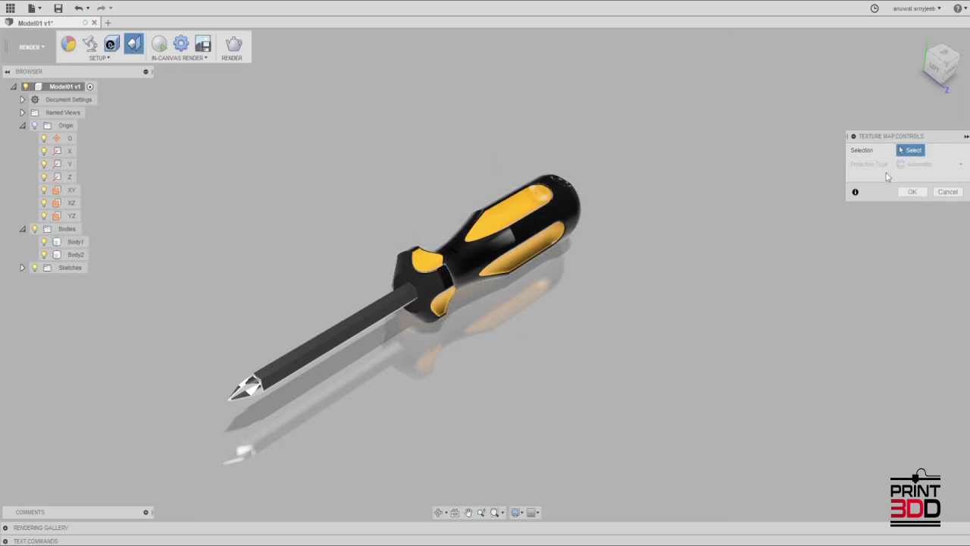
{"action": "left_click", "coordinate": [164, 52]}
{"action": "left_click", "coordinate": [165, 51]}
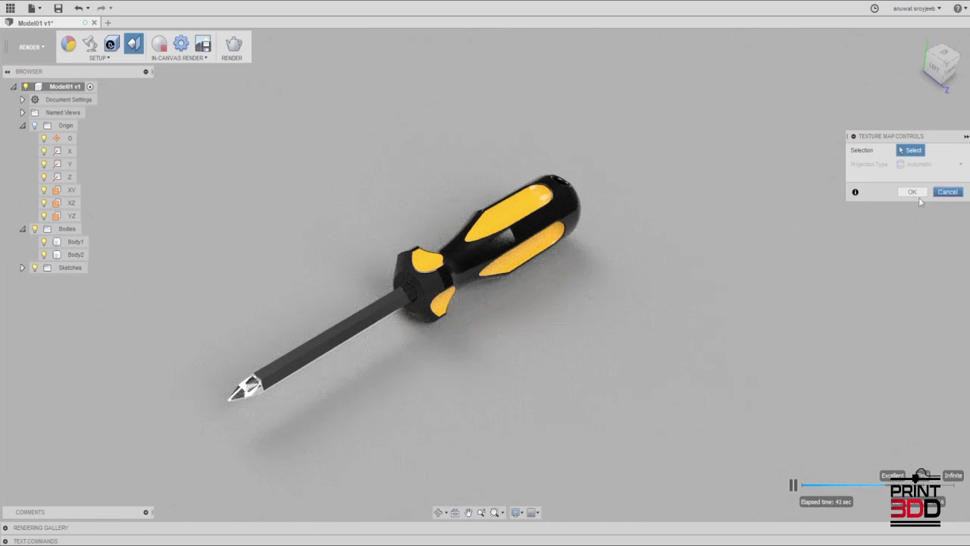
{"action": "left_click", "coordinate": [967, 136]}
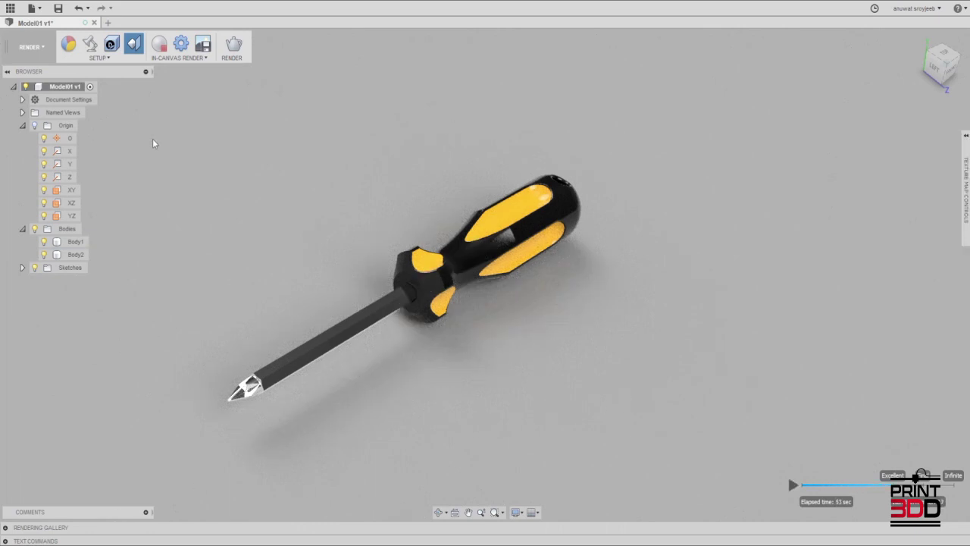
{"action": "left_click", "coordinate": [30, 47]}
{"action": "mouse_move", "coordinate": [27, 109]}
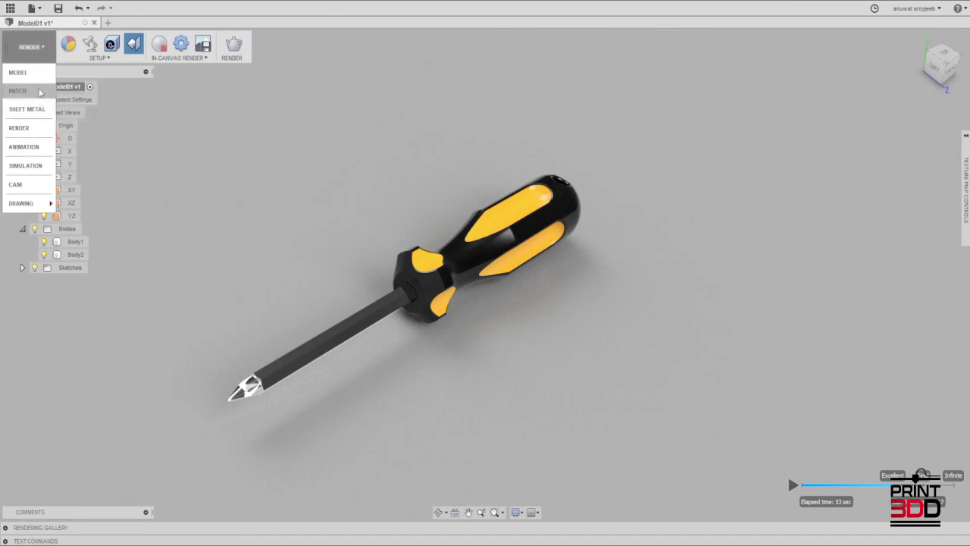
Step: Switch back to the Model workspace and reset the view to the ViewCube home orientation
{"action": "left_click", "coordinate": [39, 76]}
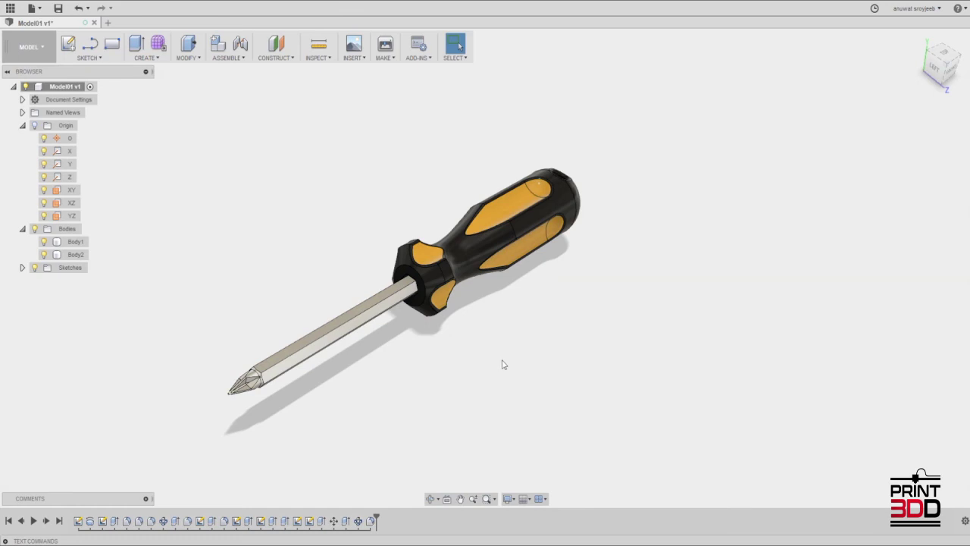
{"action": "middle_click_drag", "start_coordinate": [433, 371], "coordinate": [440, 379]}
{"action": "mouse_move", "coordinate": [377, 388]}
{"action": "middle_mouse_down"}
{"action": "mouse_move", "coordinate": [395, 386]}
{"action": "mouse_move", "coordinate": [371, 382]}
{"action": "mouse_move", "coordinate": [351, 310]}
{"action": "mouse_move", "coordinate": [366, 242]}
{"action": "mouse_move", "coordinate": [375, 364]}
{"action": "mouse_move", "coordinate": [397, 344]}
{"action": "mouse_move", "coordinate": [392, 354]}
{"action": "mouse_move", "coordinate": [537, 293]}
{"action": "middle_mouse_up"}
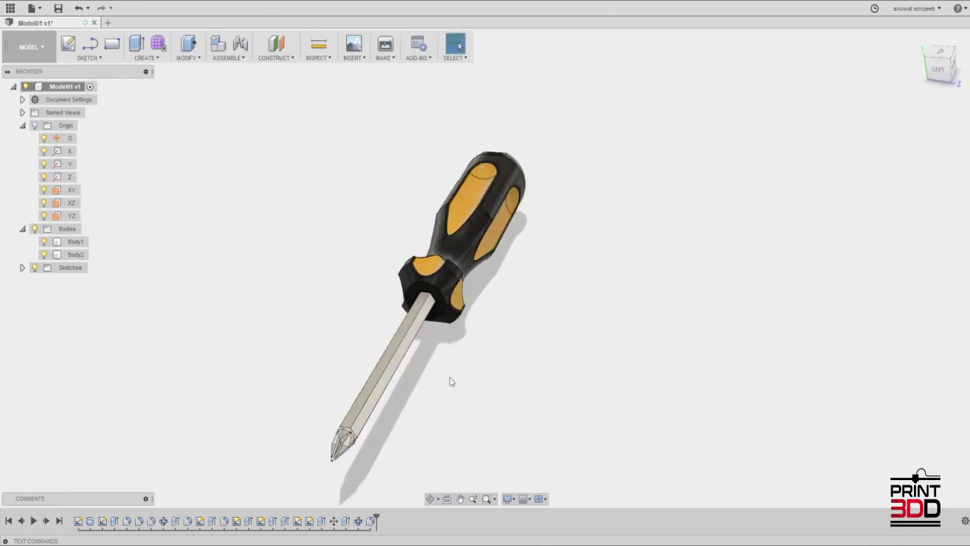
{"action": "scroll", "coordinate": [423, 369], "scroll_direction": "up", "scroll_amount": 2}
{"action": "mouse_move", "coordinate": [423, 369]}
{"action": "middle_mouse_down", "text": "shift"}
{"action": "mouse_move", "coordinate": [554, 269]}
{"action": "mouse_move", "coordinate": [450, 397]}
{"action": "mouse_move", "coordinate": [433, 372]}
{"action": "mouse_move", "coordinate": [429, 342]}
{"action": "mouse_move", "coordinate": [435, 349]}
{"action": "middle_mouse_up", "text": "shift"}
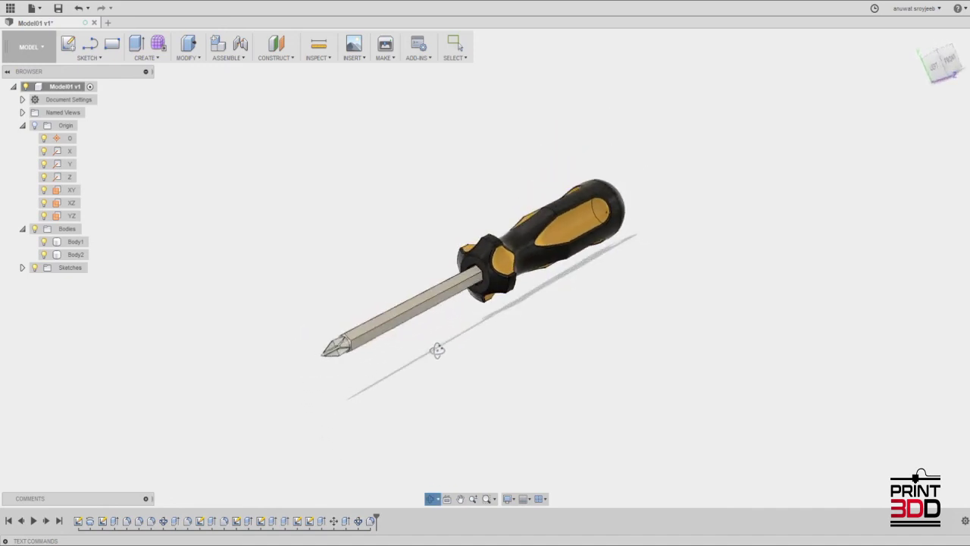
{"action": "mouse_move", "coordinate": [939, 64]}
{"action": "left_click", "coordinate": [938, 55]}
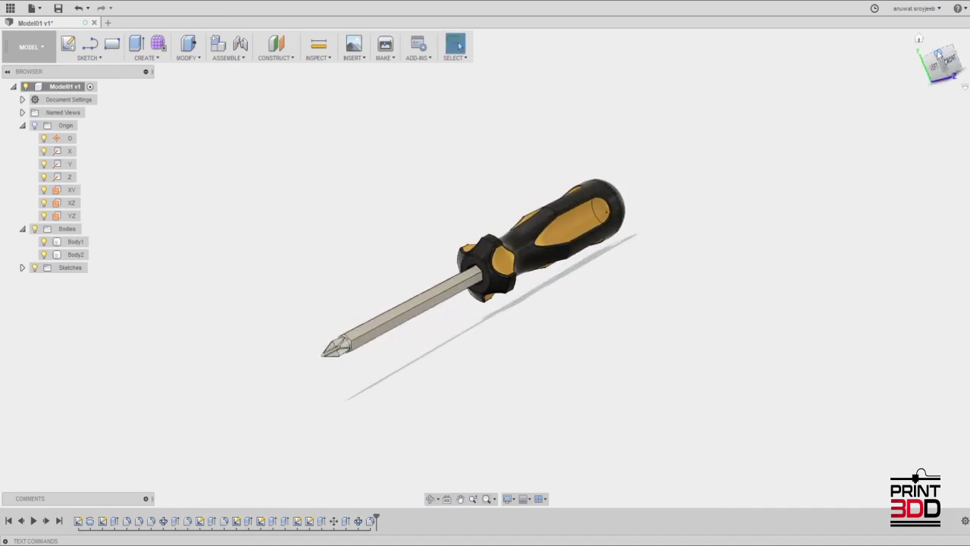